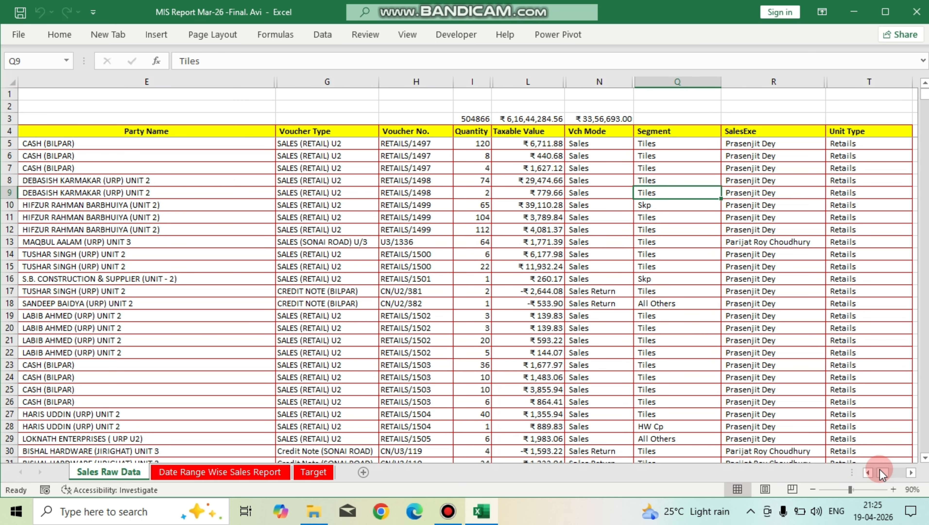
Check the FY Year column in the Sales Raw Data sheet and open the Date Range Wise Sales Report sheet.
left_click_drag(880, 469, 831, 475)
left_click(34, 155)
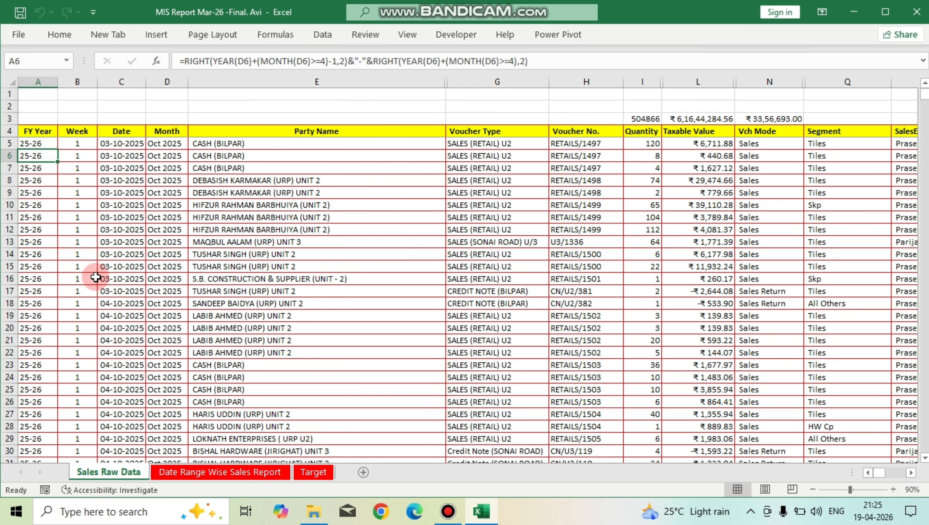
left_click(211, 471)
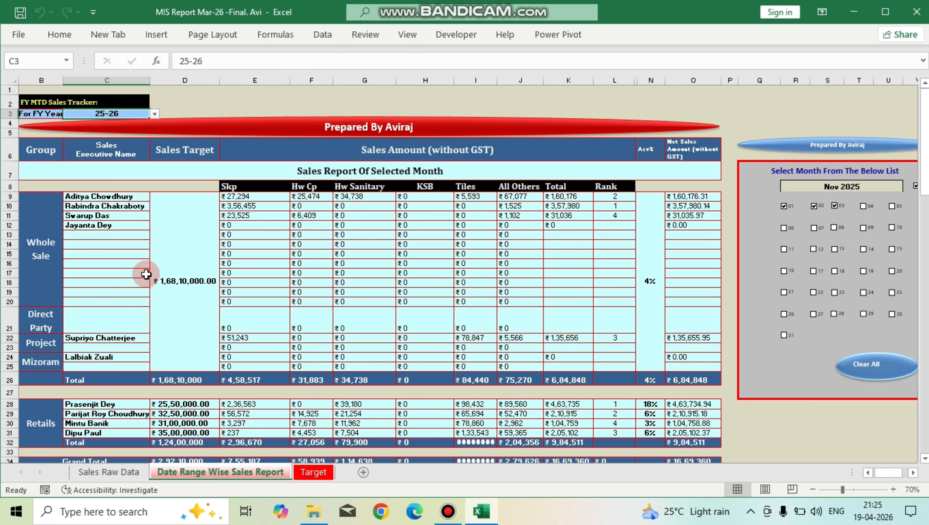
Set the report's FY year to 26-27 and review the executive names and the Whole Sale and Retails sales amounts.
left_click(156, 114)
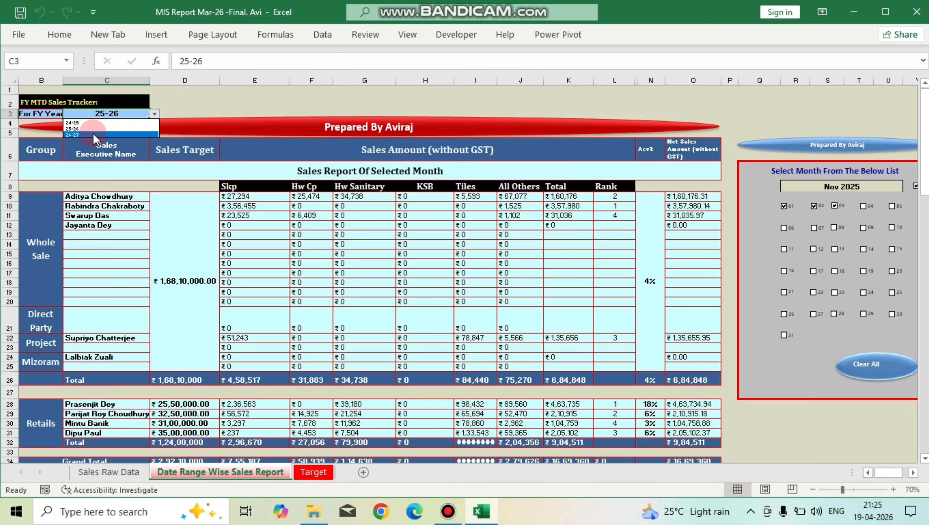
left_click(74, 134)
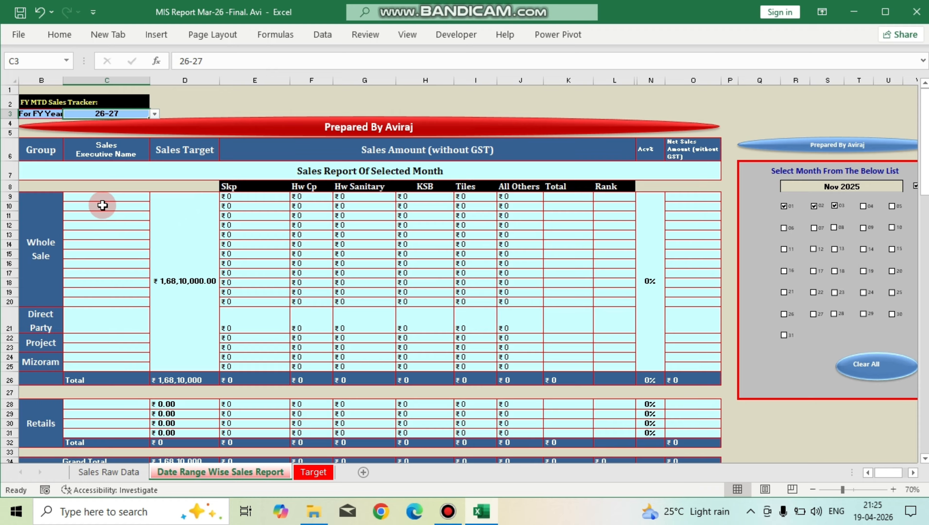
left_click_drag(102, 205, 104, 291)
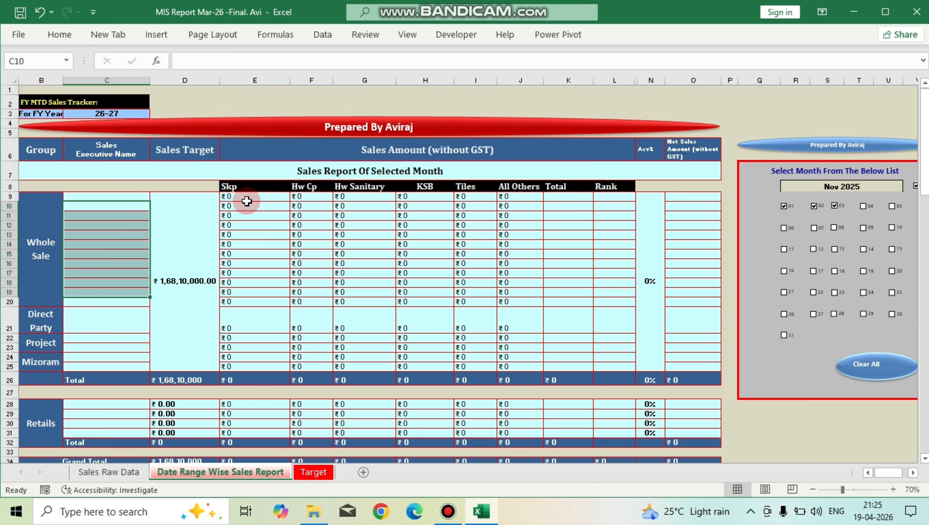
left_click_drag(246, 200, 472, 366)
left_click(242, 413)
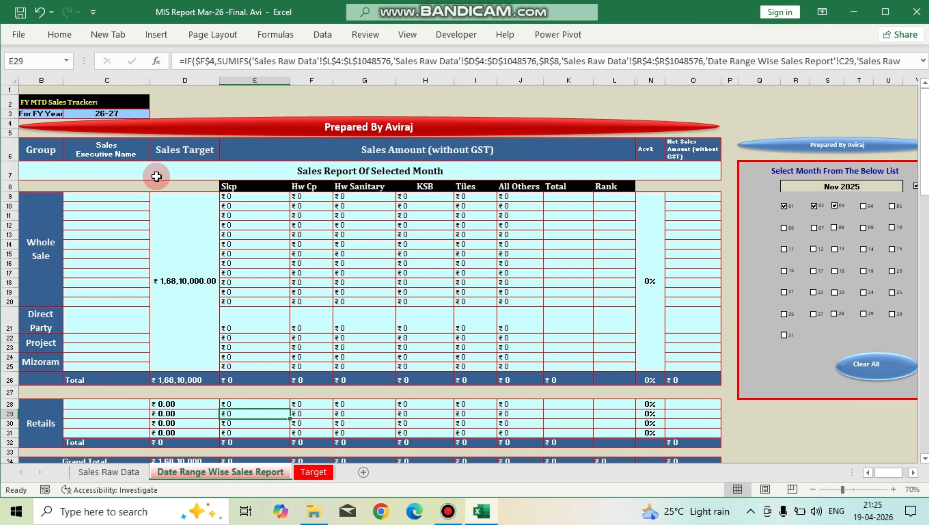
Set the sales report's FY year to 25-26.
left_click(105, 120)
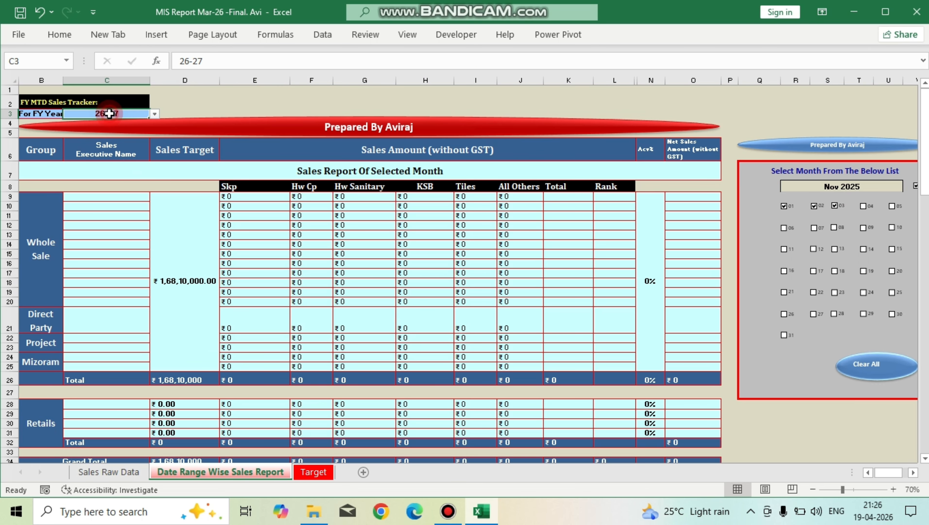
left_click(154, 115)
left_click(110, 128)
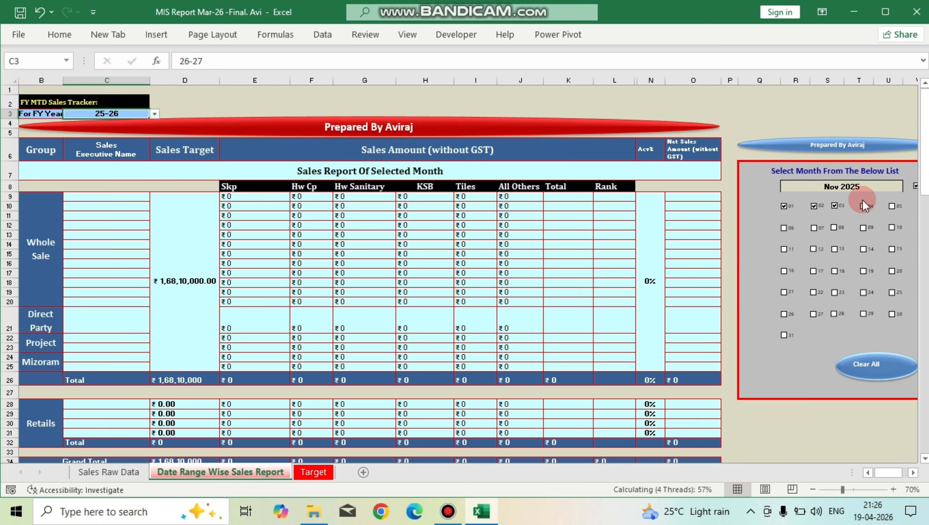
Set the sales report's month to Dec 2025.
left_click(876, 193)
left_click(909, 186)
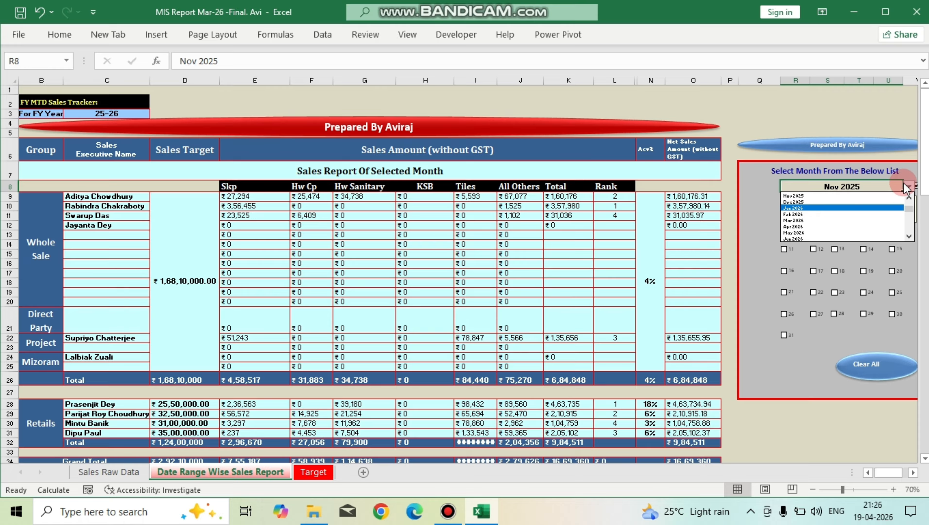
left_click(913, 187)
left_click(913, 186)
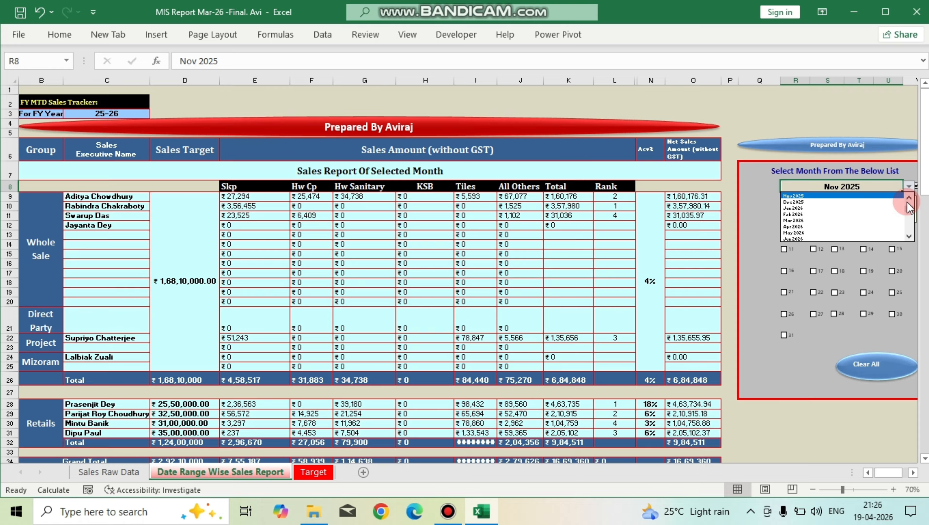
left_click(909, 200)
left_click(805, 195)
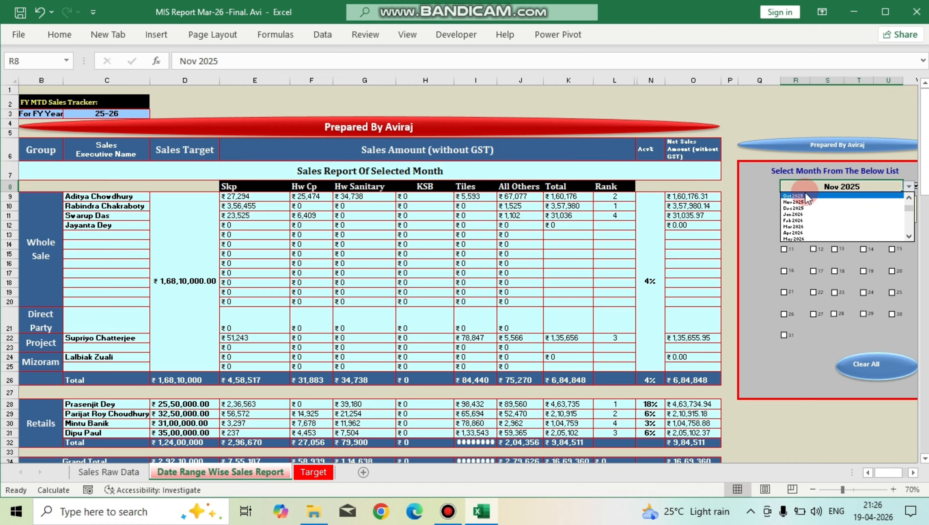
left_click(794, 208)
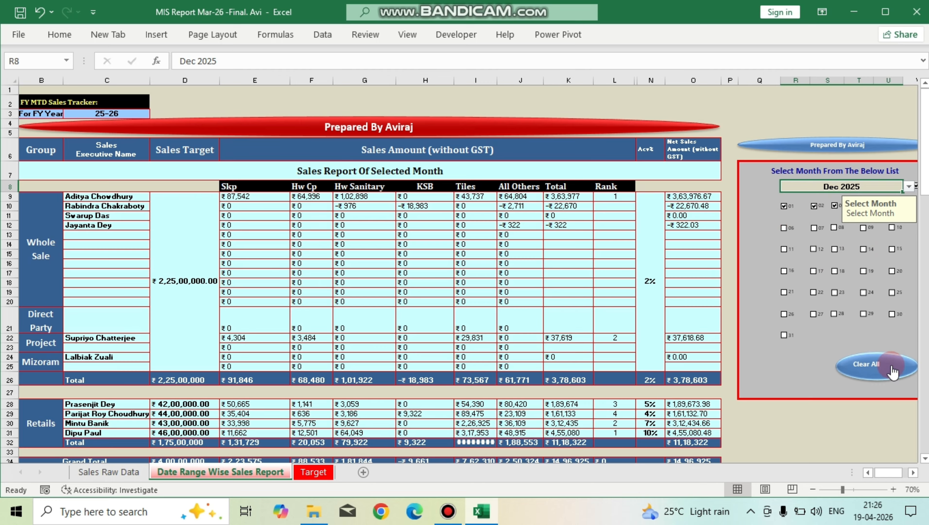
Review the report's segment sales, Retails targets, executive names in each group and the wholesale Total column.
left_click_drag(246, 208, 448, 296)
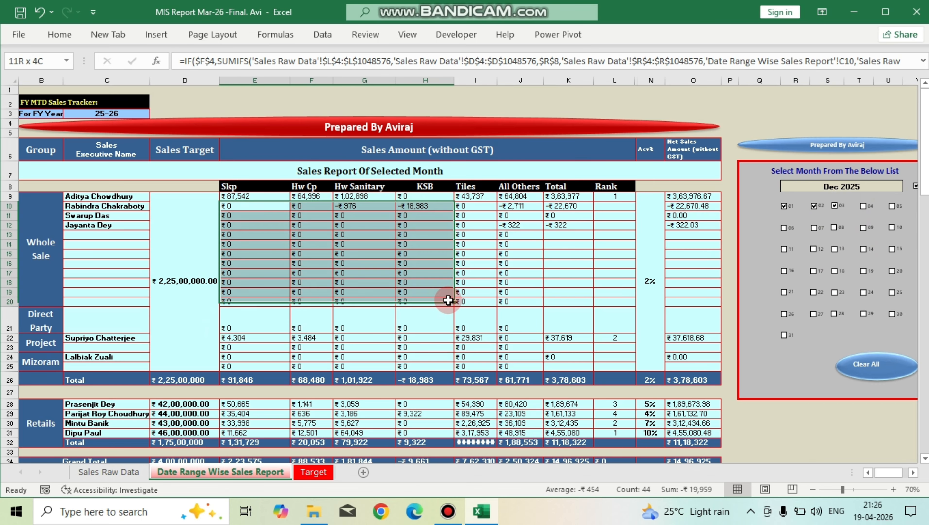
left_click_drag(97, 404, 216, 428)
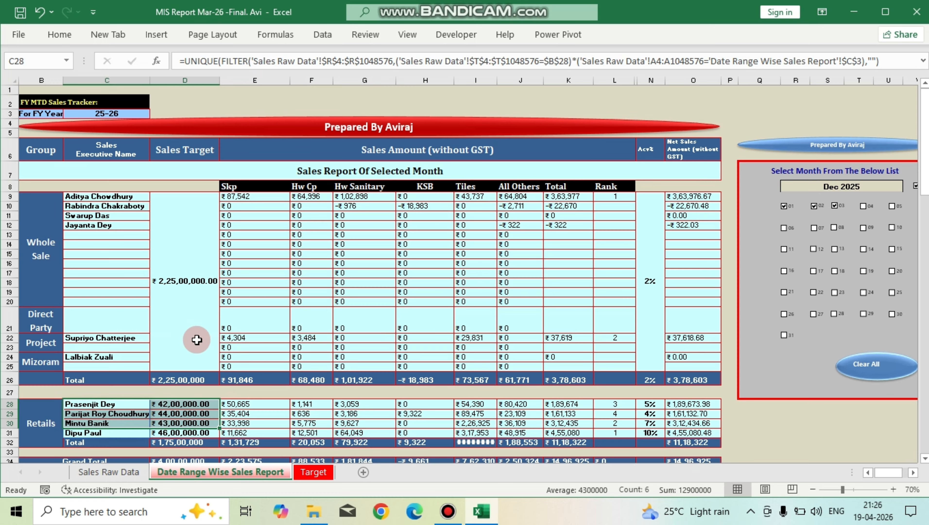
left_click_drag(79, 216, 90, 283)
left_click_drag(97, 322, 97, 380)
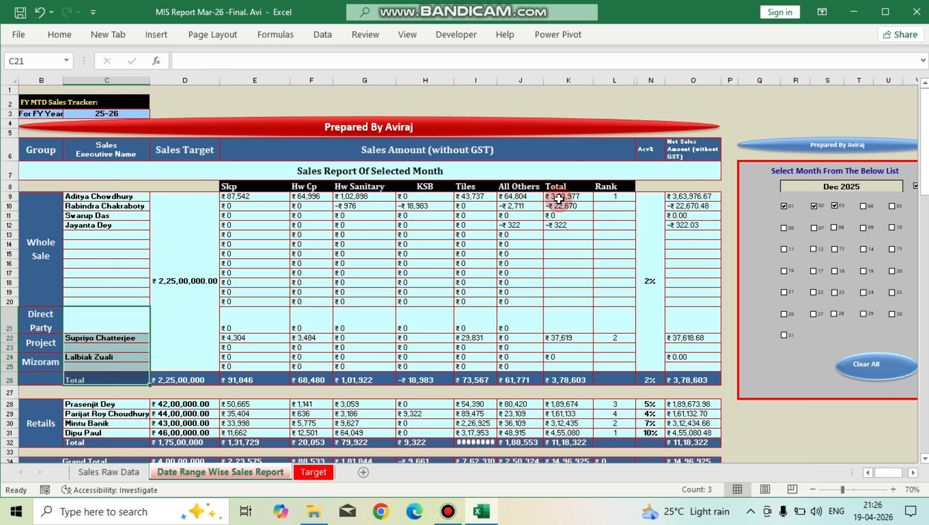
left_click_drag(557, 197, 570, 356)
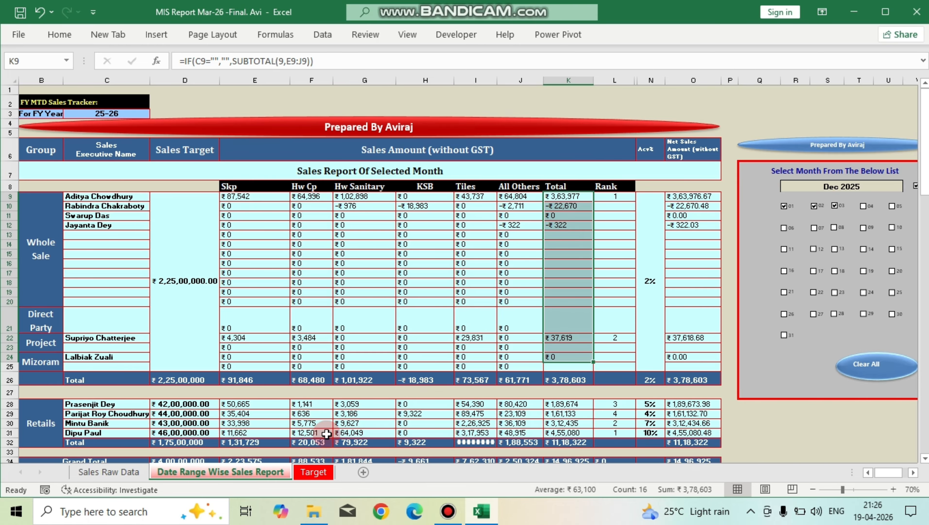
Examine the Sales Exc, Month and Target Sales columns in the Target sheet.
left_click(313, 472)
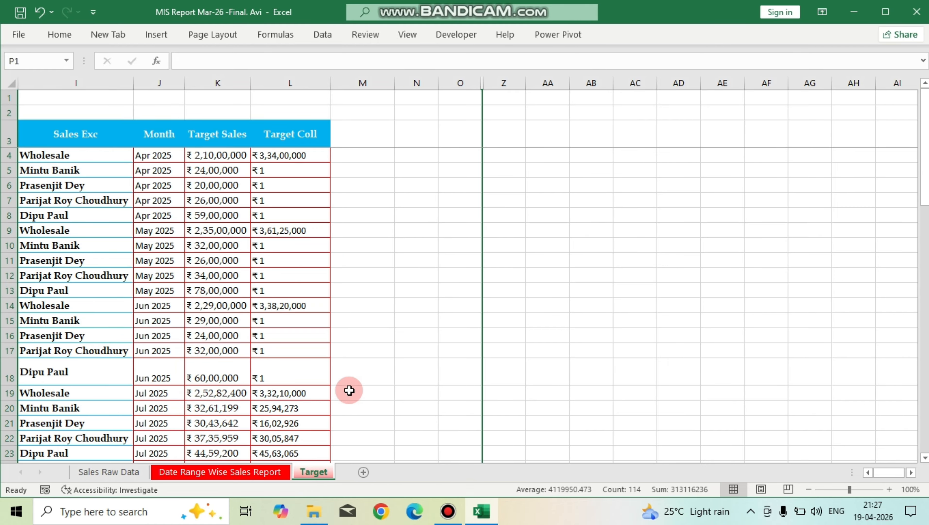
left_click(870, 473)
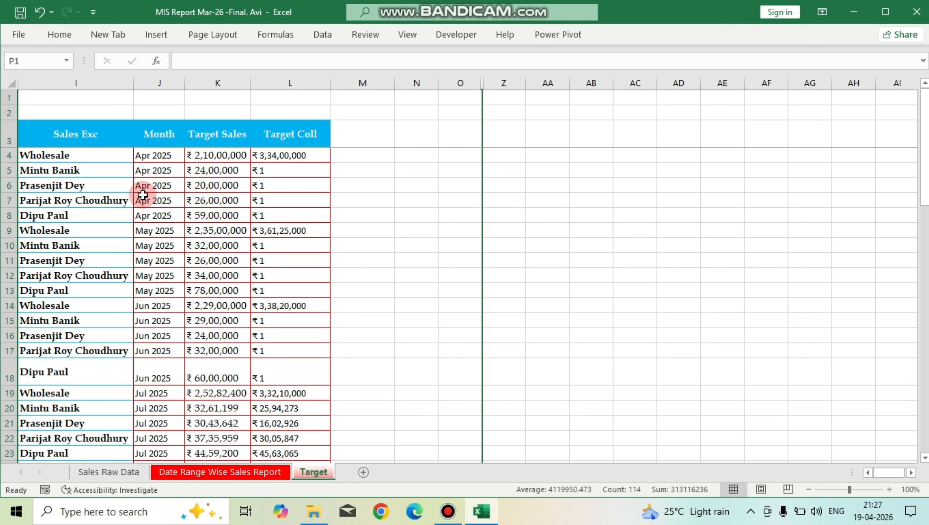
left_click(164, 170)
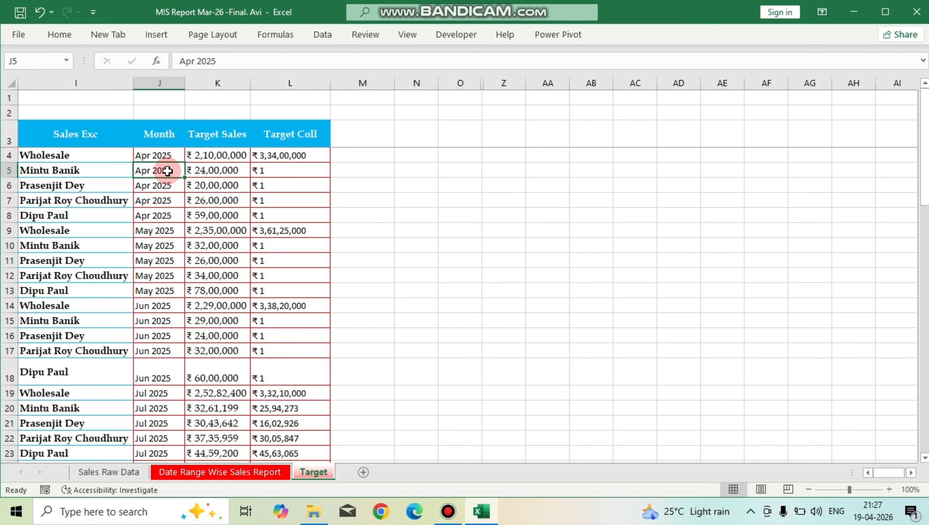
scroll(156, 290, "down", 6)
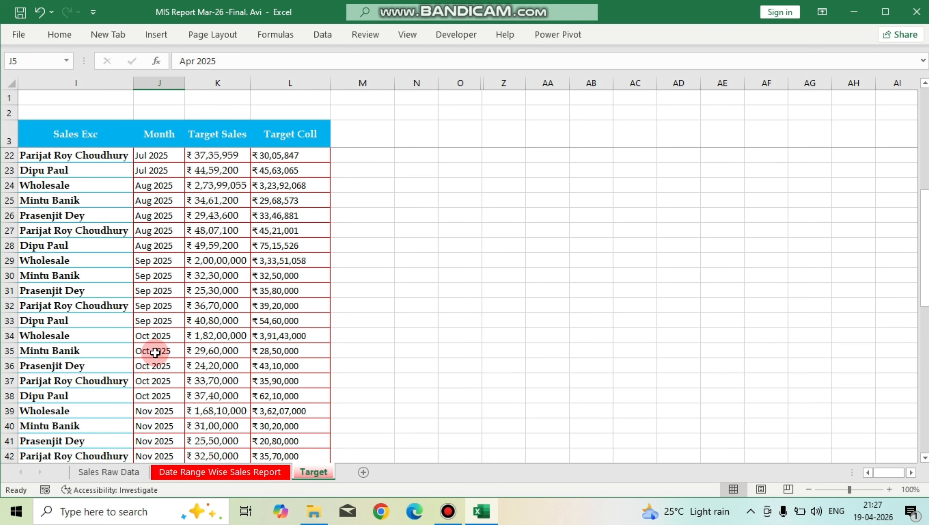
left_click_drag(156, 351, 158, 441)
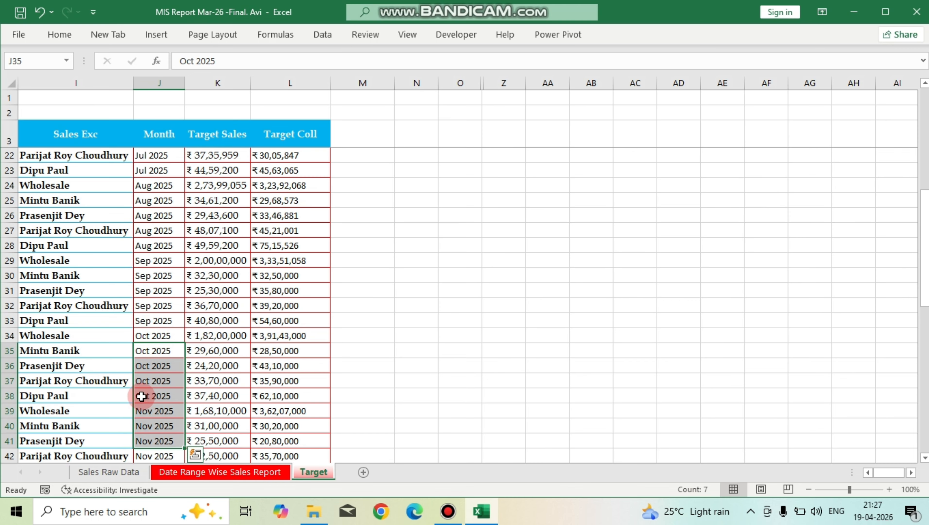
left_click_drag(46, 368, 46, 420)
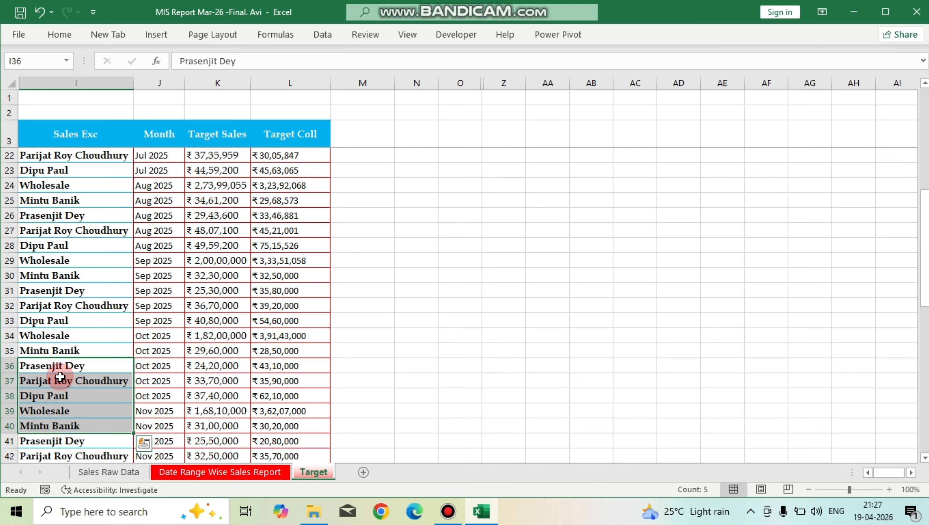
left_click(128, 411)
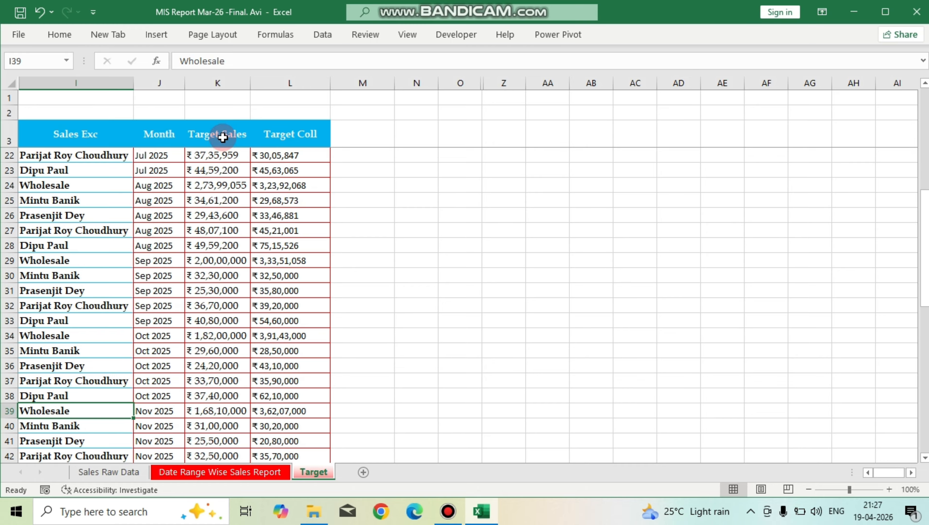
left_click_drag(222, 135, 221, 395)
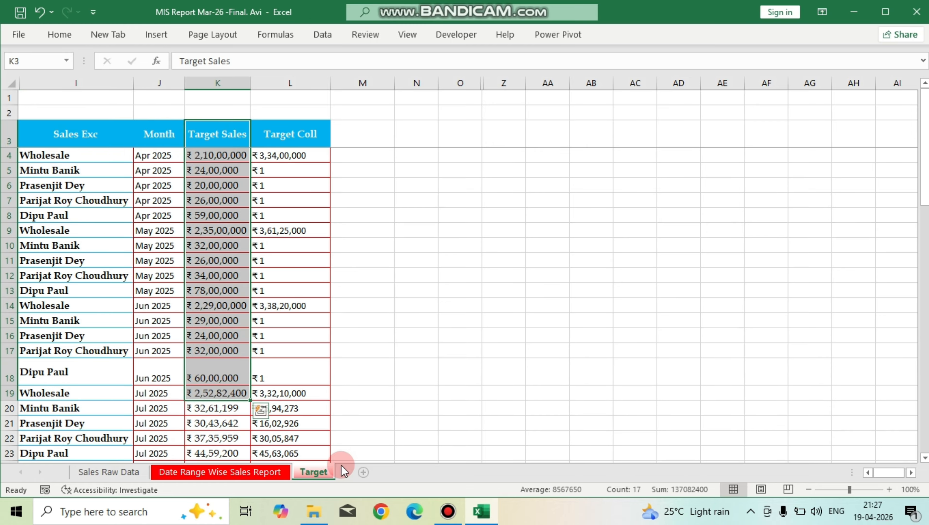
Go through the column headers of the Sales Raw Data sheet from FY Year to Taxable Value.
left_click(104, 474)
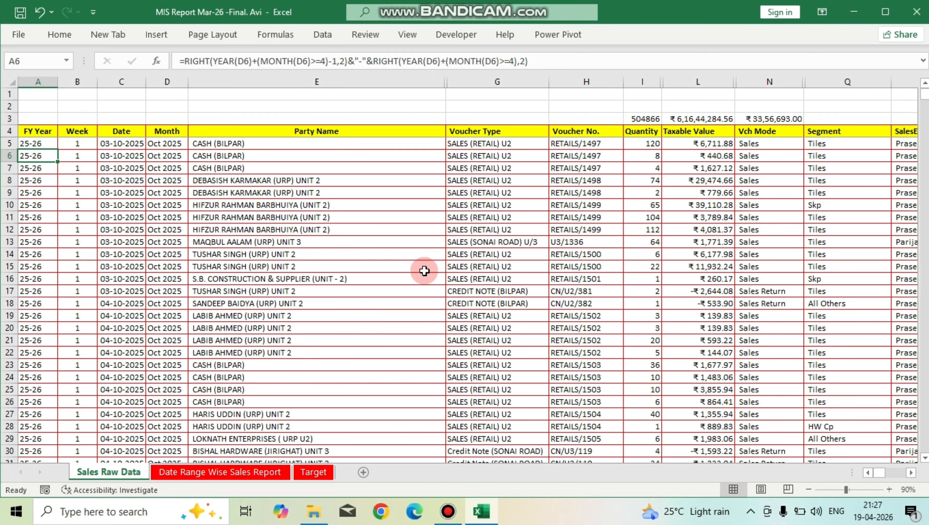
left_click(31, 136)
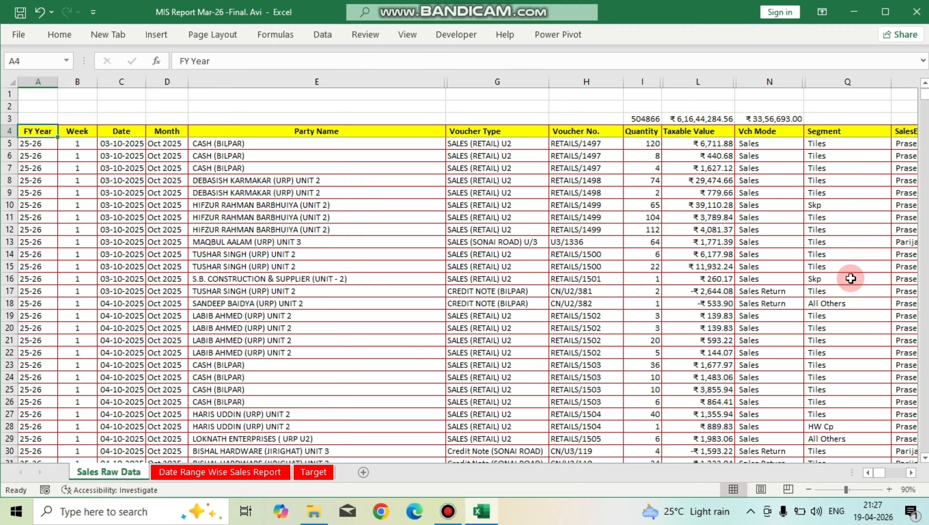
key("Right")
key("Right")
key("Right")
key("Right")
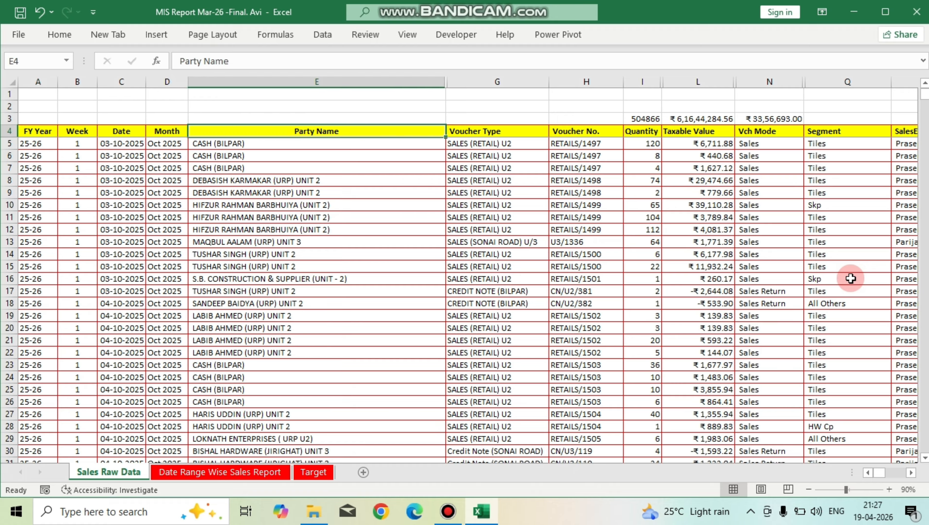
key("Right")
key("Right")
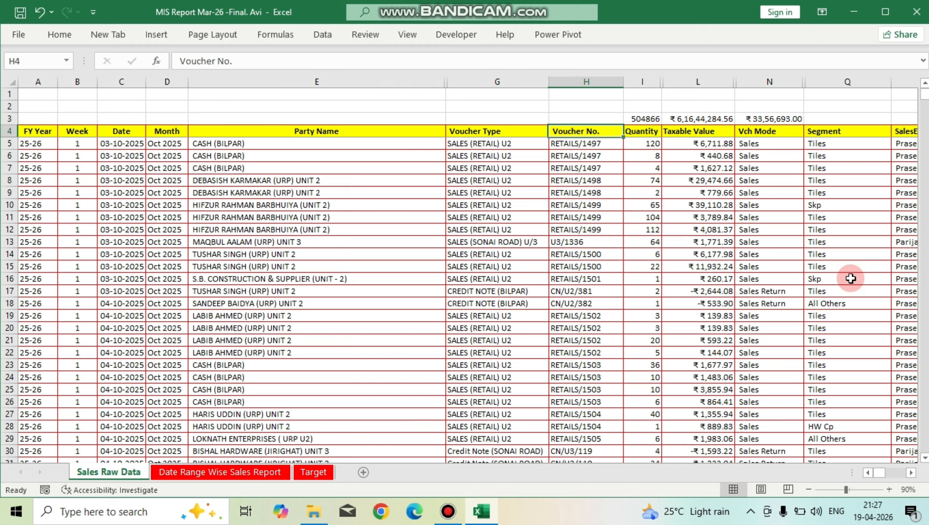
key("Left")
key("Left")
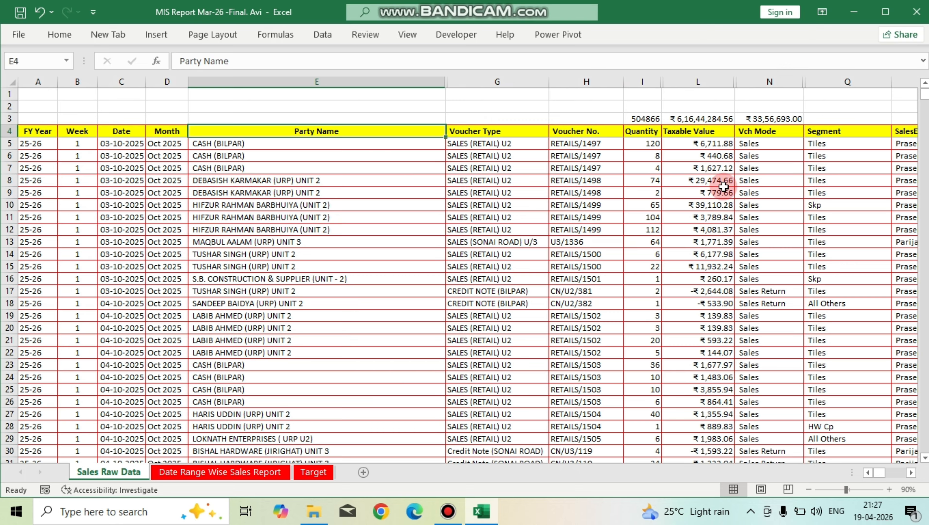
key("Right")
key("Right")
key("Right")
key("Right")
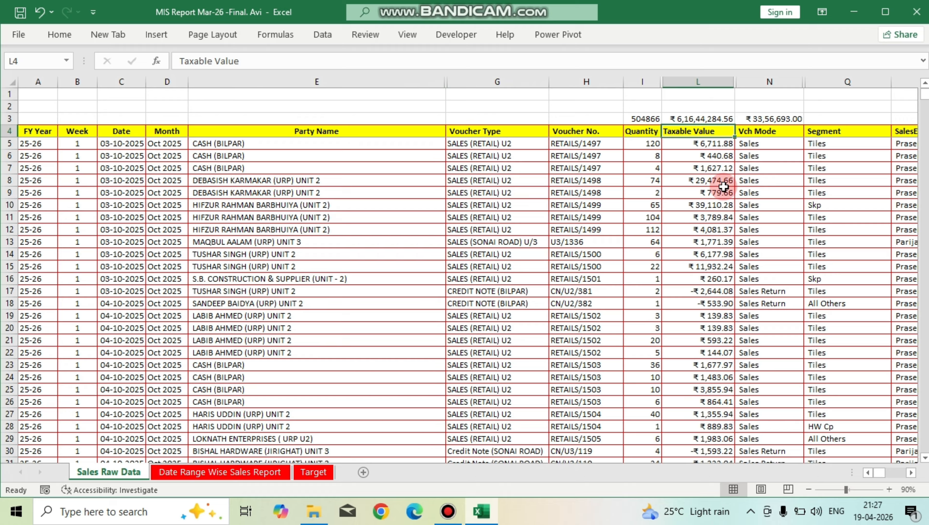
Inspect the Date column, the raw data rows and the formulas in the FY Year and Month columns.
key("Home")
key("Right")
key("Right")
key("Right")
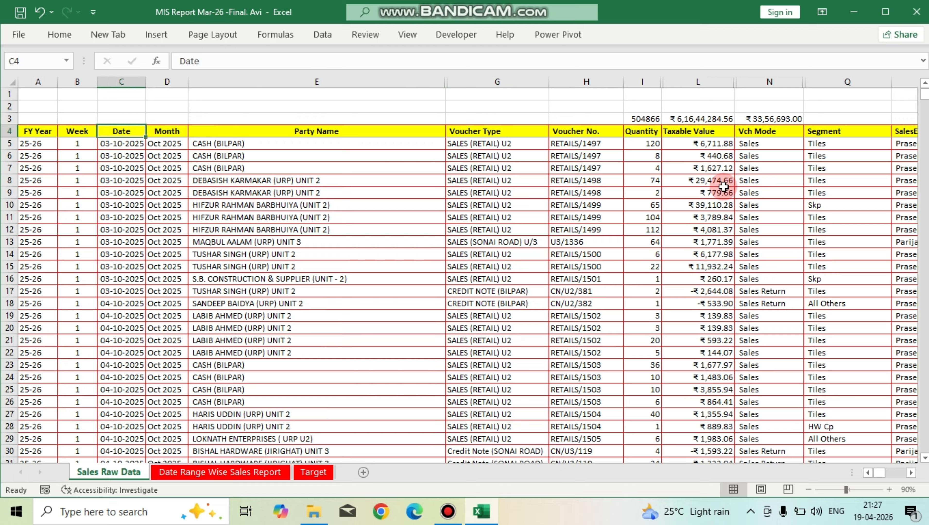
key("Down")
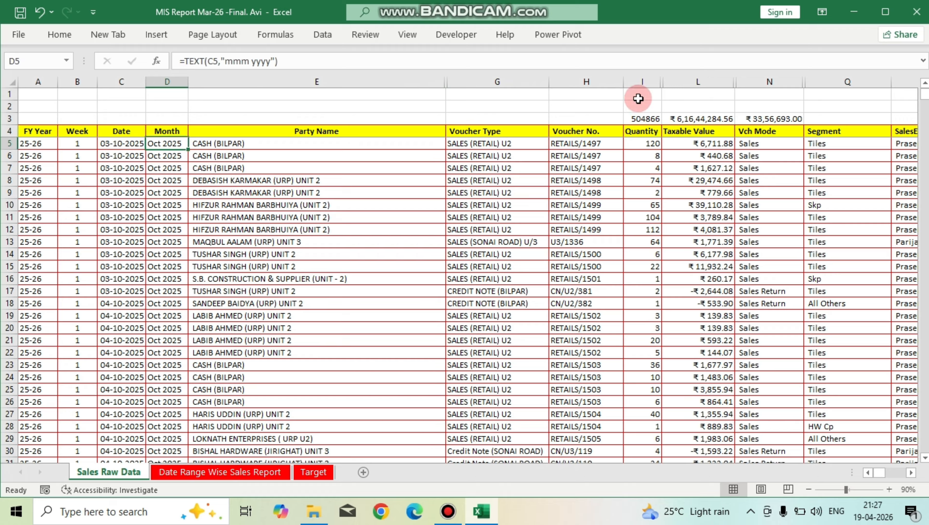
left_click_drag(229, 167, 900, 378)
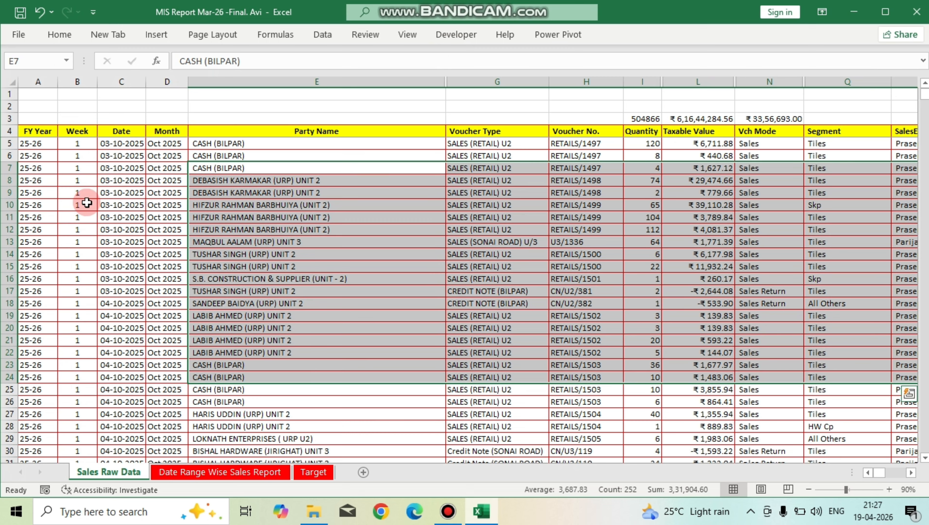
left_click(41, 143)
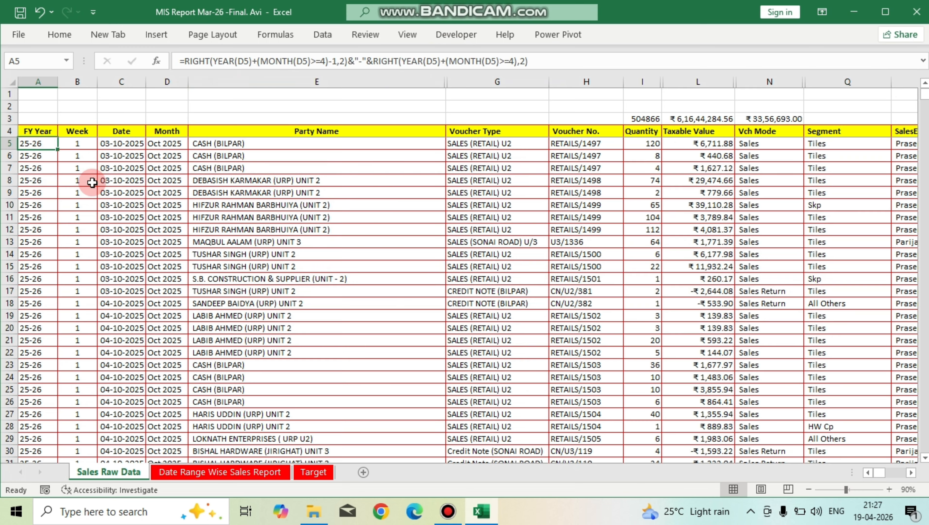
left_click(165, 150)
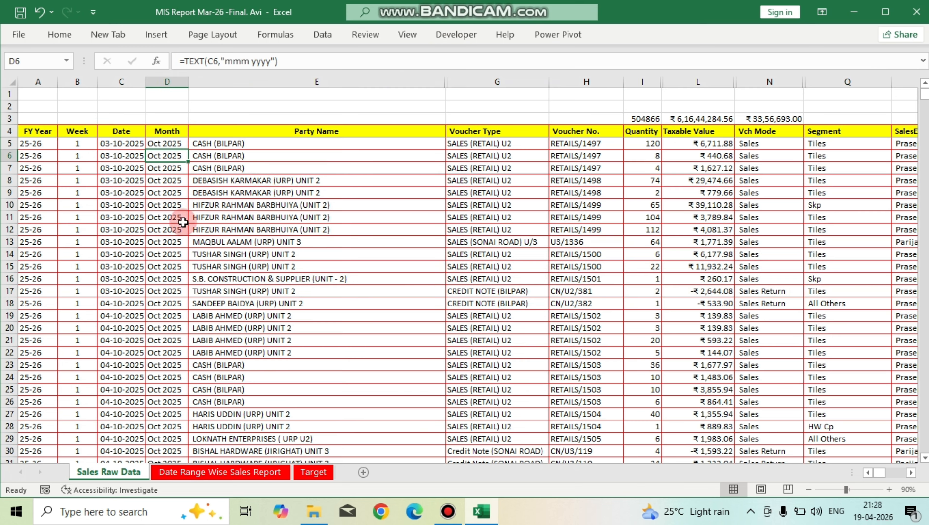
Look at the Date Range Wise Sales Report sheet, and inspect the first FY Year formula in Sales Raw Data.
left_click(187, 475)
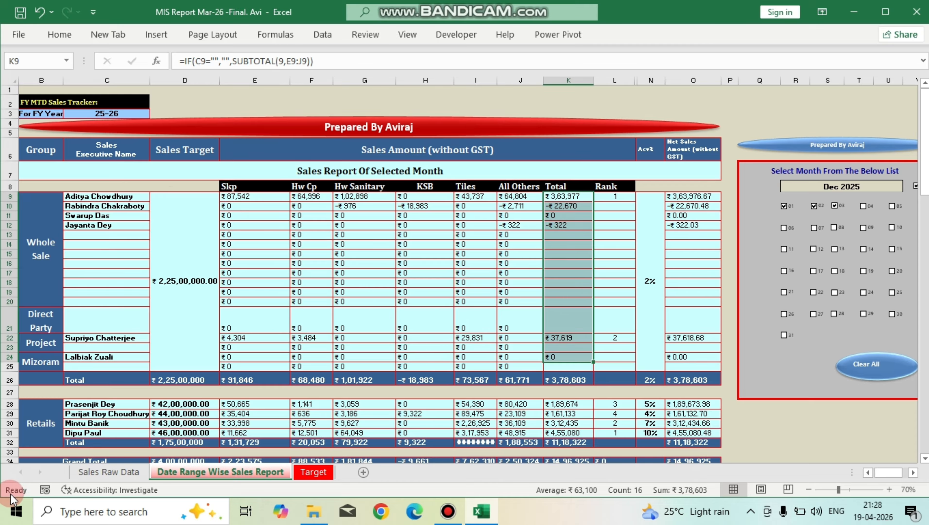
left_click(107, 472)
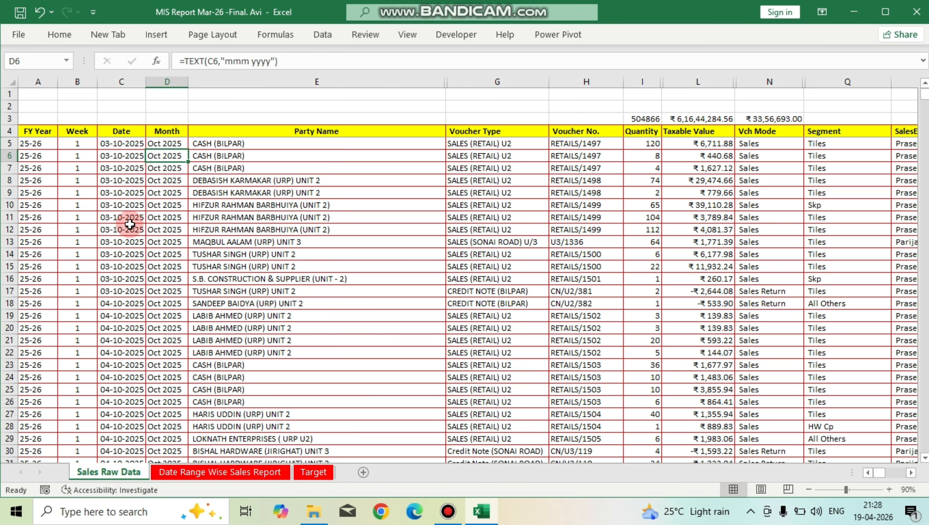
left_click(37, 142)
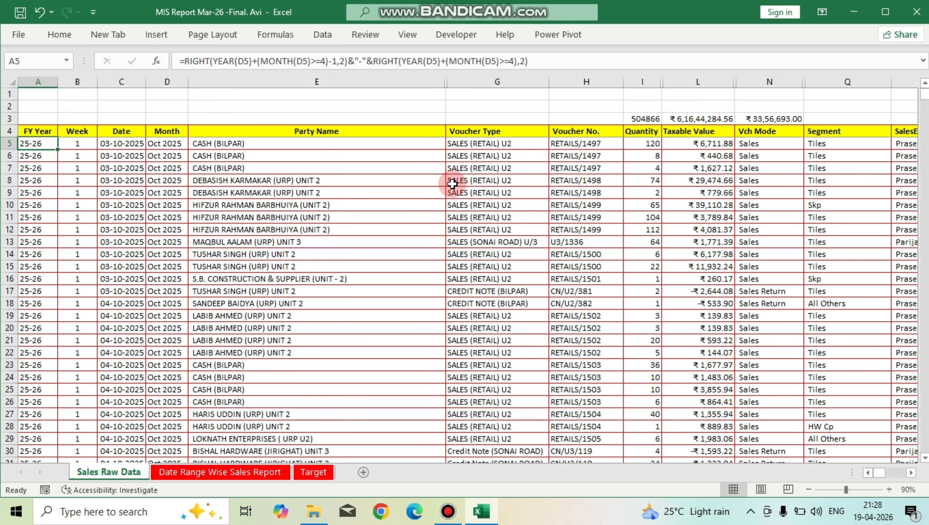
Clear all FY Year entries from A5 down to the last data row, keeping the header.
key("Up")
key("Down")
key("ctrl+shift+Down")
key("ctrl+d")
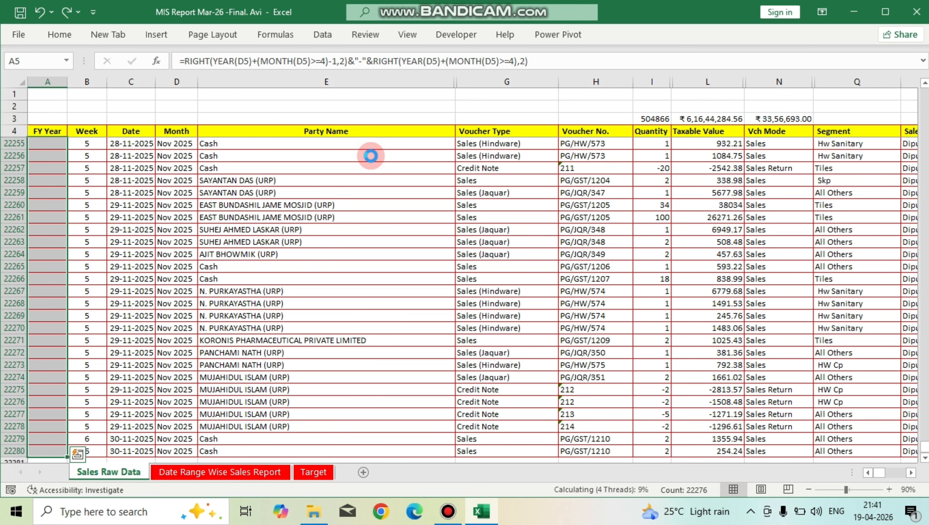
key("Delete")
key("Up")
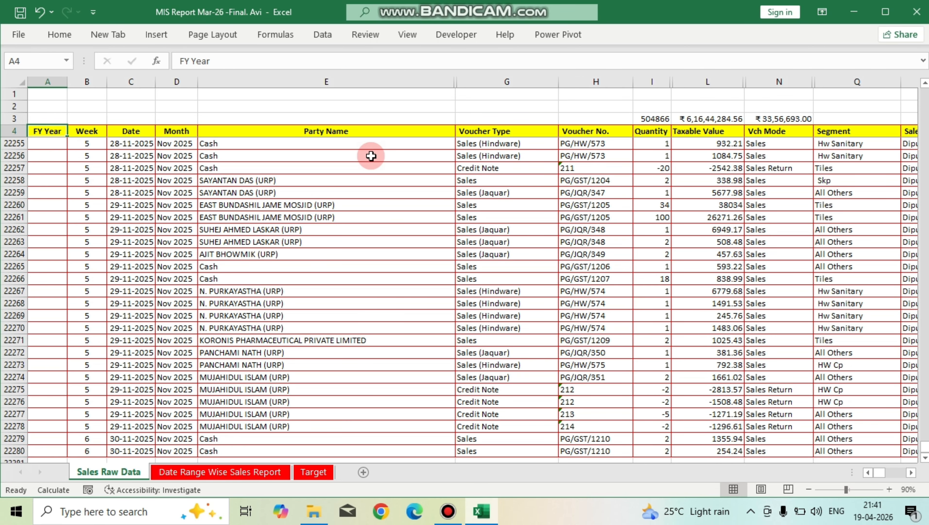
key("Down")
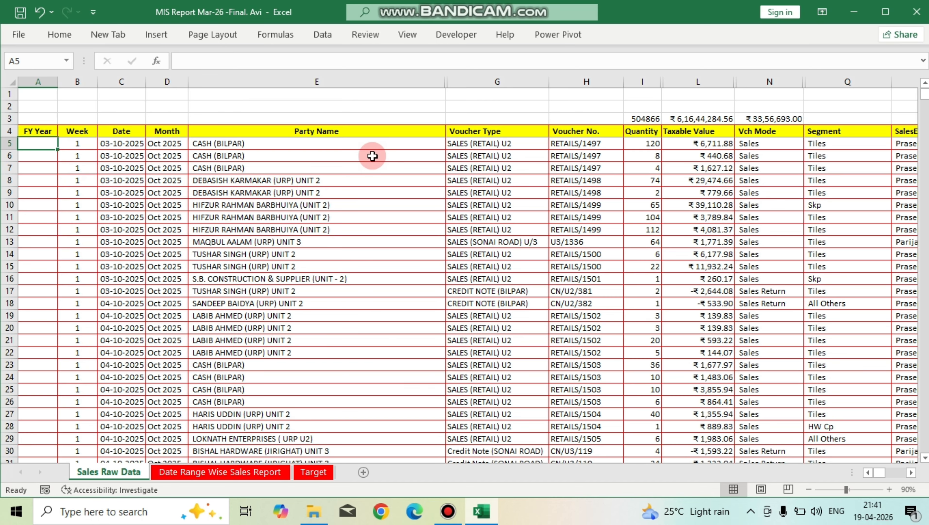
Begin the FY Year formula in A5 with =RIGHT(YEAR(D5)+(MONTH(D5)>=4)-1,2)&"-" for the starting year and hyphen.
type("=ri")
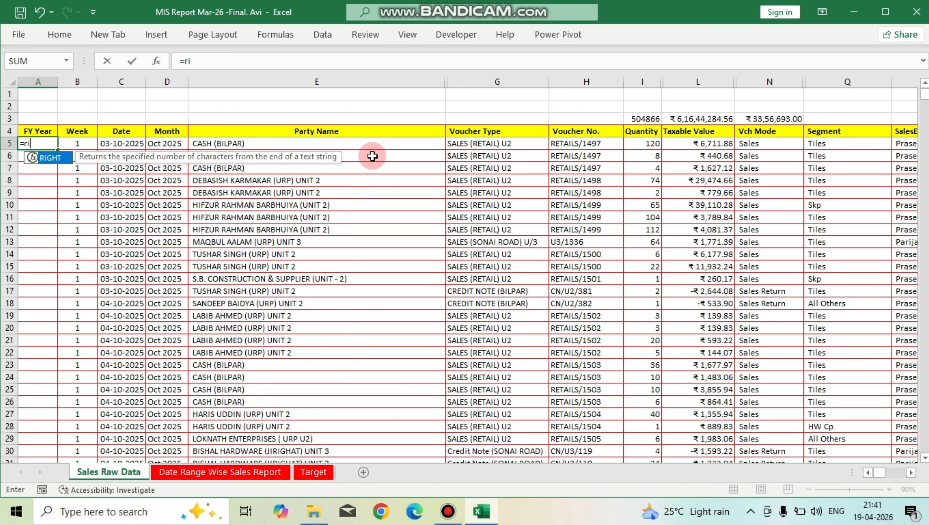
type("ght")
key("Tab")
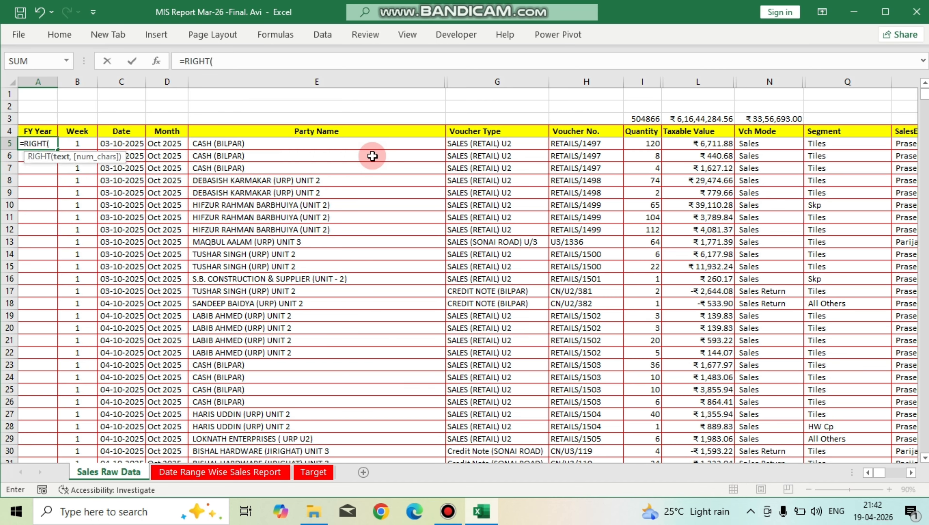
type("ye")
key("Tab")
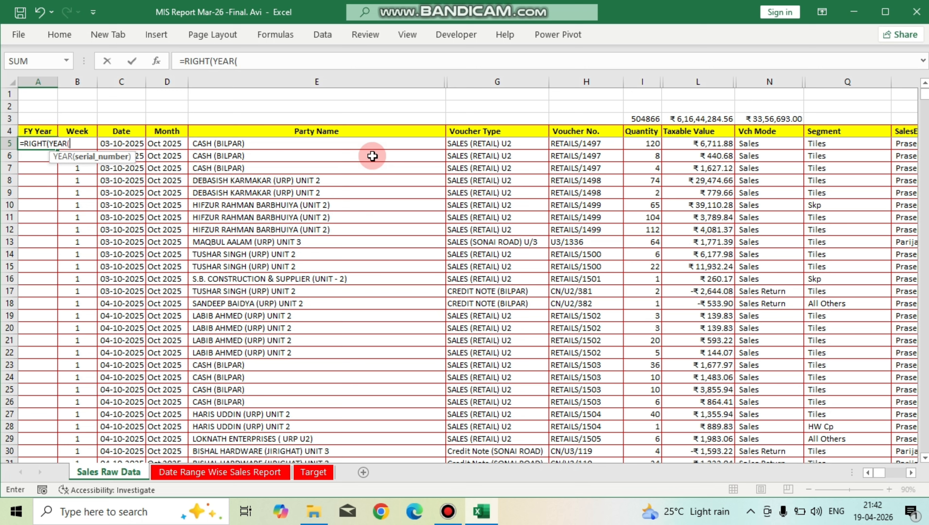
left_click(164, 144)
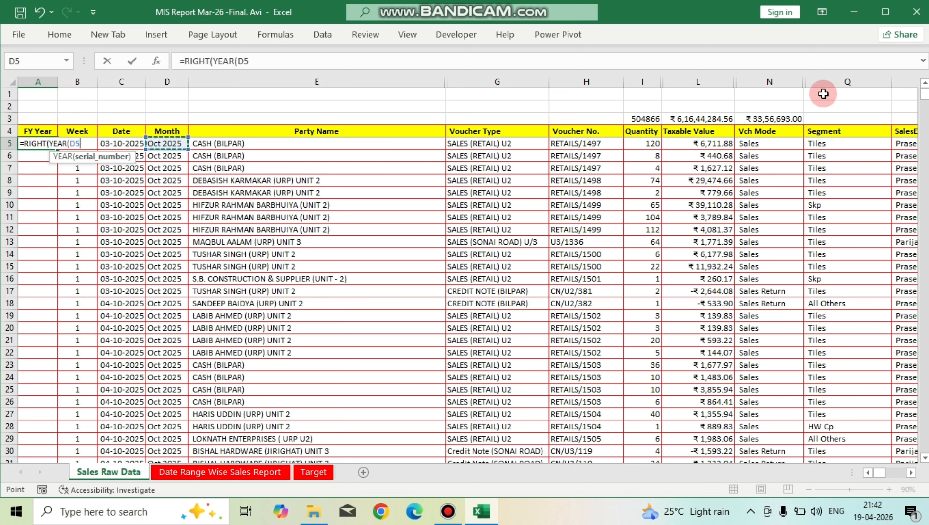
type(")")
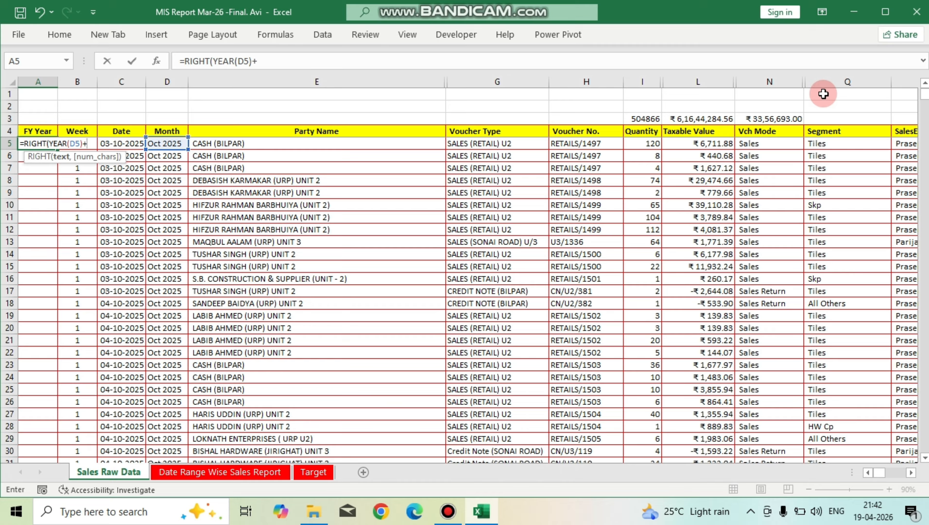
type("+(mont")
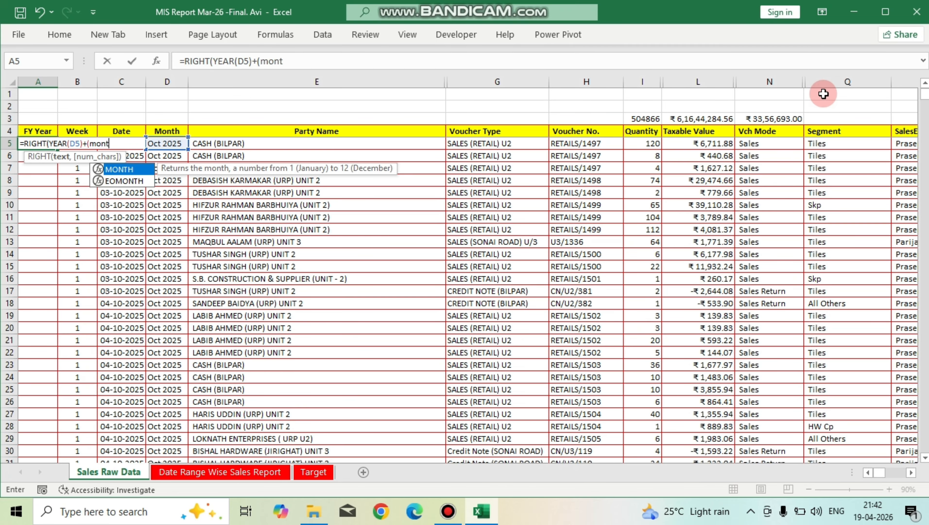
key("Tab")
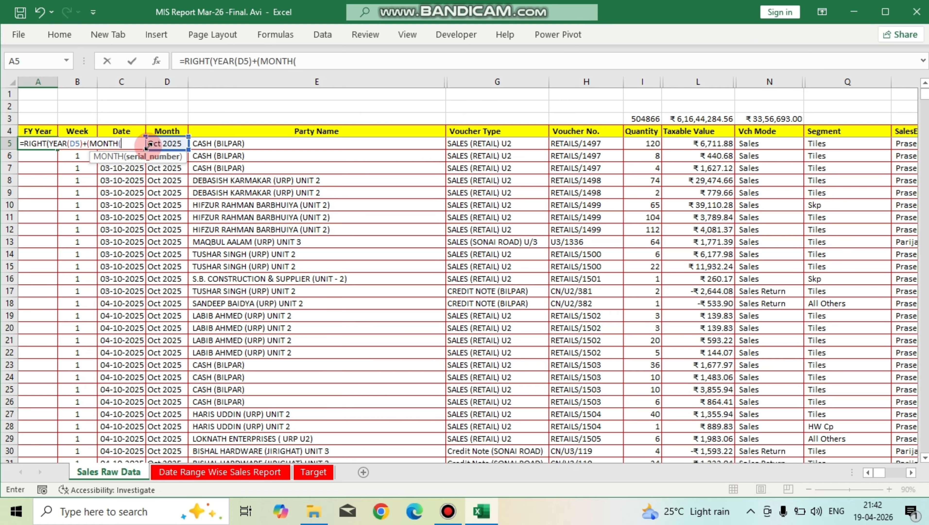
left_click(158, 144)
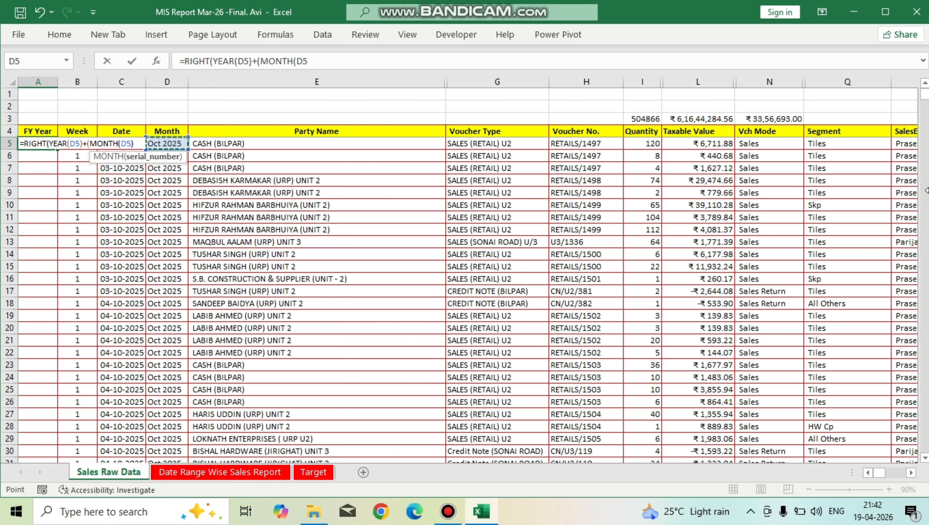
type(")")
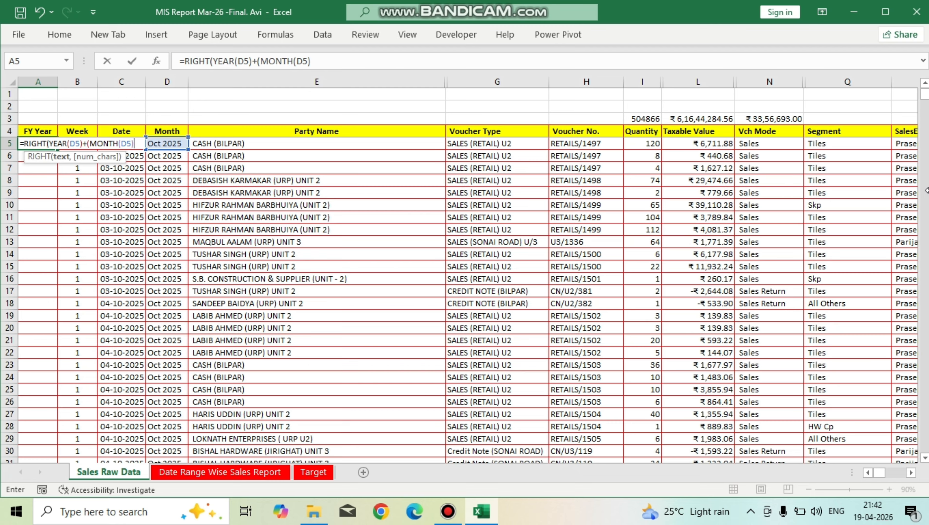
type(">=4")
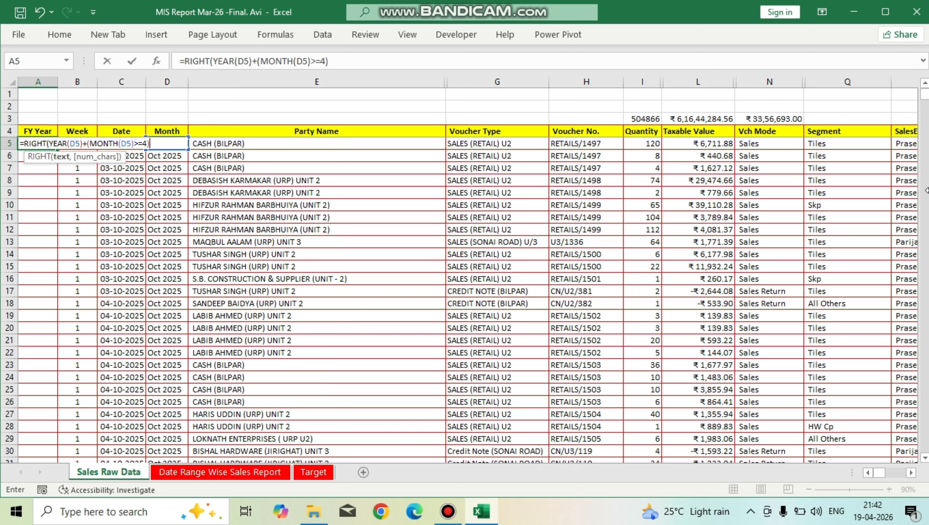
type(")-,")
type(",")
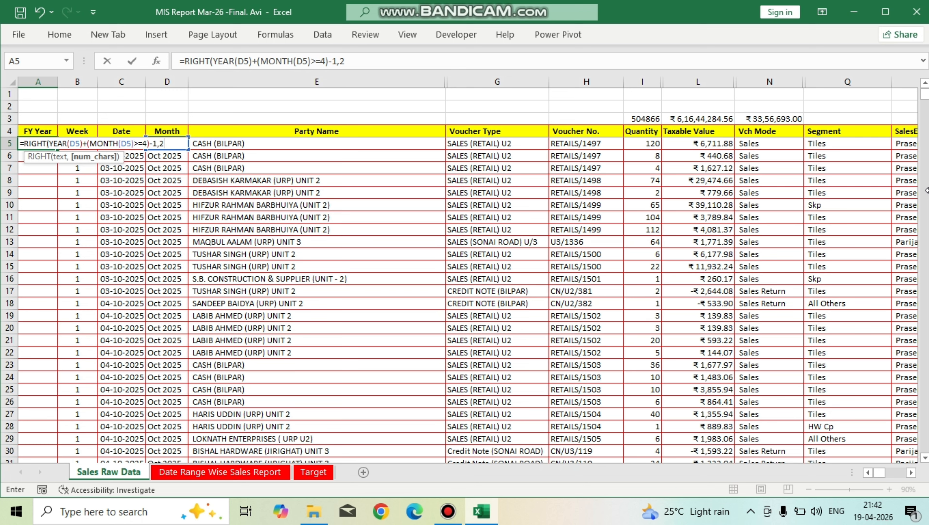
type("2)&\"-")
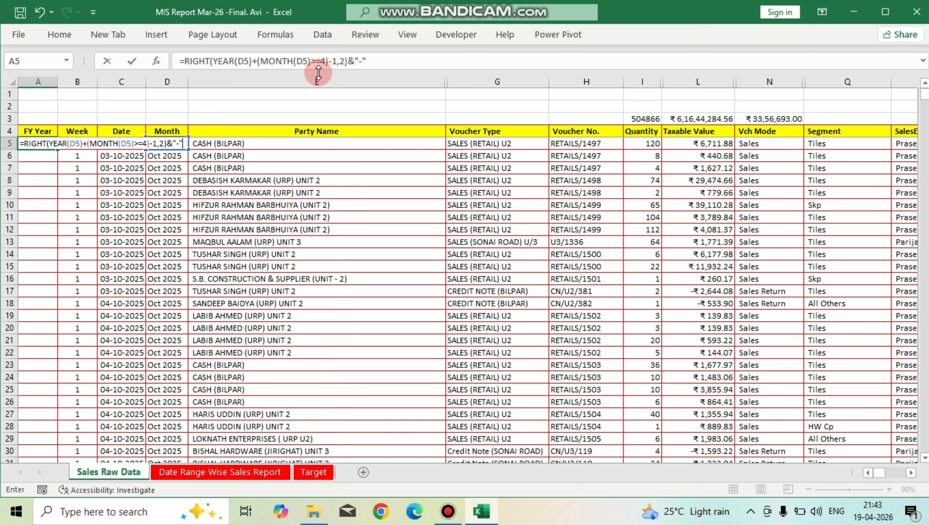
Complete the A5 formula with the ending-year part &RIGHT(YEAR(D5)+(MONTH(D5)>=4),2) and commit it.
type("&righ")
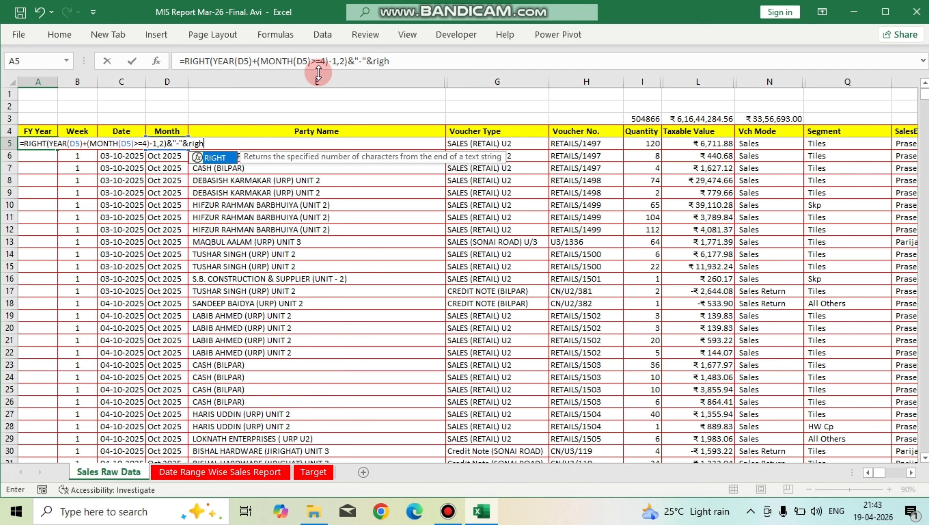
type("t")
key("Tab")
type("ye")
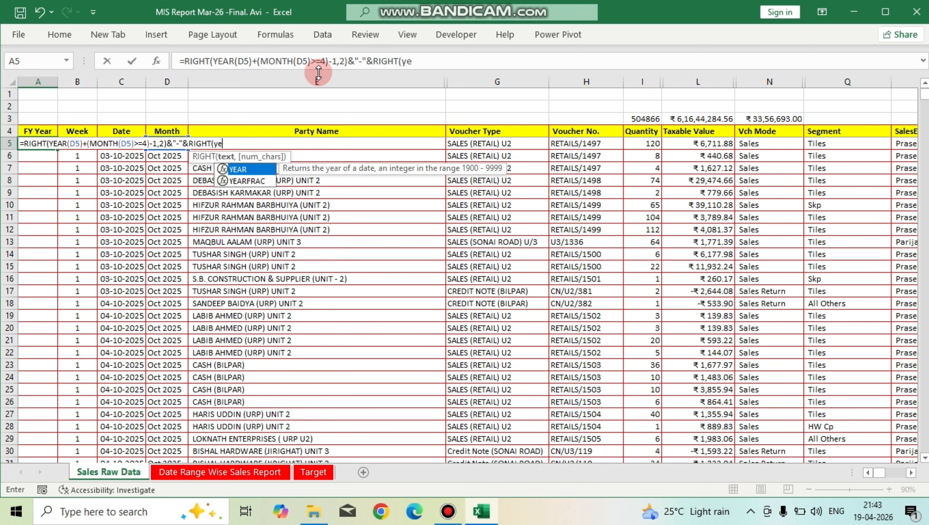
key("Tab")
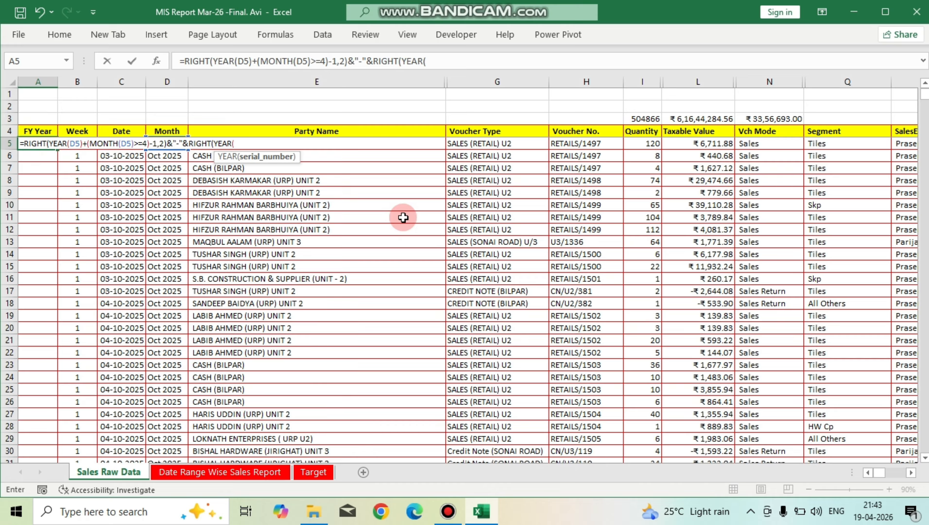
type("d5)")
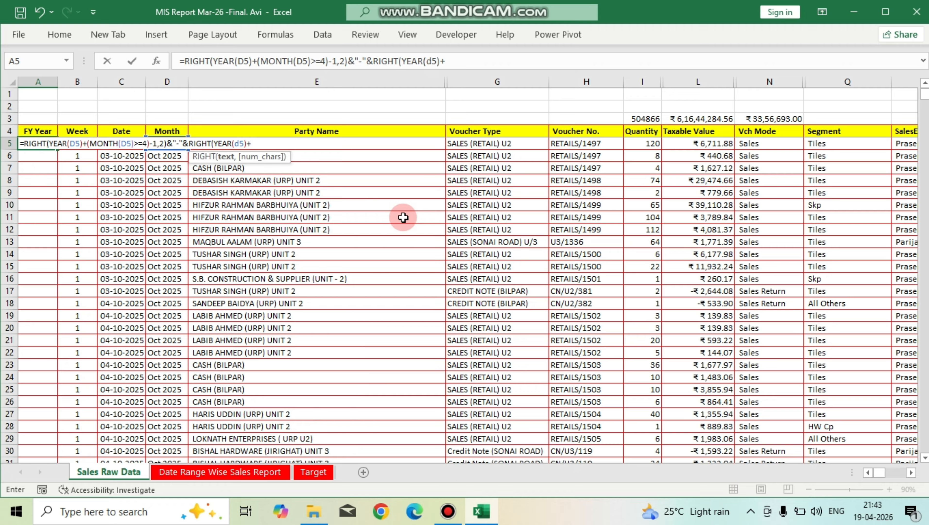
type("+(mon")
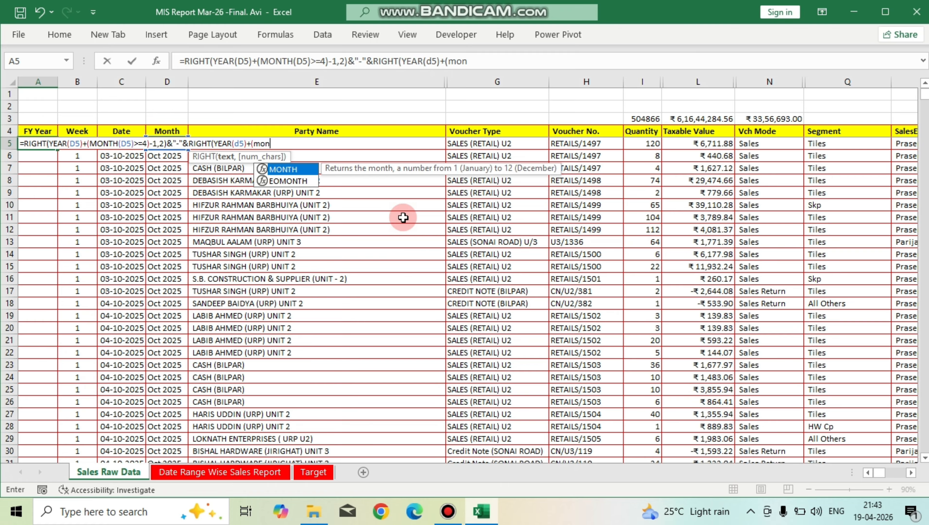
key("Tab")
type("d5")
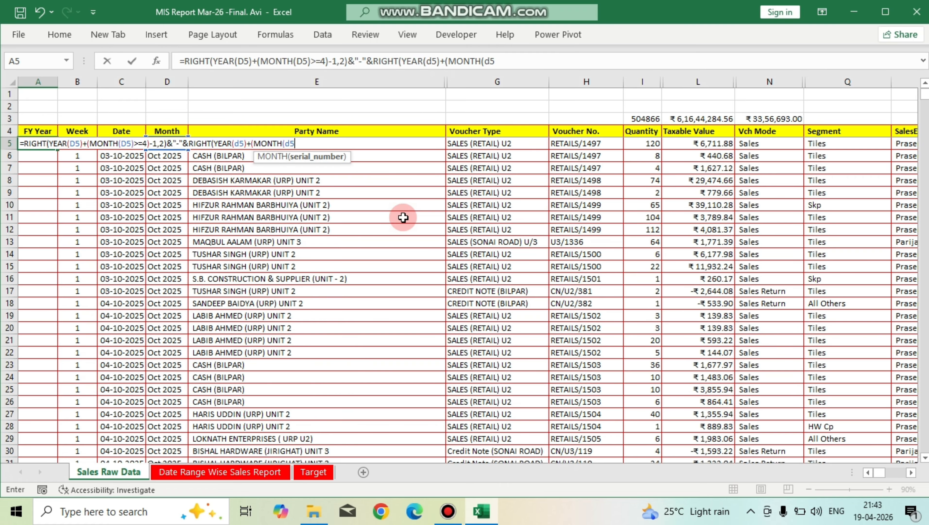
type(")>=4")
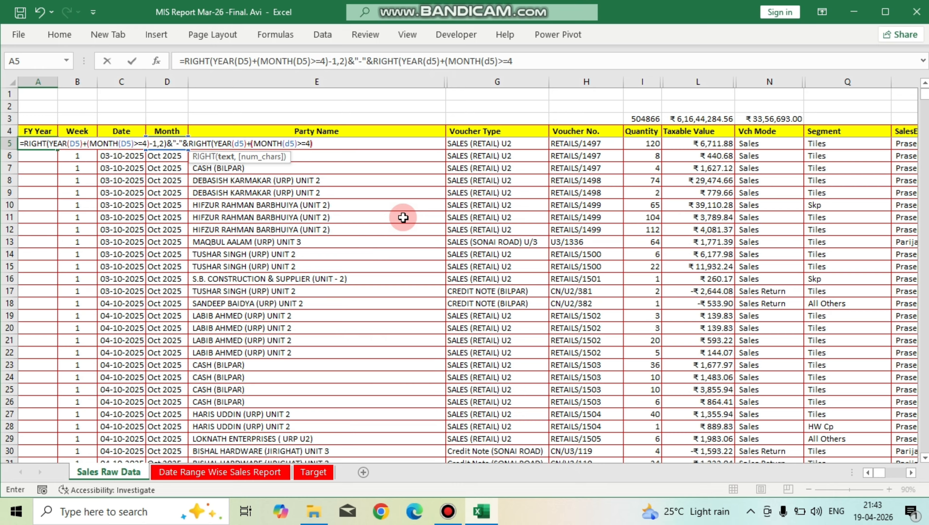
type("),")
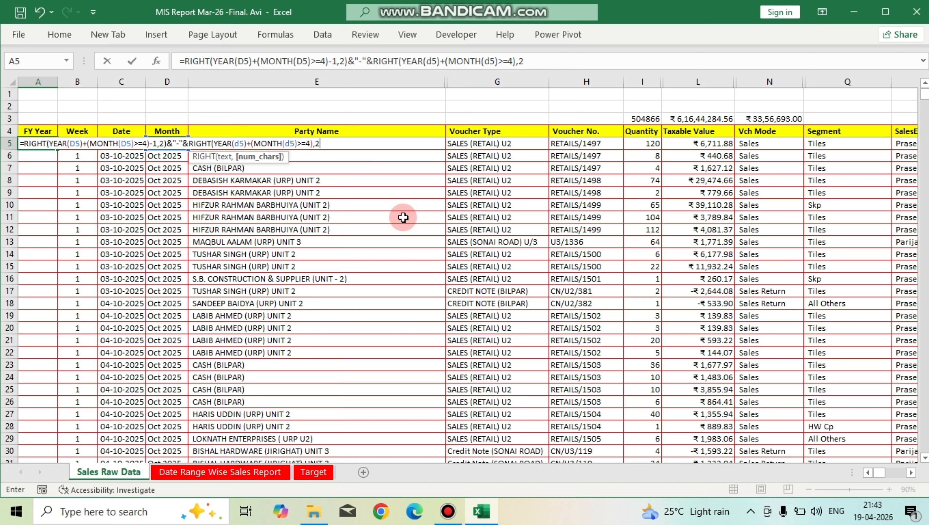
type("2)")
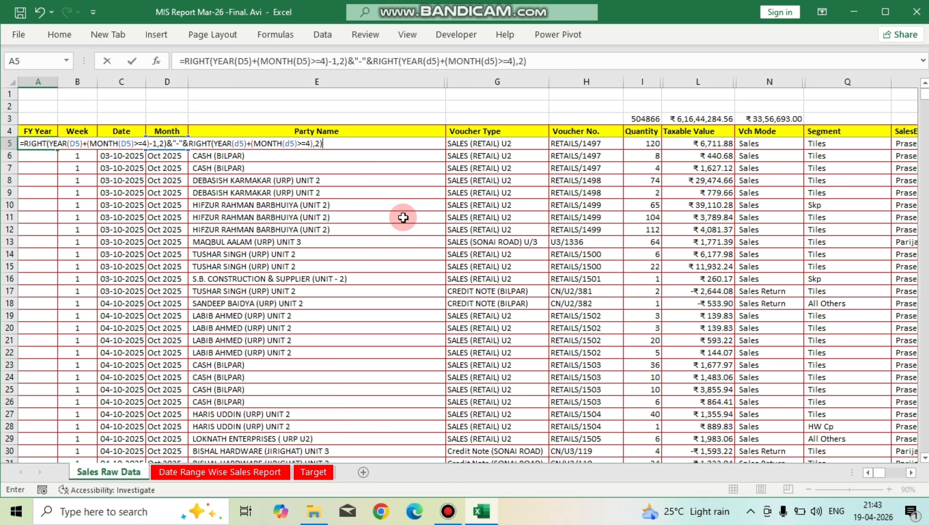
key("Return")
key("Up")
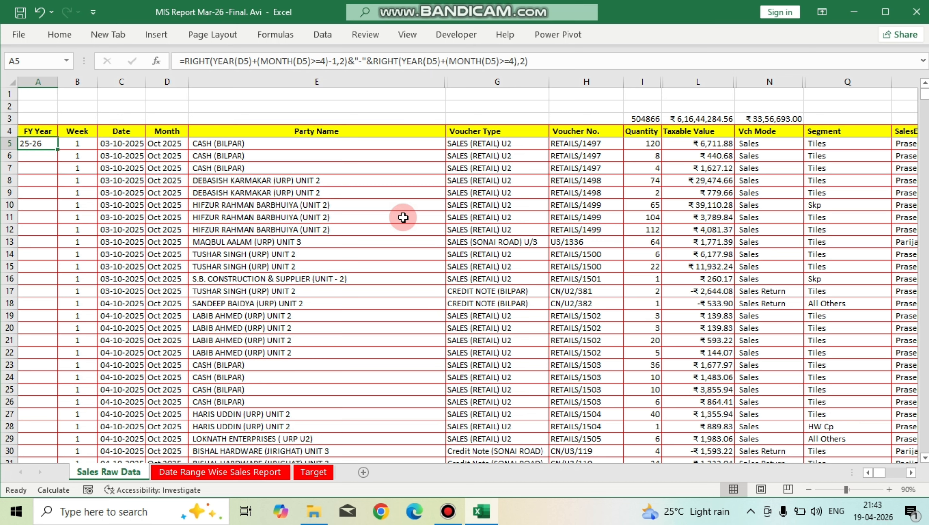
Copy the A5 formula down the FY Year column to A22280, and return to A5.
key("ctrl+c")
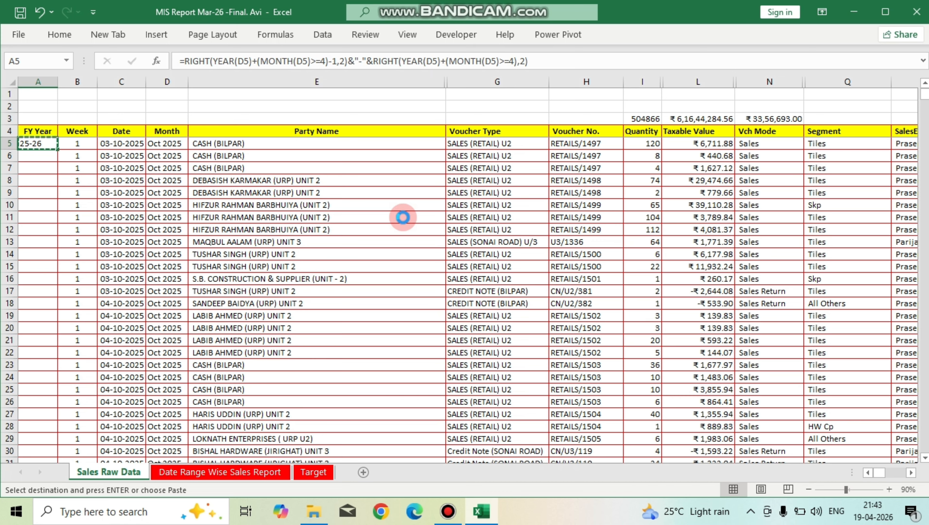
key("Right")
key("ctrl+Down")
key("Left")
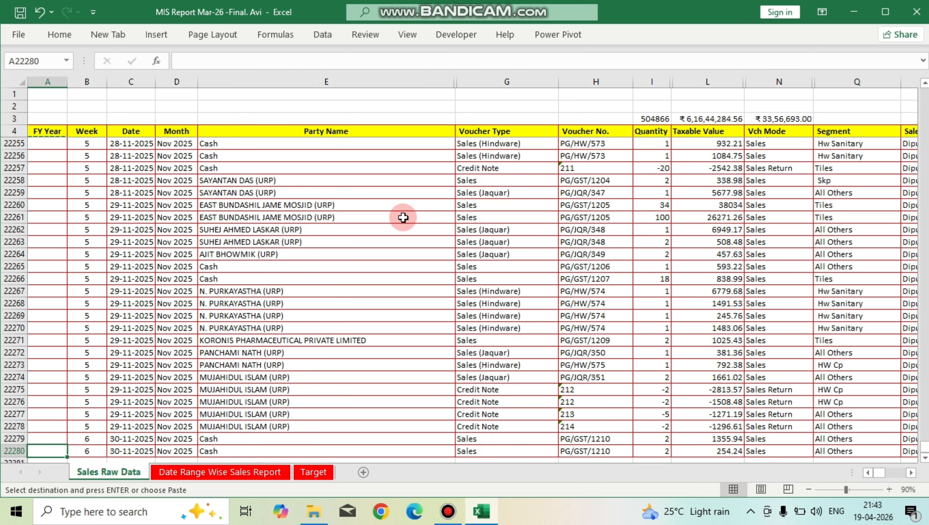
key("ctrl+shift+Up")
key("ctrl+v")
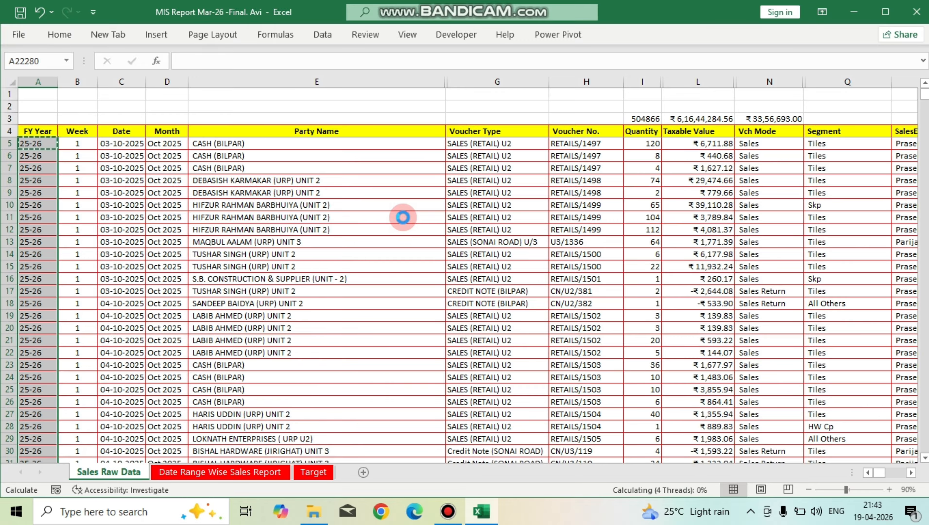
key("Escape")
key("Up")
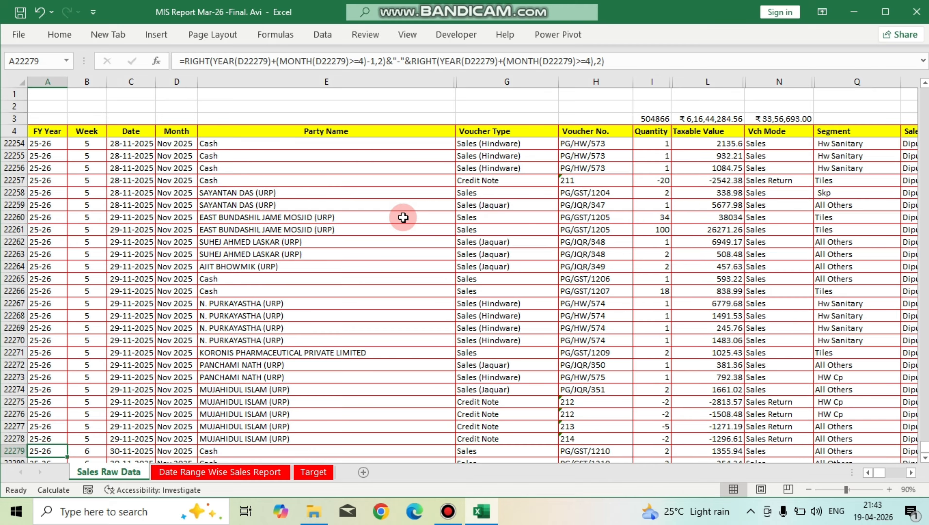
key("ctrl+Up")
key("Down")
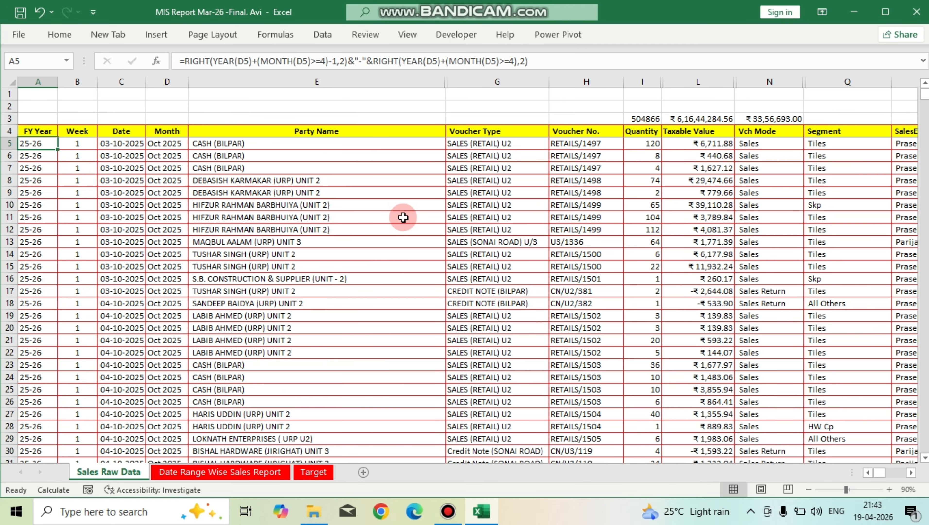
Test the FY Year formula by entering oct 2026 as the month in D5, and check the result in A5.
key("Right")
key("Right")
key("Right")
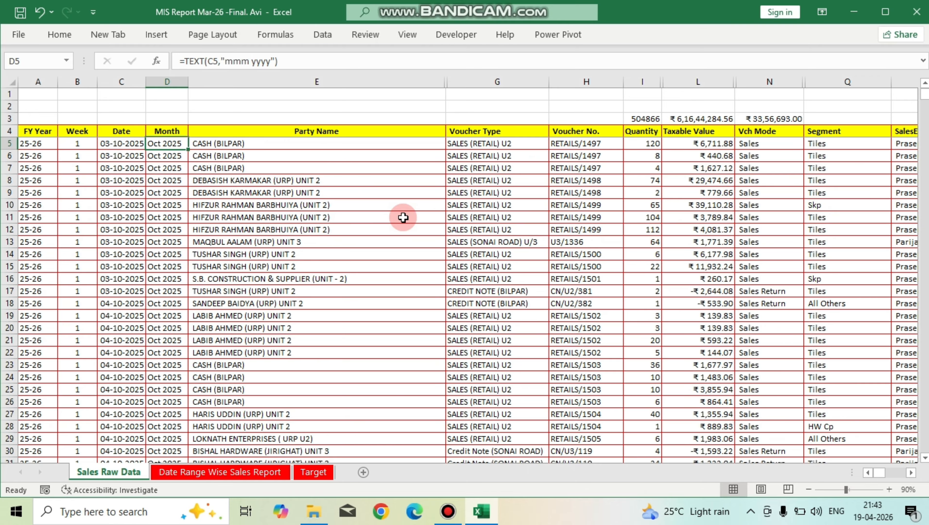
type("oct")
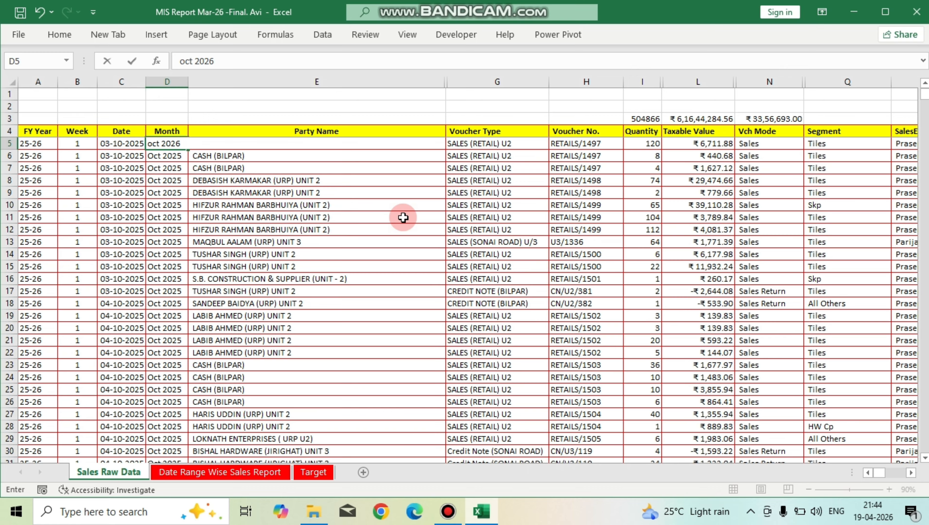
type(" 2026")
key("Left")
key("Left")
key("Left")
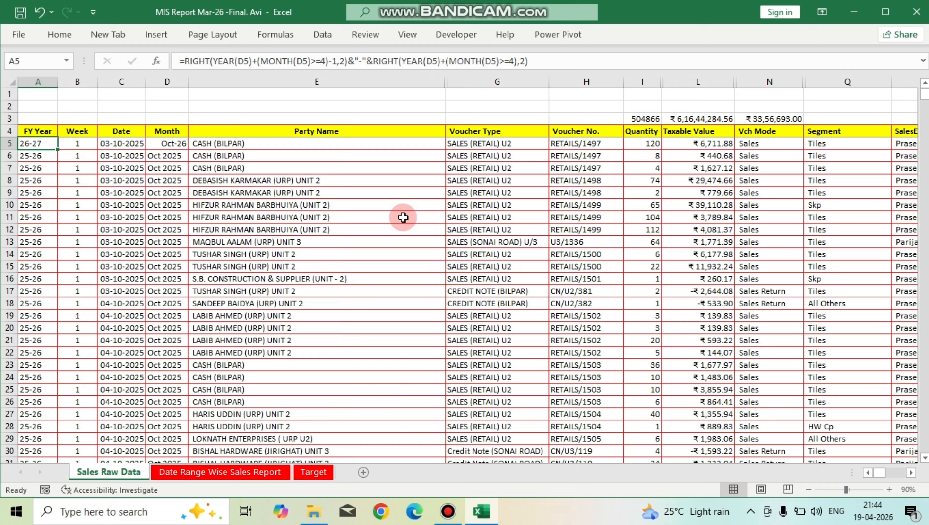
key("Right")
key("Right")
key("Right")
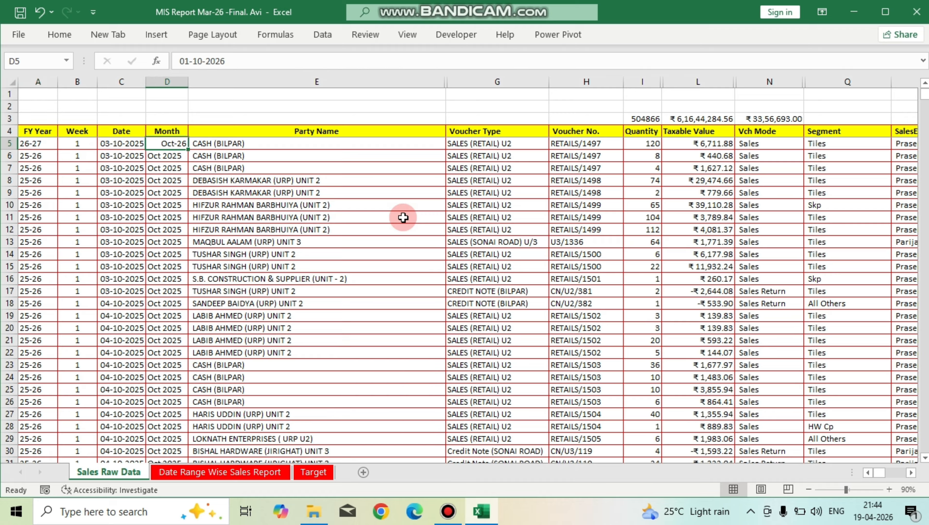
Undo the test month entry in D5 and look over the first data row's FY Year, Week and Date cells.
key("ctrl+z")
key("Right")
key("Left")
key("Left")
key("Left")
key("Left")
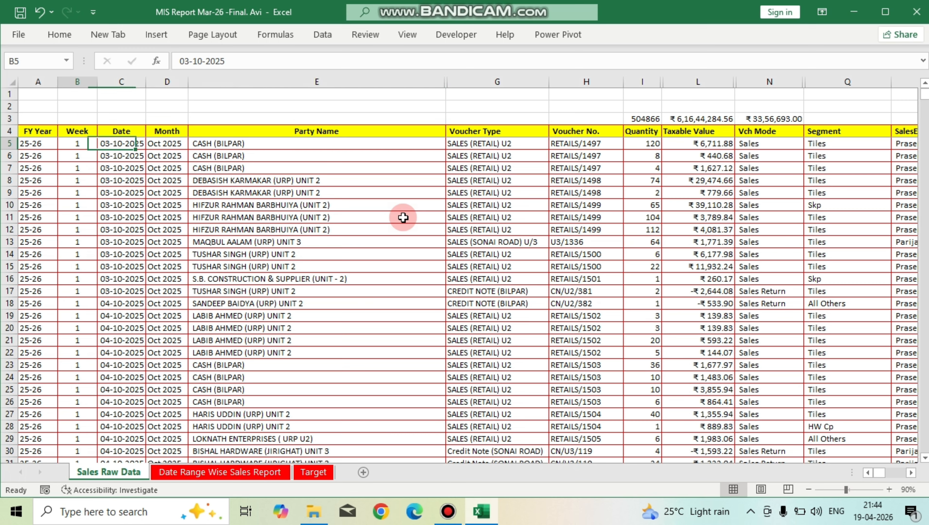
key("Right")
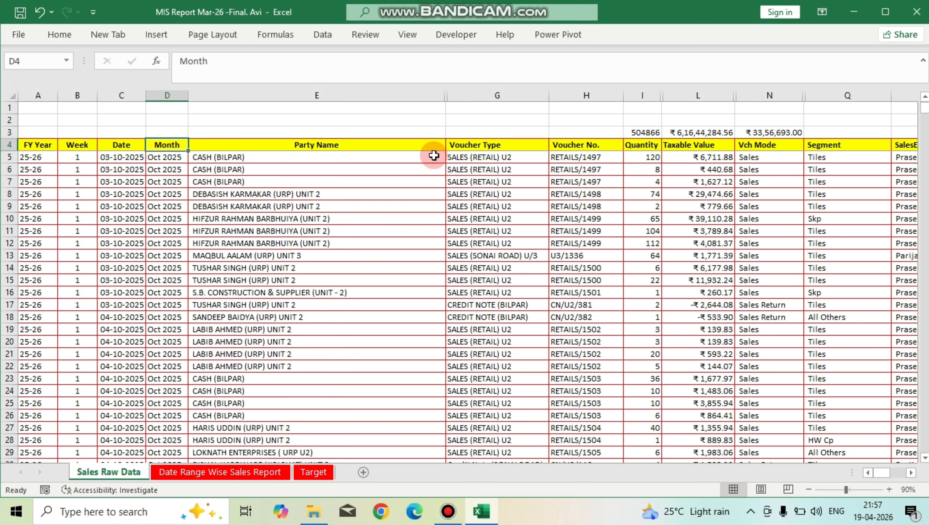
Examine the Unit Type column in Sales Raw Data and compare it with the Group names in B9:B26 of the report sheet.
left_click(911, 472)
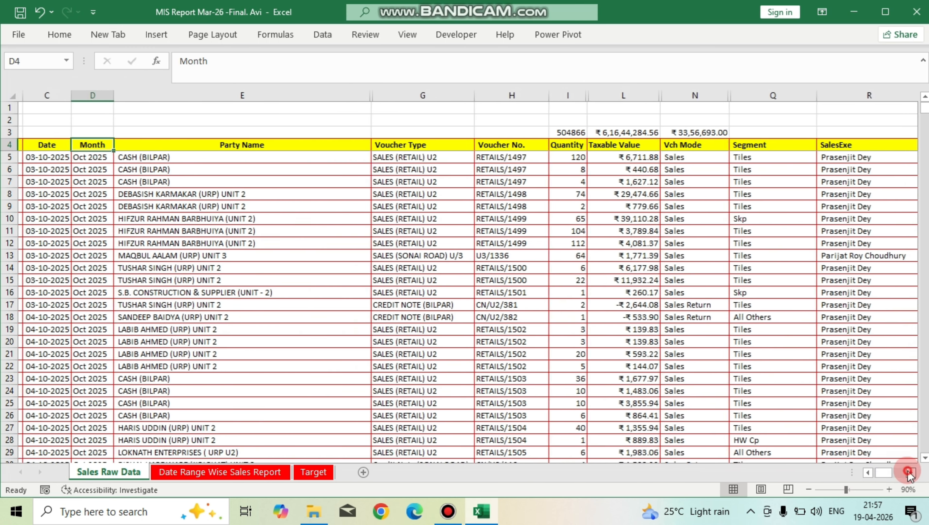
left_click(910, 472)
left_click_drag(493, 145, 550, 203)
left_click_drag(616, 145, 616, 191)
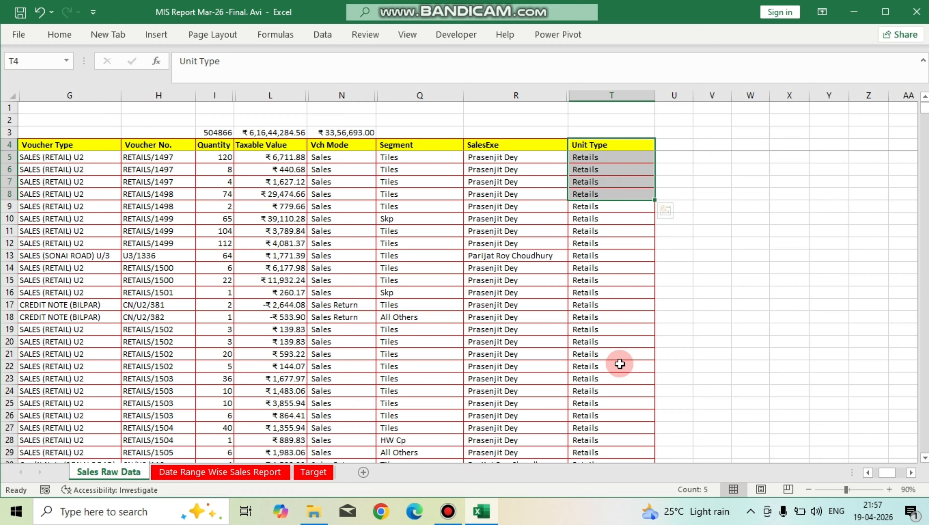
scroll(616, 365, "down", 2)
left_click(179, 468)
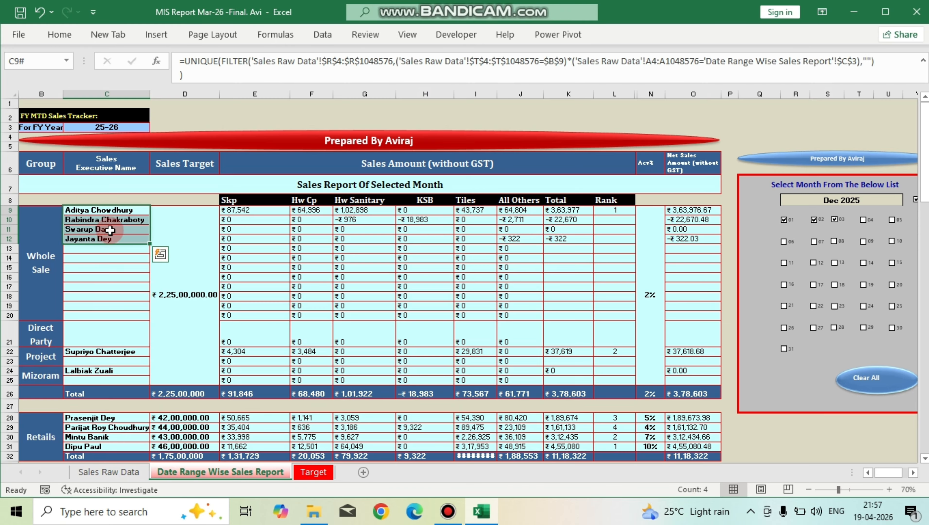
left_click_drag(41, 258, 45, 392)
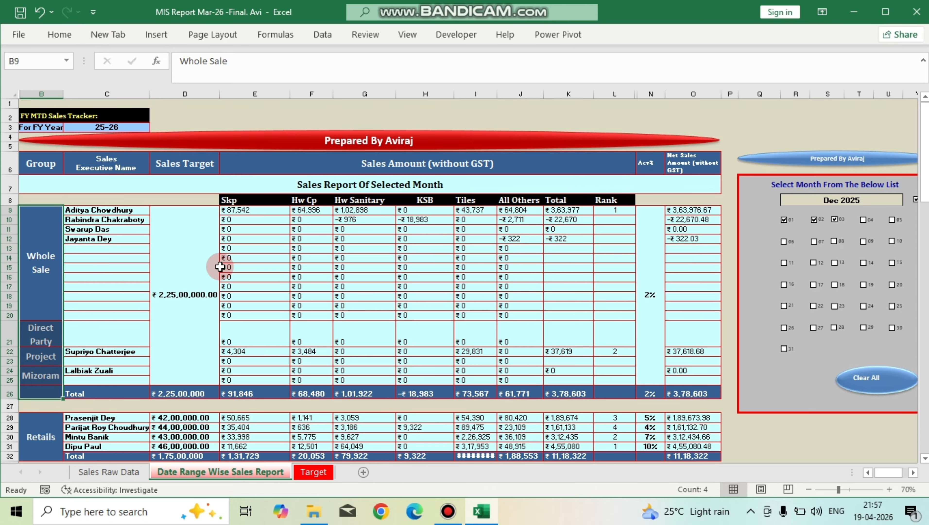
left_click(132, 471)
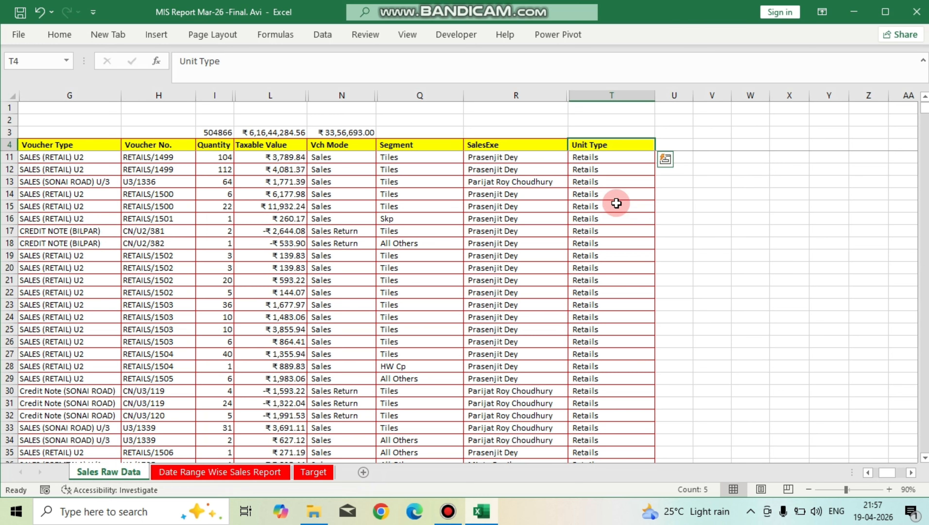
Add temporary filters to header row 4, view the distinct Unit Type values without filtering, and remove the filters.
mouse_move(610, 180)
left_mouse_down()
mouse_move(607, 314)
mouse_move(609, 170)
left_mouse_up()
left_click(607, 145)
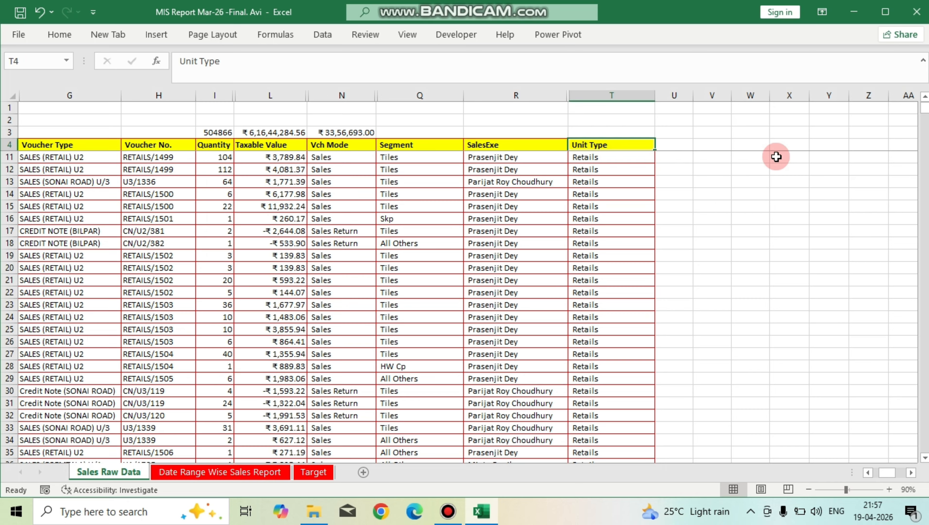
key("shift+space")
key("ctrl+shift+l")
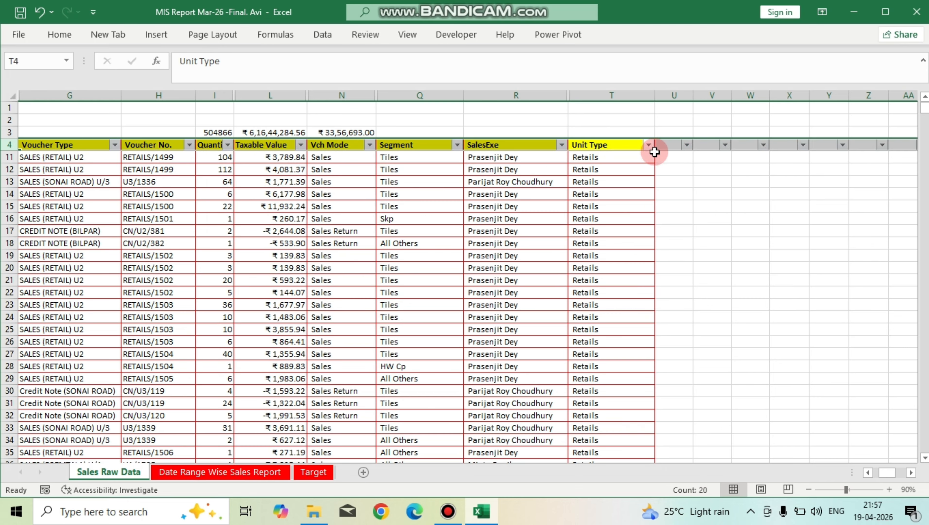
left_click(649, 145)
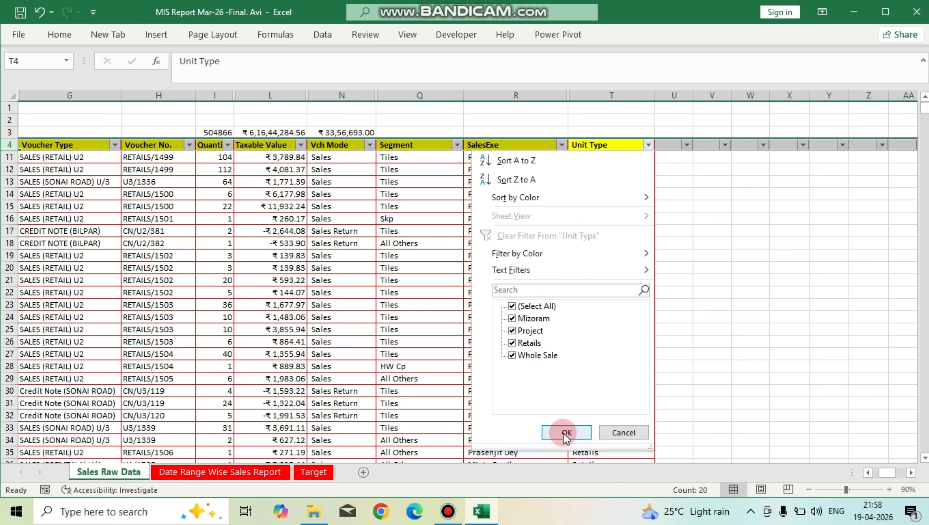
left_click(623, 433)
left_click(610, 233)
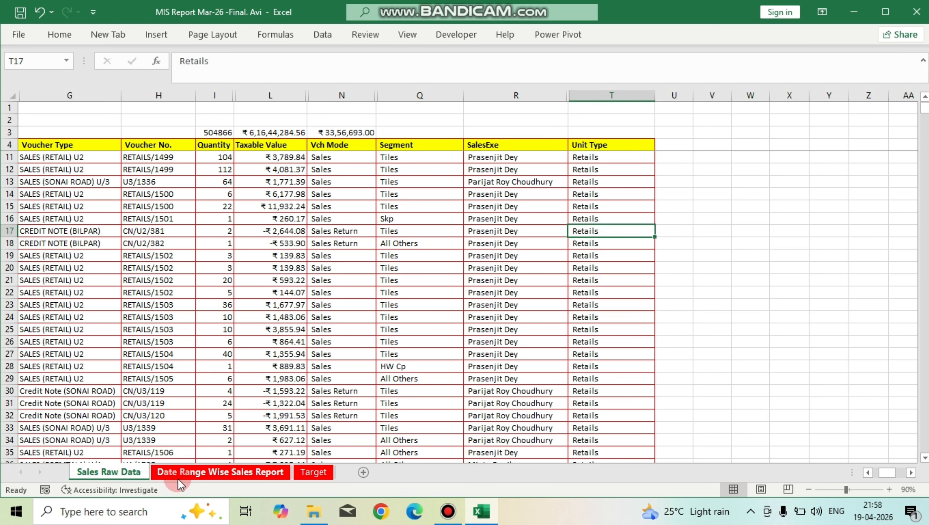
Review the report's Whole Sale executive list and FY selection in C3, and examine the FY Year column in Sales Raw Data.
left_click(182, 472)
left_click_drag(74, 210, 84, 239)
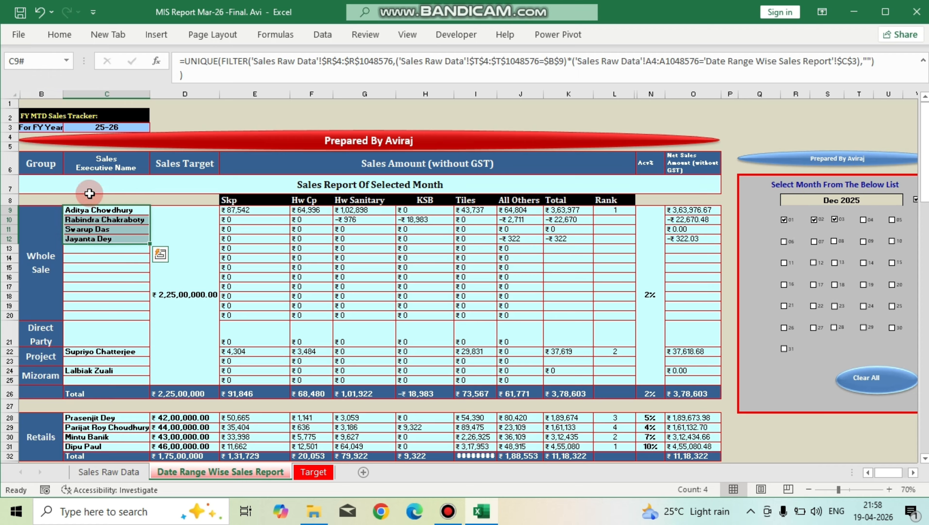
left_click(114, 129)
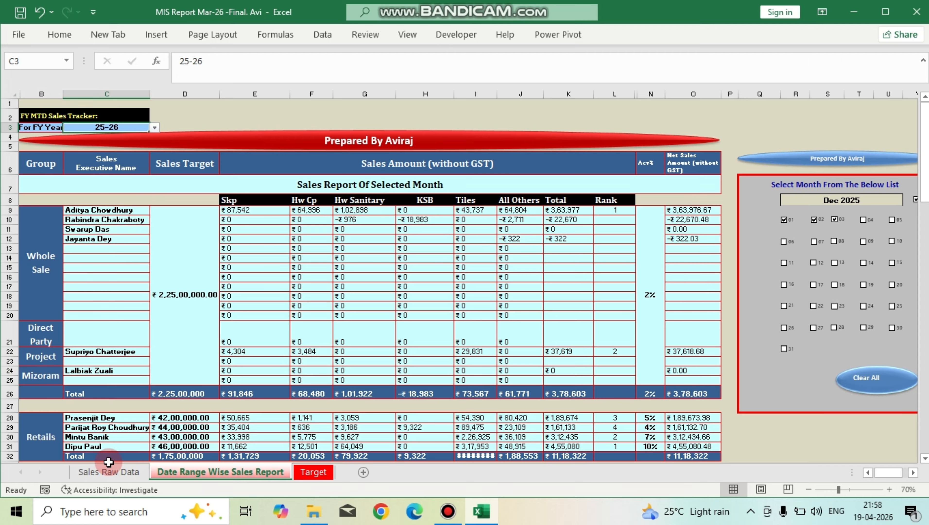
left_click(117, 472)
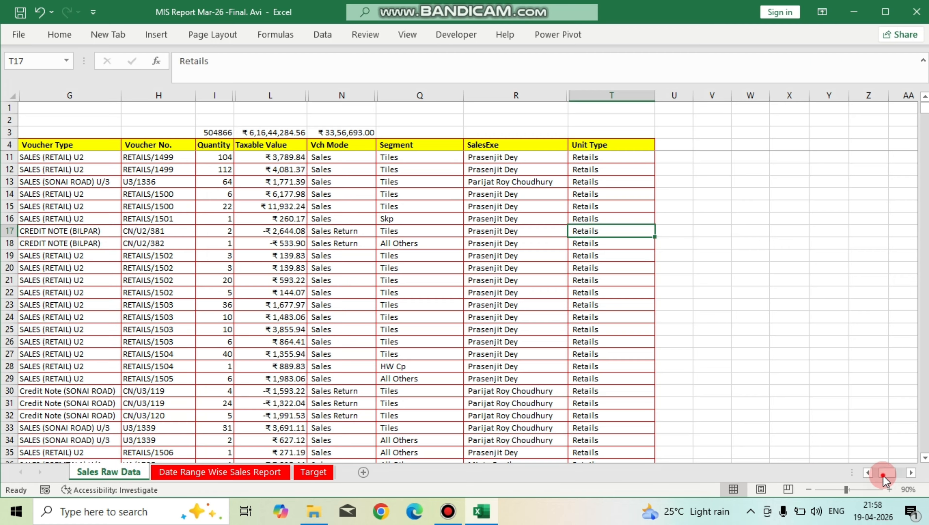
left_click_drag(881, 473, 829, 470)
left_click(38, 95)
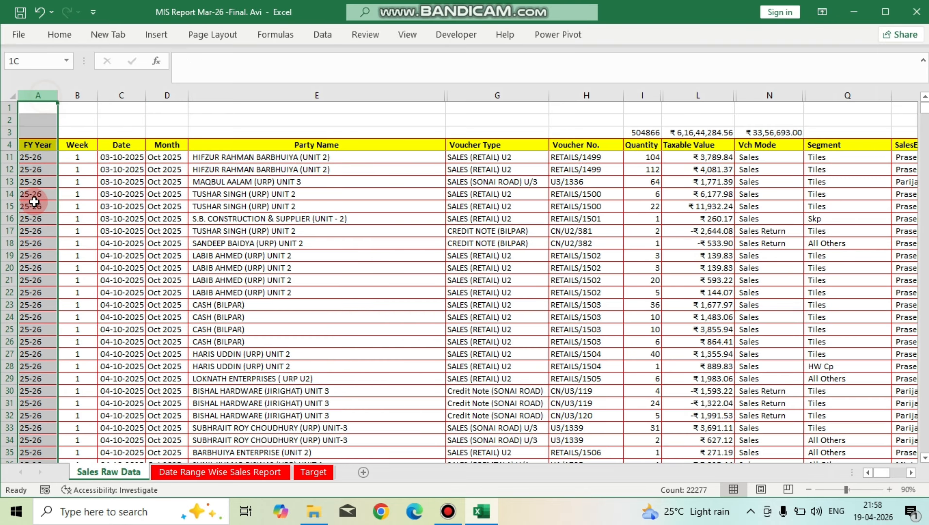
left_click(25, 267)
scroll(19, 246, "down", 2)
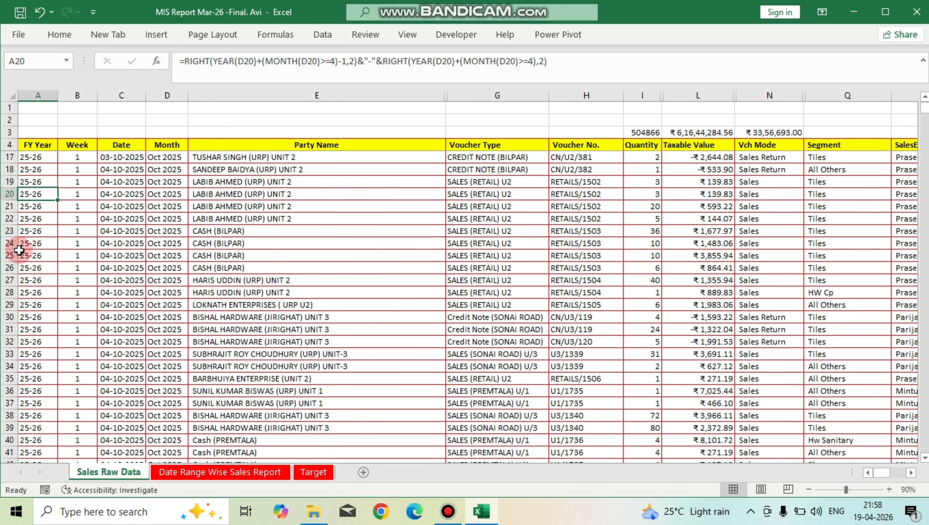
scroll(19, 250, "up", 1)
scroll(19, 250, "up", 4)
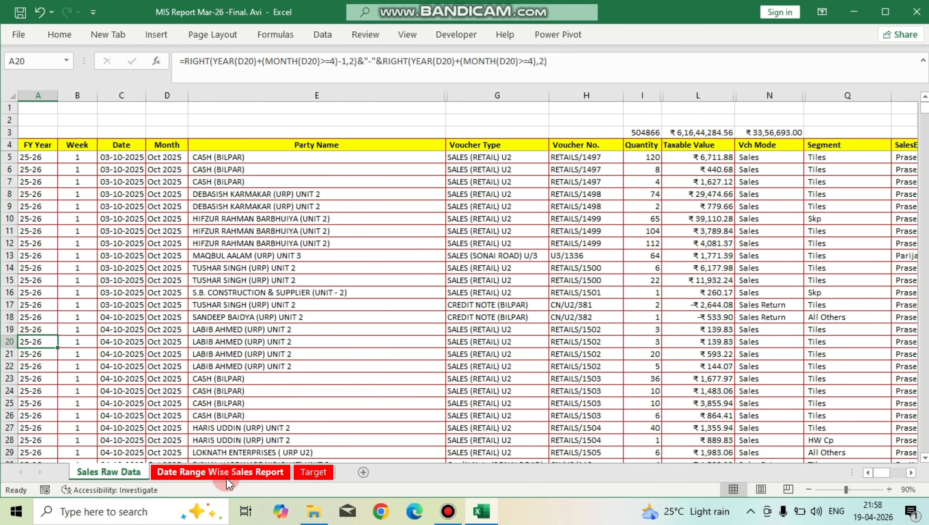
Compare the report's executive list formula and FY cell C3 with the FY Year formula in A5 of Sales Raw Data.
left_click(220, 472)
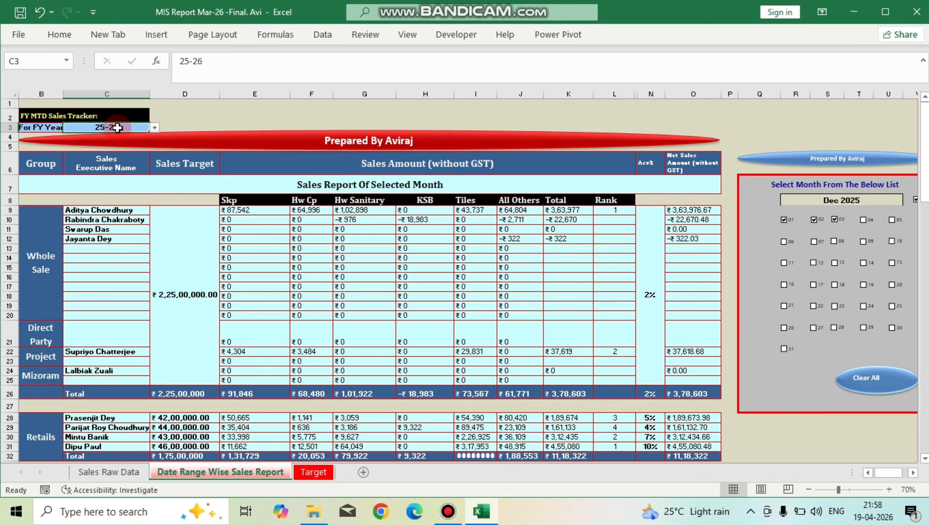
left_click_drag(94, 211, 88, 250)
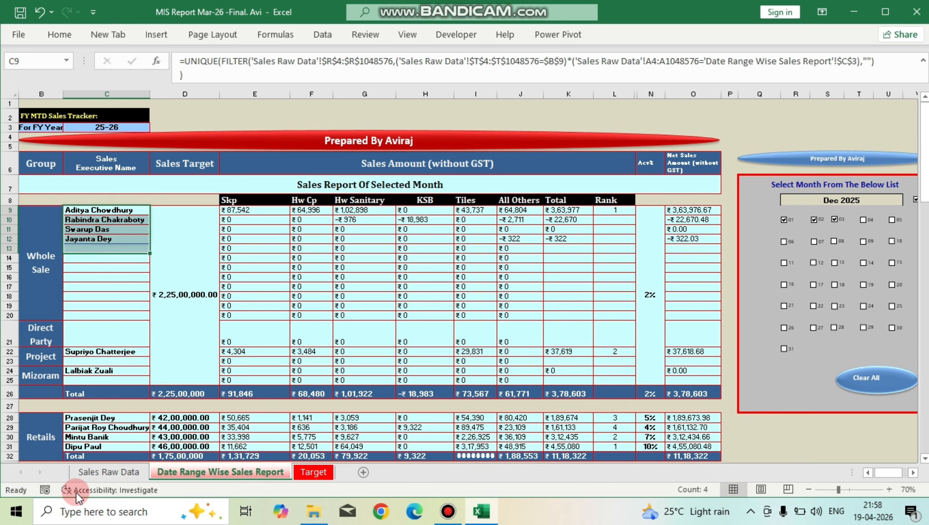
left_click(99, 472)
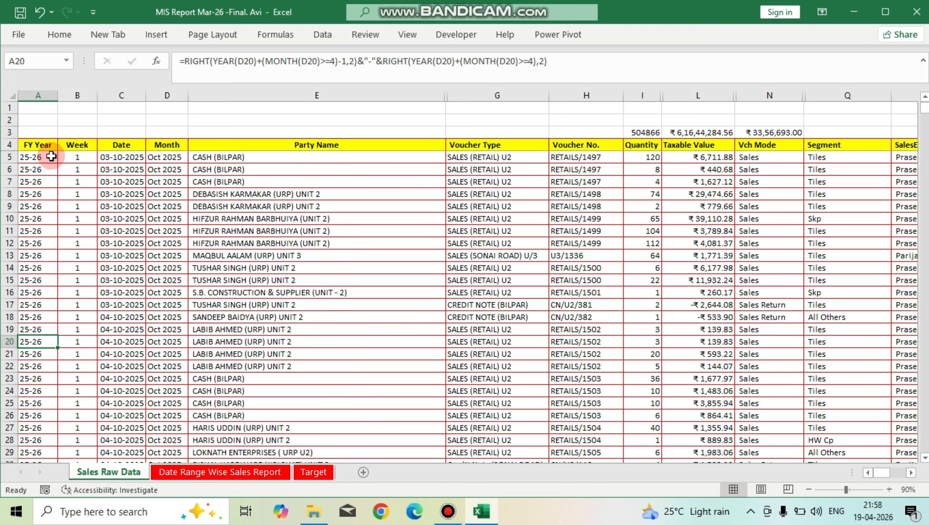
left_click(51, 156)
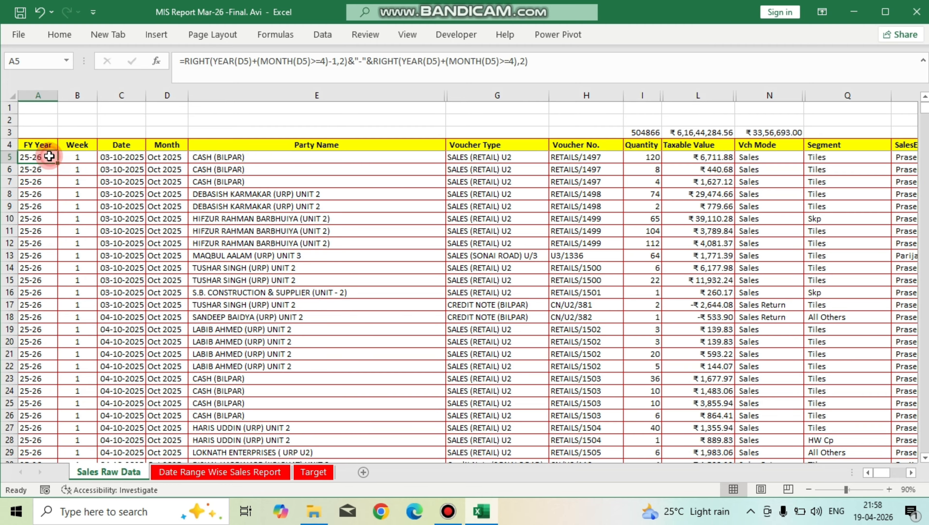
left_click(179, 467)
left_click(127, 129)
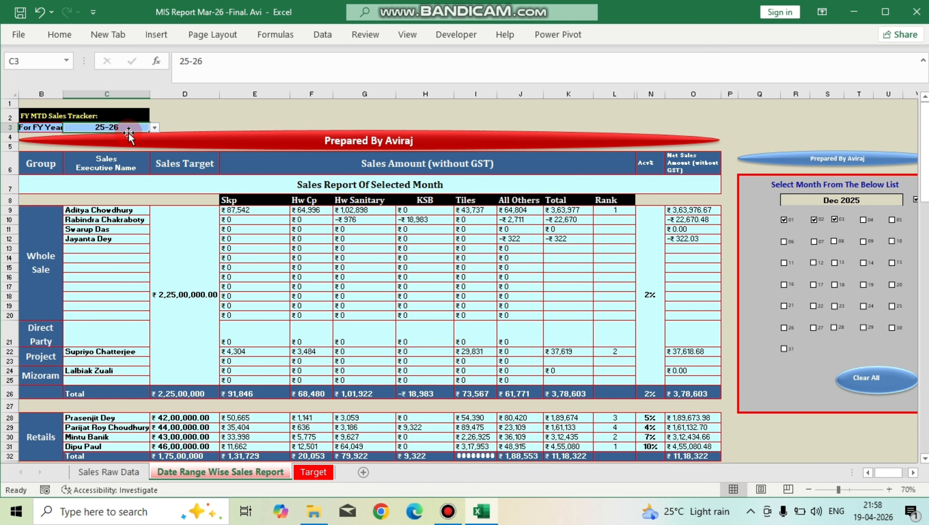
Clear the Whole Sale executive name formula from C9:C14 on the report sheet, leaving only C9 selected.
left_click_drag(89, 211, 91, 259)
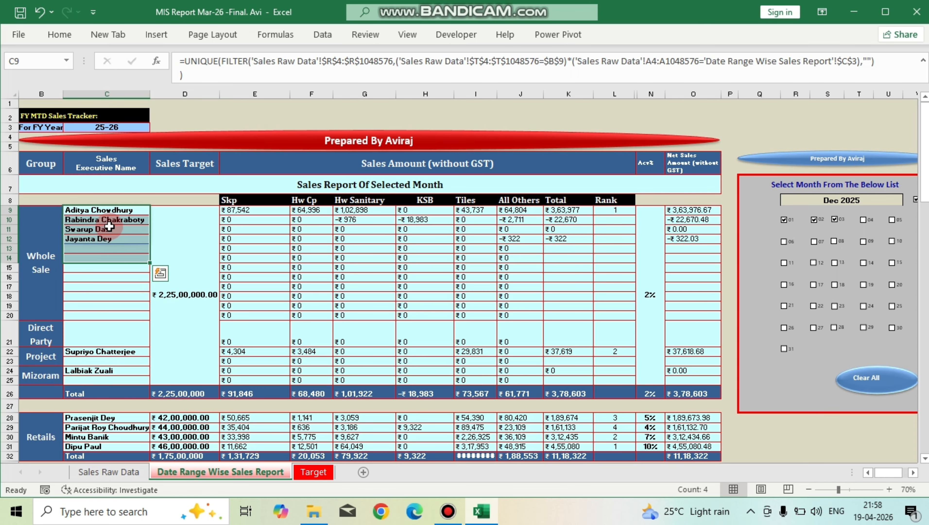
key("Delete")
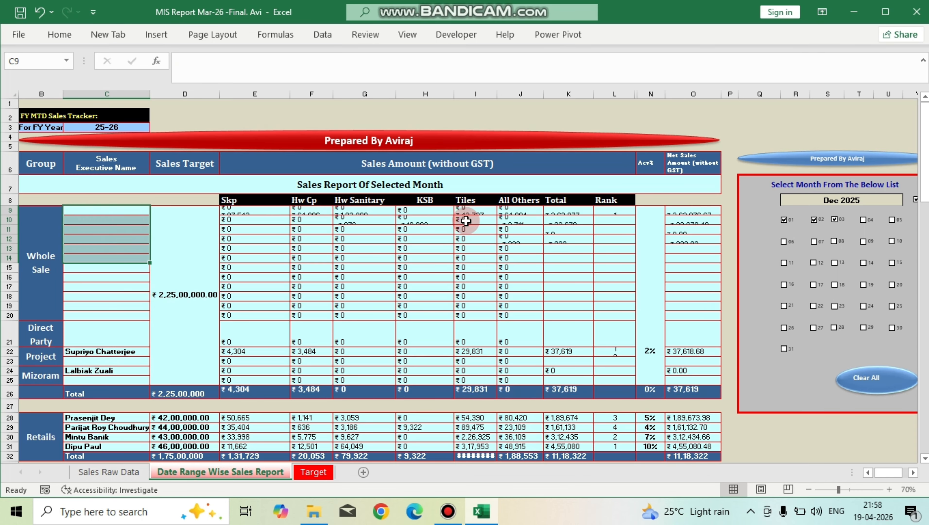
left_click(104, 214)
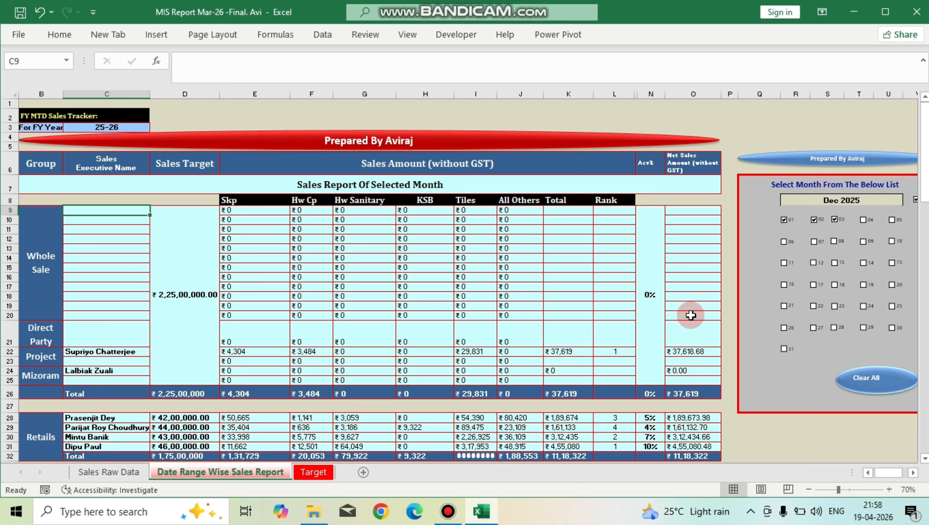
Begin a UNIQUE(FILTER()) formula in C9 with the absolute SalesExe range 'Sales Raw Data'!$R$4:$R$1048576 as its array.
type("=uniq")
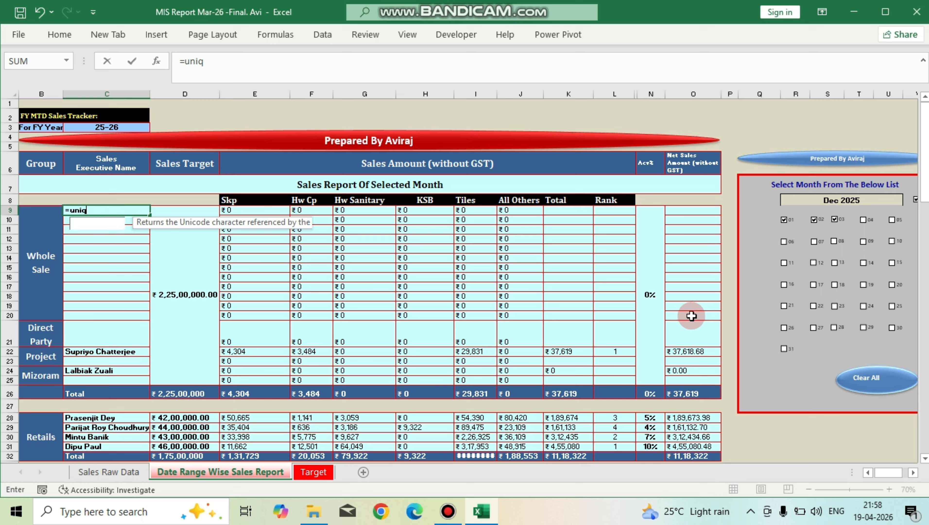
key("Tab")
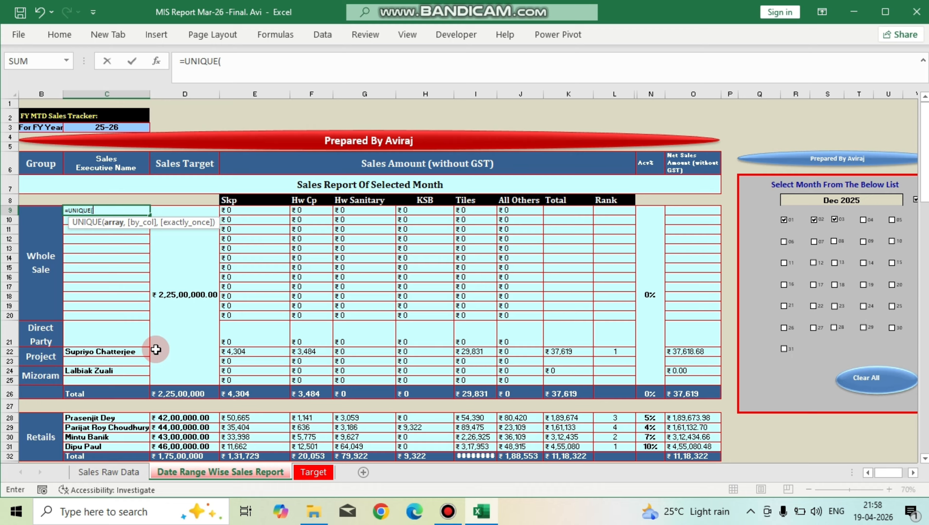
type("filter")
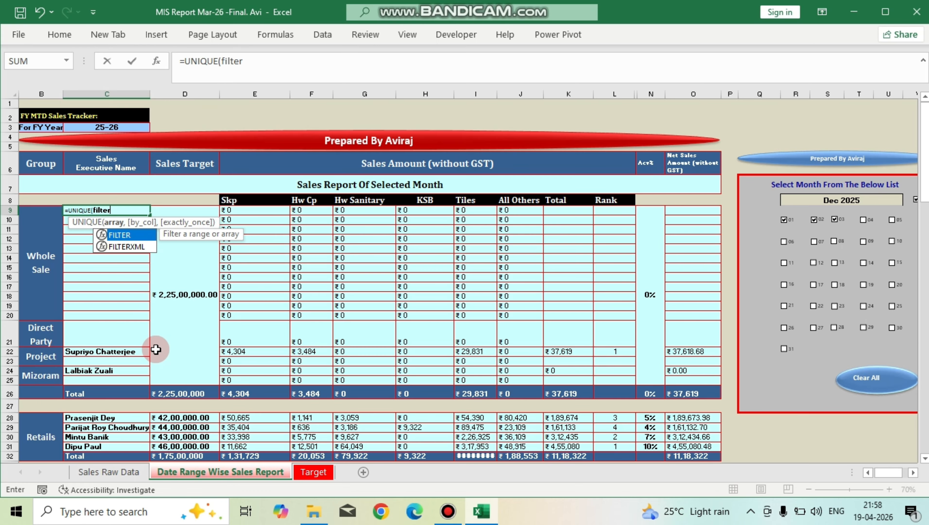
key("Tab")
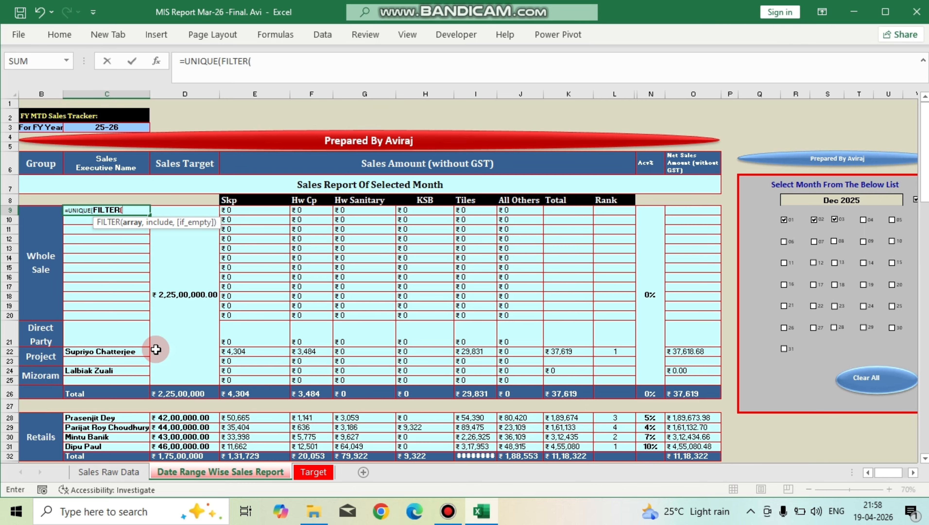
left_click(109, 472)
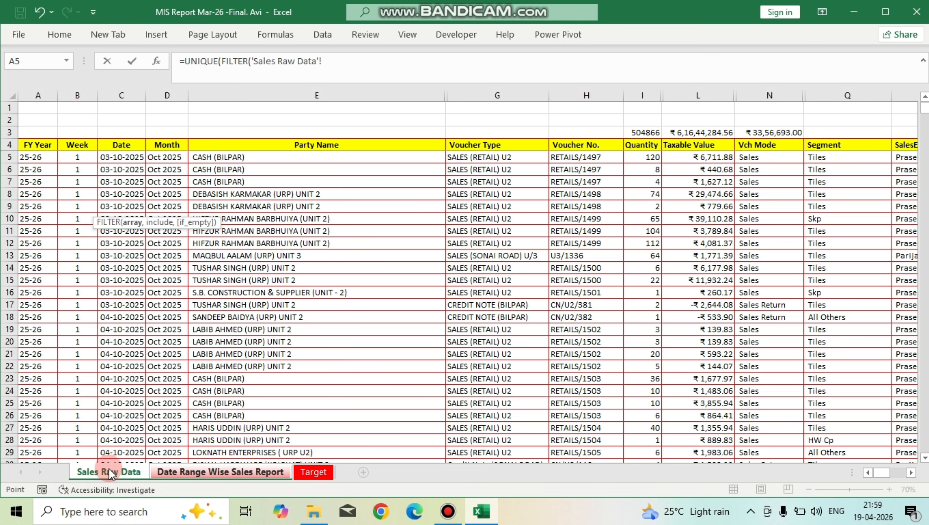
left_click(911, 472)
left_click(910, 472)
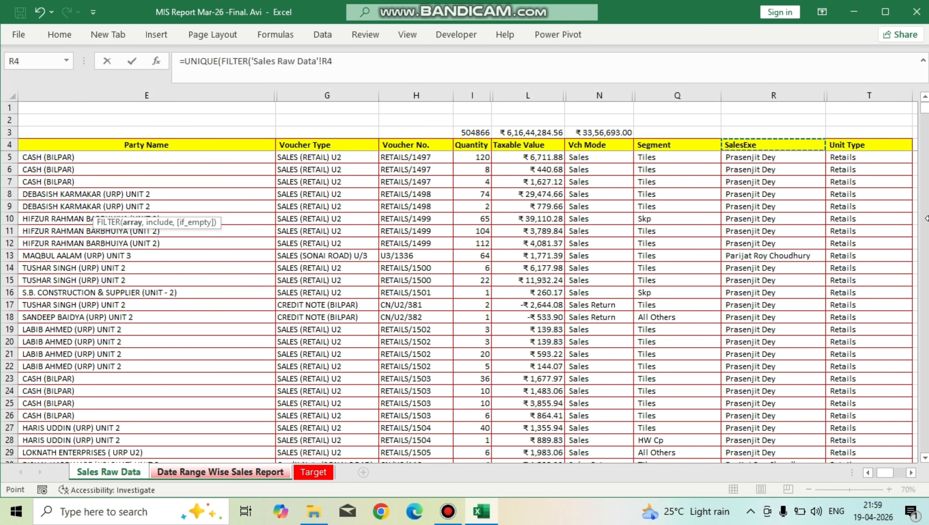
key("ctrl+shift+Down")
key("ctrl+shift+Down")
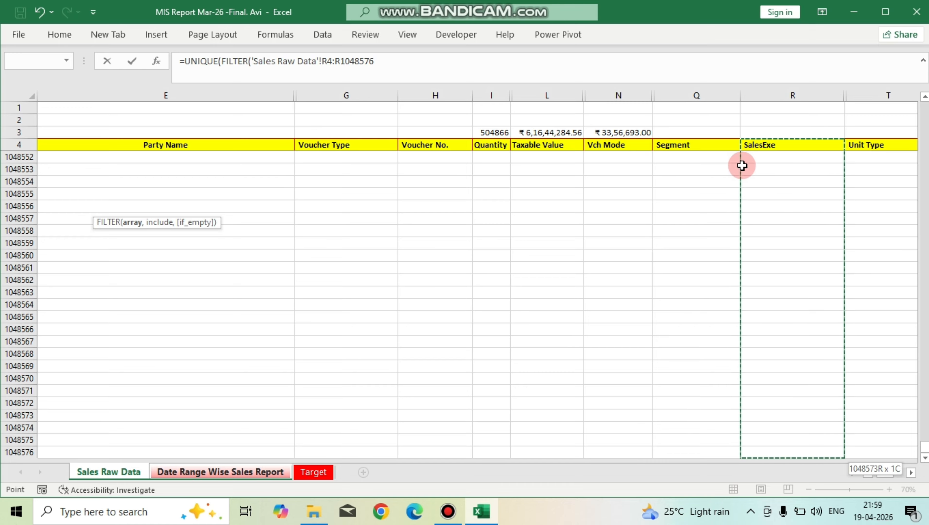
key("F4")
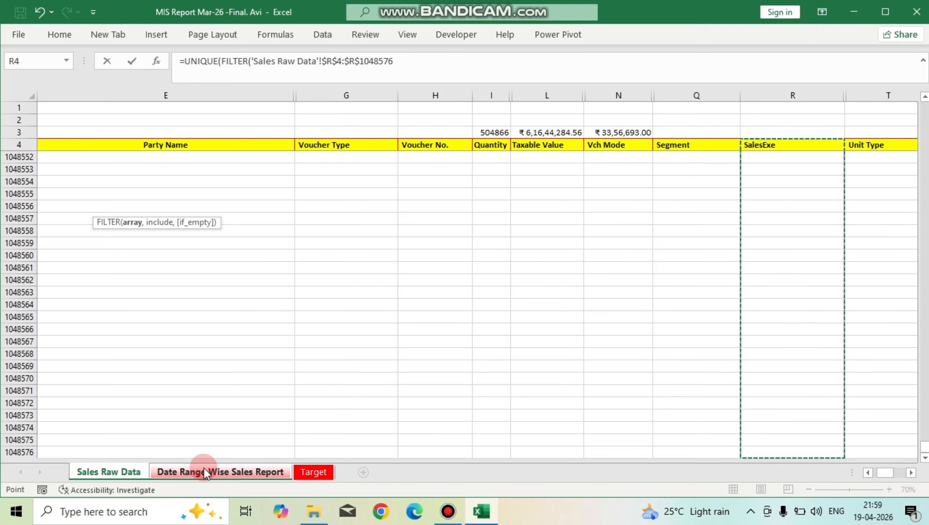
type(",")
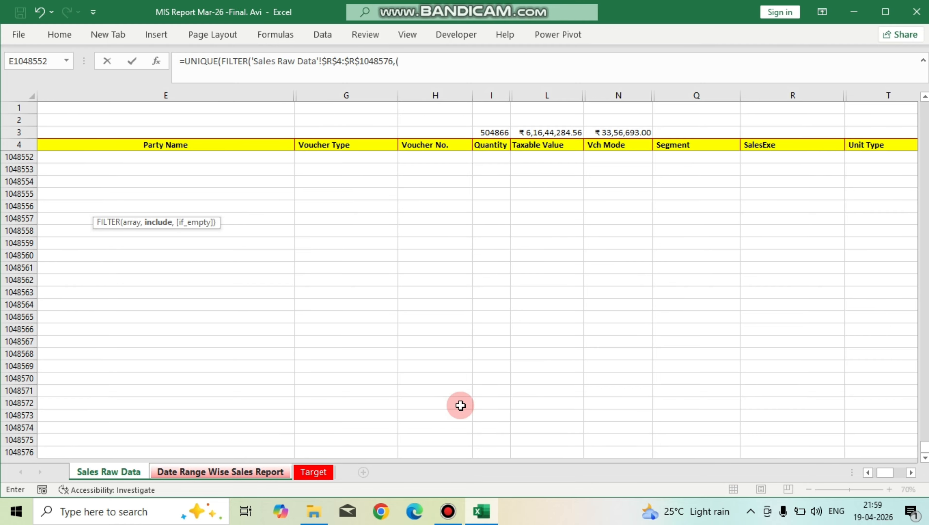
Open the first FILTER condition with the absolute Unit Type range 'Sales Raw Data'!$T$4:$T$1048576 and an equals sign.
type("(")
left_click(880, 147)
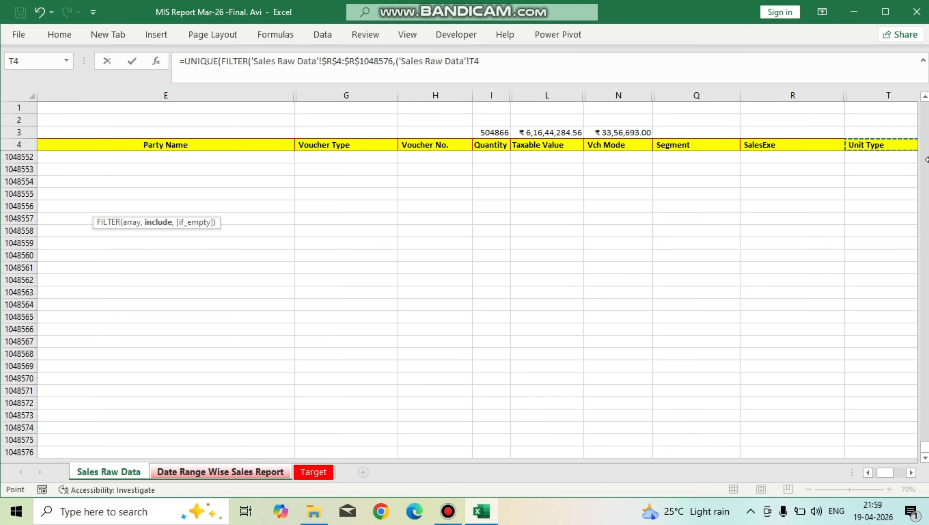
key("ctrl+shift+Down")
key("ctrl+shift+Down")
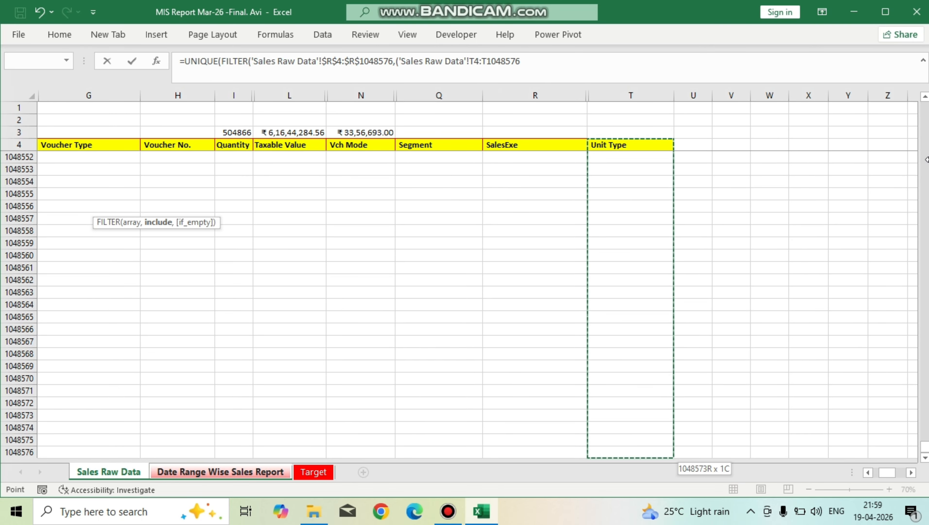
key("F4")
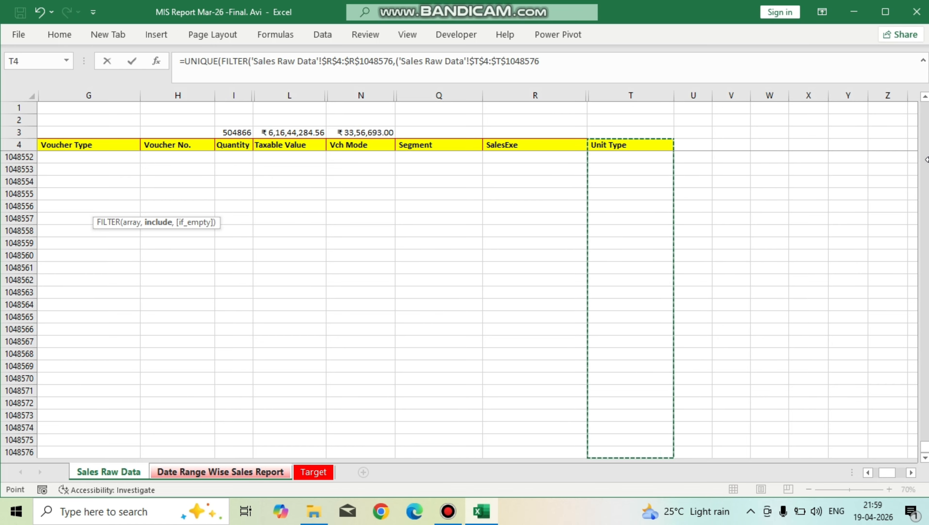
type("=")
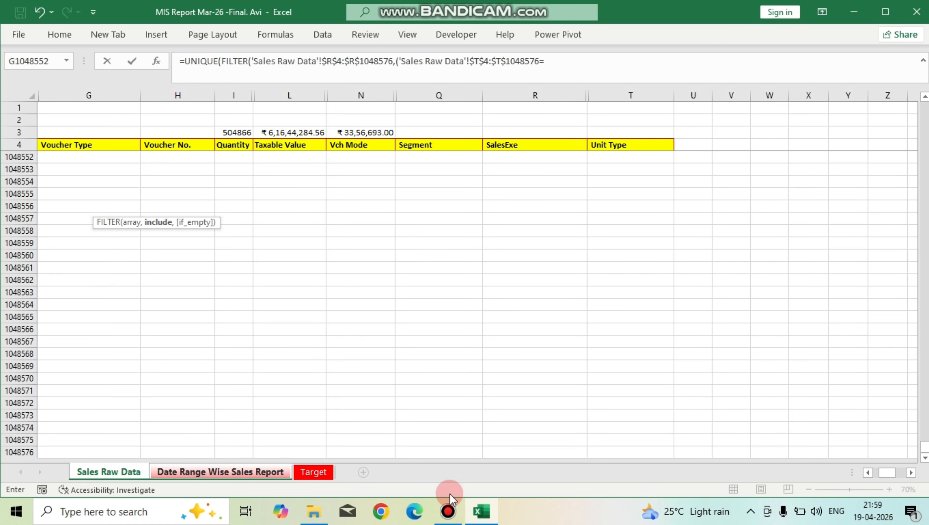
Compare Unit Type with the report's Whole Sale group cell, reduce that reference to B9, and add )*( for a second condition.
left_click(176, 471)
left_click(41, 223)
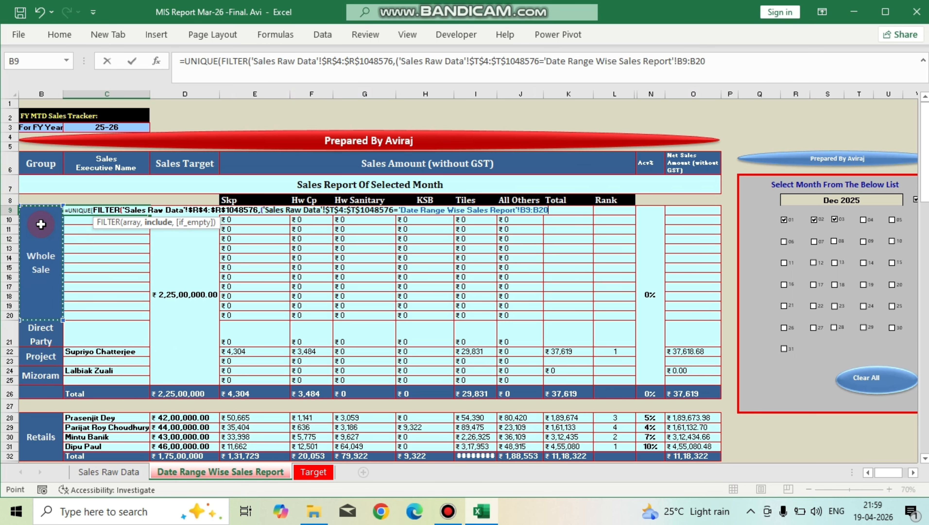
left_click(688, 61)
left_click(688, 60)
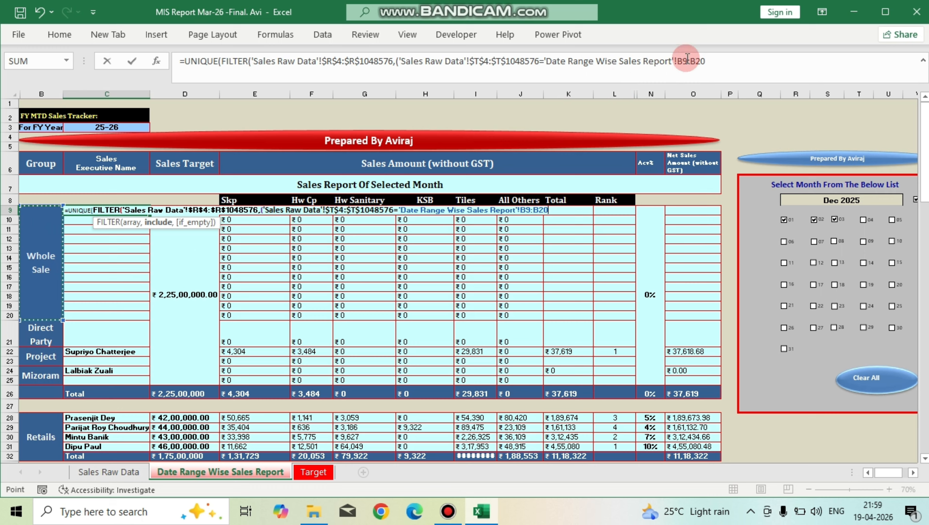
left_click_drag(688, 61, 714, 62)
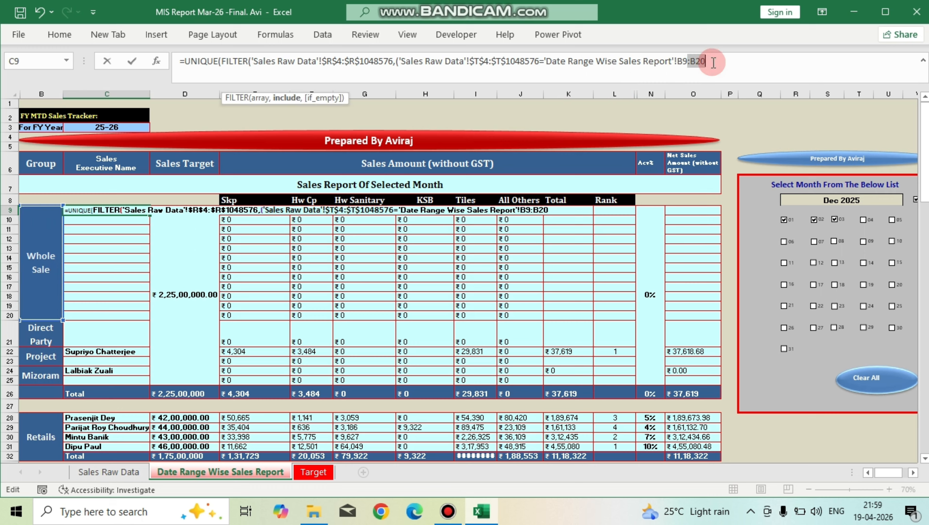
key("BackSpace")
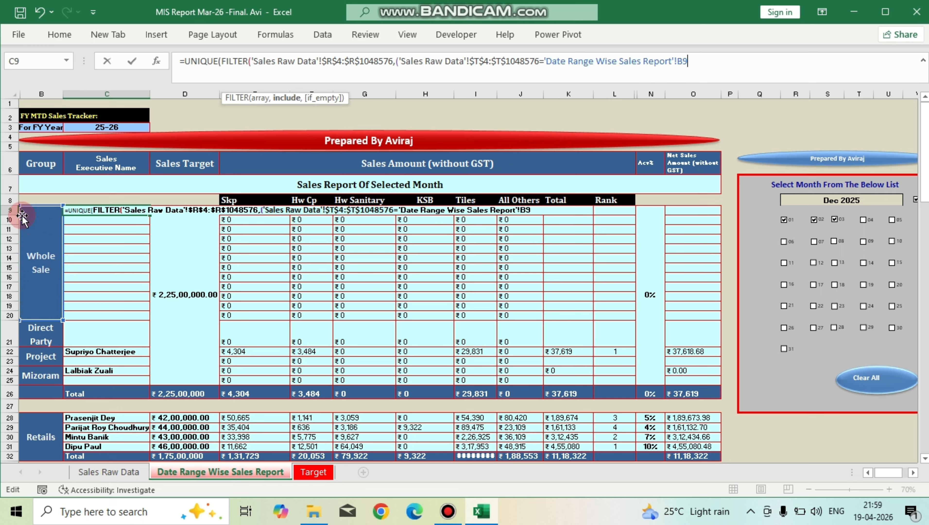
left_click(778, 72)
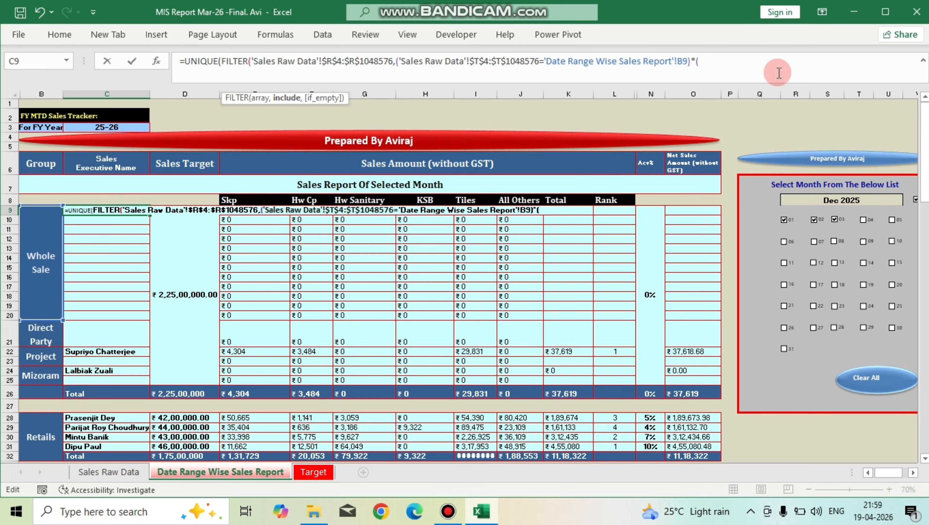
Start the second condition with the absolute FY Year range 'Sales Raw Data'!$A$4:$A$1048576 and an equals sign.
left_click(115, 472)
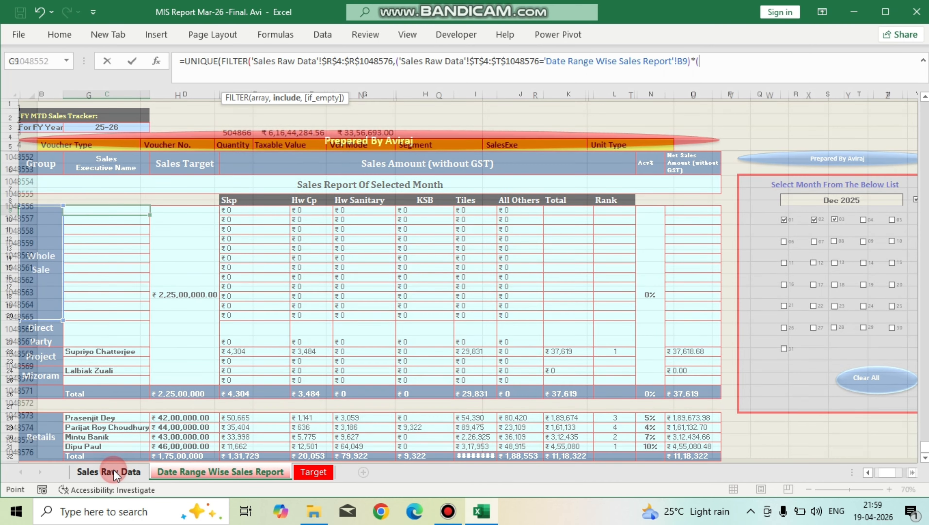
left_click(142, 144)
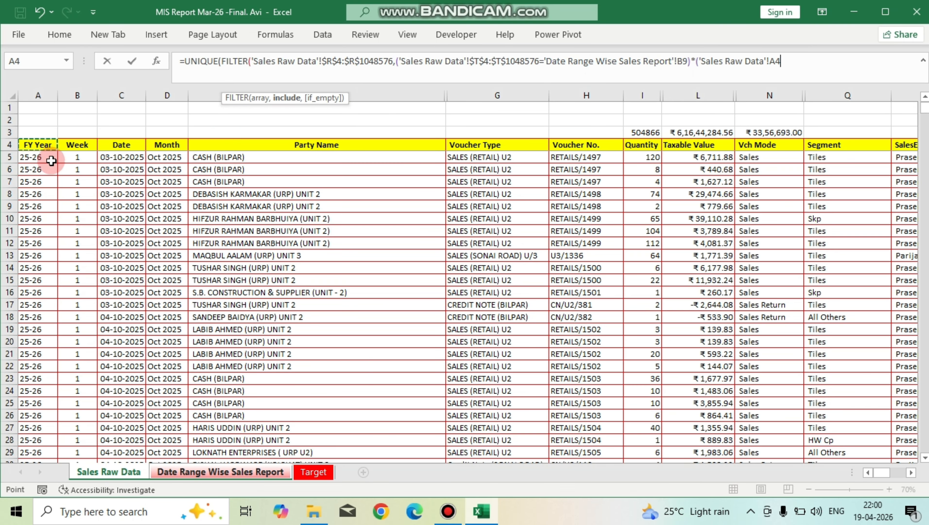
left_click(40, 145)
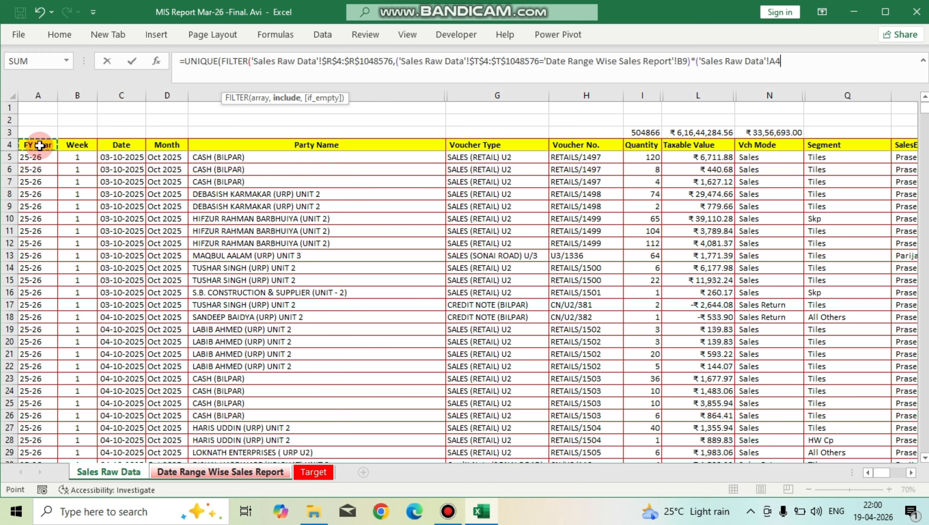
key("ctrl+shift+Down")
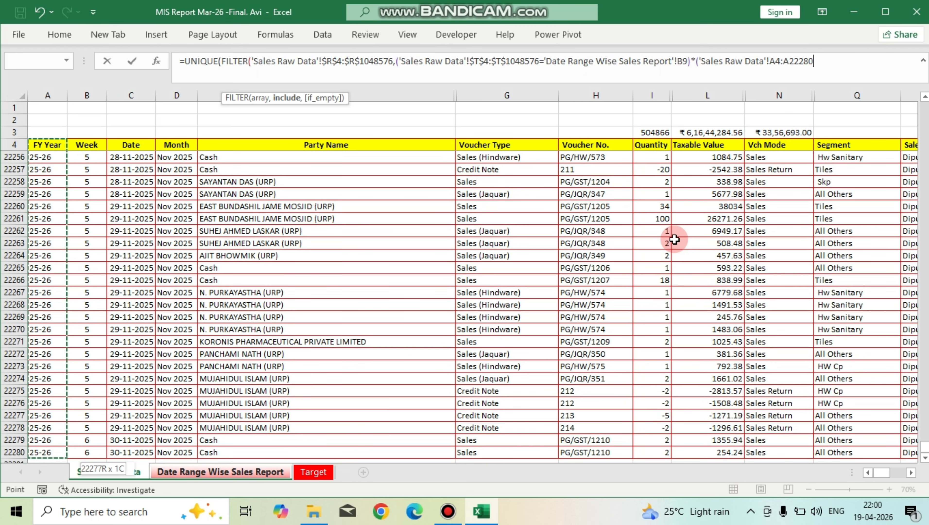
key("ctrl+shift+Down")
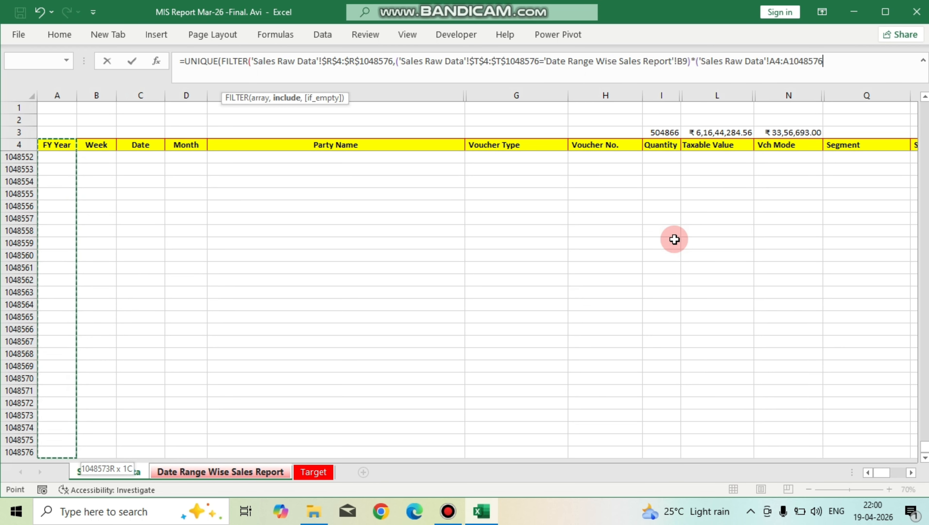
key("F4")
type("=")
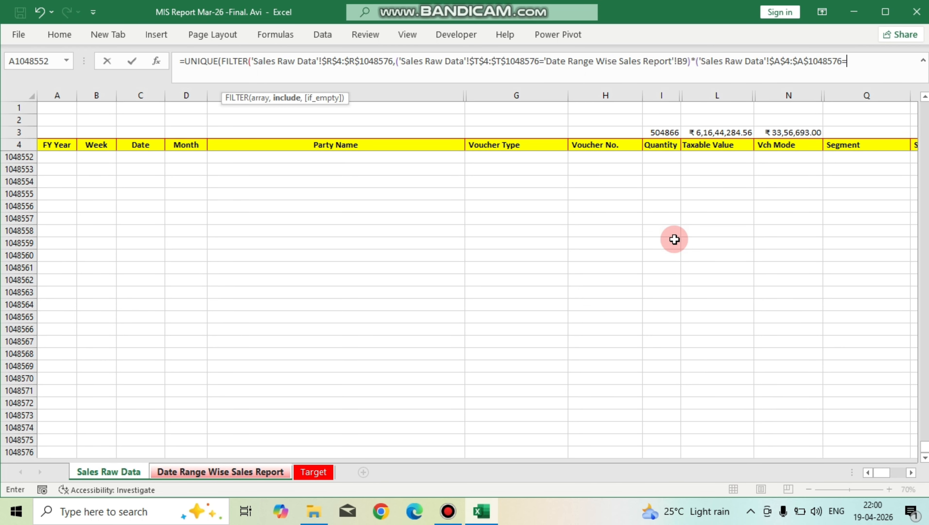
Match FY Year to the report's absolute cell $C$3, return "" when empty, and enter the completed formula in C9.
left_click(182, 473)
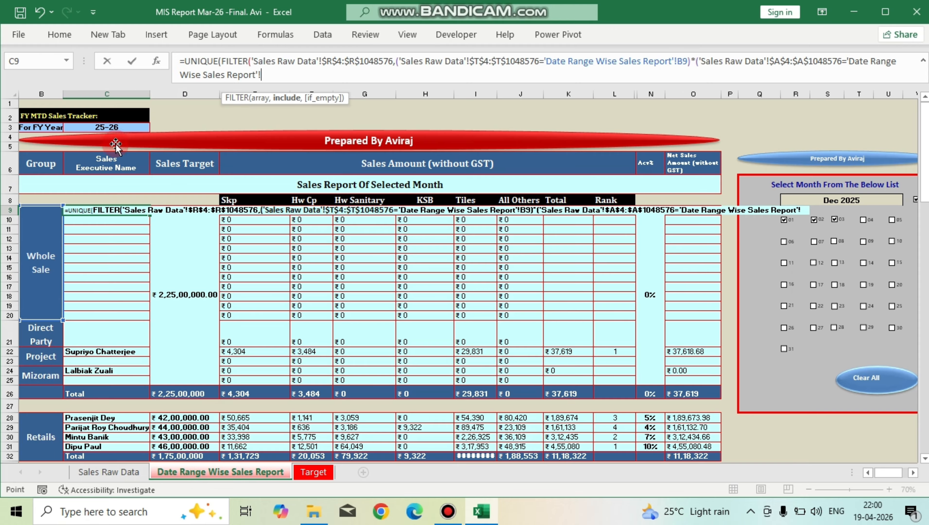
left_click(104, 127)
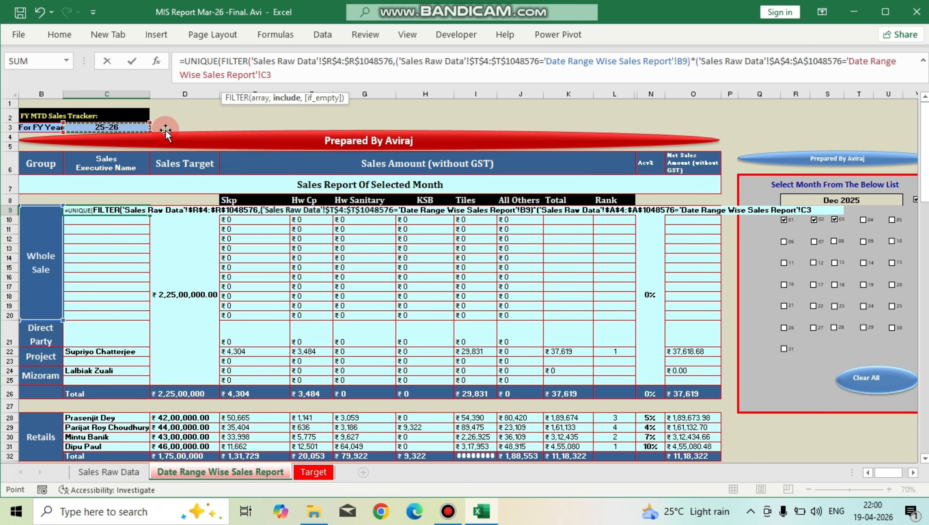
key("F4")
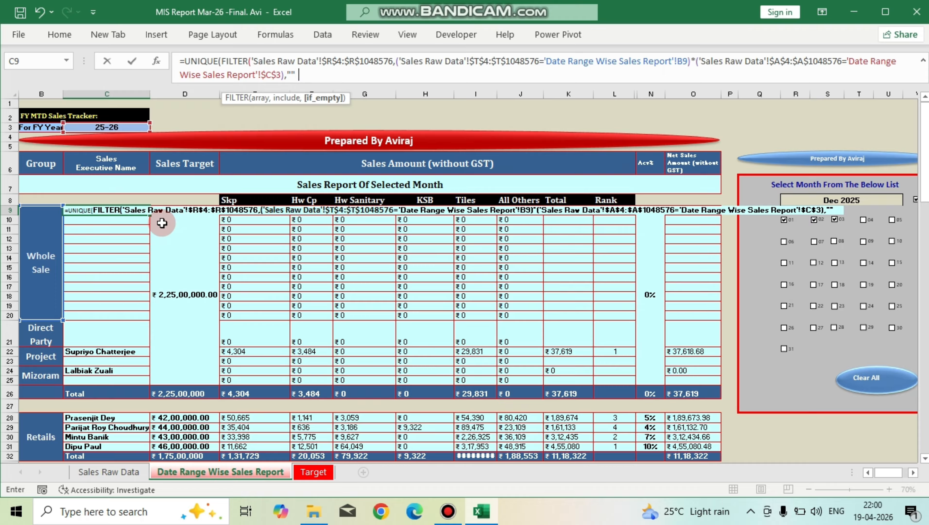
type(")")
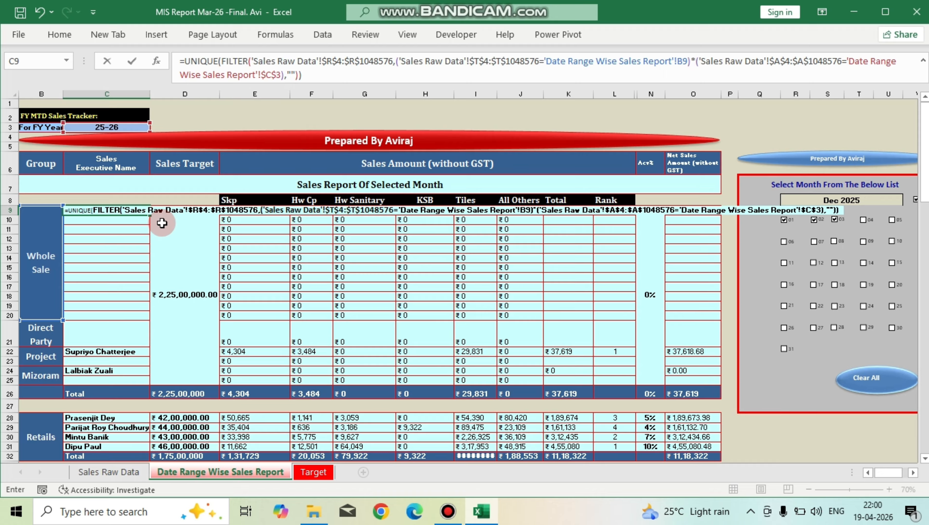
key("Return")
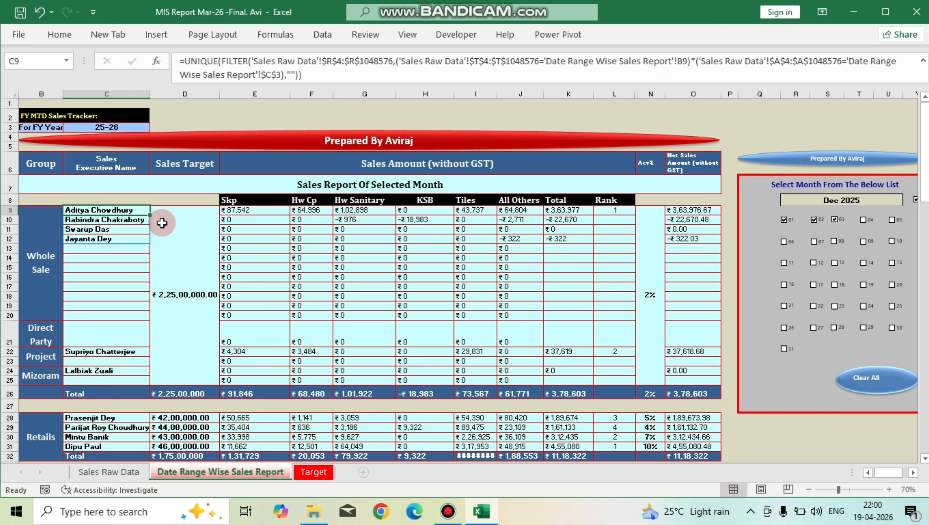
Inspect the FY Year formula in A5 and the Month formula in D5 of Sales Raw Data.
left_click(95, 467)
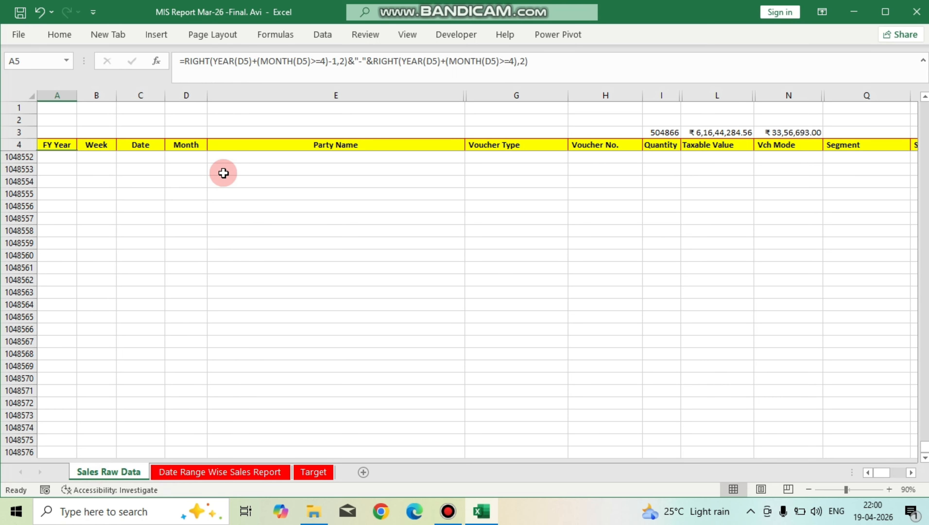
left_click(162, 141)
key("Home")
key("Down")
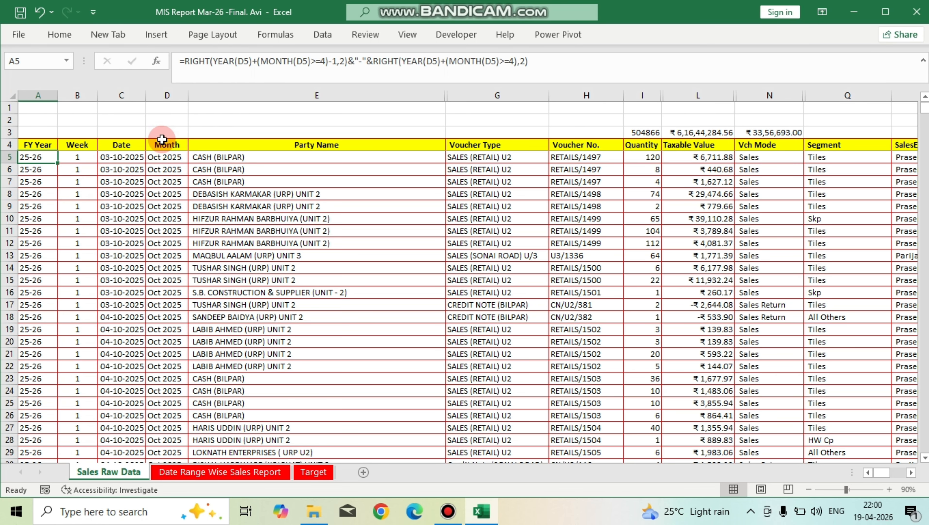
key("Right")
key("Right")
key("Right")
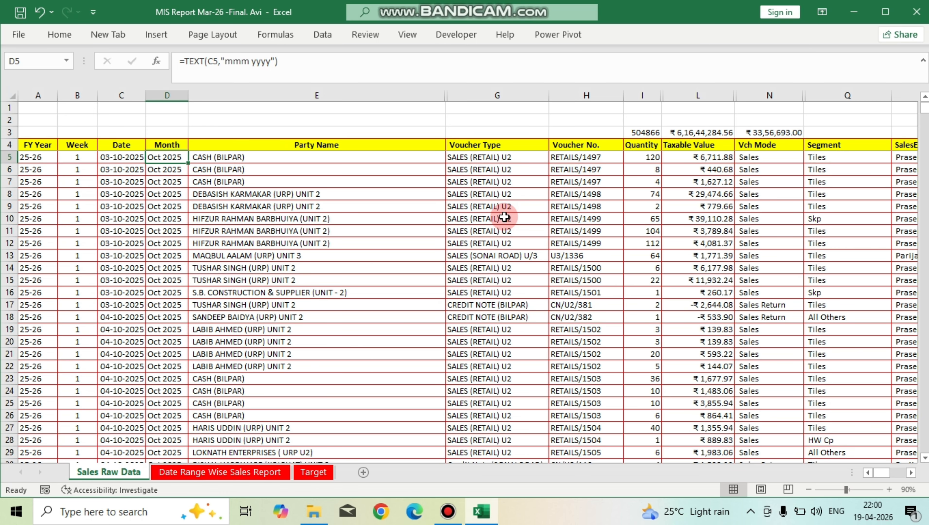
Review the Unit Type and SalesExe columns in Sales Raw Data against the executive list formula in C9 of the report.
left_click_drag(52, 173, 908, 416)
left_click_drag(863, 148, 871, 370)
left_click_drag(761, 144, 770, 329)
left_click(209, 472)
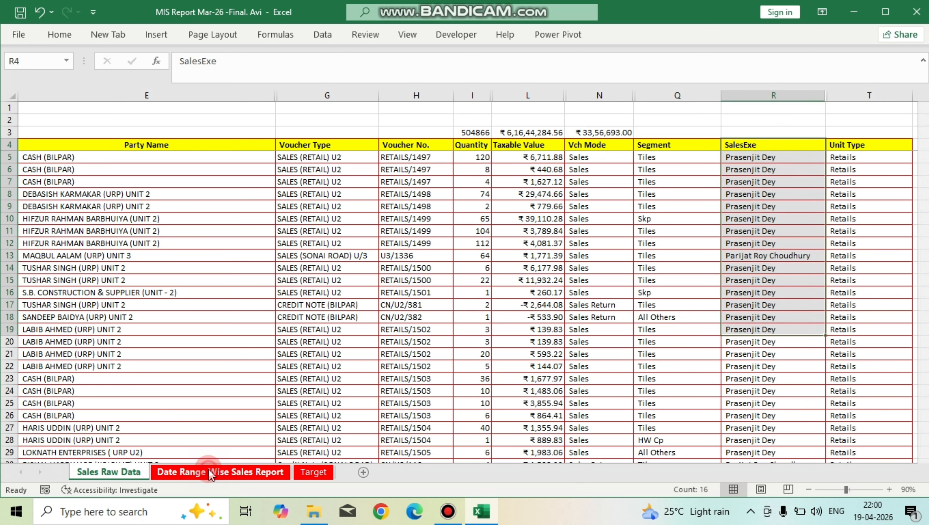
left_click(99, 209)
left_click(107, 472)
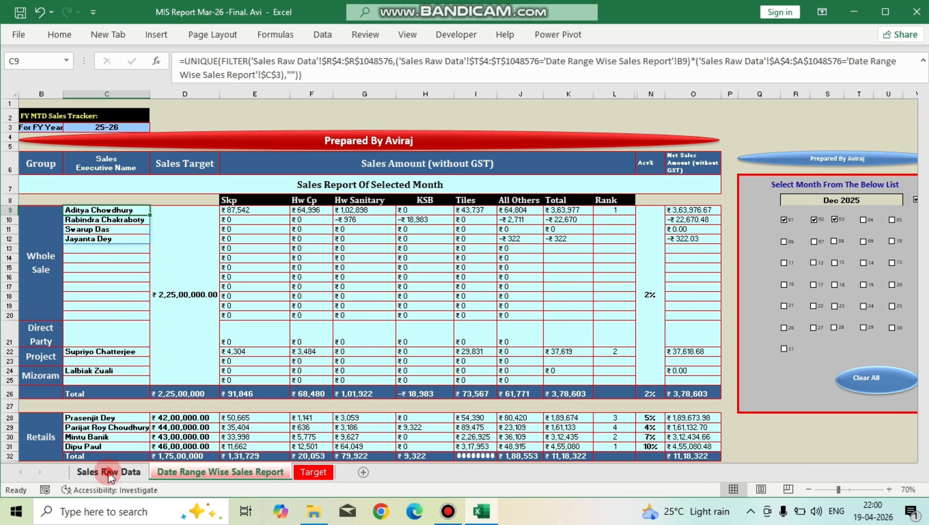
left_click(856, 145)
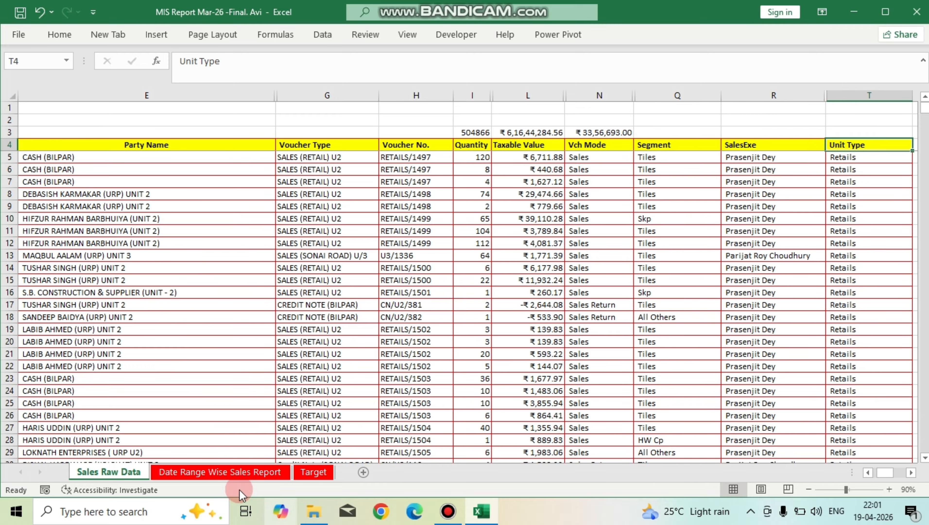
Add filters to header row 4 of Sales Raw Data and filter the Unit Type column to Whole Sale only.
key("shift+space")
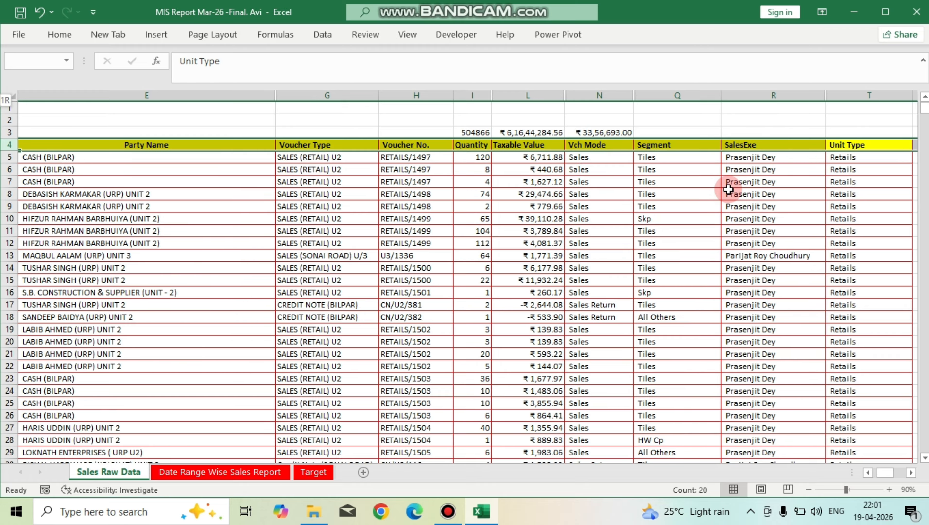
key("ctrl+shift+l")
left_click(884, 144)
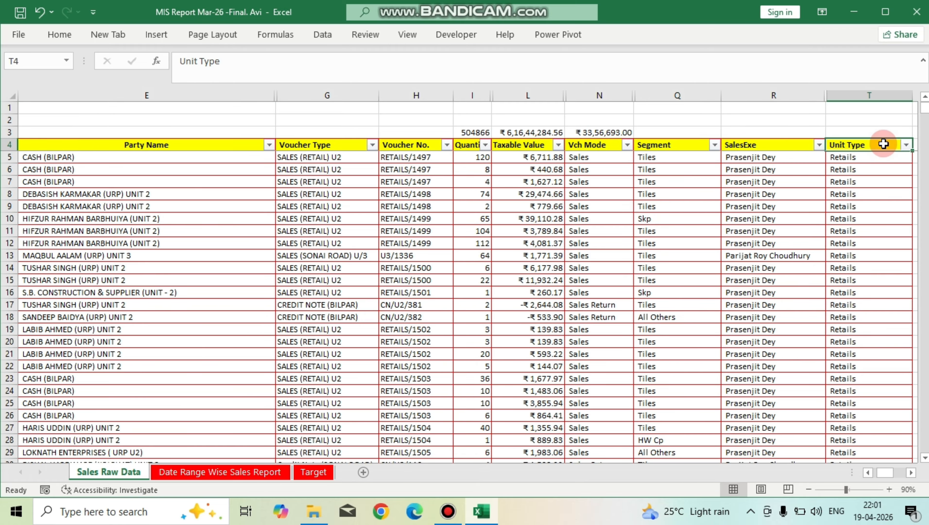
key("alt+Down")
key("Down")
key("Up")
key("Up")
key("Down")
key("Up")
key("space")
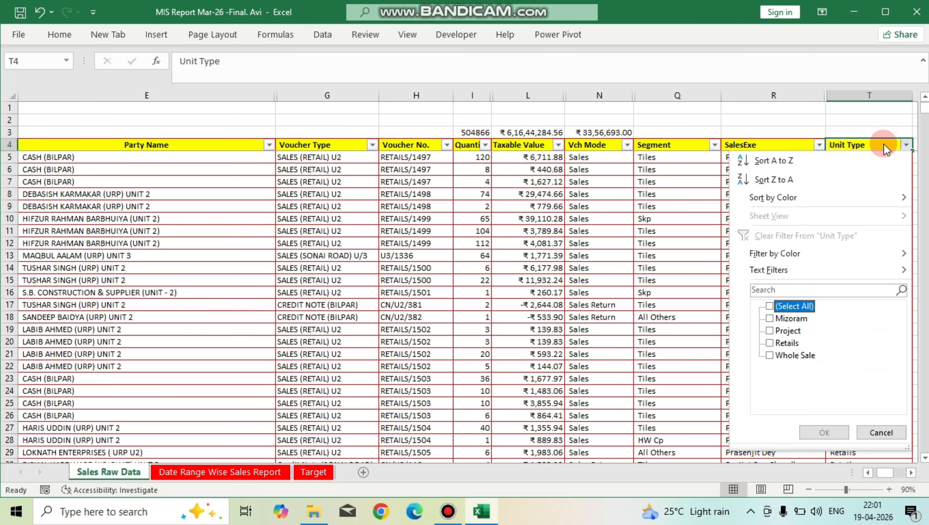
key("Down")
key("Down")
key("Down")
key("Down")
key("space")
key("Tab")
key("Return")
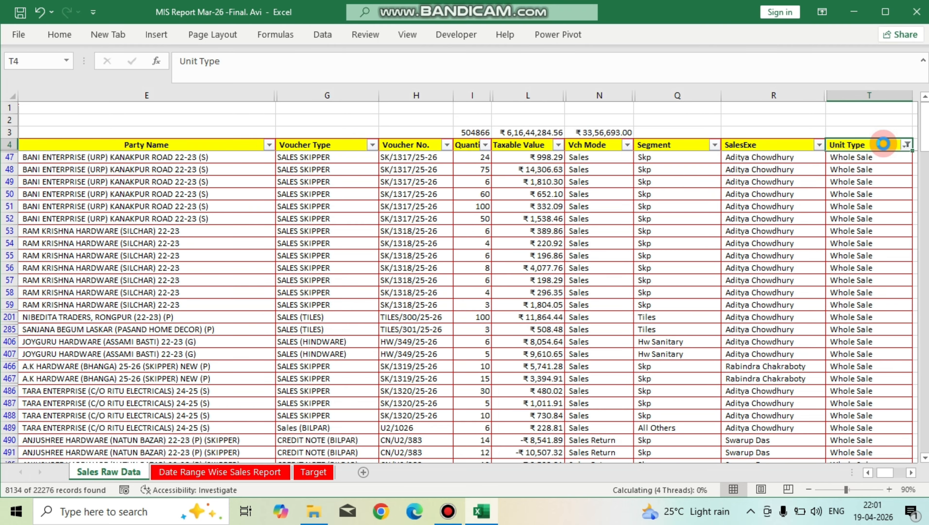
Enter Oct 2027 as the month in D47 and check the FY Year formula in A47.
key("Home")
key("Right")
key("Right")
key("Right")
key("Down")
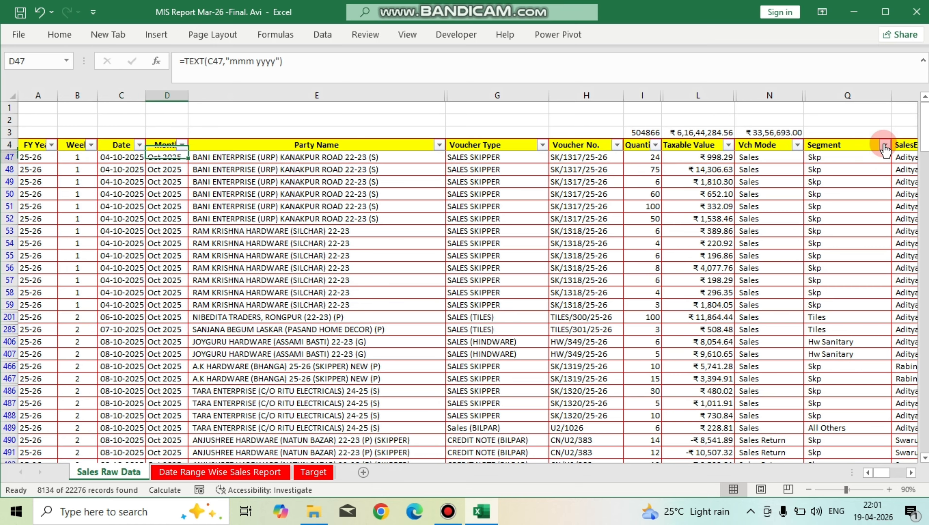
type("Oc")
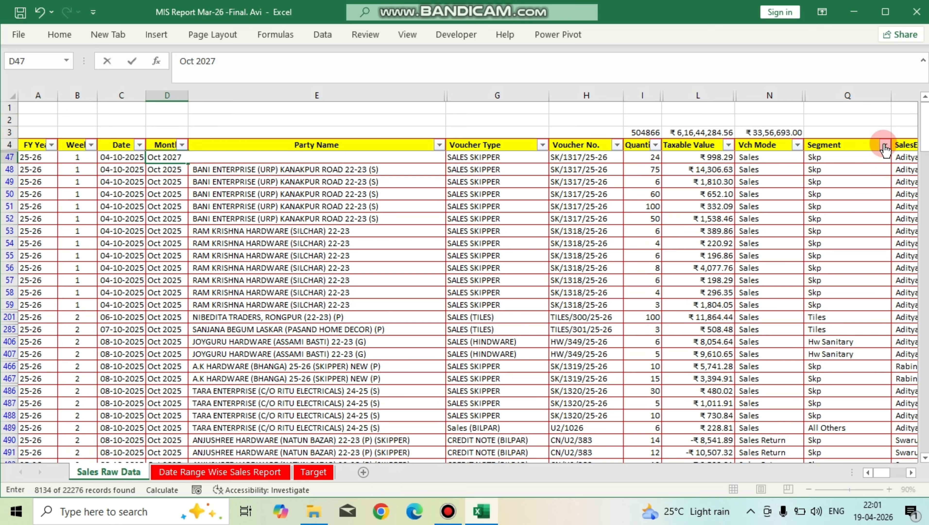
type("t 2027")
key("ctrl+Return")
key("Left")
key("Left")
key("Left")
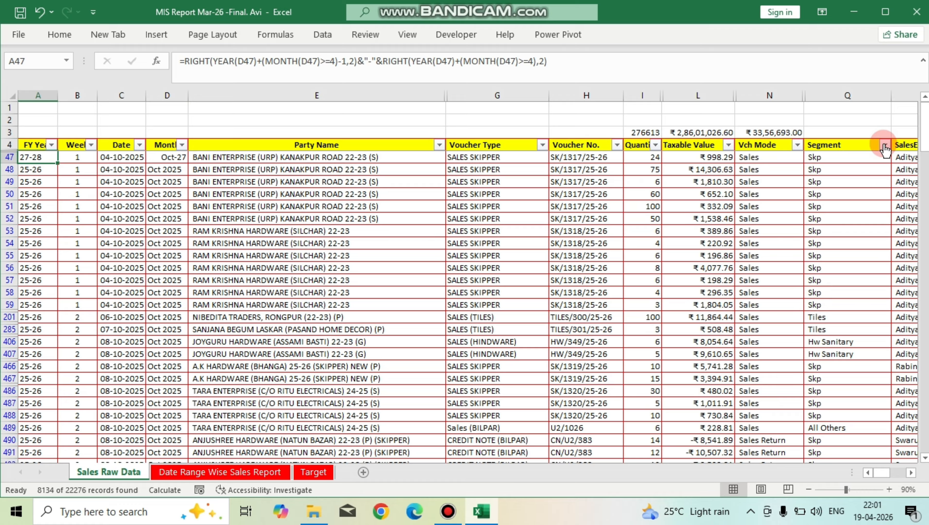
Set the month in D47 to Oct 2026 and check the FY Year formula in A47 again.
key("Right")
key("Right")
key("Right")
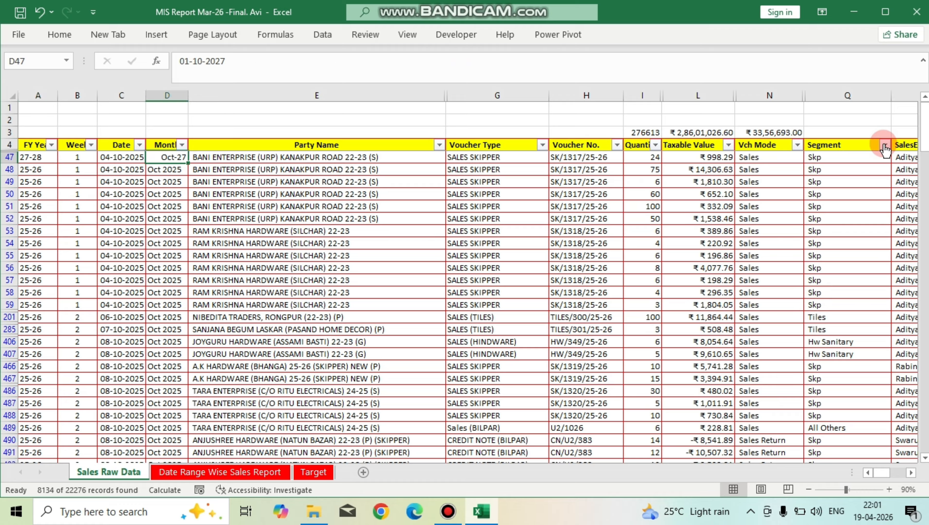
type("O")
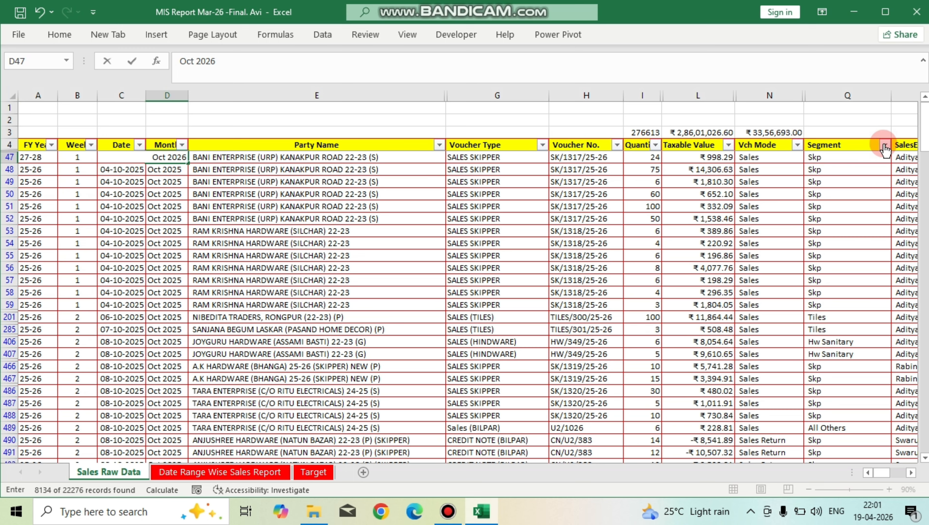
type("ct 2026")
key("Return")
key("Up")
key("Left")
key("Left")
key("Left")
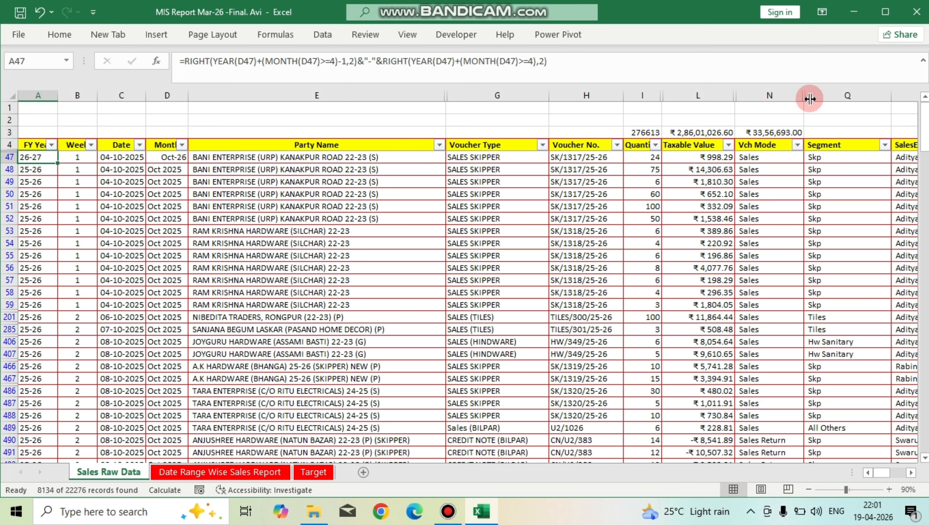
Set the FY Year in C3 of the Date Range Wise Sales Report to 26-27.
left_click(220, 472)
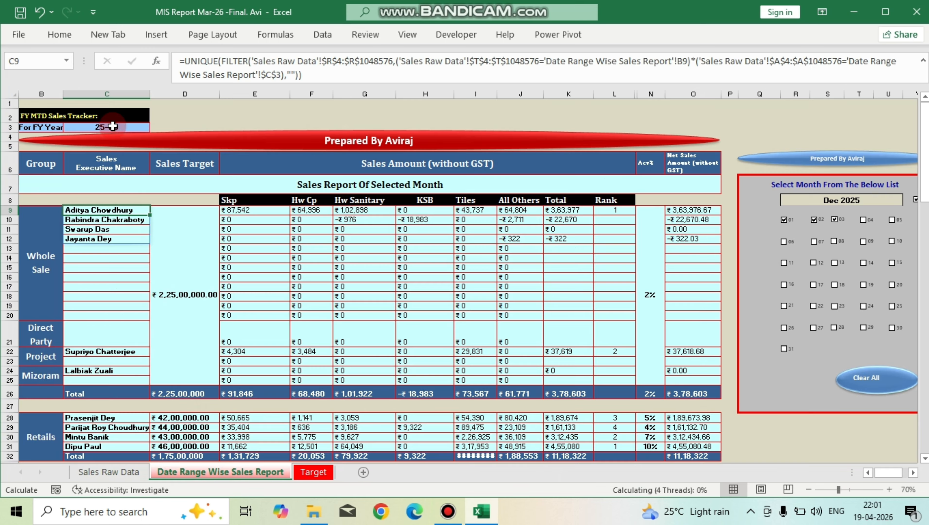
left_click(793, 244)
key("ctrl+Up")
key("ctrl+Up")
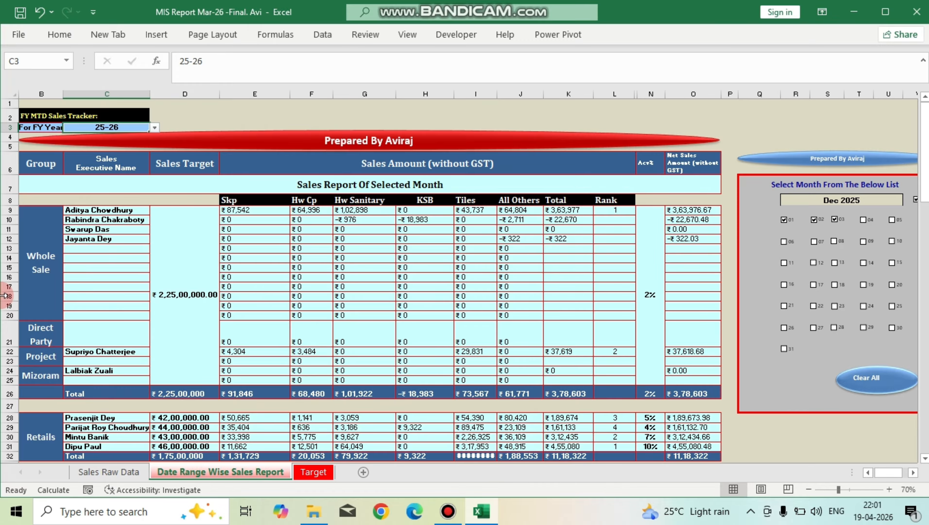
key("alt+Down")
key("Down")
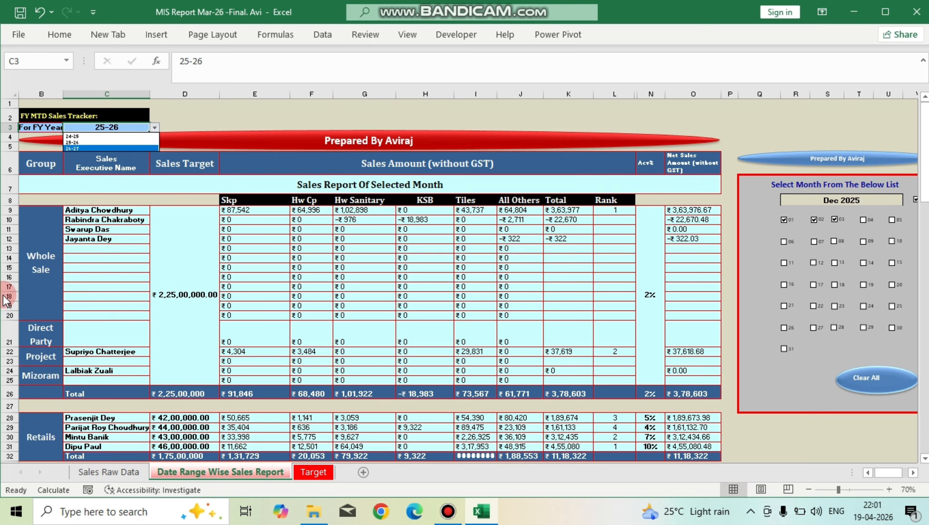
key("Return")
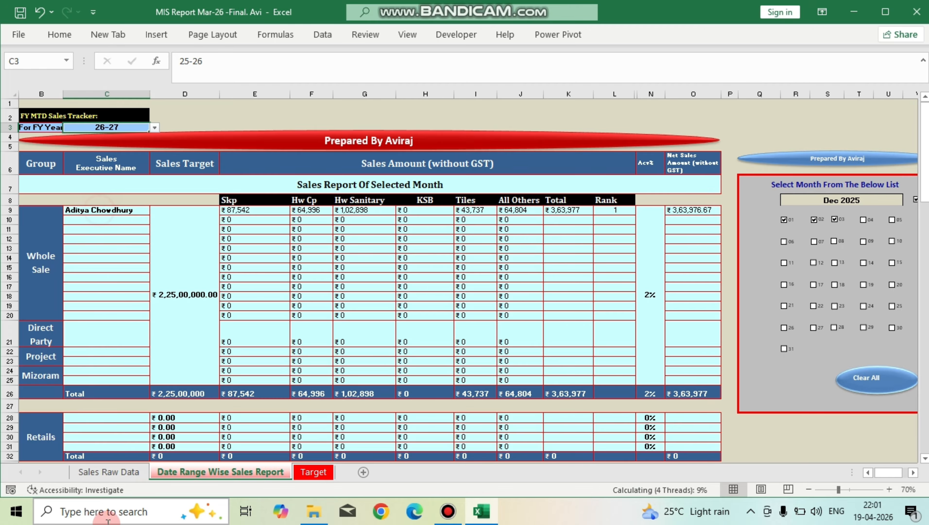
Compare the SalesExe value in row 47 of Sales Raw Data with the executive list starting at C9 of the report.
left_click(108, 471)
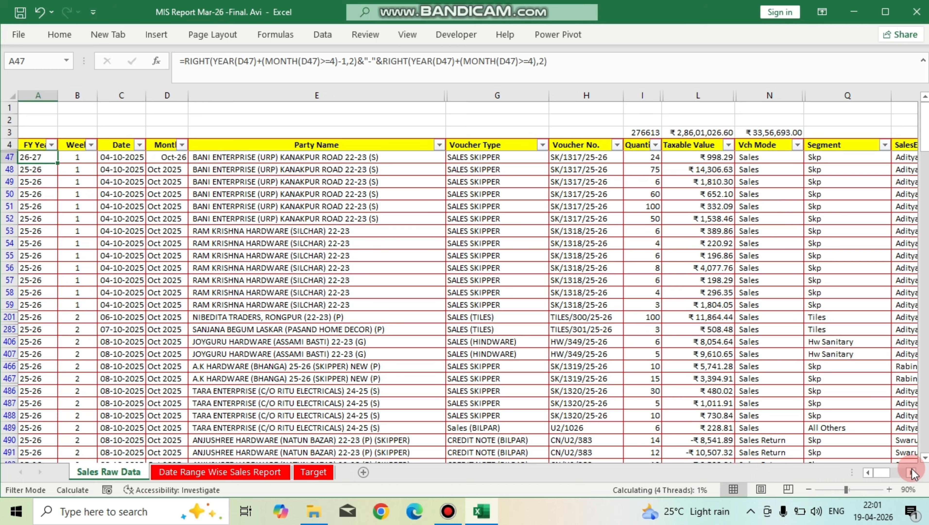
left_click(912, 472)
left_click(843, 158)
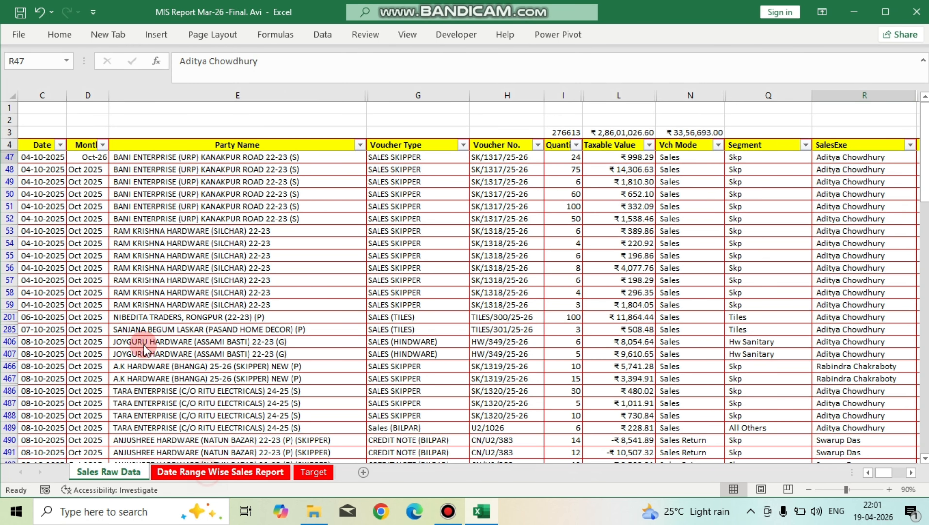
left_click(208, 471)
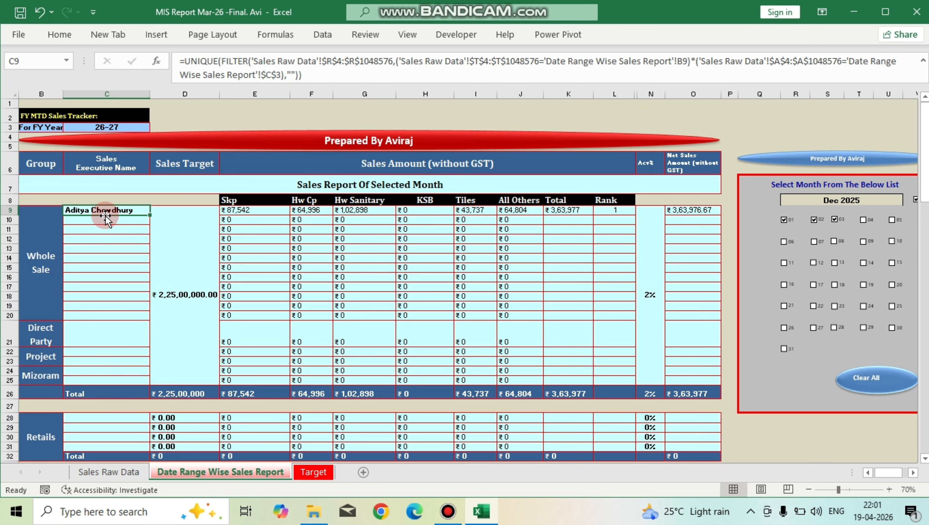
Restore the month formula in D47 of Sales Raw Data by copying it from D48.
left_click(92, 473)
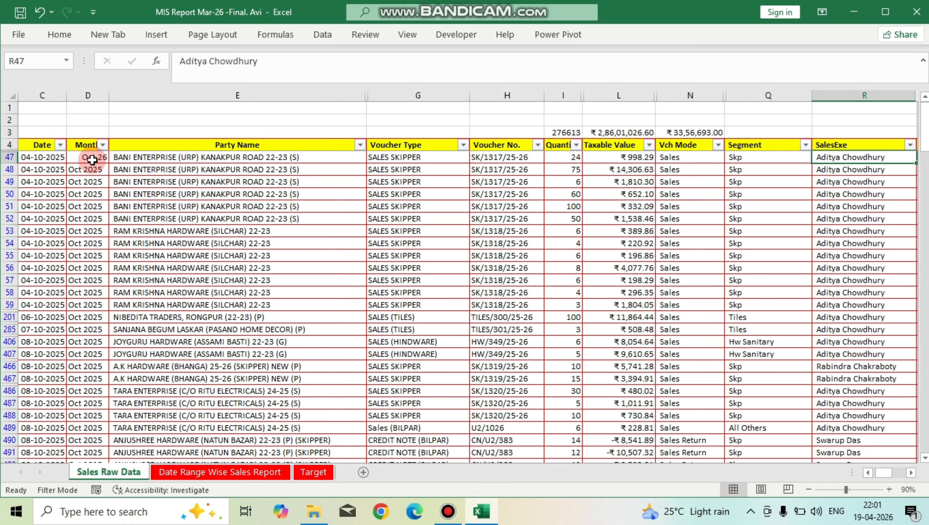
left_click_drag(87, 158, 89, 169)
key("ctrl+c")
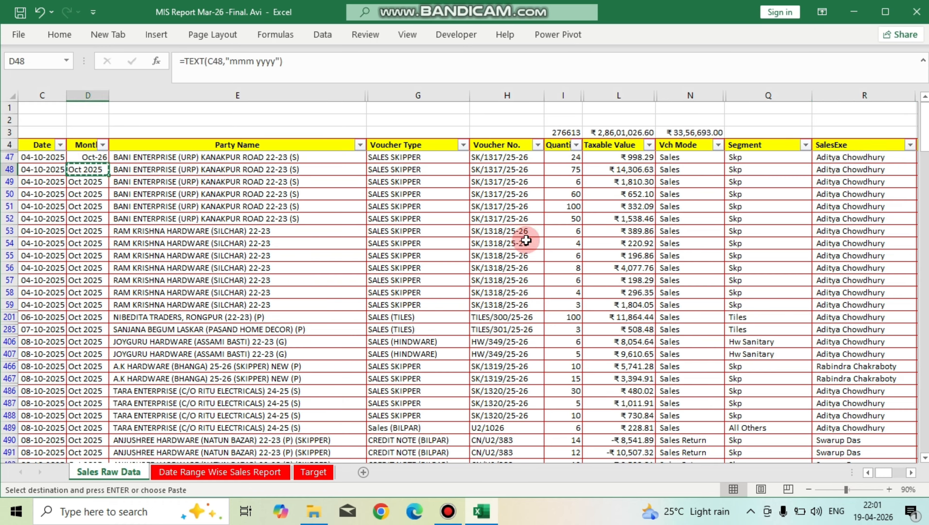
key("Return")
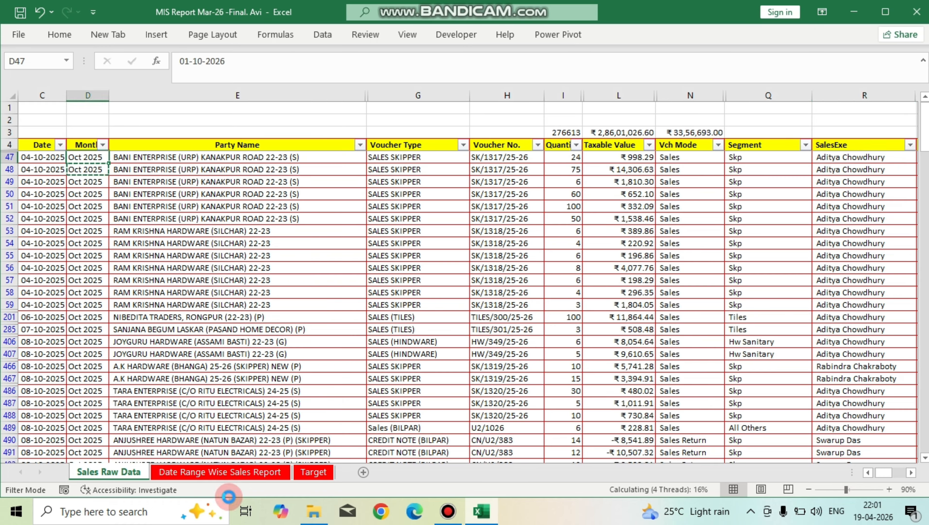
Set the FY Year in C3 of the Date Range Wise Sales Report to 25-26.
left_click(208, 471)
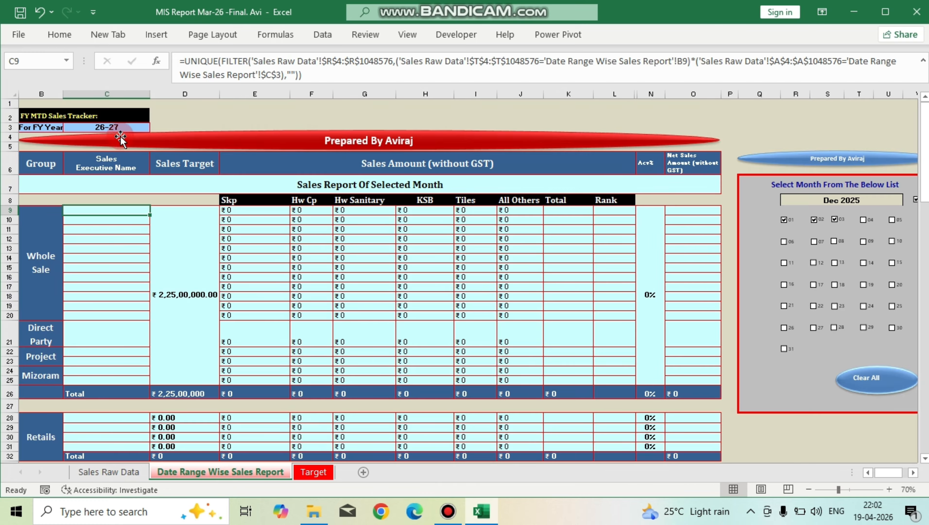
left_click(126, 130)
key("alt+Down")
key("Up")
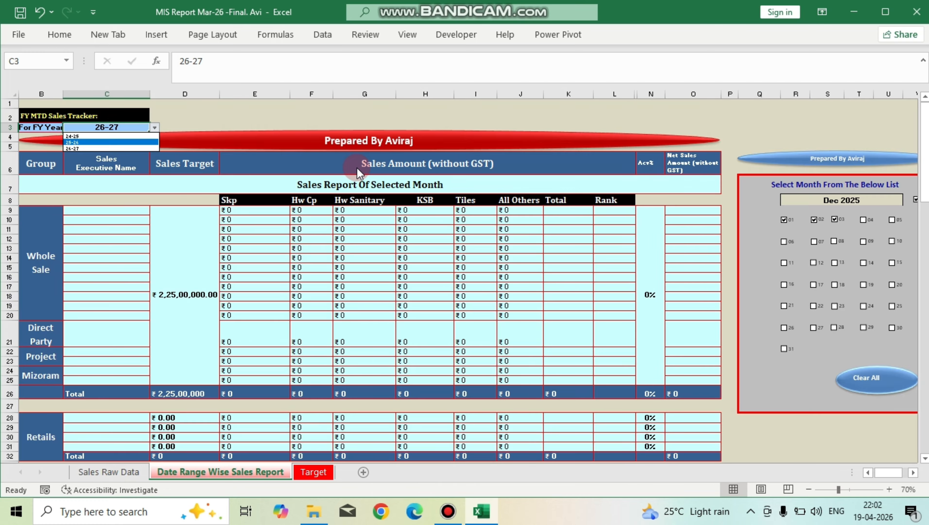
key("Return")
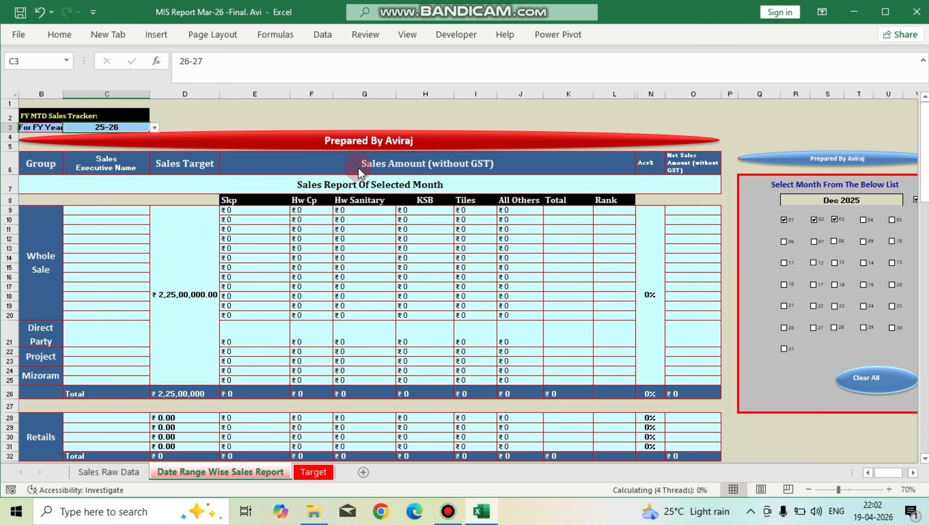
key("Return")
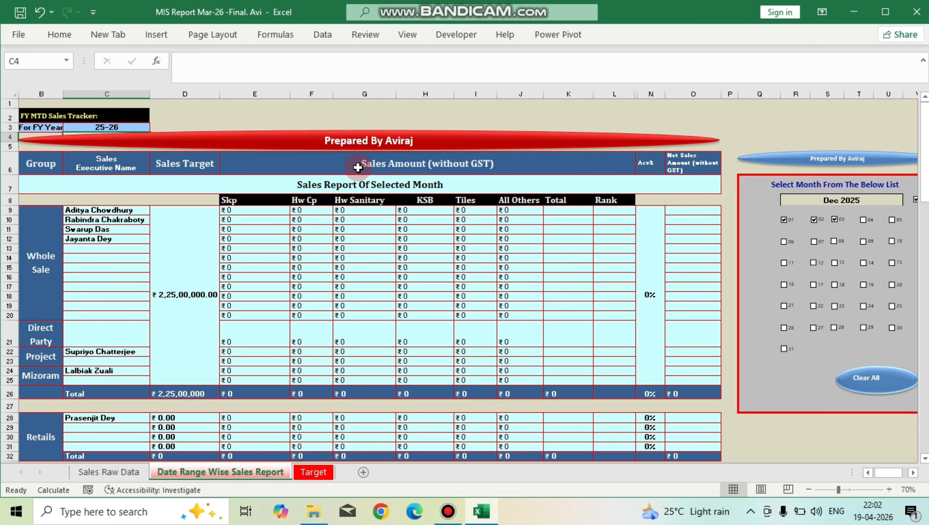
Copy the executive list formula from C9 into the Project group's C22 and check its reference to B22.
left_click(99, 240)
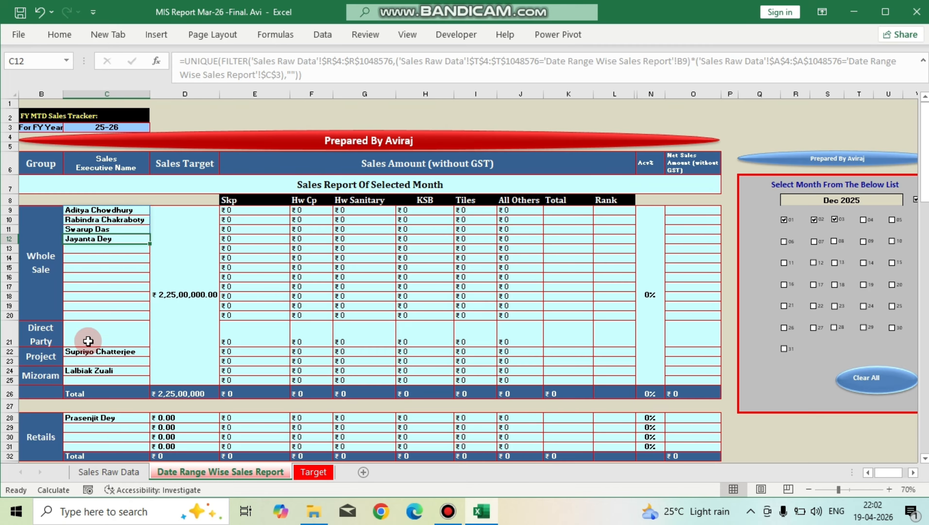
key("ctrl+c")
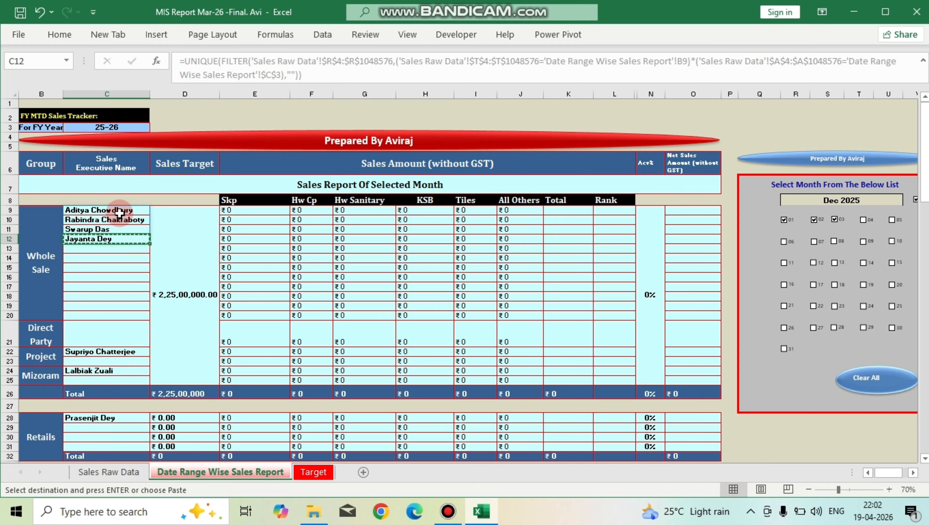
left_click(119, 213)
key("ctrl+c")
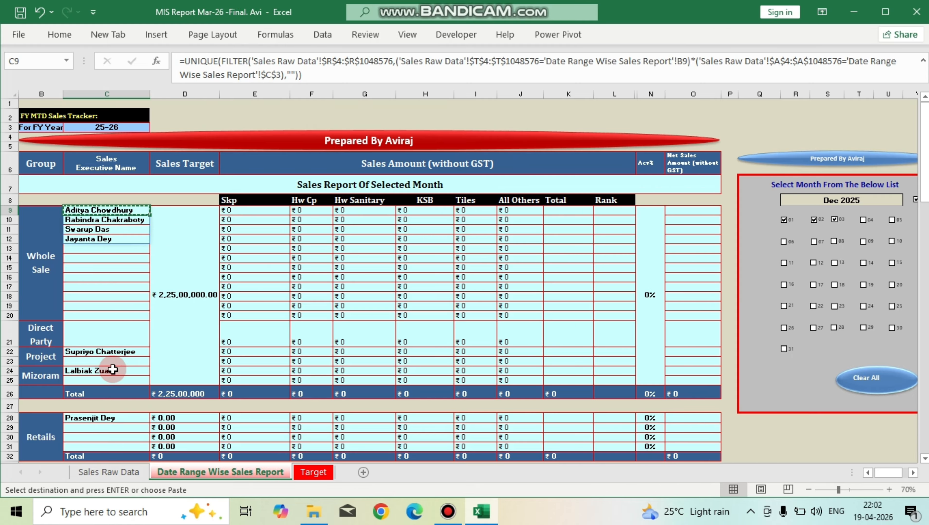
left_click(104, 352)
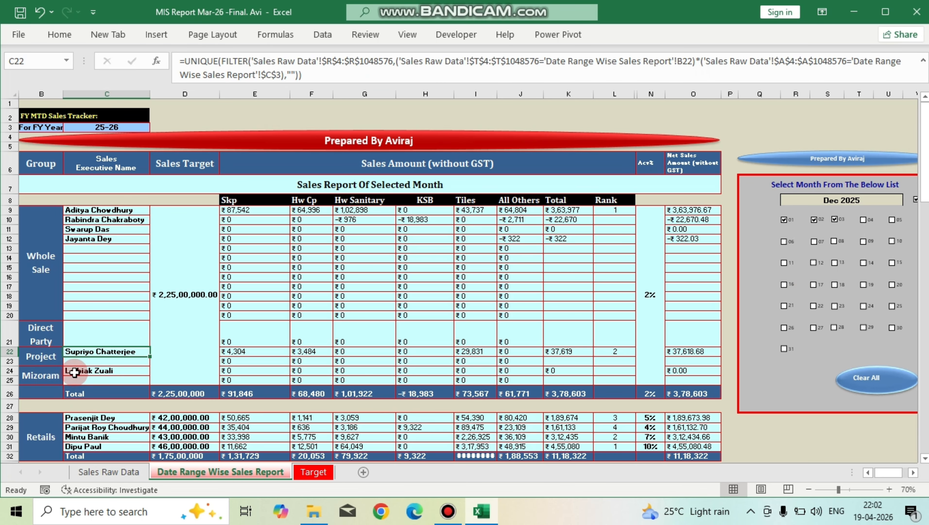
key("F2")
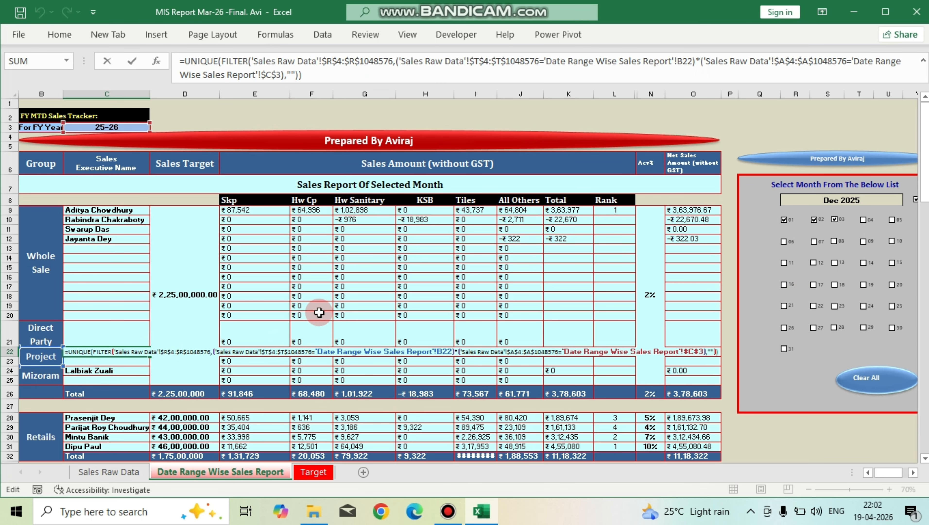
key("ctrl+Return")
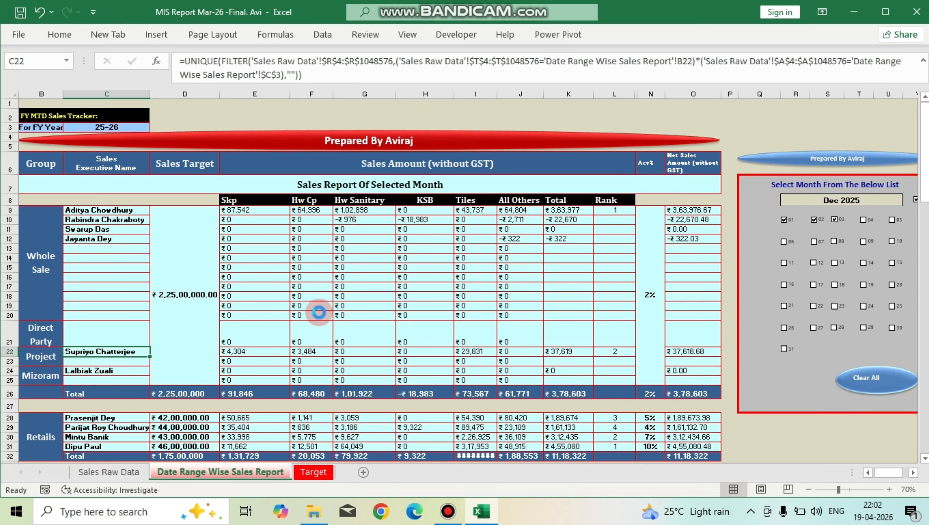
Copy the formula from C22 into the Mizoram group's C24 and check its reference to B24.
key("ctrl+c")
key("Down")
key("Down")
key("ctrl+v")
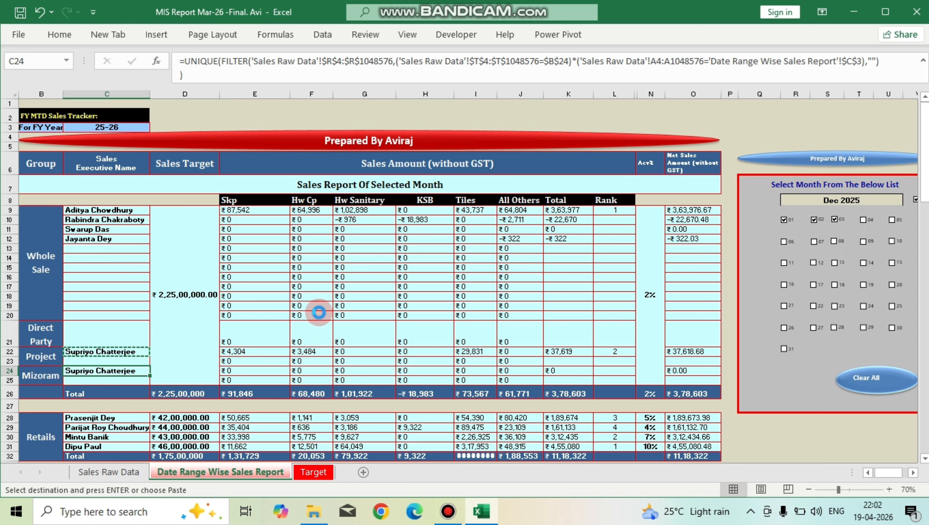
key("Return")
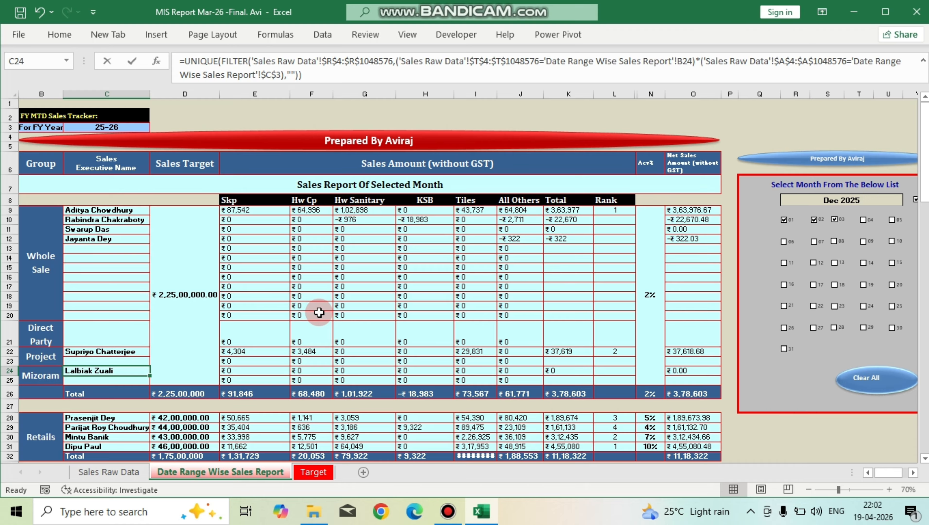
key("F2")
key("Escape")
left_click(42, 375)
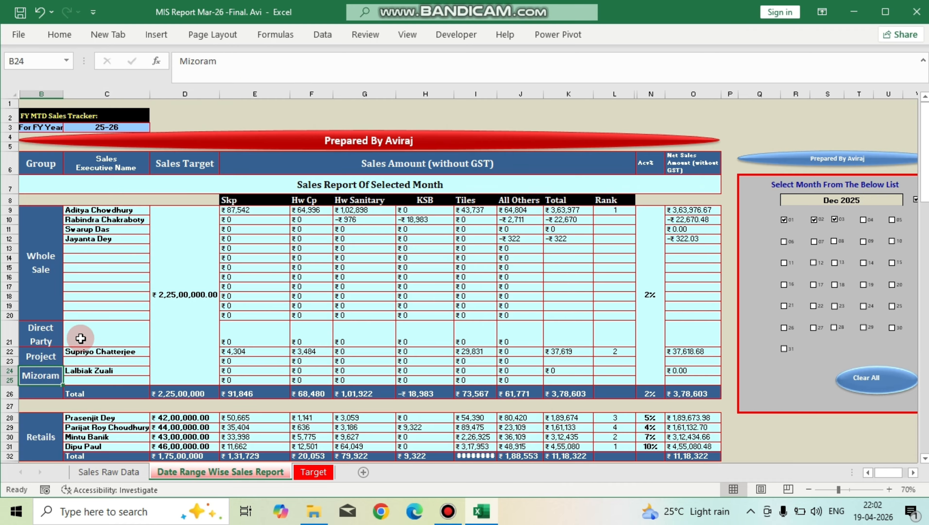
Review the sales executive names listed in column C across the Whole Sale, Project, Mizoram and Retails groups.
scroll(122, 400, "down", 1)
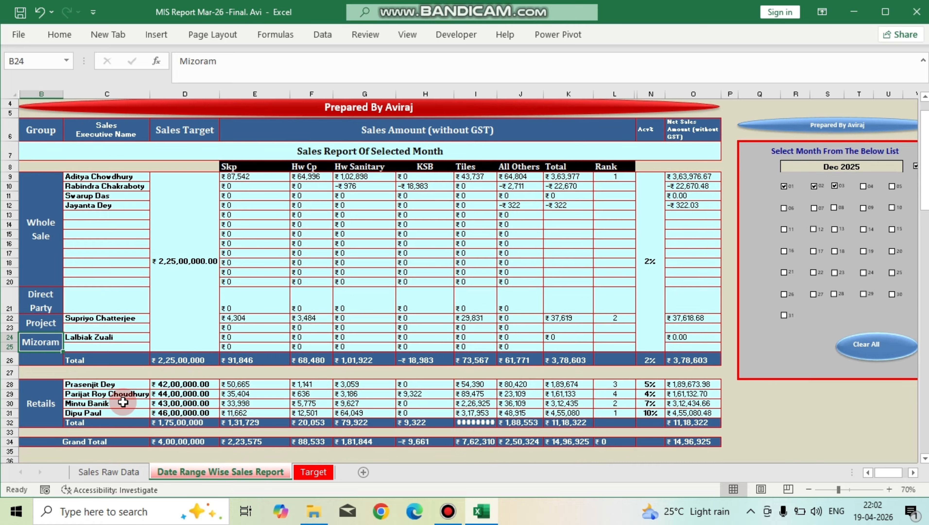
scroll(123, 402, "up", 1)
left_click_drag(114, 219, 114, 241)
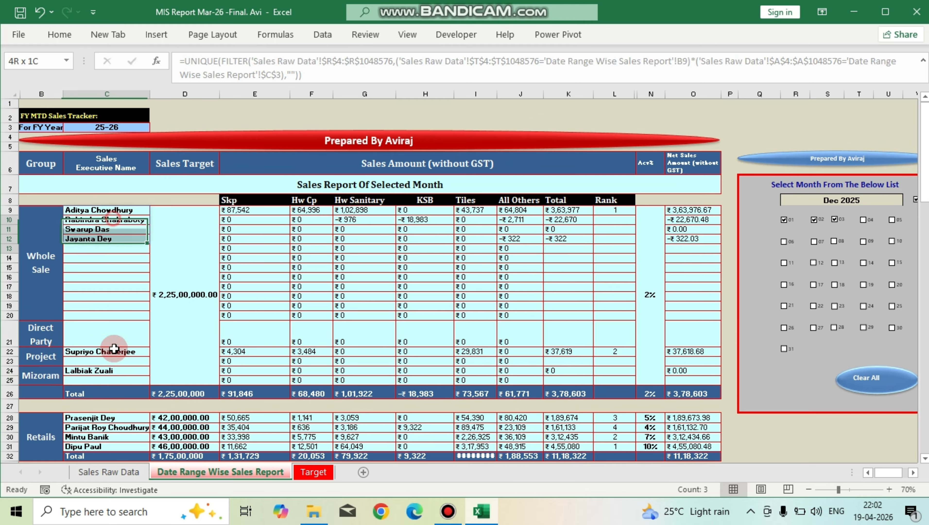
mouse_move(114, 348)
left_mouse_down()
mouse_move(110, 474)
mouse_move(128, 358)
left_mouse_up()
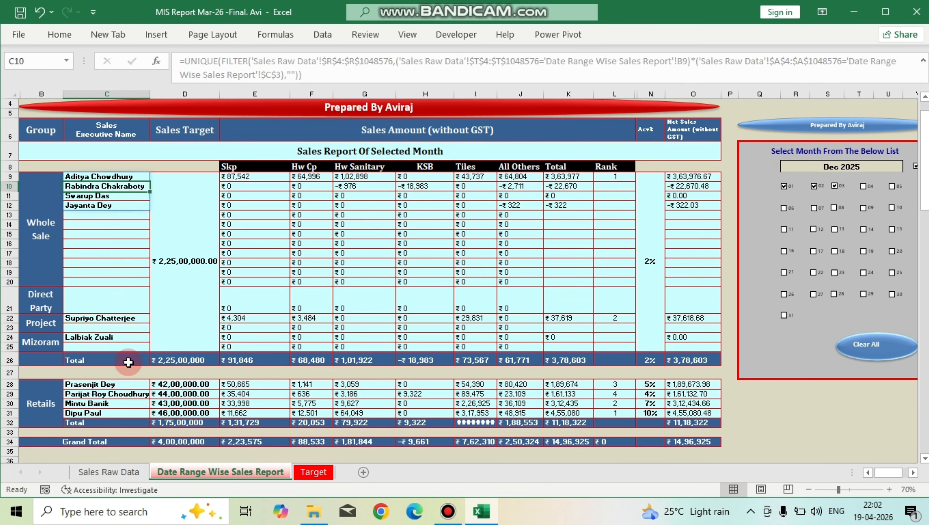
left_click(129, 208)
scroll(331, 281, "up", 1)
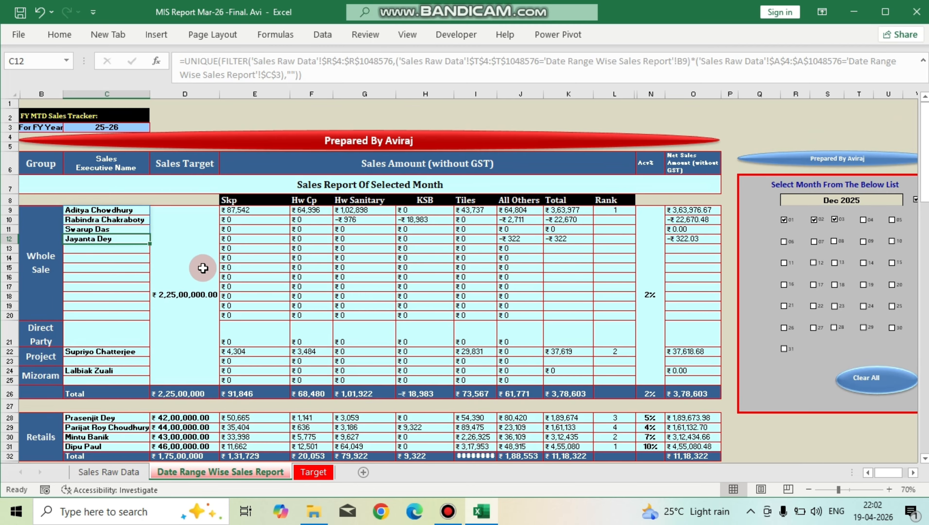
Review the SUMIFS formula in the merged Sales Target cell D9 and clear it from the report.
left_click(201, 262)
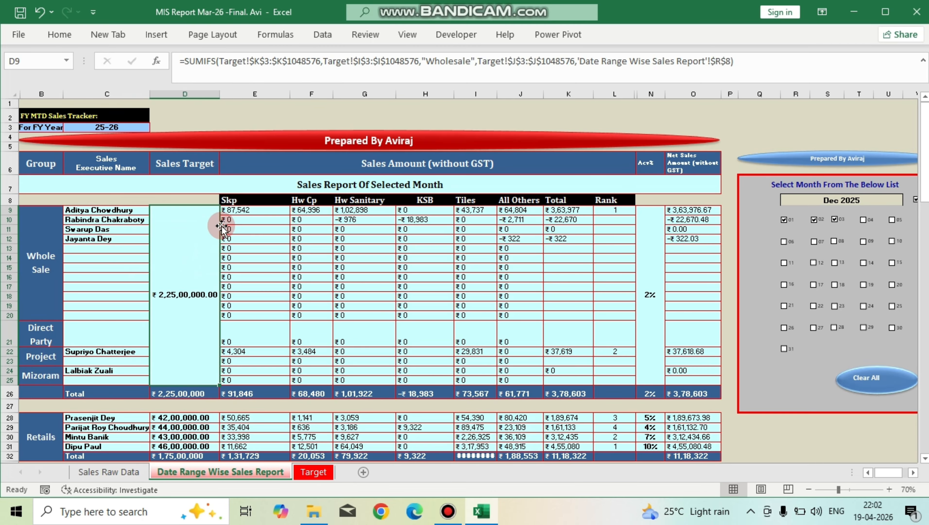
mouse_move(174, 164)
left_mouse_down()
mouse_move(170, 234)
mouse_move(173, 179)
left_mouse_up()
left_click(180, 235)
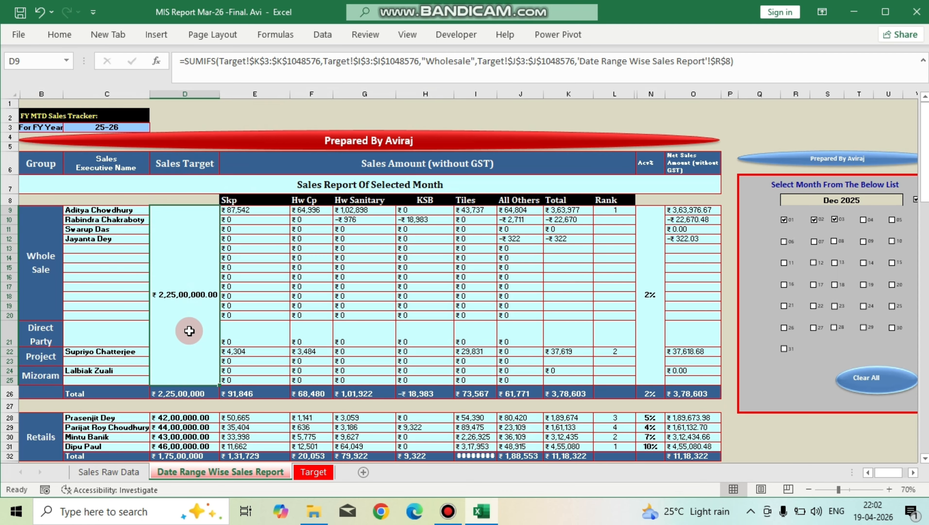
scroll(207, 289, "down", 1)
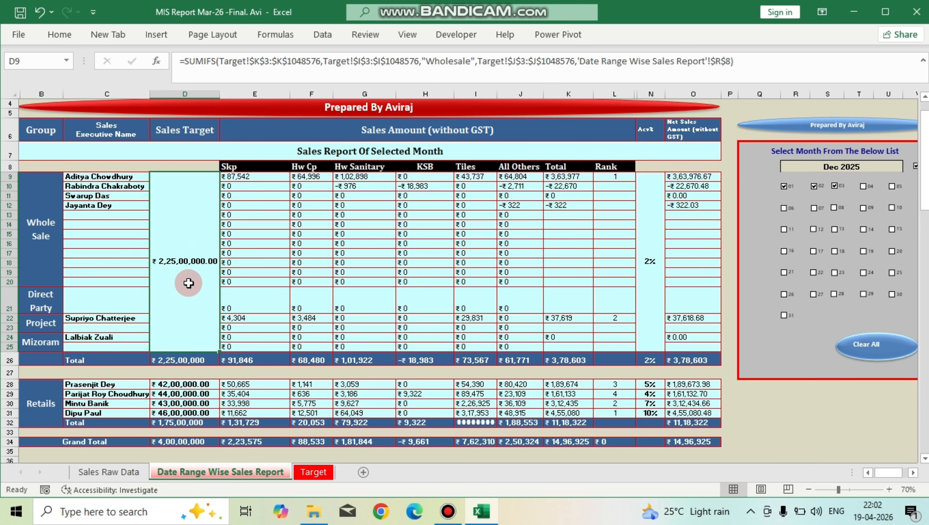
scroll(189, 282, "up", 1)
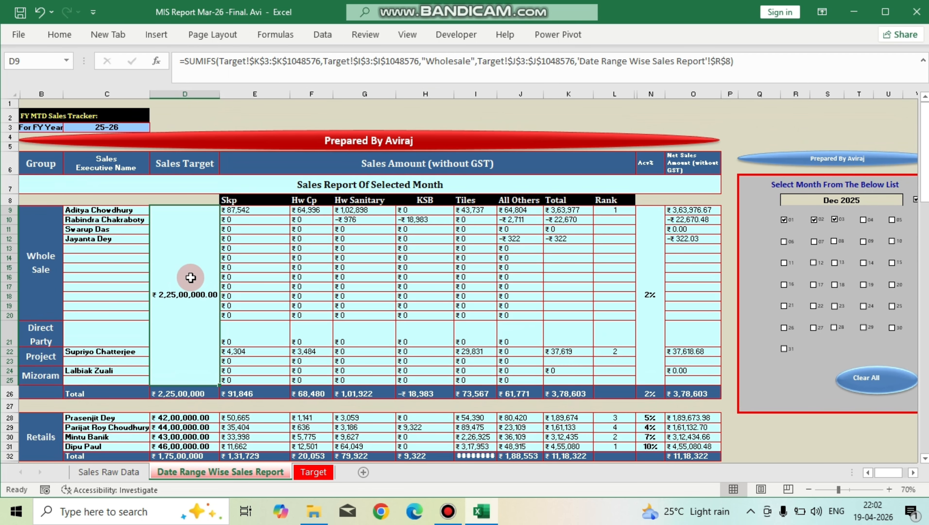
key("Delete")
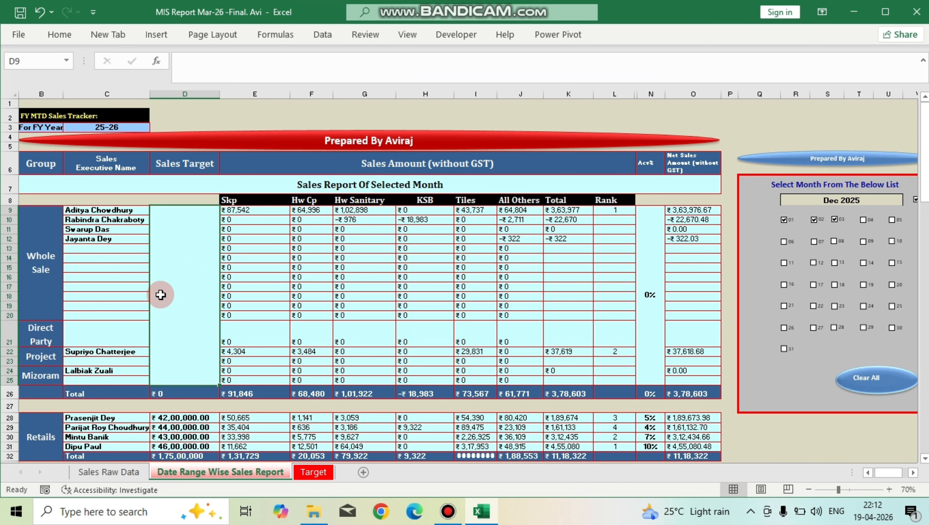
Compare the Wholesale entry under Sales Exc in the Target sheet with the group label in B9 of the report.
left_click(313, 473)
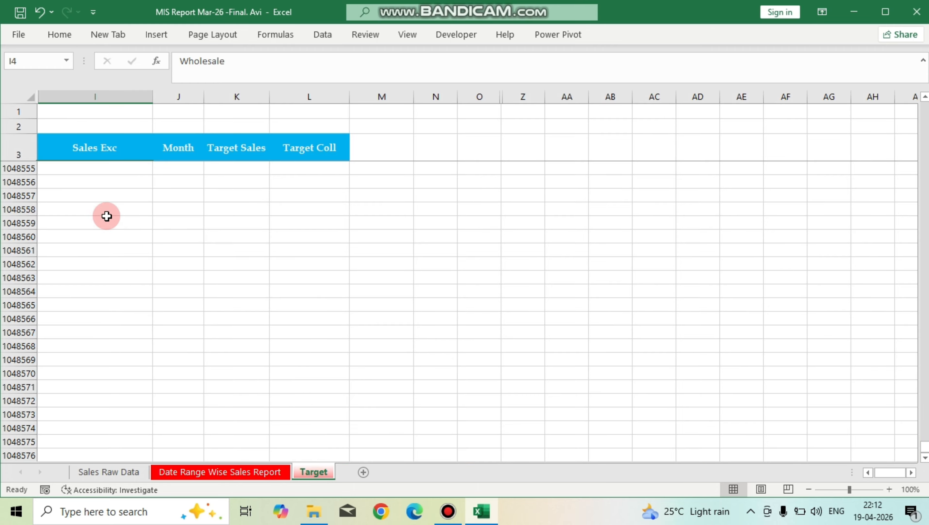
left_click(98, 157)
key("Down")
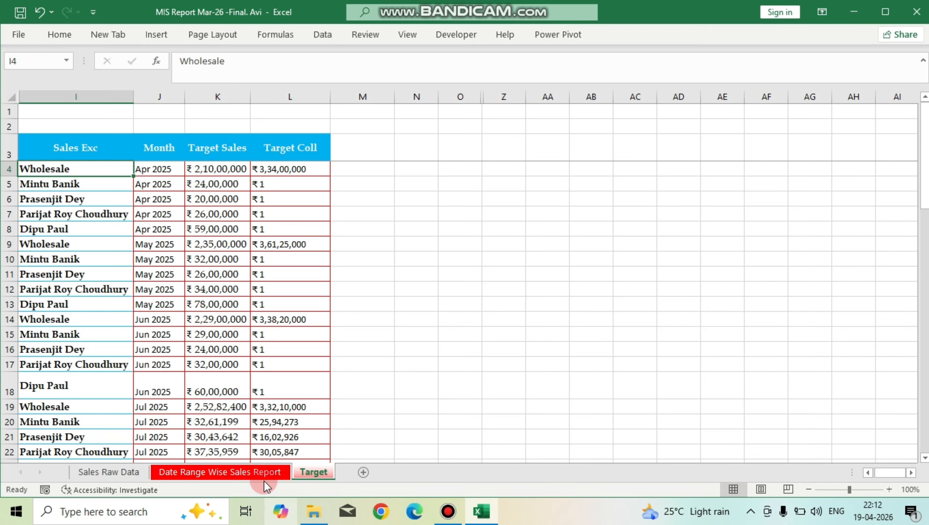
left_click(218, 472)
left_click(40, 246)
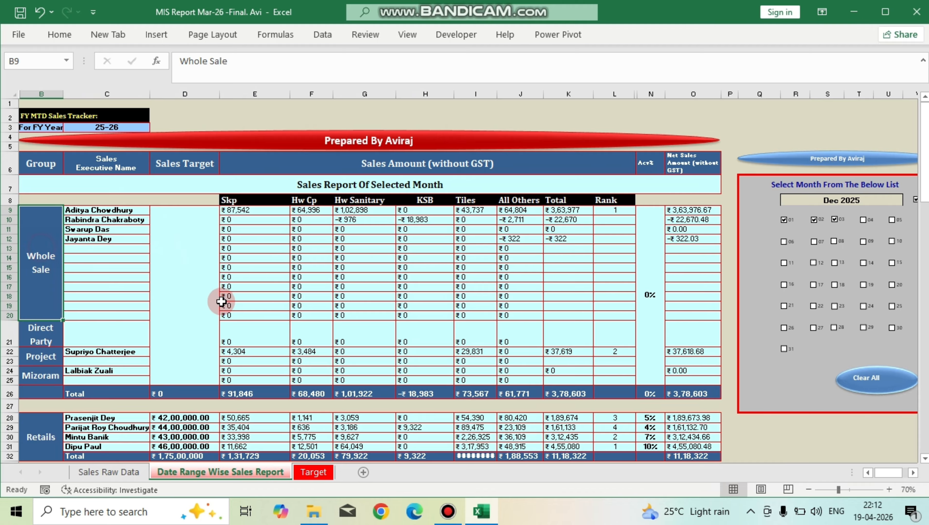
Start a SUMIFS formula in D9 with the Target sheet's absolute Target Sales range $K$3:$K$1048576 as the sum range.
left_click(189, 255)
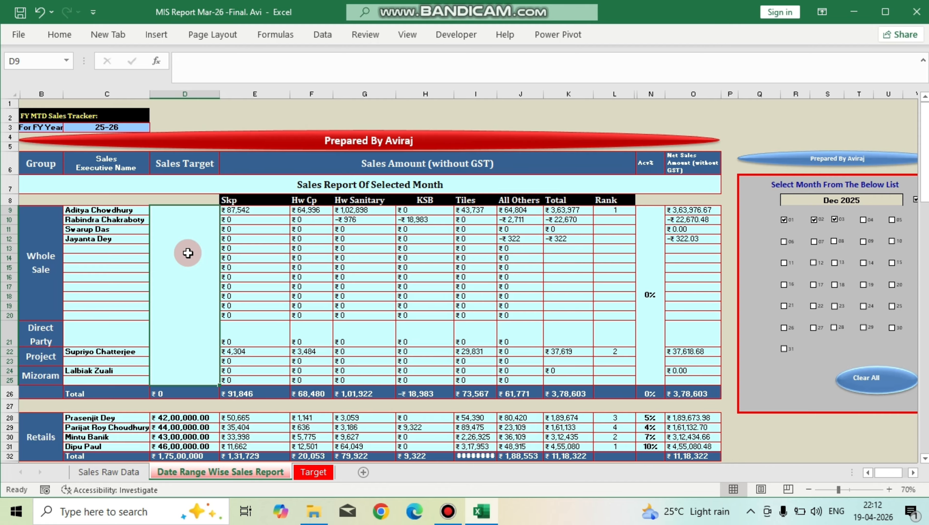
type("=sumifs")
key("Tab")
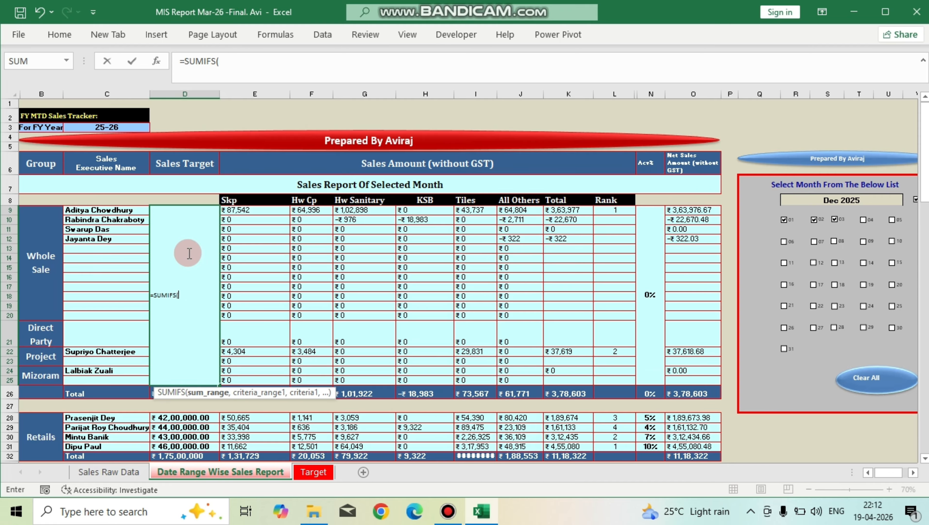
left_click(313, 471)
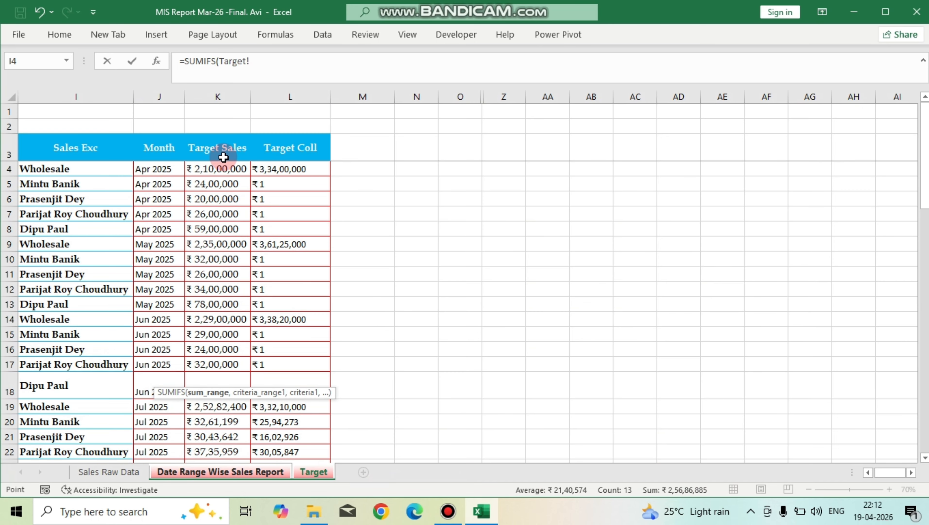
left_click(223, 157)
key("ctrl+shift+Down")
key("ctrl+shift+Down")
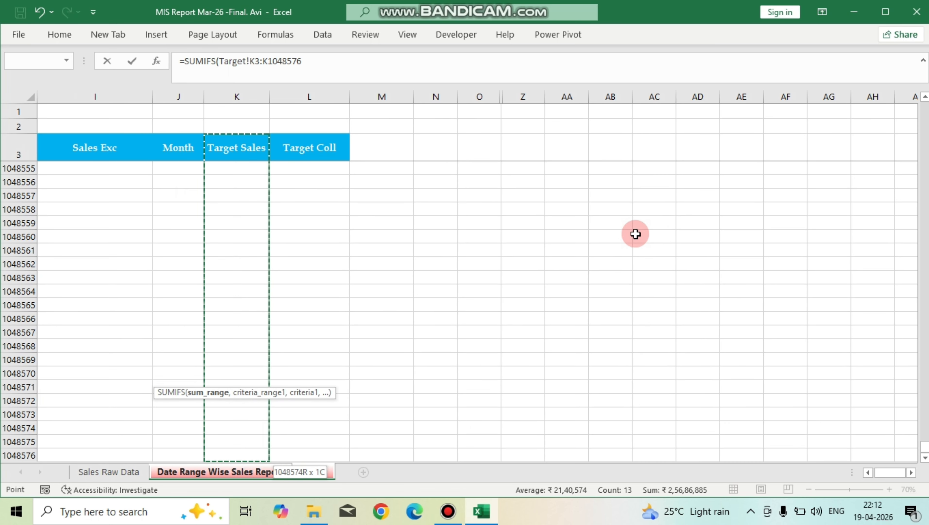
key("F4")
type(",")
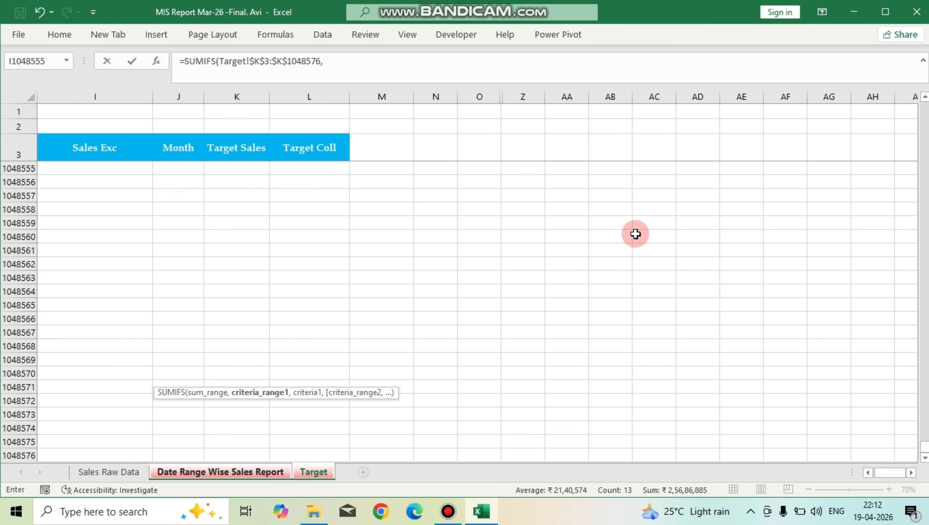
Add the Target sheet's Sales Exc range $I$3:$I$1048576 as the first criteria range, with "Wholesale" as its criterion.
left_click(95, 149)
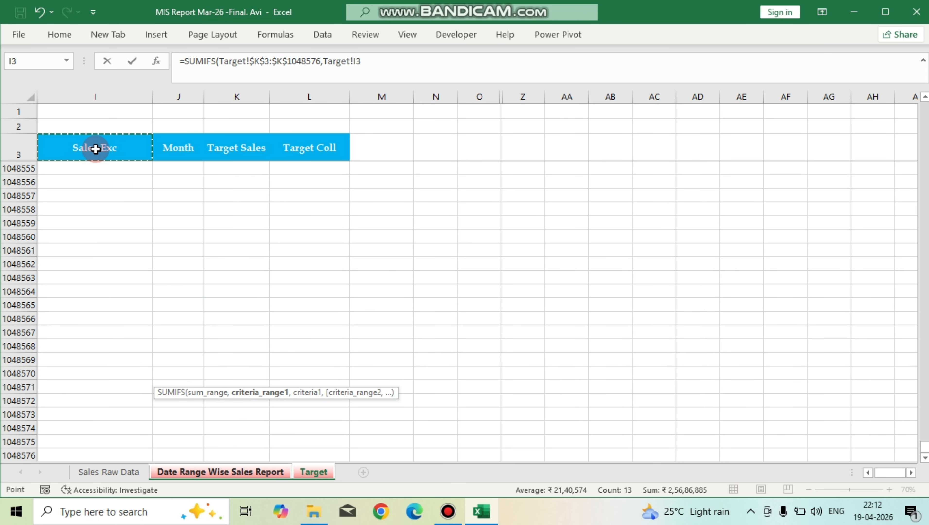
key("ctrl+shift+Down")
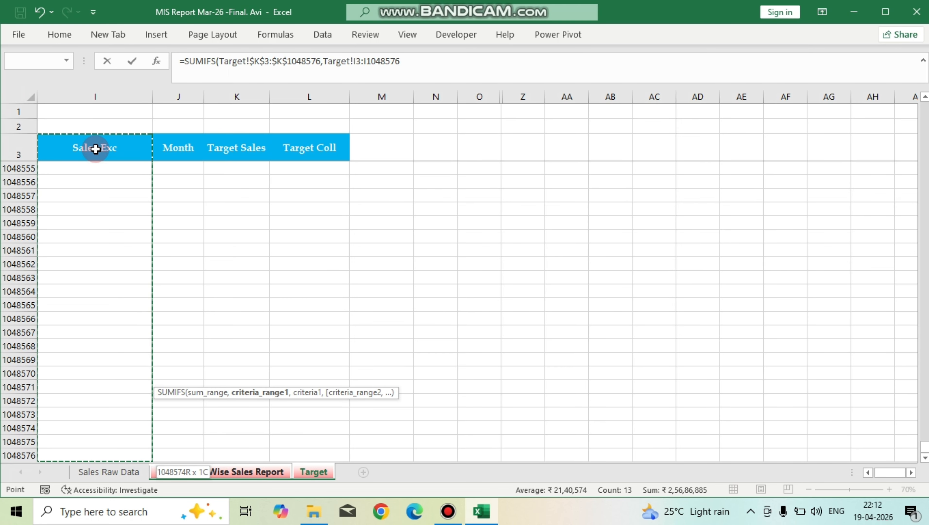
key("F4")
type(",")
key("Down")
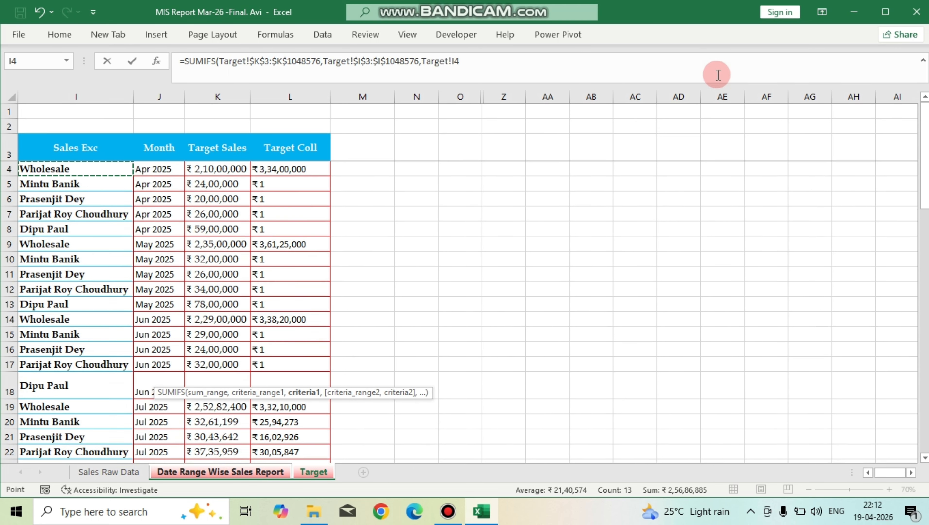
left_click(455, 61)
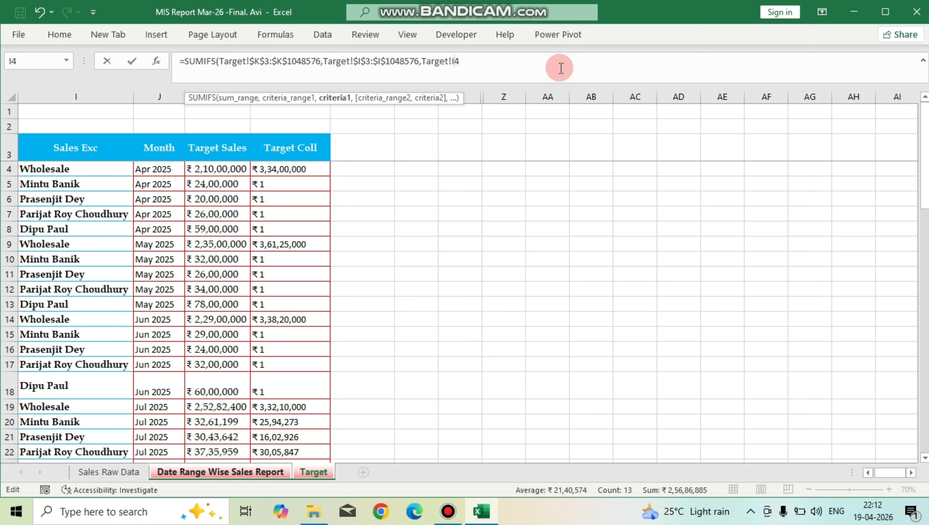
key("BackSpace")
key("BackSpace")
key("BackSpace")
type(",")
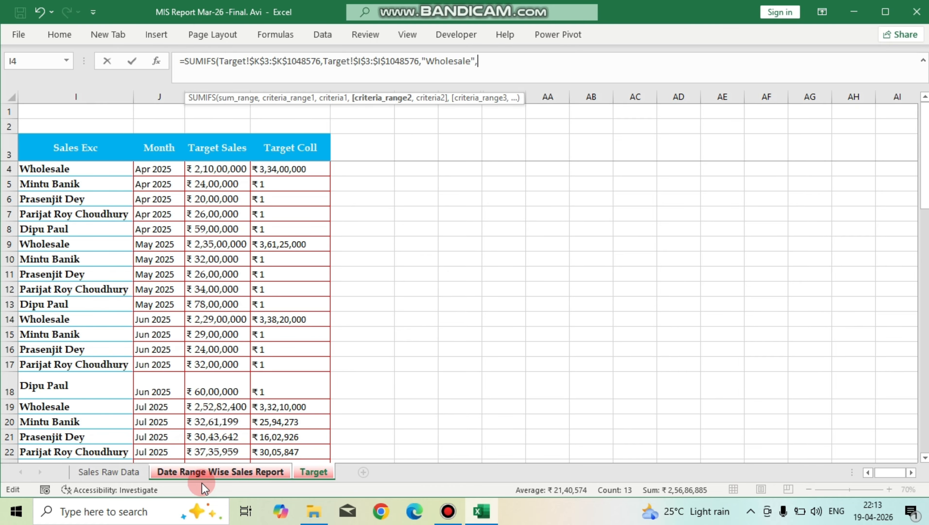
Add the Target sheet's Month range $J$3:$J$1048576 to the SUMIFS formula as the second criteria range.
left_click(148, 153)
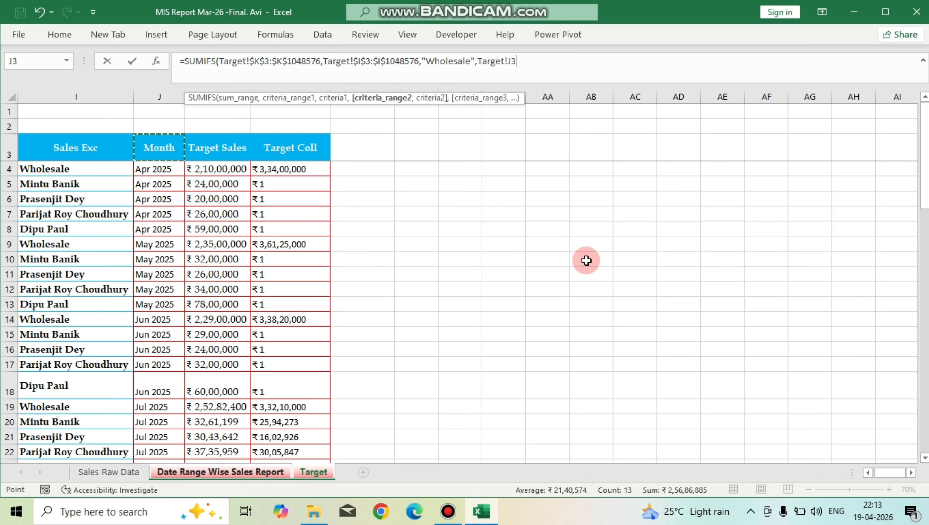
key("ctrl+shift+Down")
key("ctrl+shift+Down")
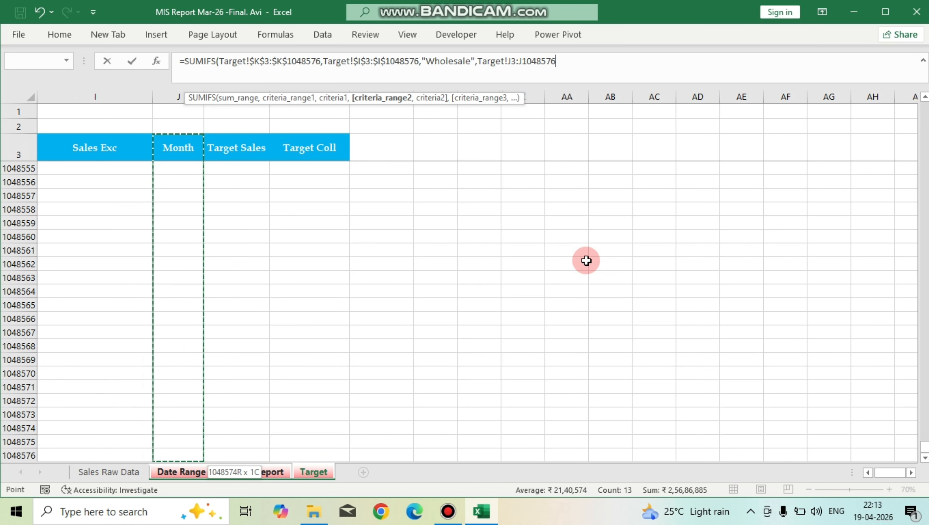
key("F4")
type(",")
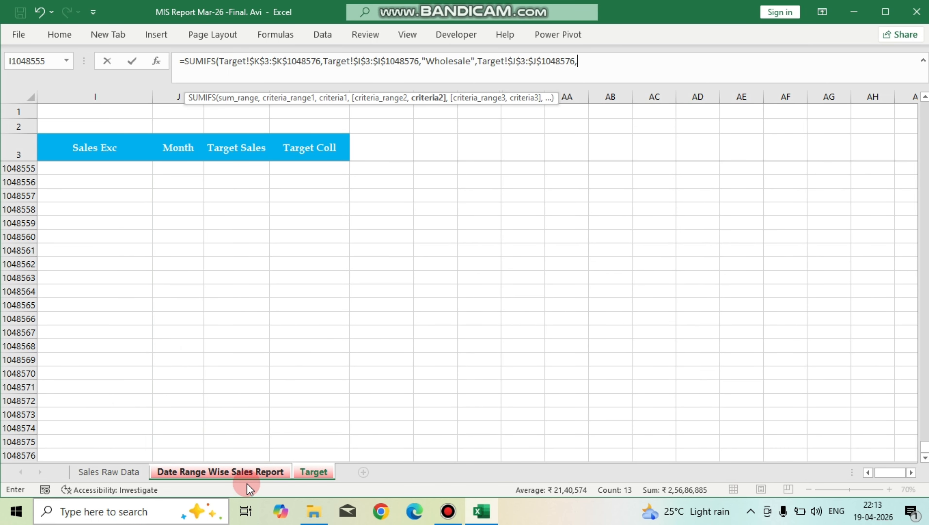
Use the report's selected-month cell R8 as the second criterion, without the merged range's U8 part, and complete the D9 formula.
left_click(248, 474)
left_click(837, 199)
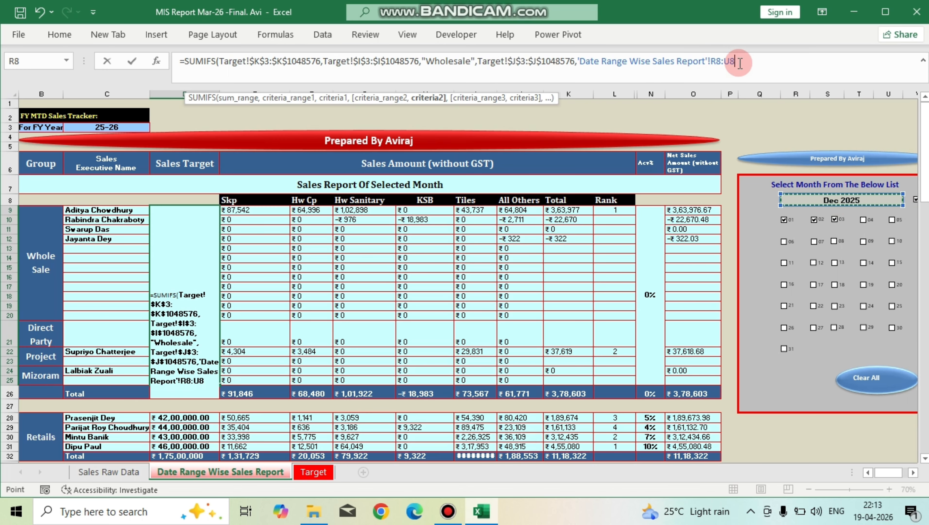
key("BackSpace")
key("BackSpace")
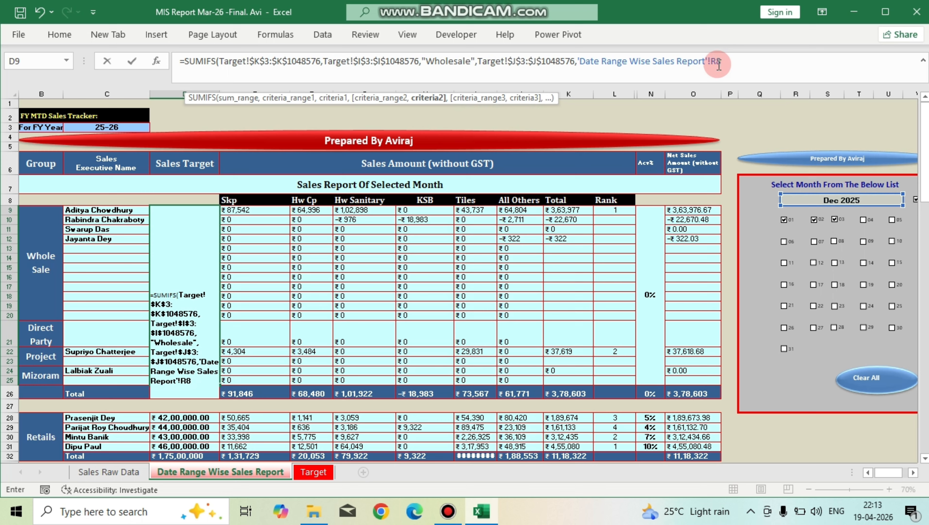
left_click(833, 219)
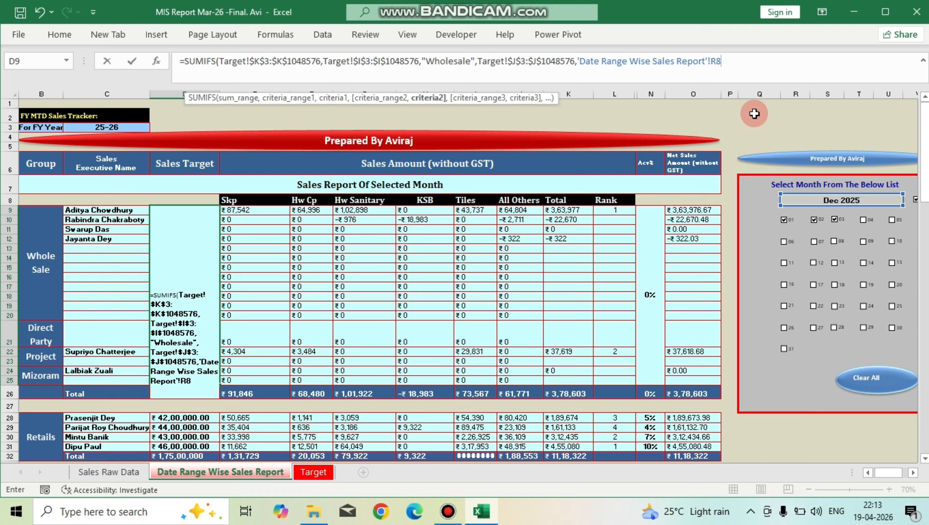
type(")")
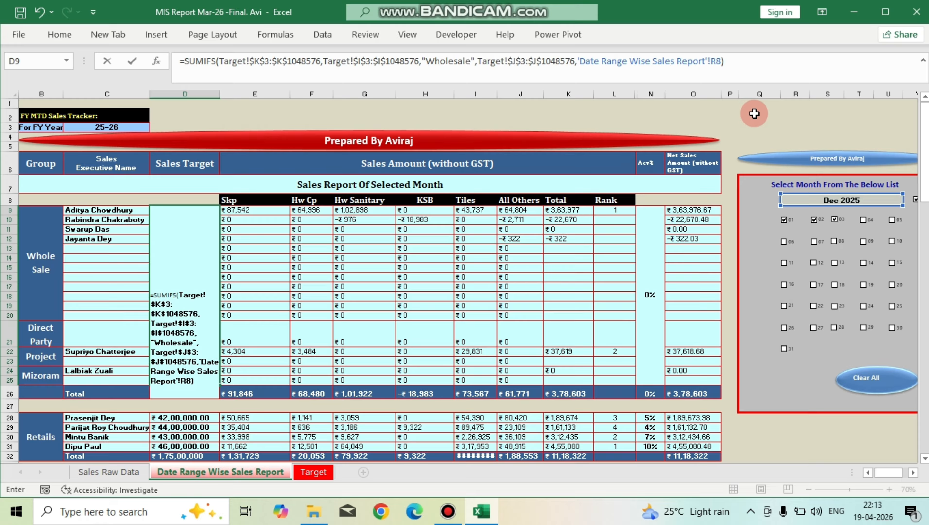
key("Return")
key("Up")
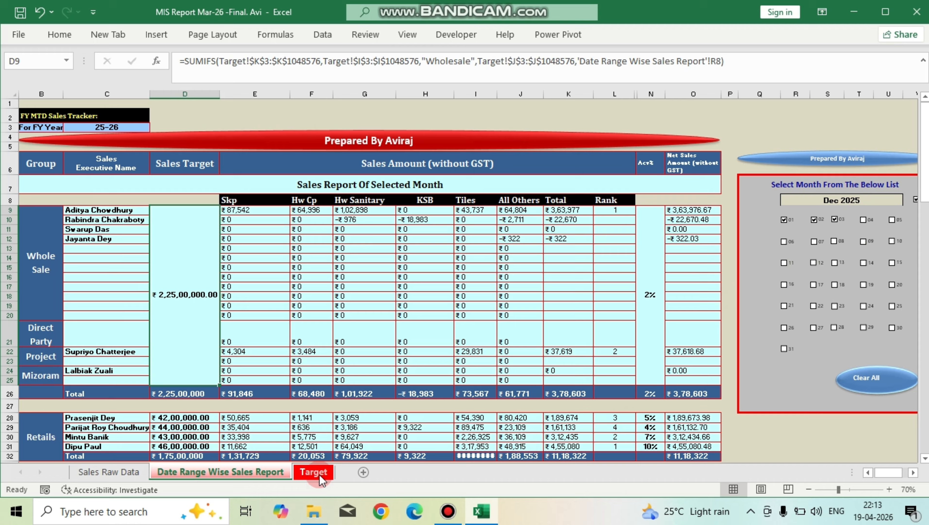
Change the report month in R8 to Nov 2025.
left_click(866, 199)
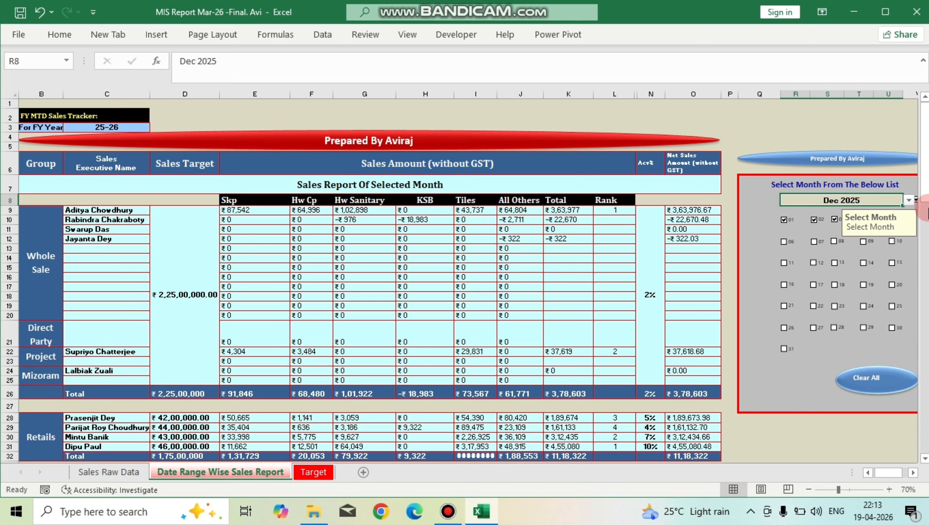
left_click(909, 199)
key("Return")
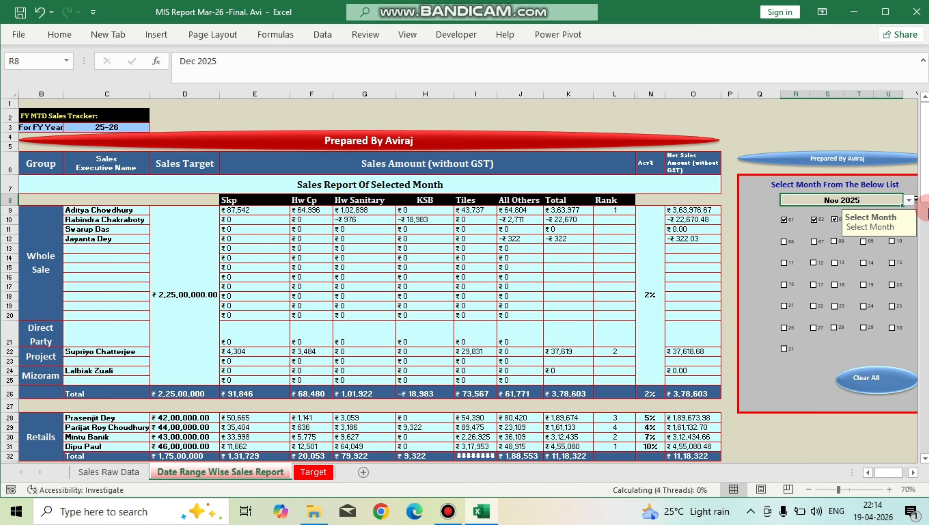
Inspect the Sales Target in D9 and the month selection panel with its day checkboxes.
left_click(183, 333)
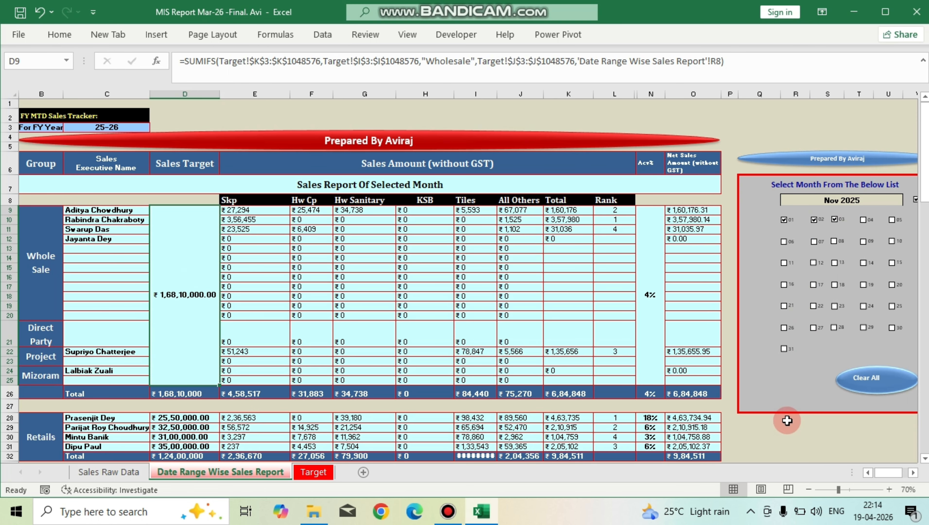
scroll(788, 421, "right", 1)
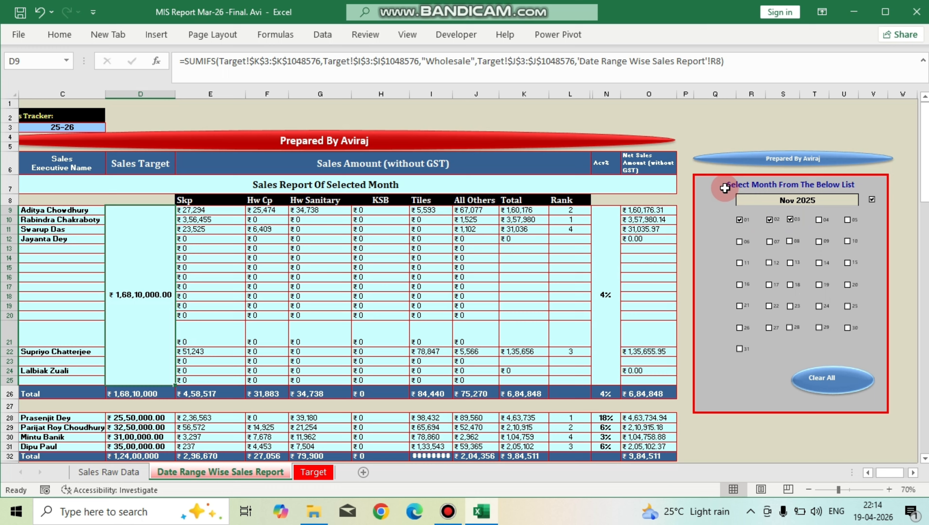
left_click_drag(725, 188, 814, 404)
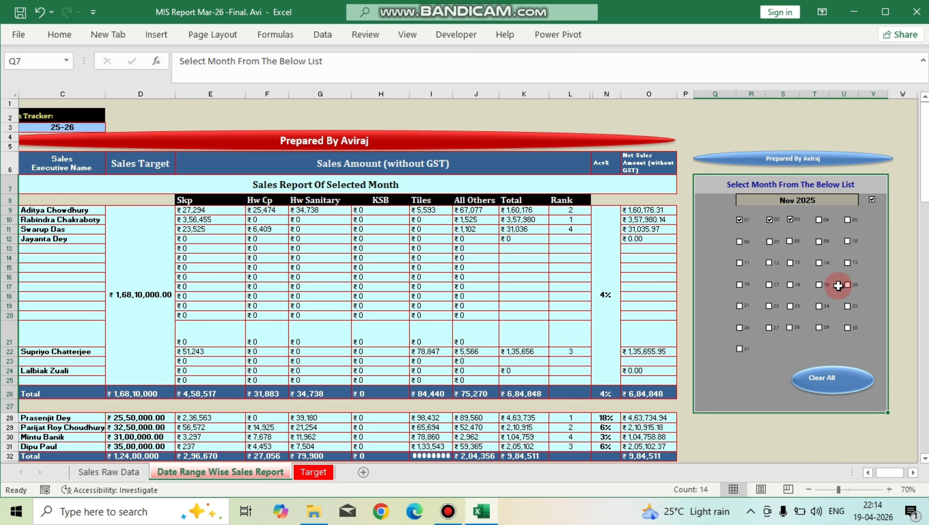
Add day 06 to the Nov 2025 days ticked in the month selection panel, keeping days 01, 02 and 03 ticked.
left_click(740, 221)
left_click(769, 220)
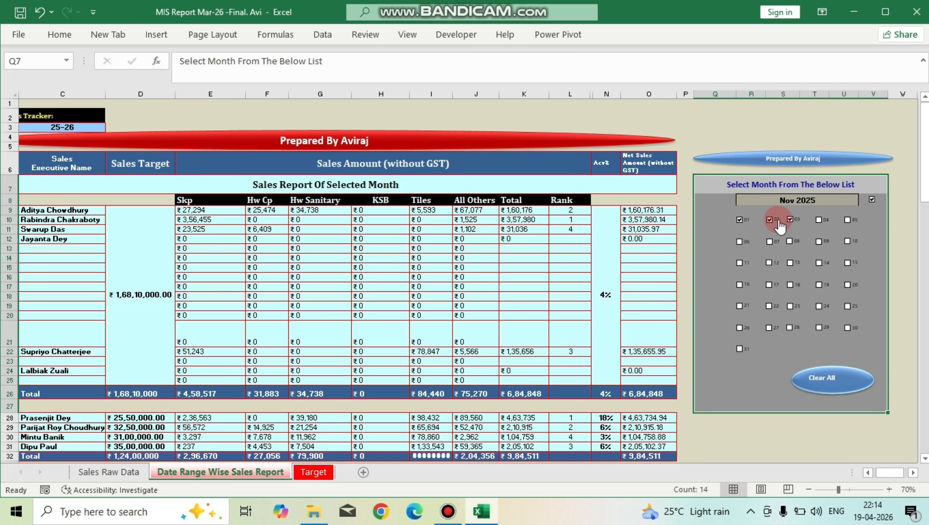
left_click(748, 220)
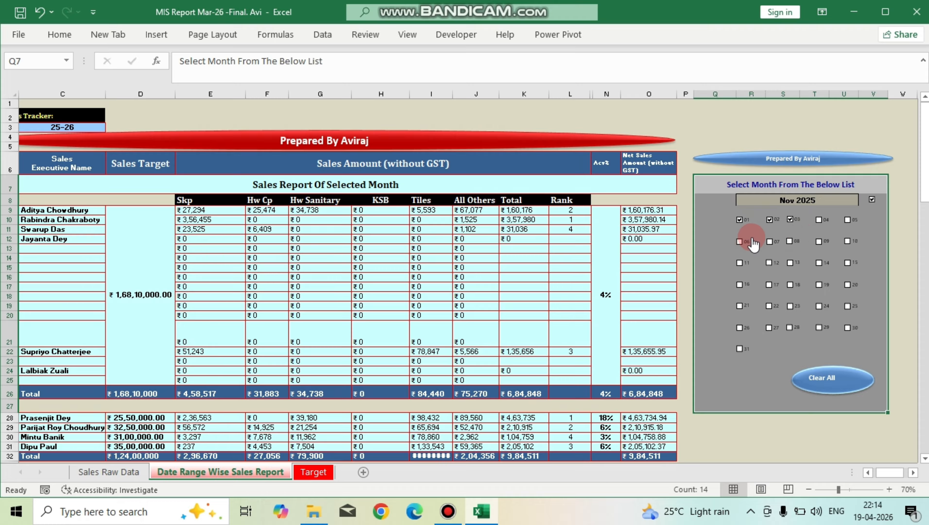
left_click(851, 199)
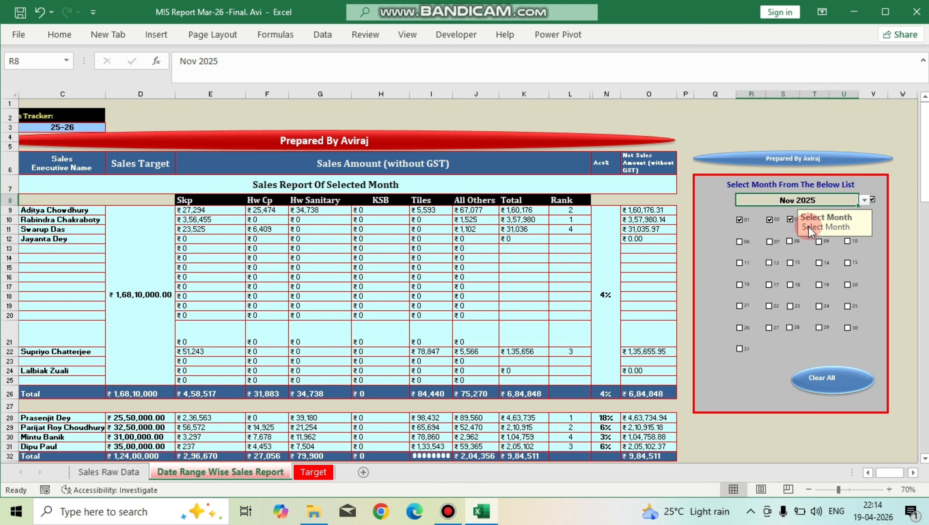
left_click(740, 243)
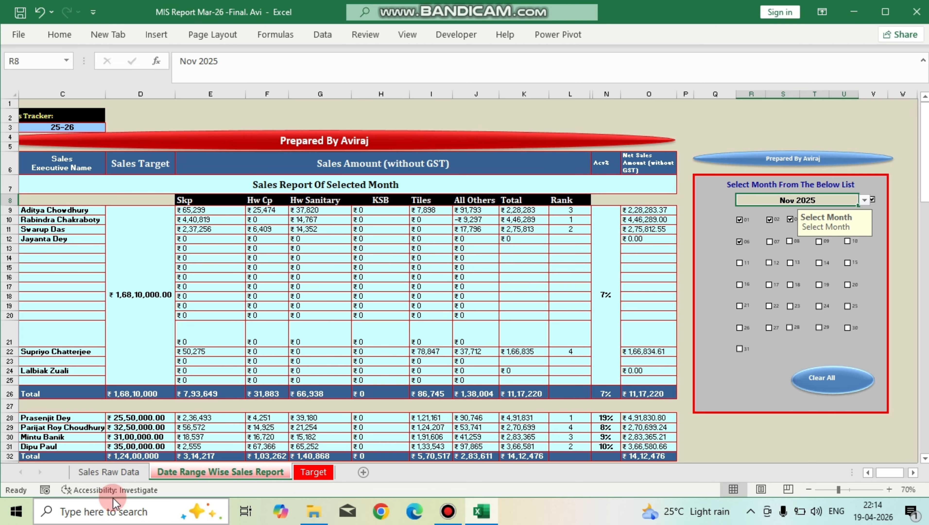
View the source records on the Sales Raw Data sheet and return to the Date Range Wise Sales Report.
left_click(126, 475)
left_click_drag(270, 242, 541, 294)
left_click(254, 476)
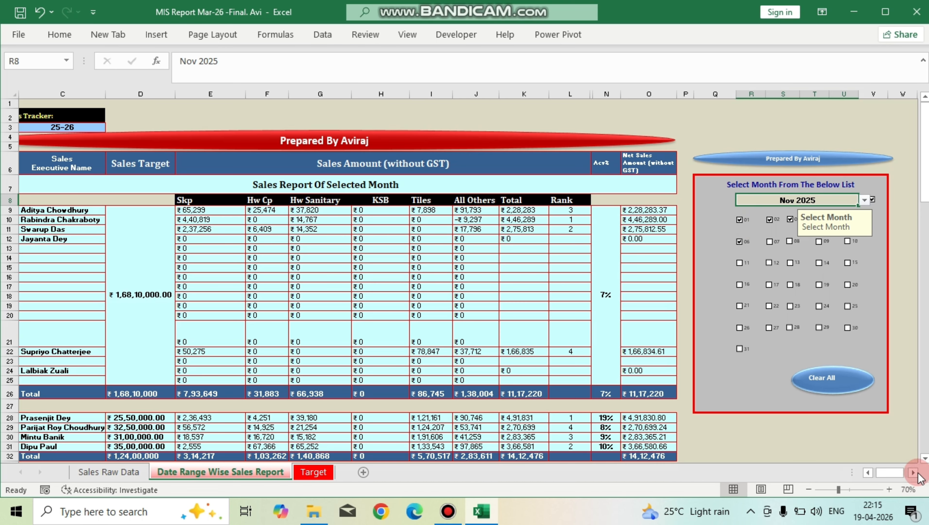
Check in Excel's ribbon customization options that the Developer commands are enabled.
left_click(914, 472)
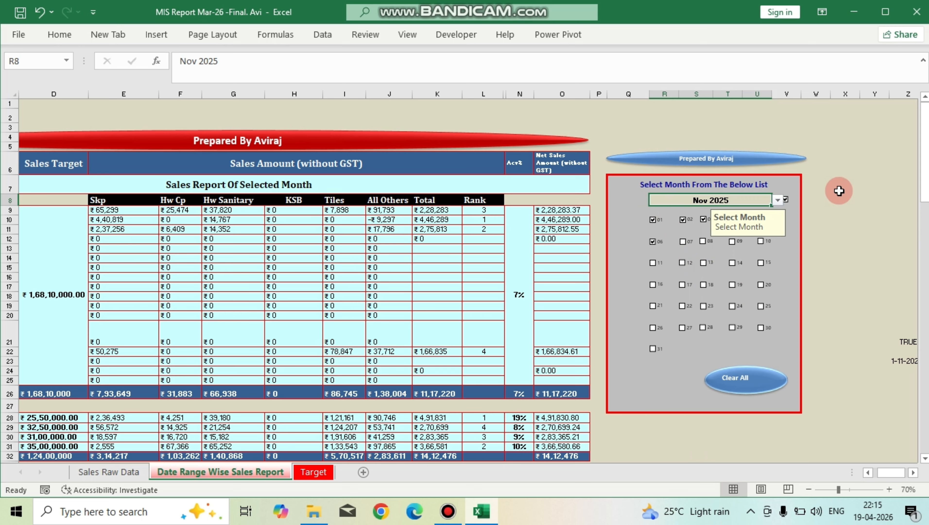
left_click(839, 190)
right_click(839, 190)
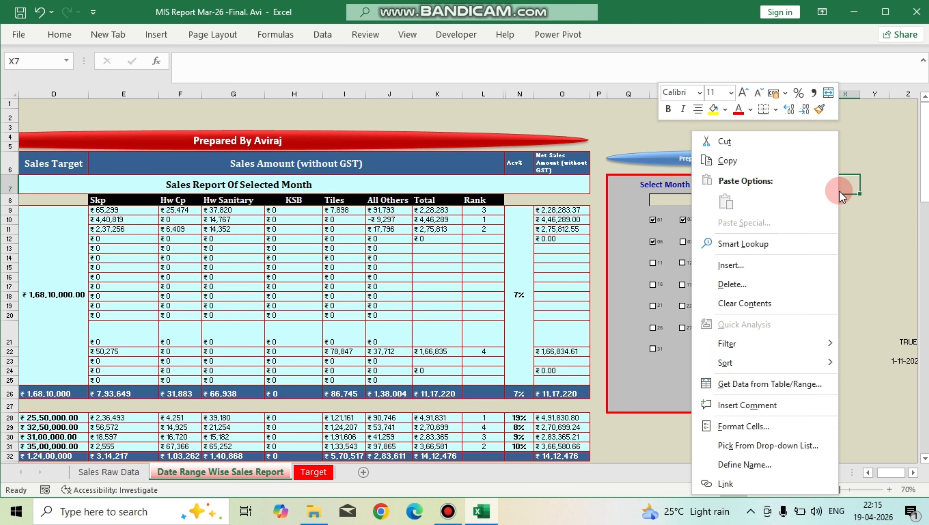
left_click(881, 231)
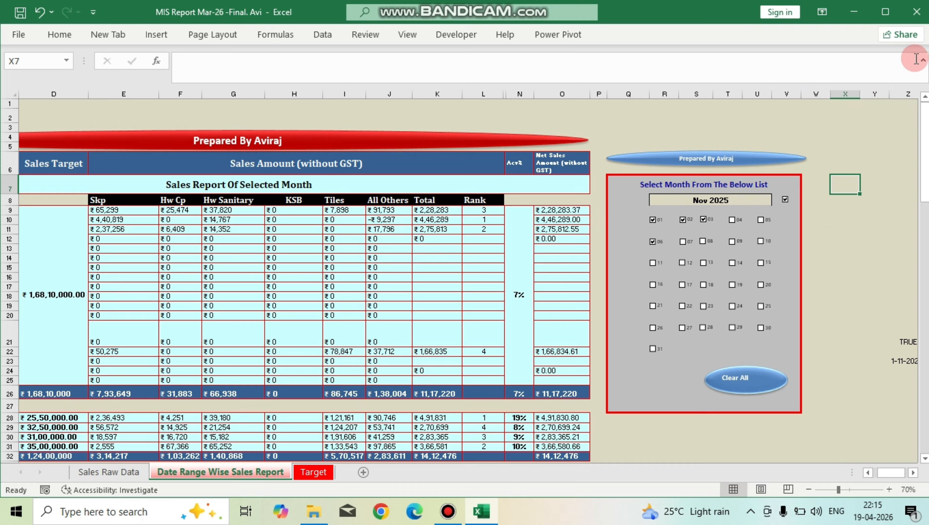
left_click(463, 33)
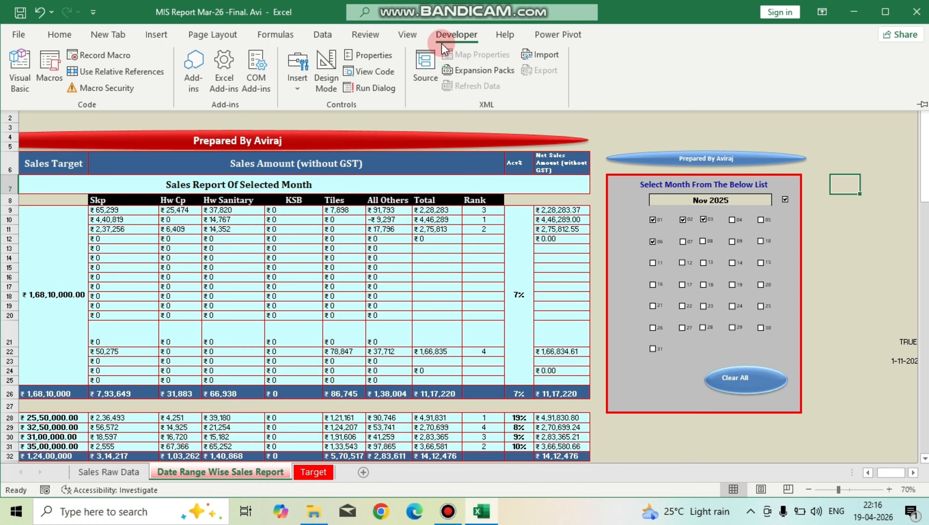
right_click(525, 98)
left_click(612, 133)
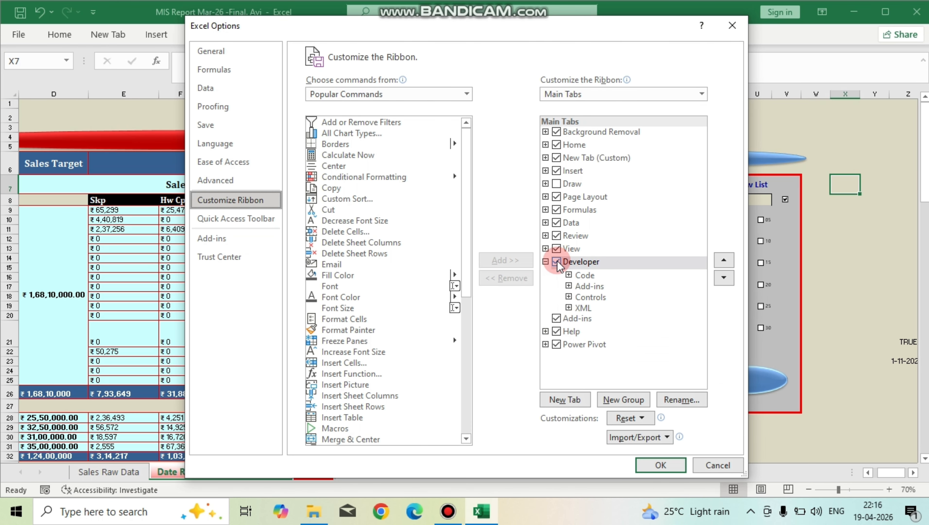
left_click(660, 465)
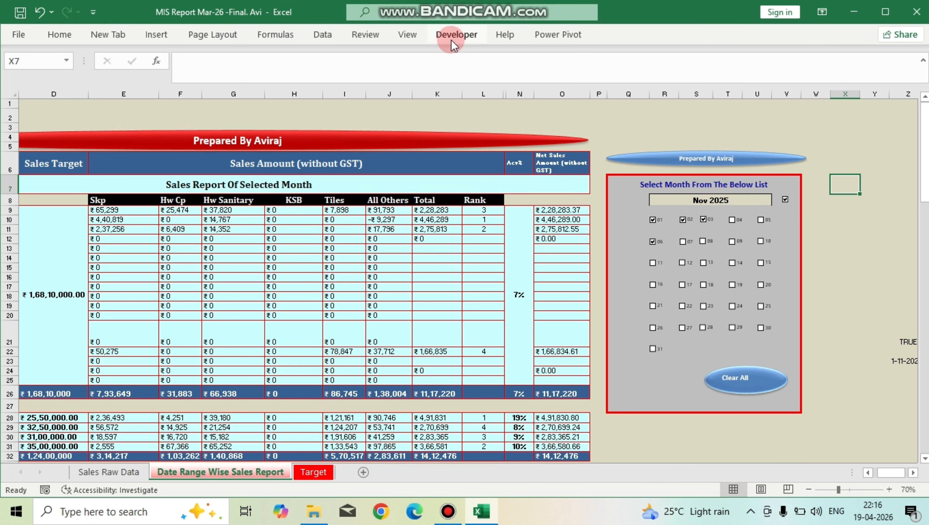
Insert a form-control check box in column X, in the empty area beside the month selection panel.
left_click(456, 34)
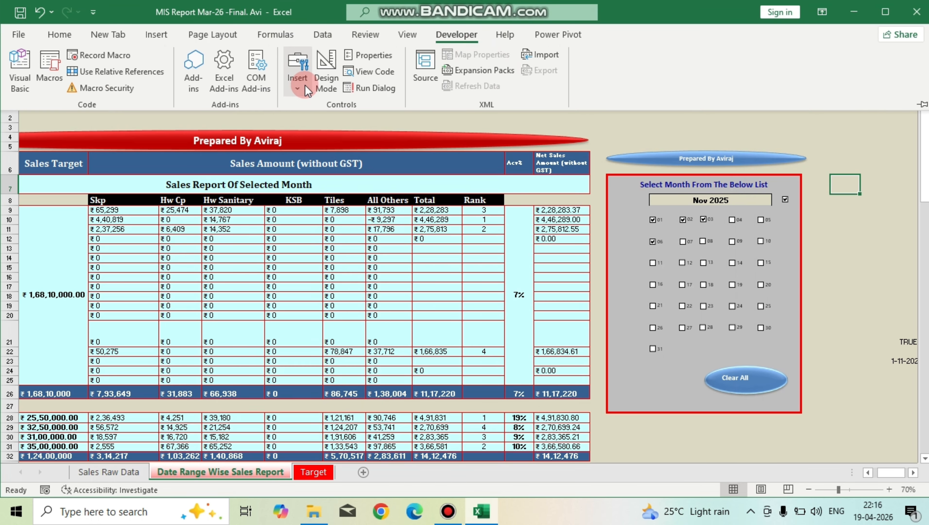
left_click(304, 89)
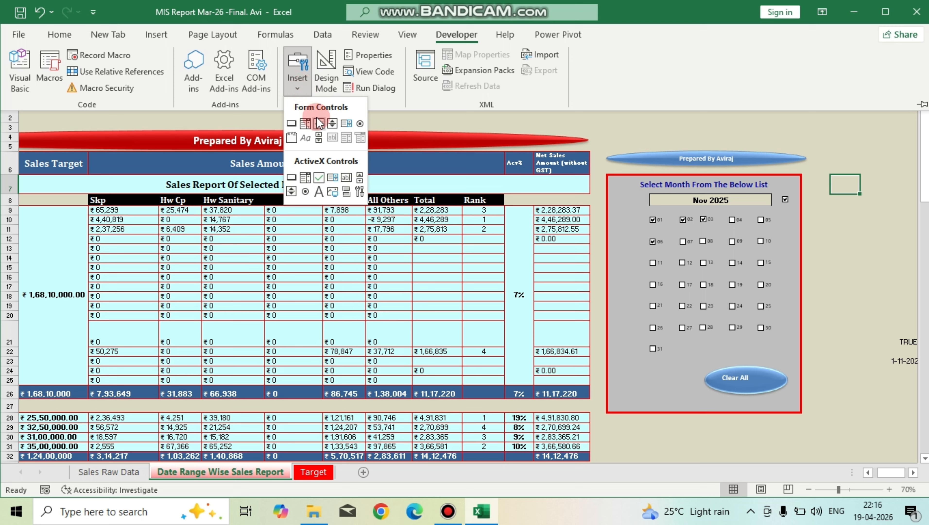
left_click(319, 125)
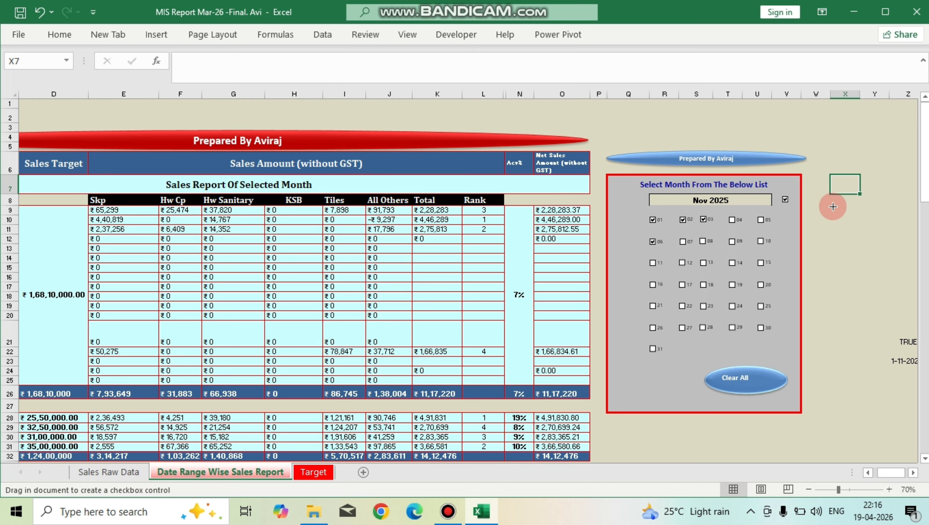
left_click_drag(832, 205, 854, 220)
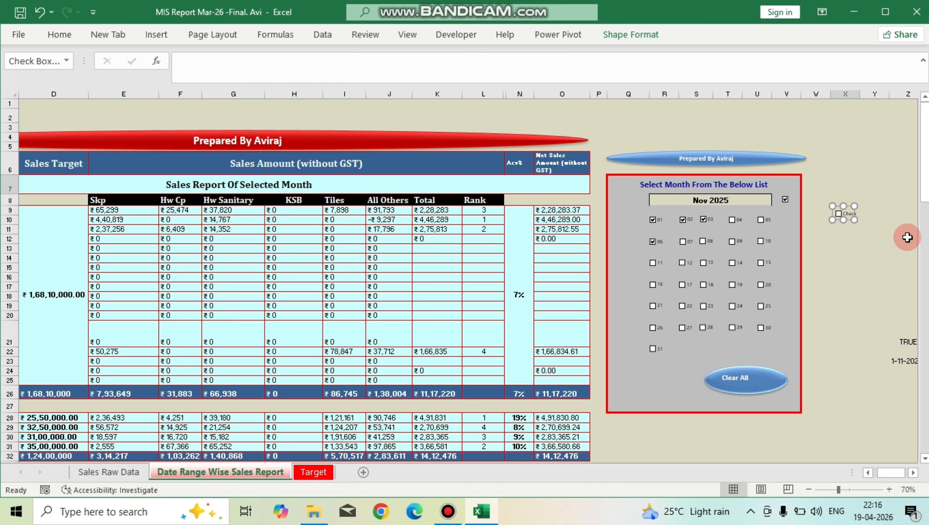
Caption the new check box 01 and enlarge its frame.
left_click(844, 214)
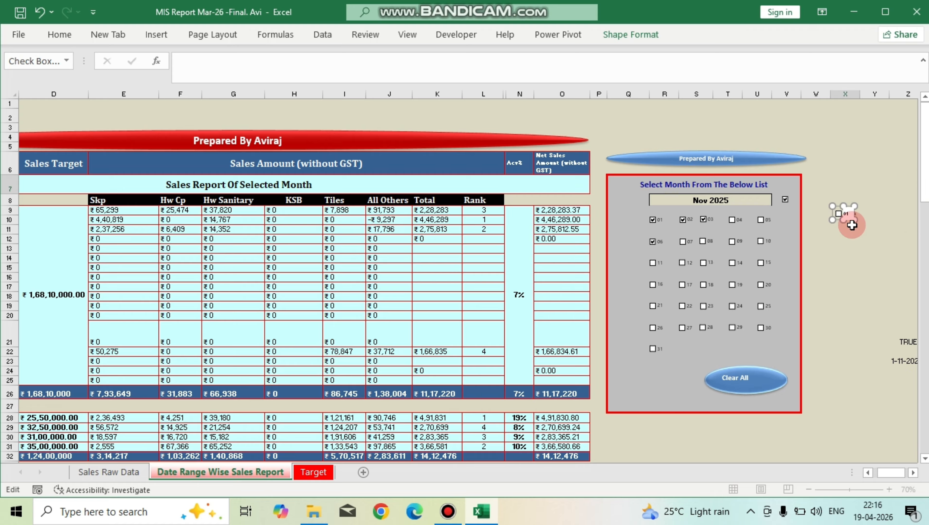
left_click_drag(853, 219, 864, 233)
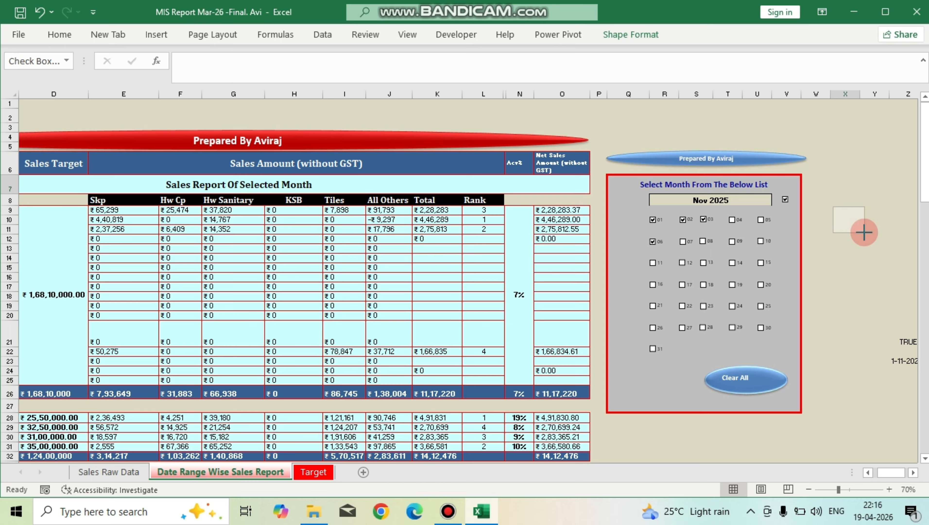
left_click(881, 290)
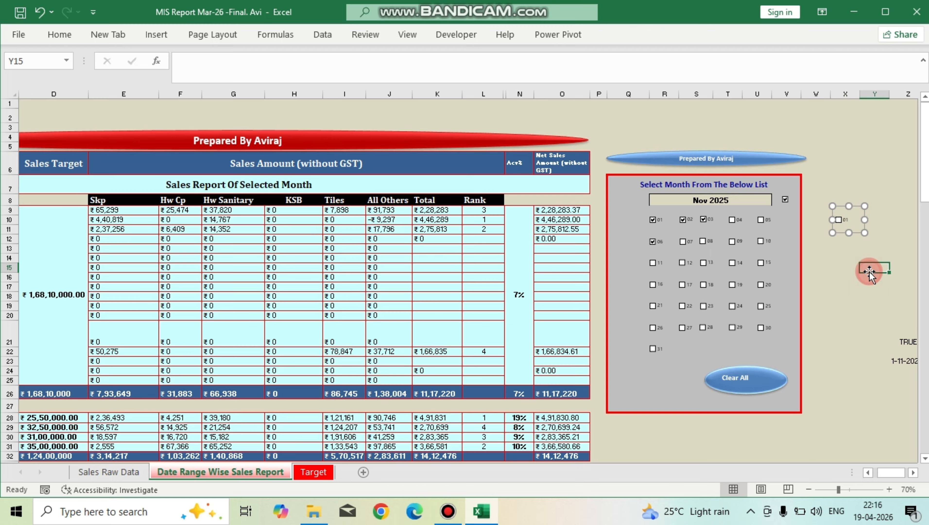
Set the new 01 check box's value to Checked and link it to cell X6.
right_click(843, 221)
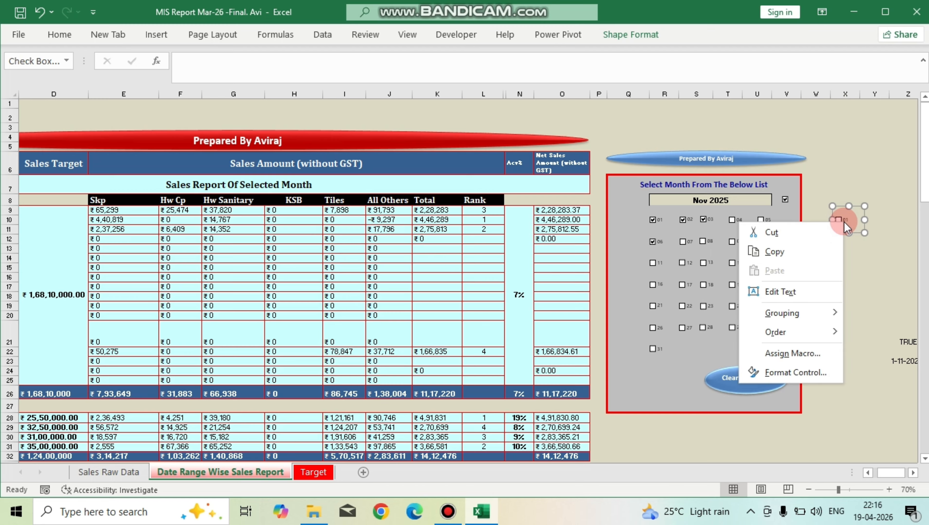
left_click(798, 380)
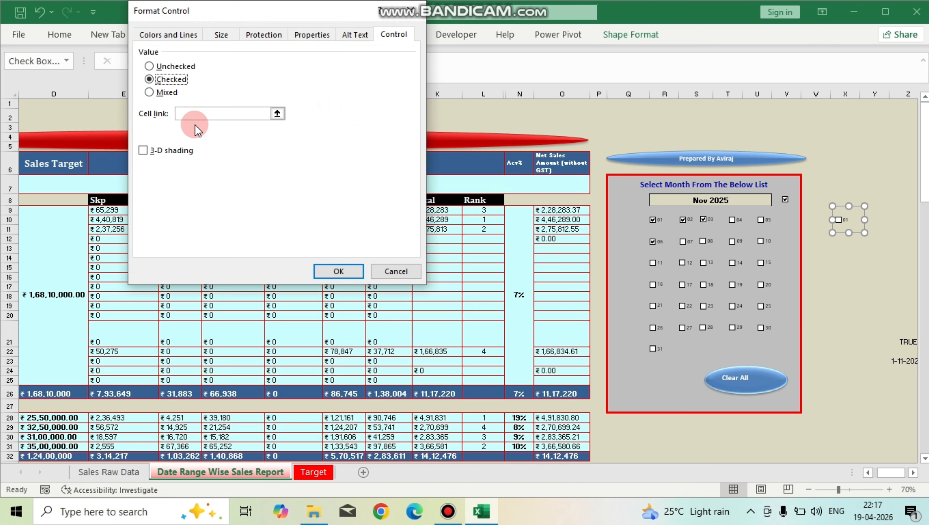
left_click(188, 114)
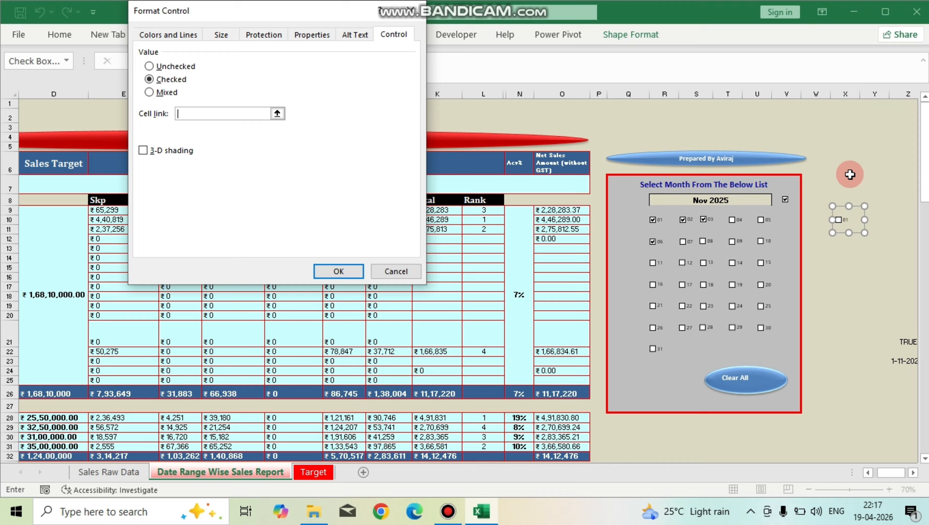
left_click(852, 153)
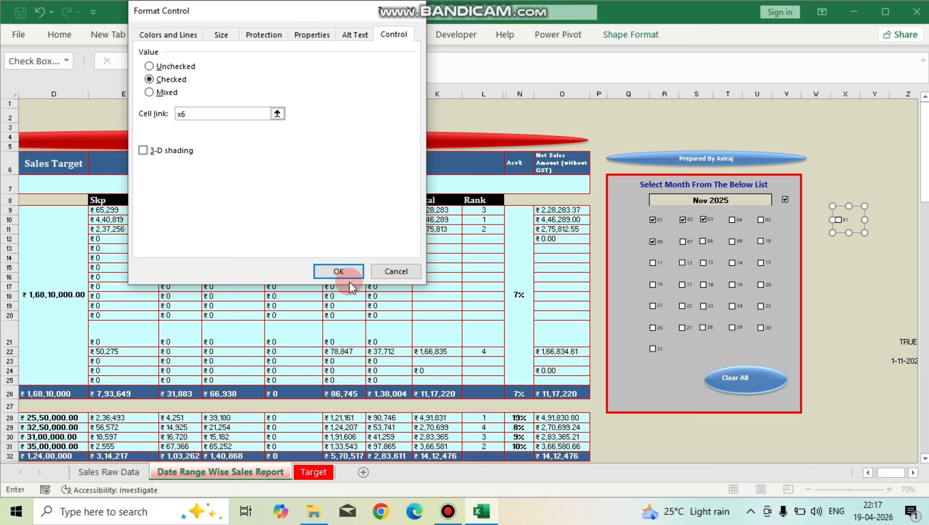
left_click(338, 271)
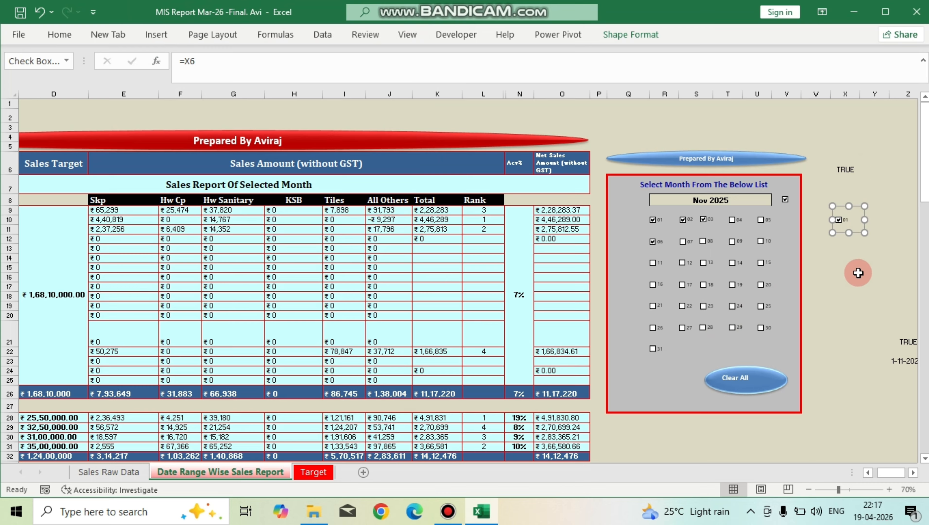
left_click(869, 184)
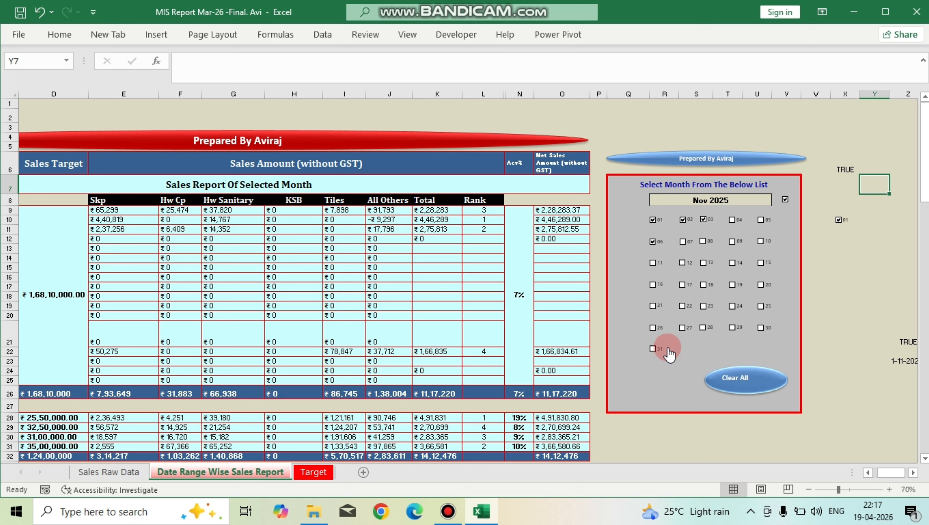
Review the value and cell link settings of the new 01 check box.
right_click(844, 229)
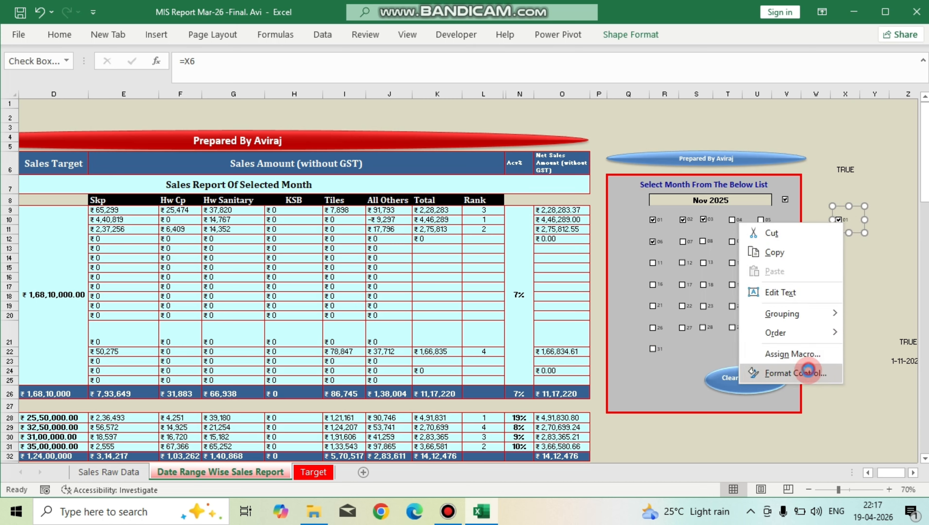
left_click(808, 371)
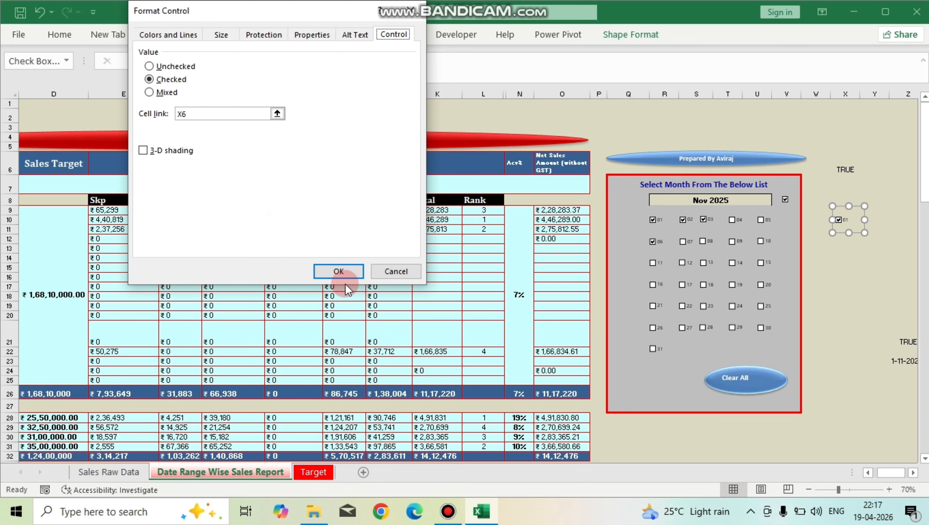
left_click(338, 272)
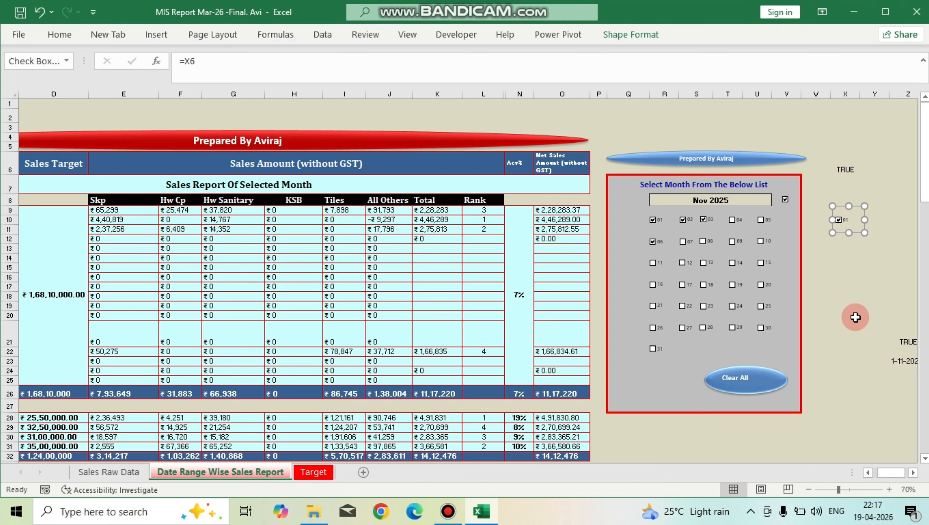
left_click(853, 316)
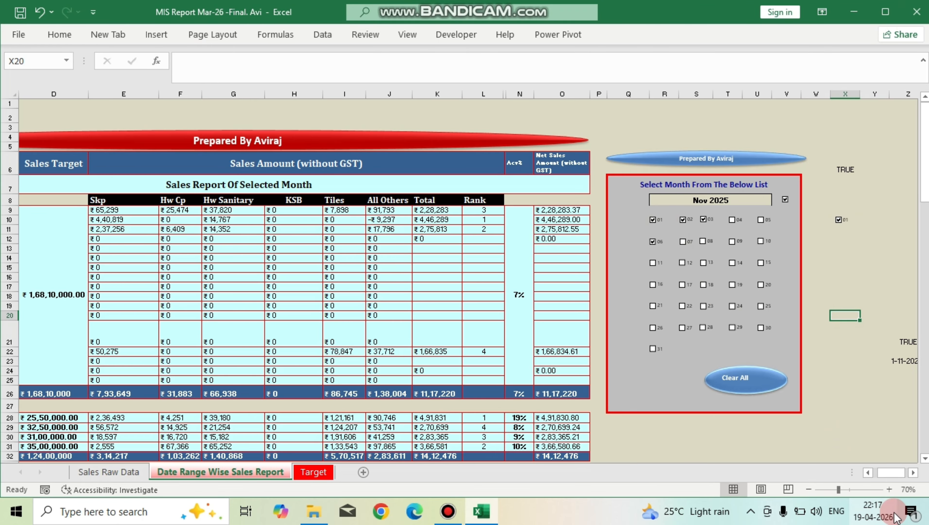
Examine the date helper column AA and its formulas in AA6, AA9 and AA12 against the ticked days.
left_click(914, 472)
left_click(914, 472)
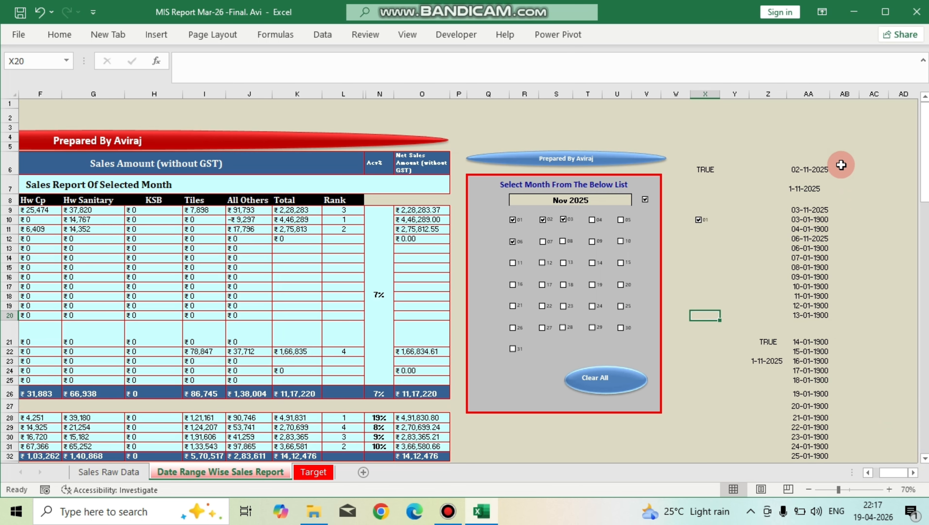
left_click(807, 93)
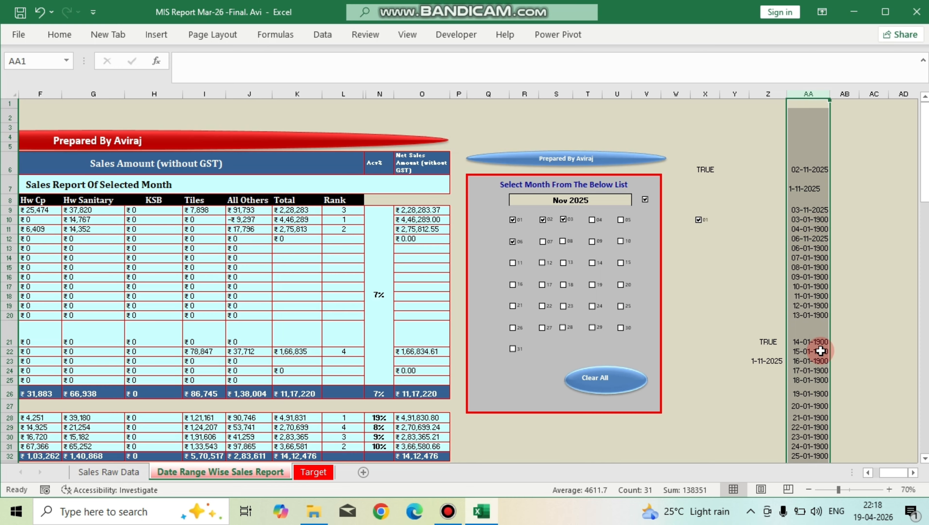
left_click(846, 199)
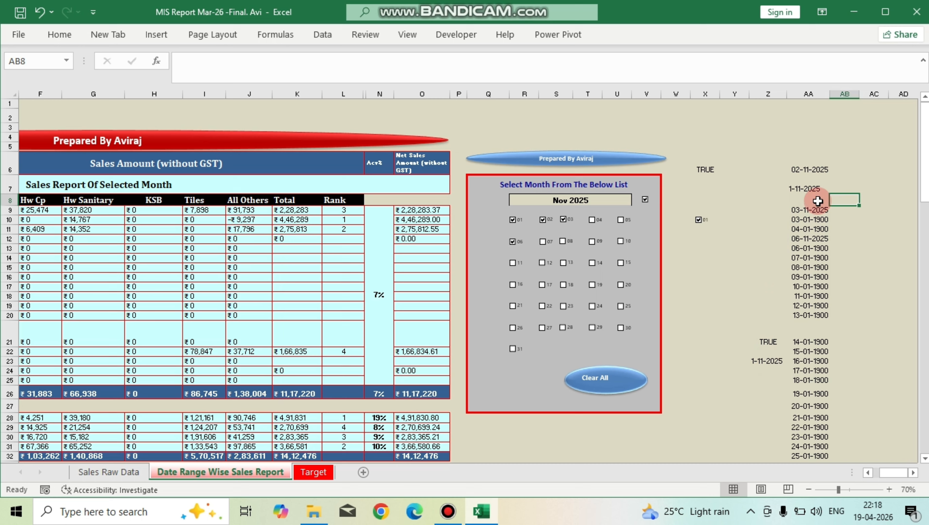
left_click(813, 184)
left_click(819, 166)
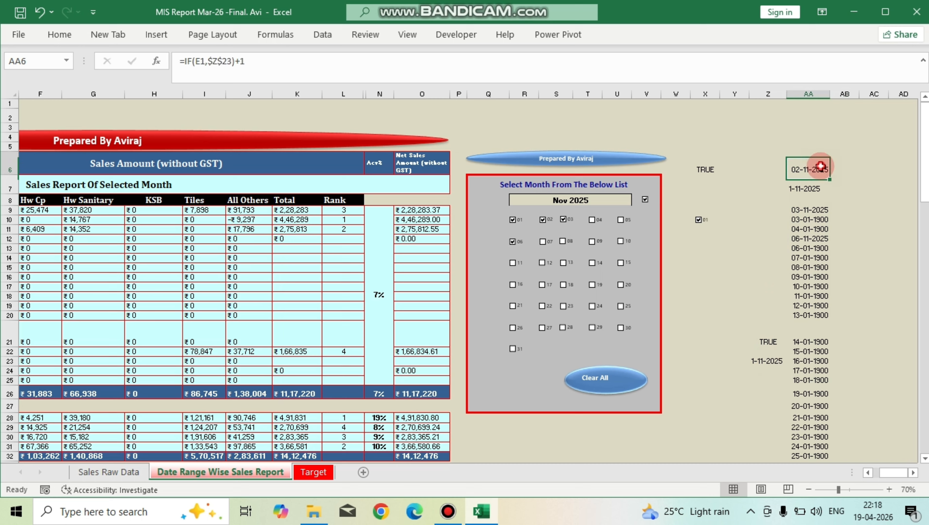
left_click(818, 211)
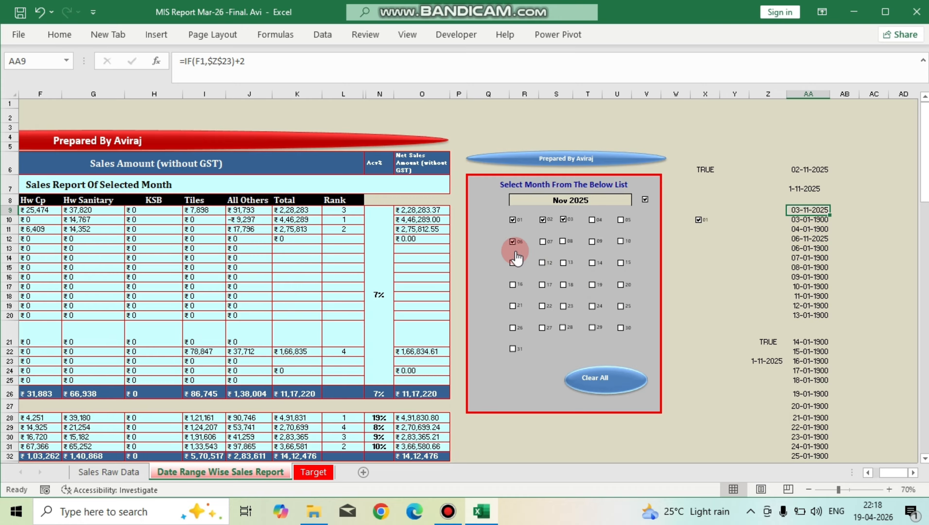
left_click(809, 239)
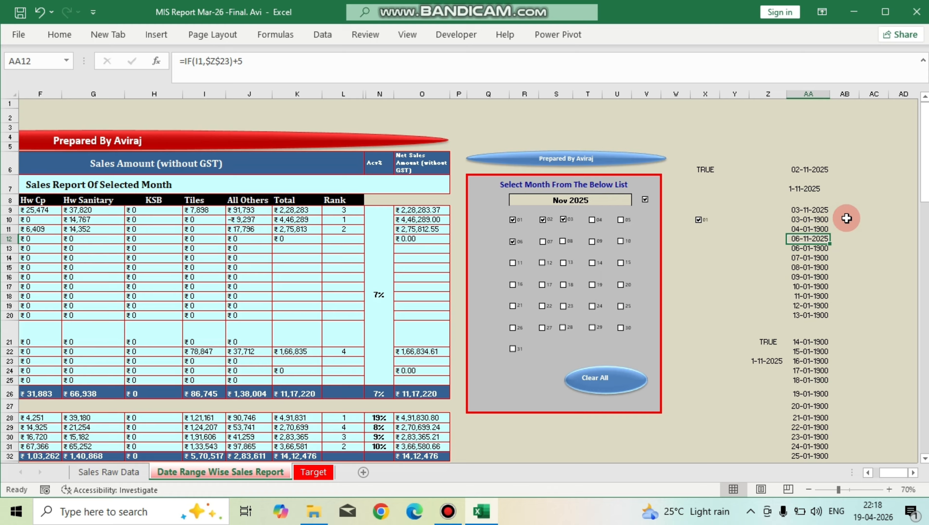
left_click_drag(814, 249, 821, 331)
left_click_drag(812, 362, 814, 446)
left_click(879, 363)
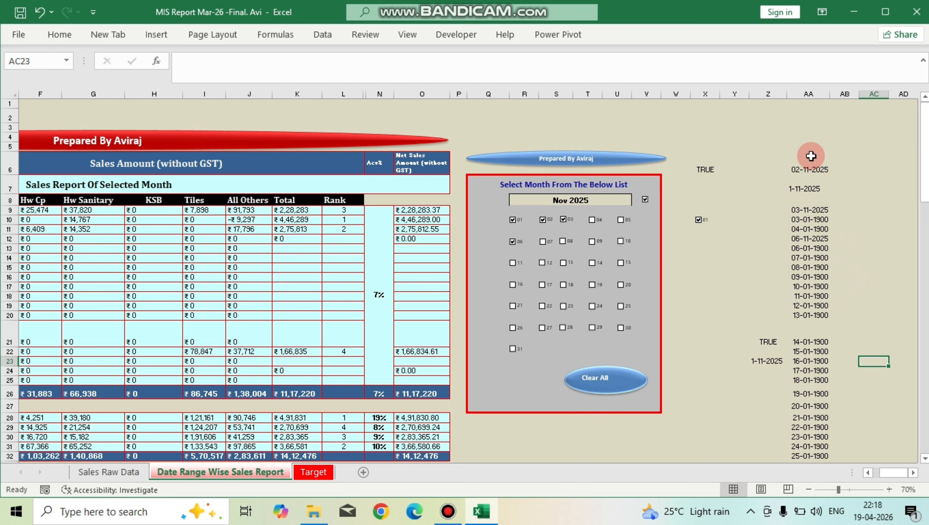
Compare the helper dates in column AA with the Date column on the Sales Raw Data sheet.
left_click_drag(811, 156, 808, 340)
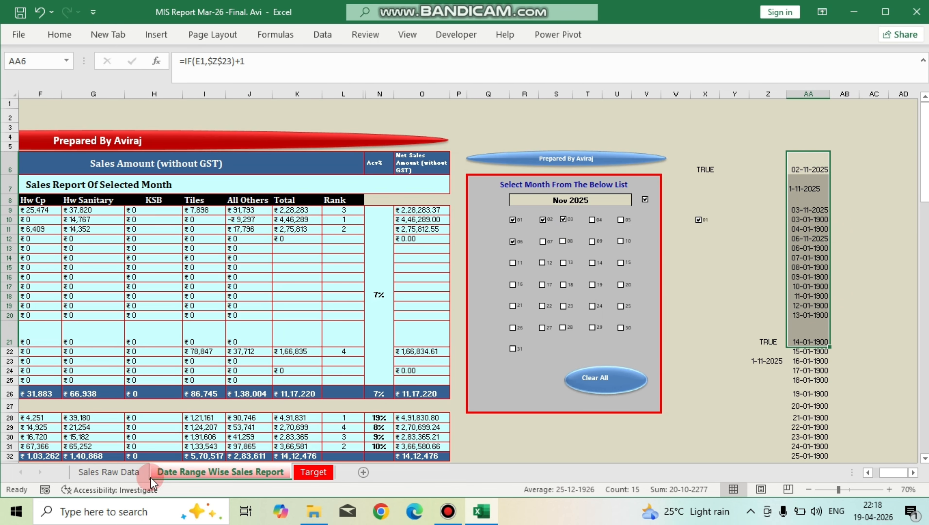
left_click(84, 476)
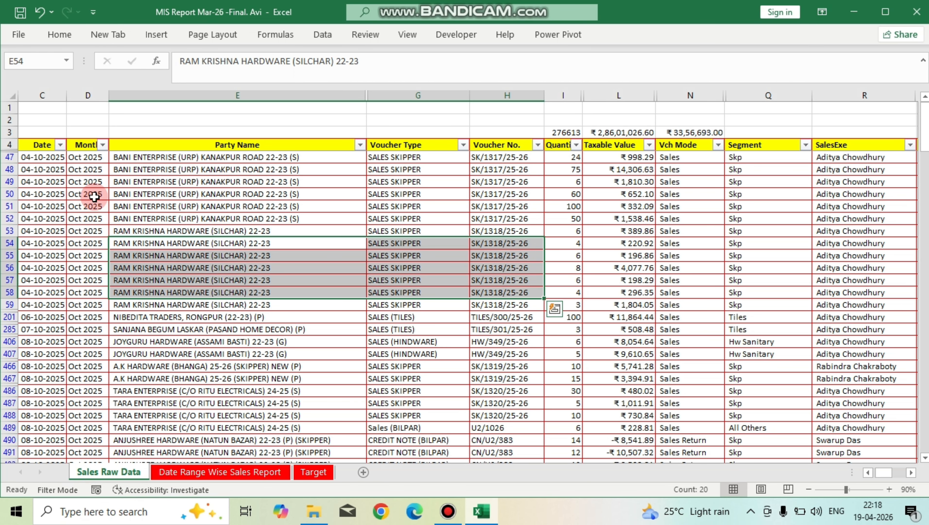
left_click_drag(42, 144, 44, 419)
left_click(272, 474)
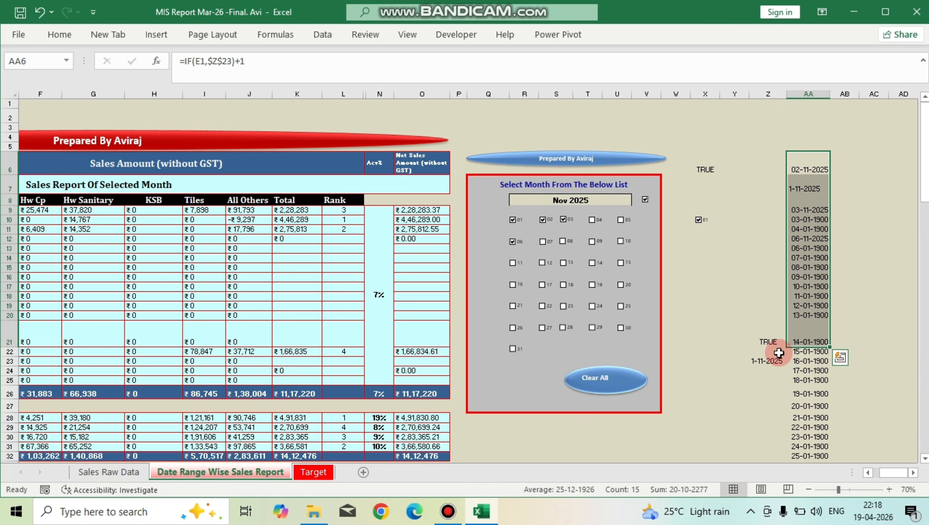
Clear the date formula from cell Z23 on the Date Range Wise Sales Report sheet.
left_click(776, 361)
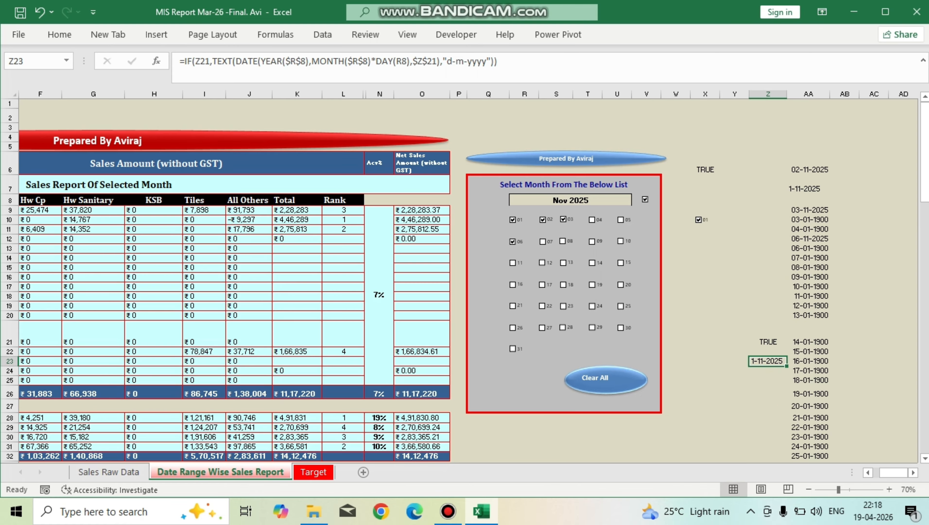
key("Delete")
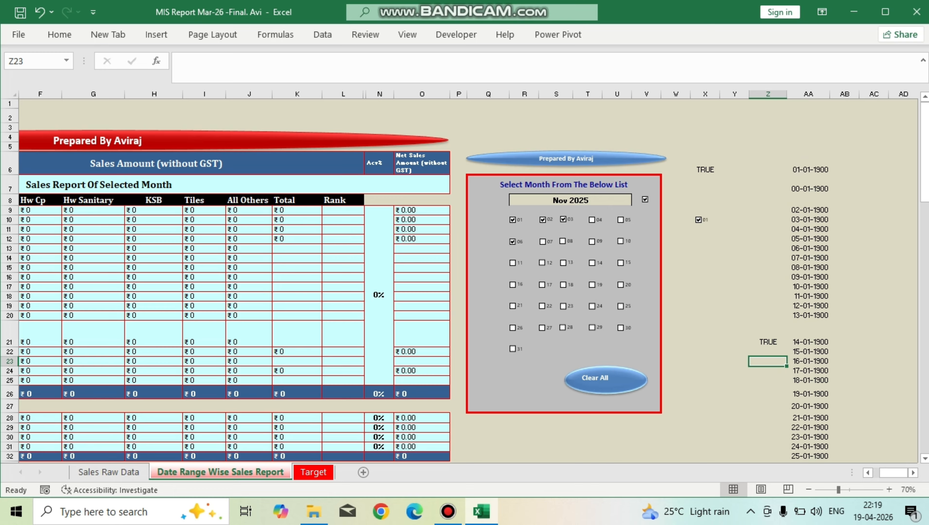
type("=")
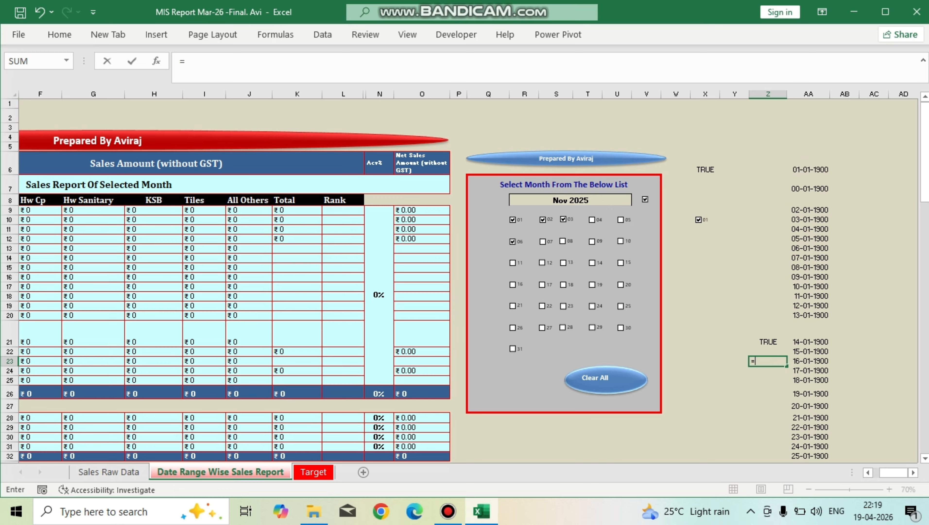
type("IF(")
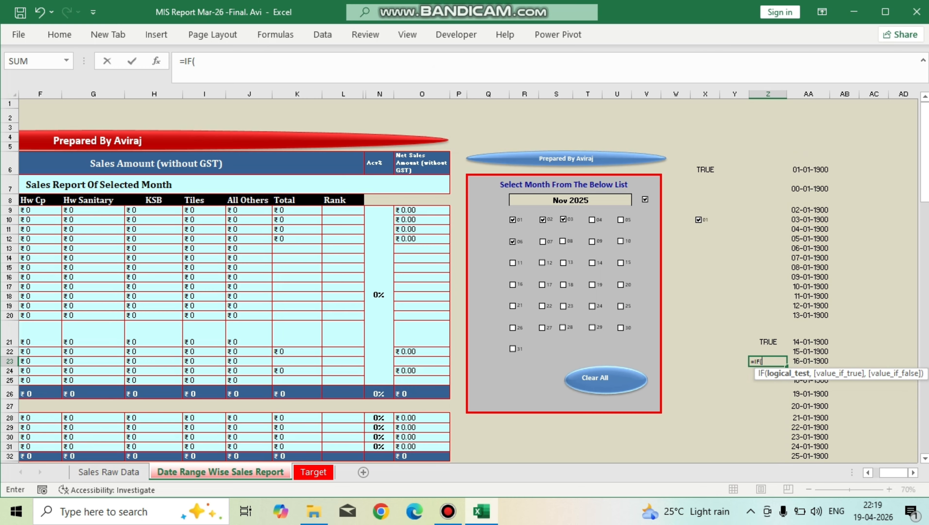
key("Escape")
Examine cell Z21 and the value and cell link settings of the check box beside the month selector.
left_click(765, 342)
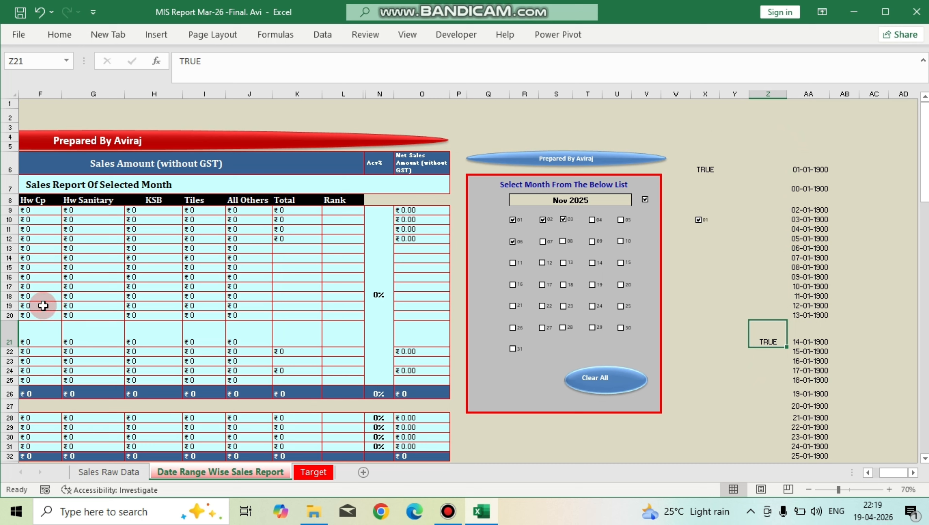
left_click(3, 338)
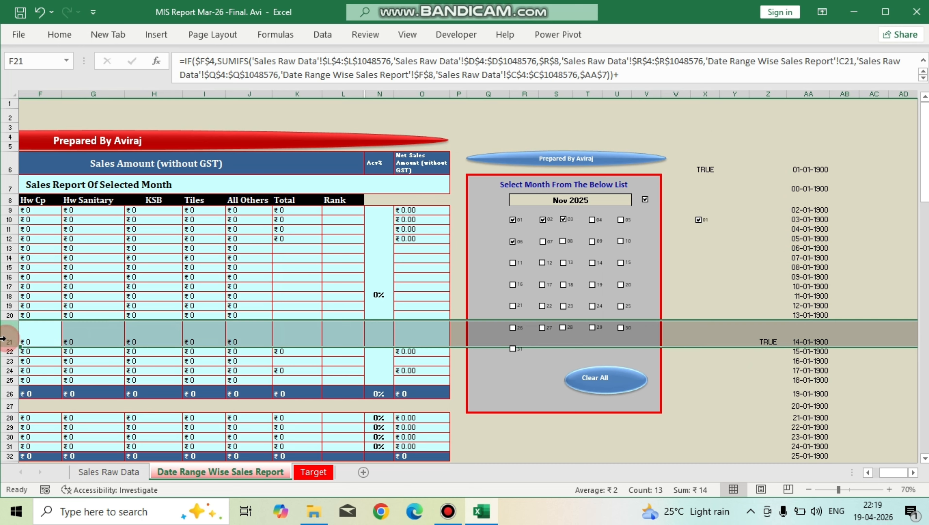
left_click(768, 339)
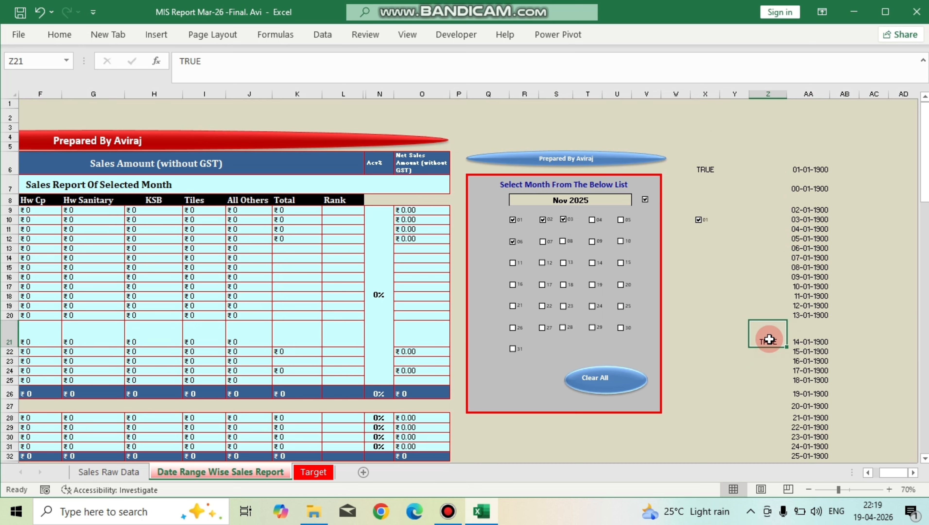
right_click(643, 206)
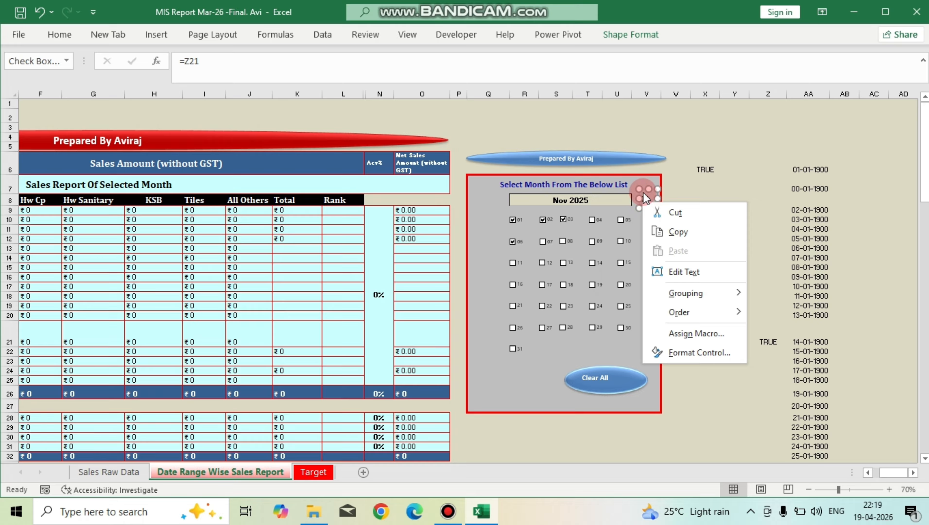
right_click(644, 199)
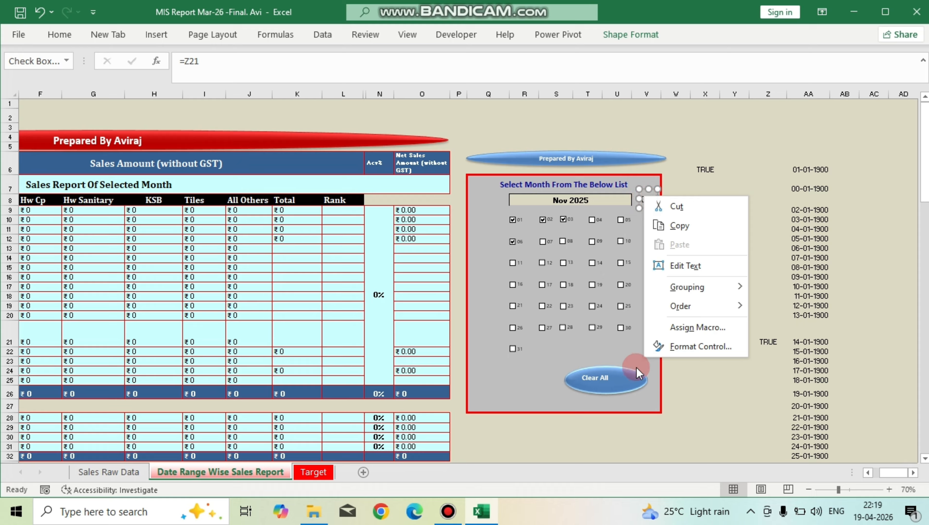
left_click(680, 307)
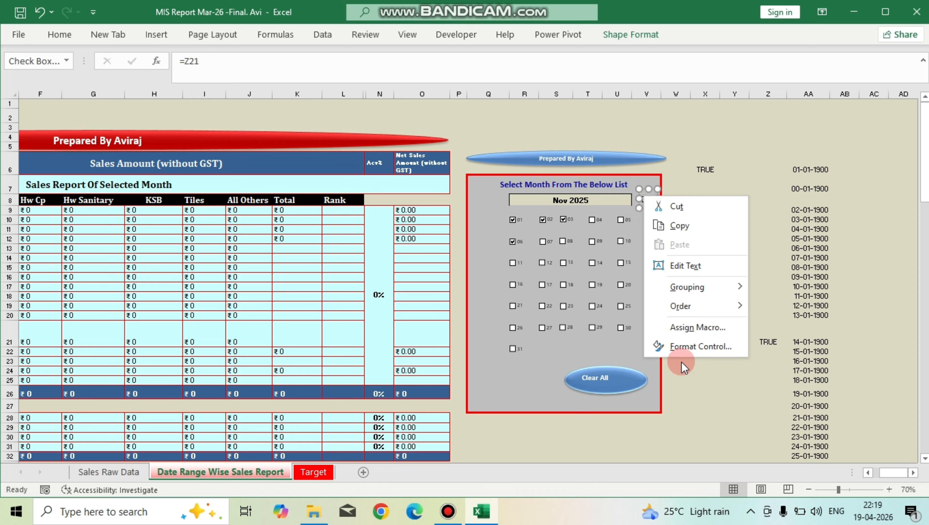
left_click(685, 345)
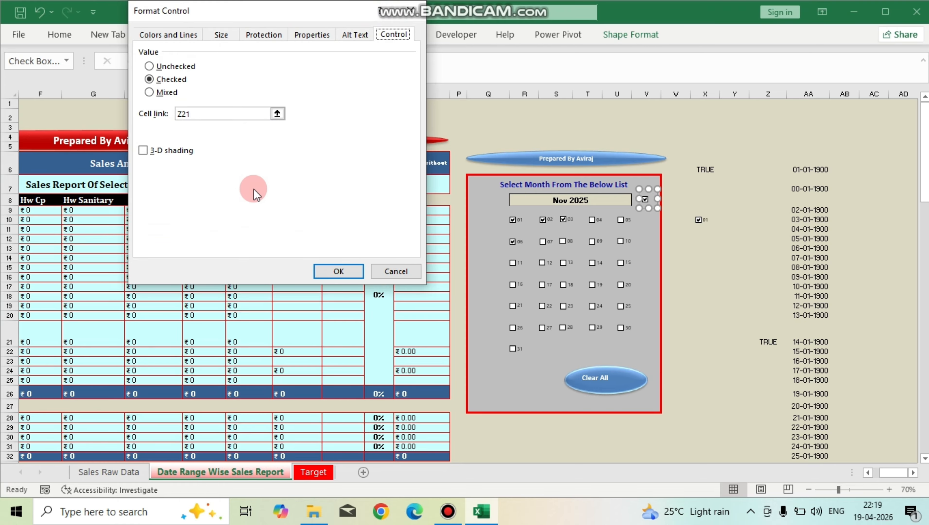
left_click(396, 271)
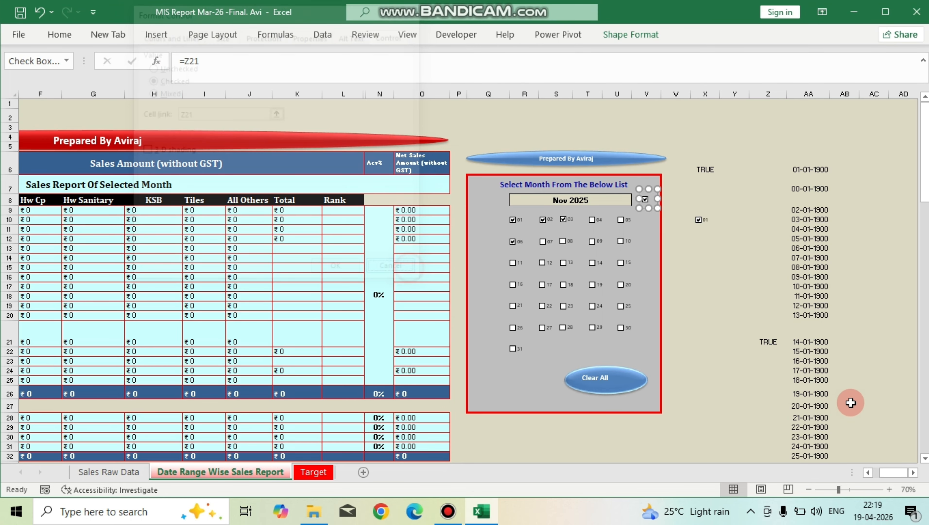
Toggle the check box beside the month selector off and on again to check its effect on Z21.
left_click(767, 342)
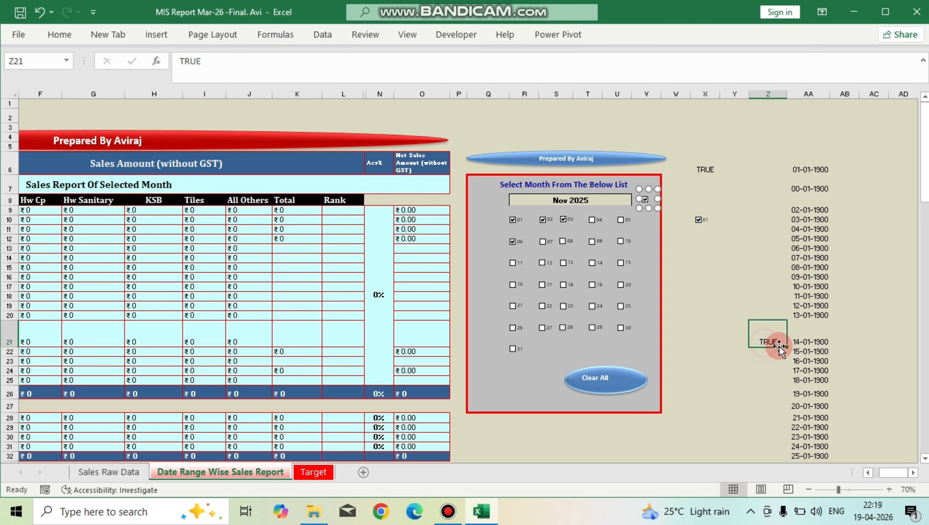
left_click(645, 199)
left_click(645, 199)
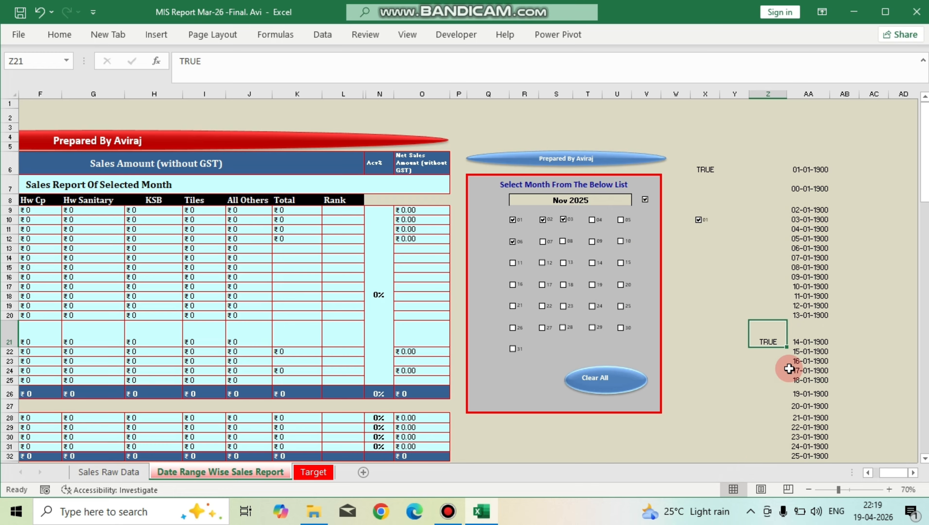
Begin an IF formula in Z23 that tests Z21 and nests DATE inside TEXT as the value if true.
left_click(768, 362)
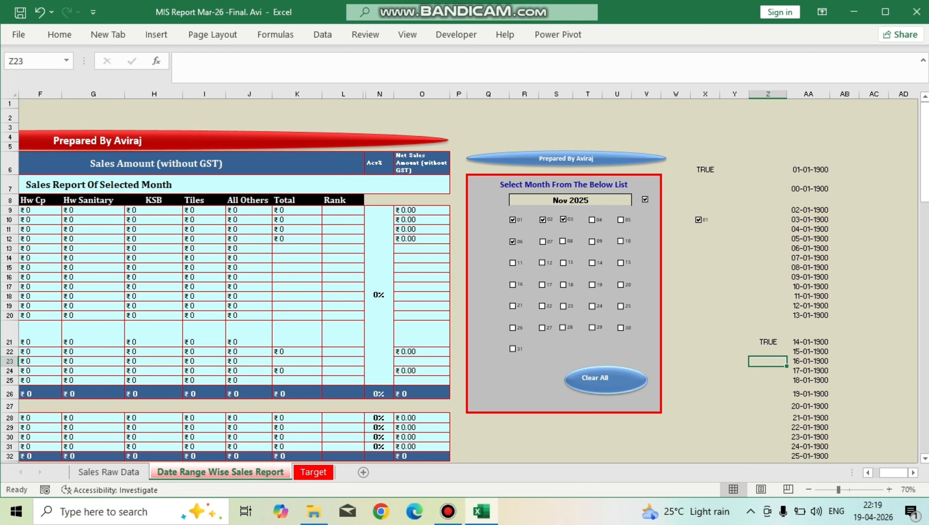
left_click(767, 340)
left_click(772, 364)
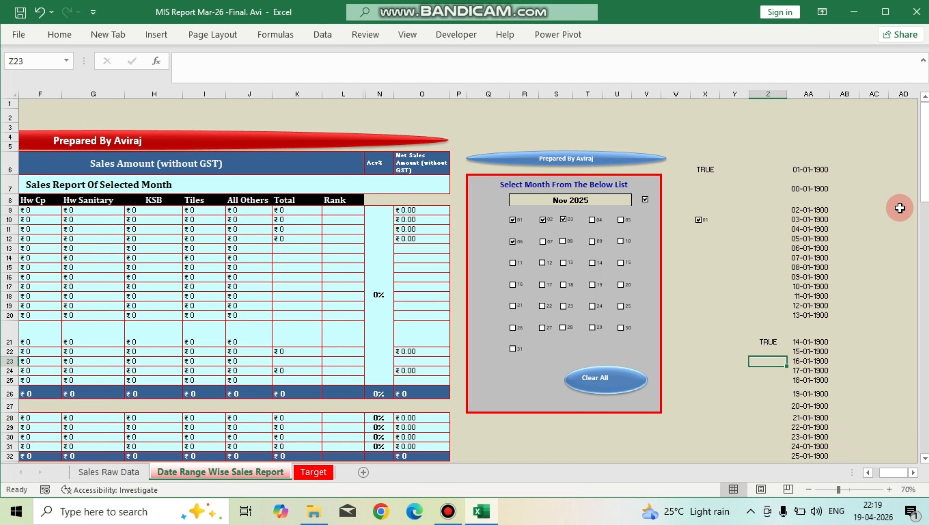
type("=IF(")
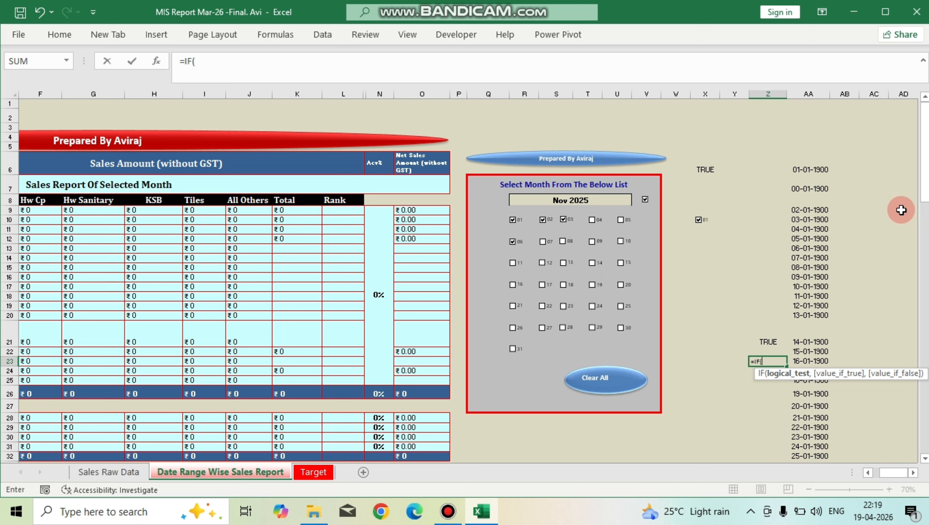
left_click(767, 340)
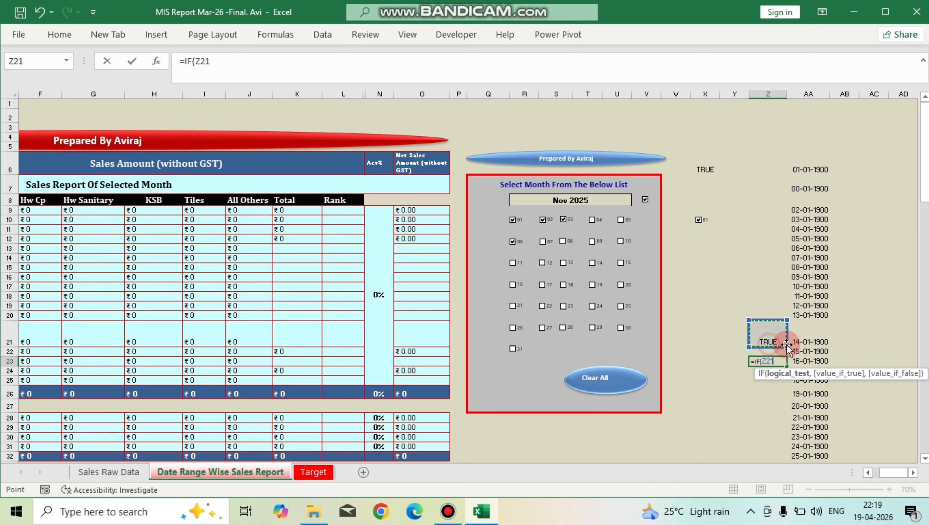
type(",")
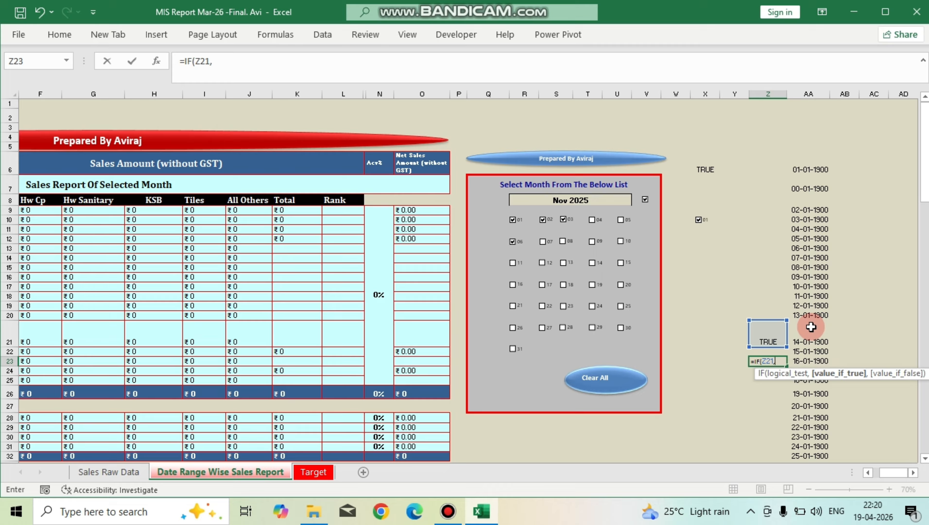
type("text")
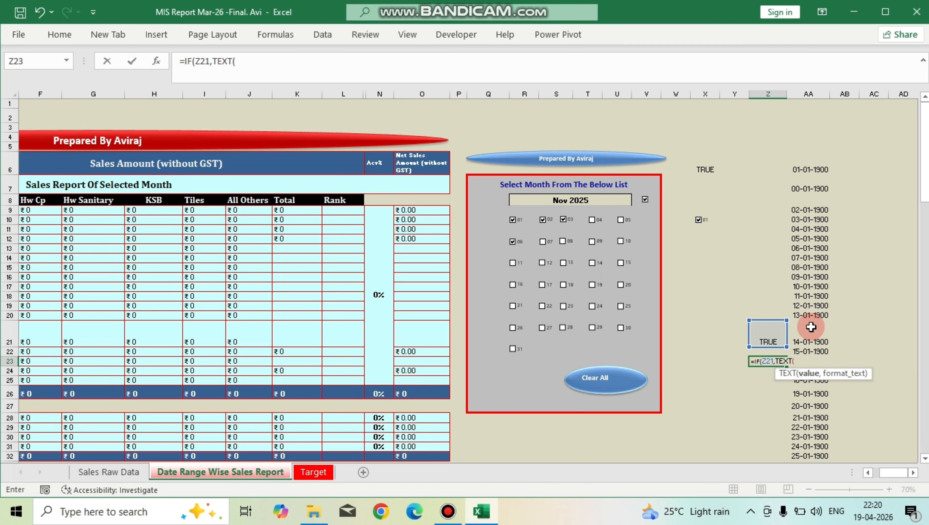
type("(date")
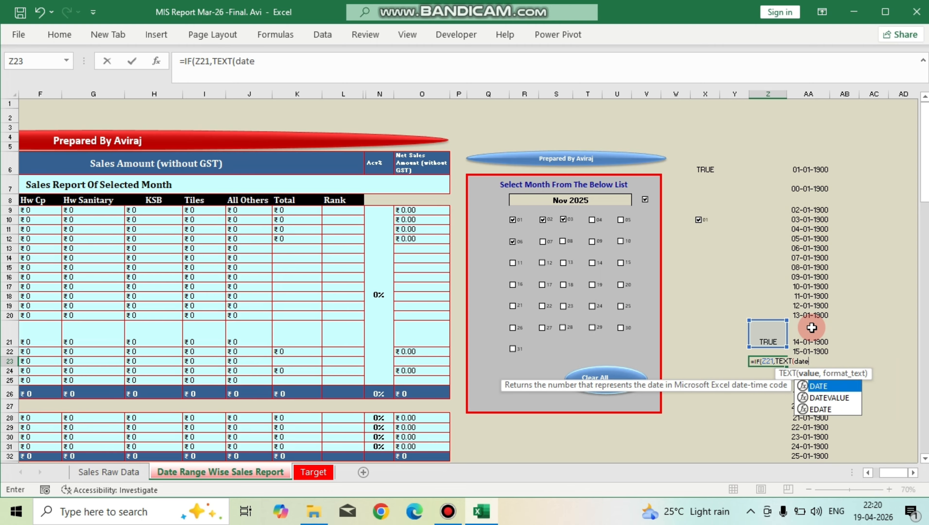
key("Tab")
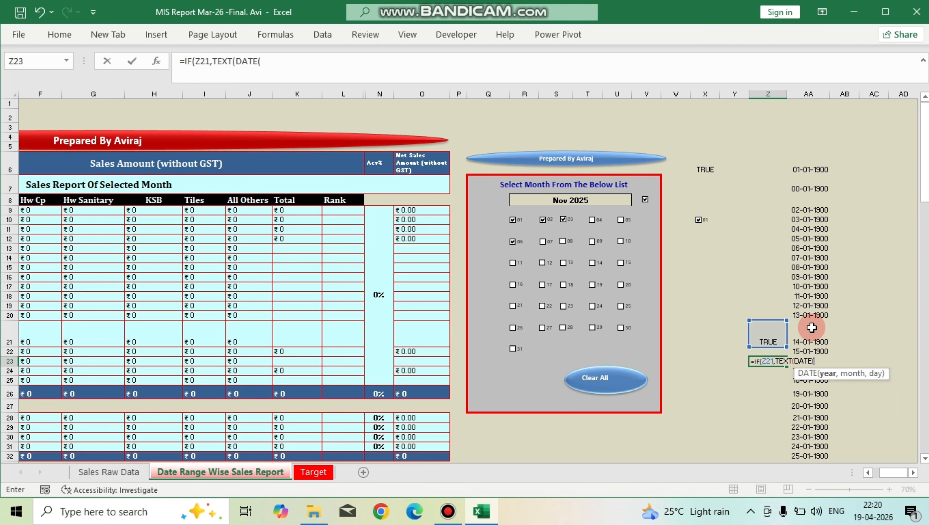
Enter YEAR($R$8) as the year argument of the DATE function in Z23's formula.
type("year")
key("Tab")
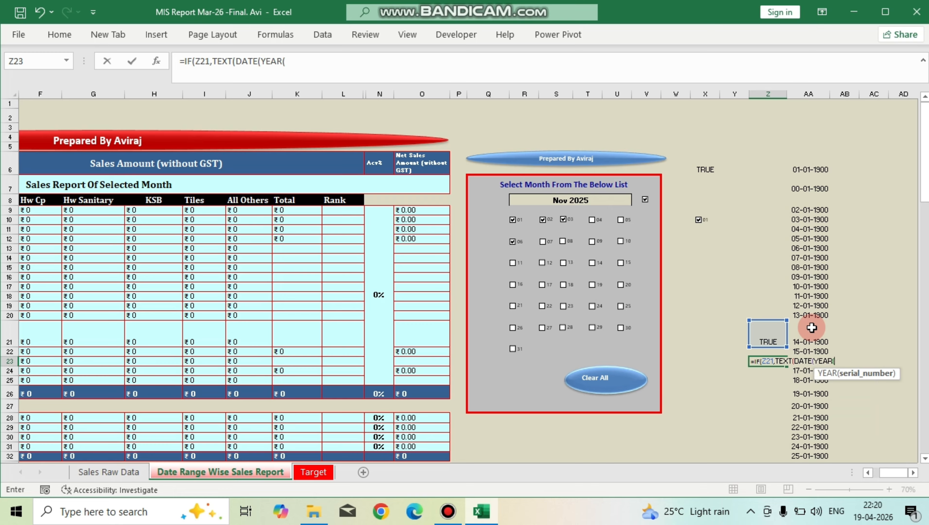
left_click(560, 201)
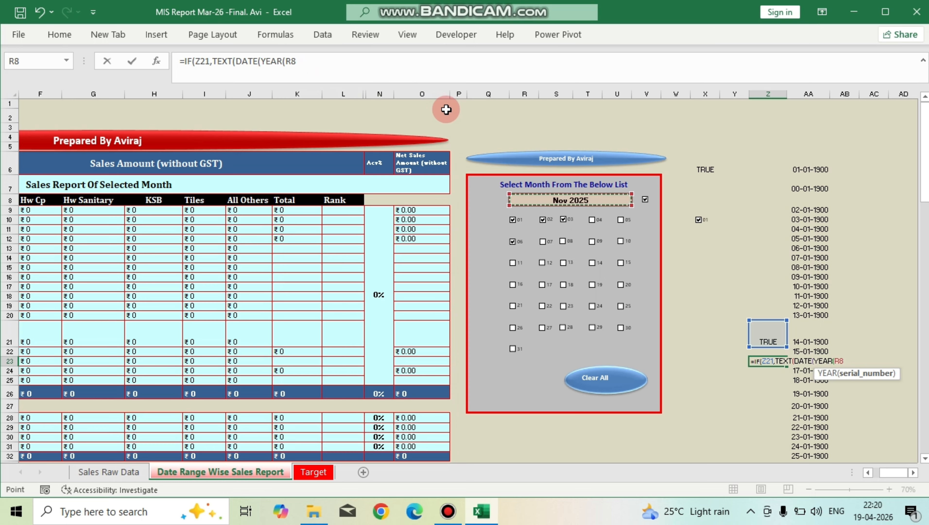
key("F4")
type(")")
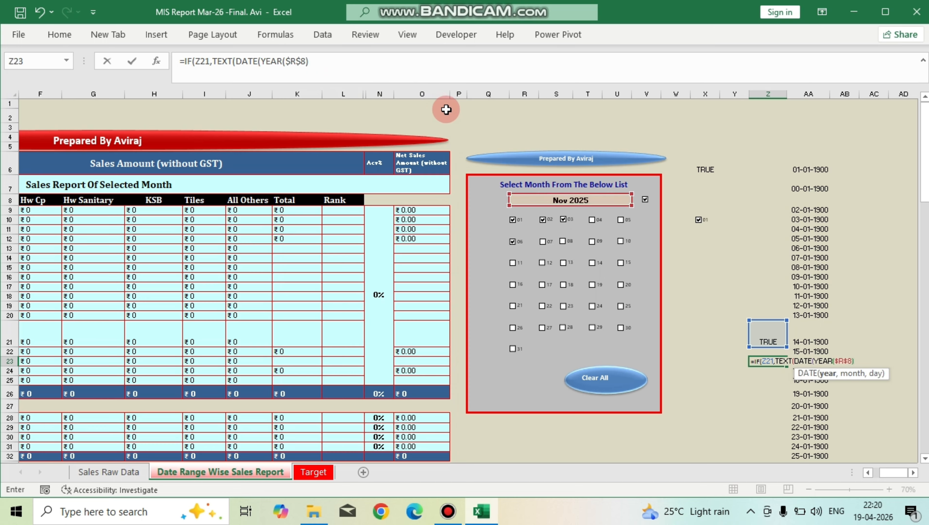
Enter MONTH($R$8)*DAY(R8) as the month argument of the DATE function in Z23's formula.
type(",month(")
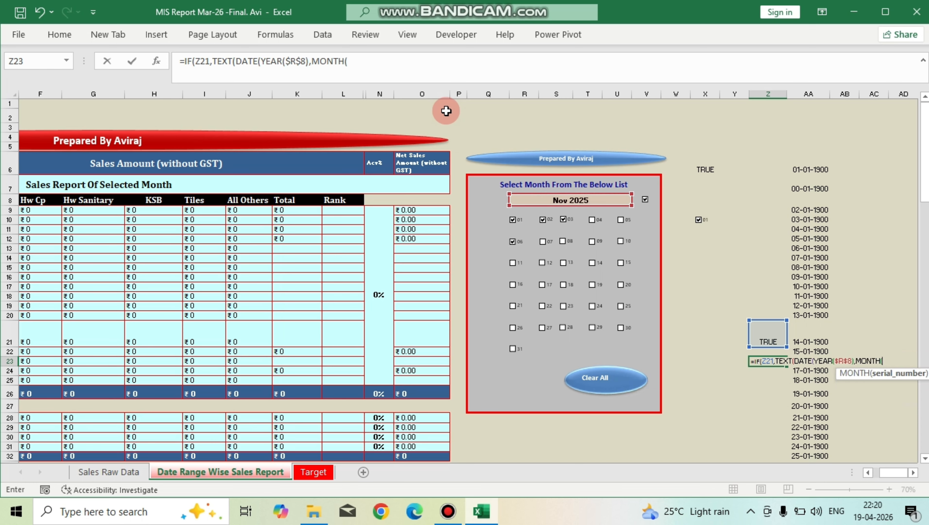
left_click(578, 198)
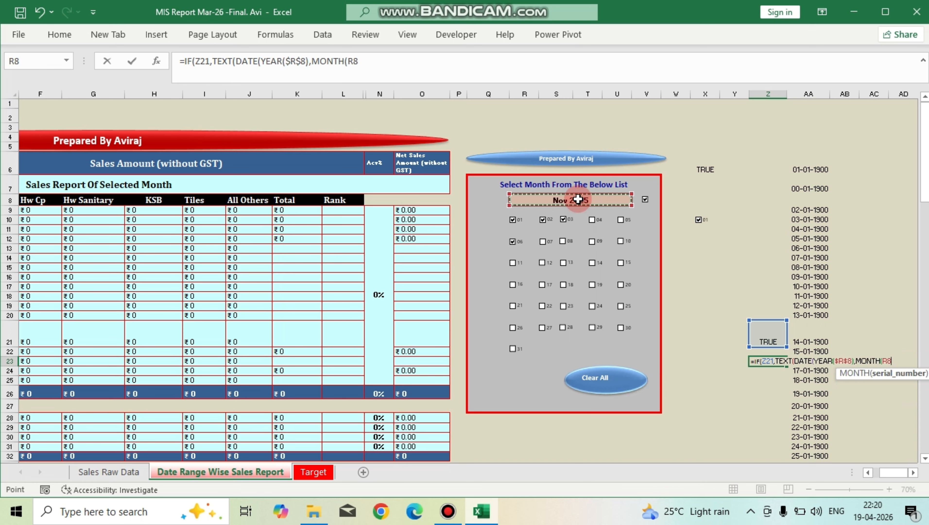
key("F4")
type(")")
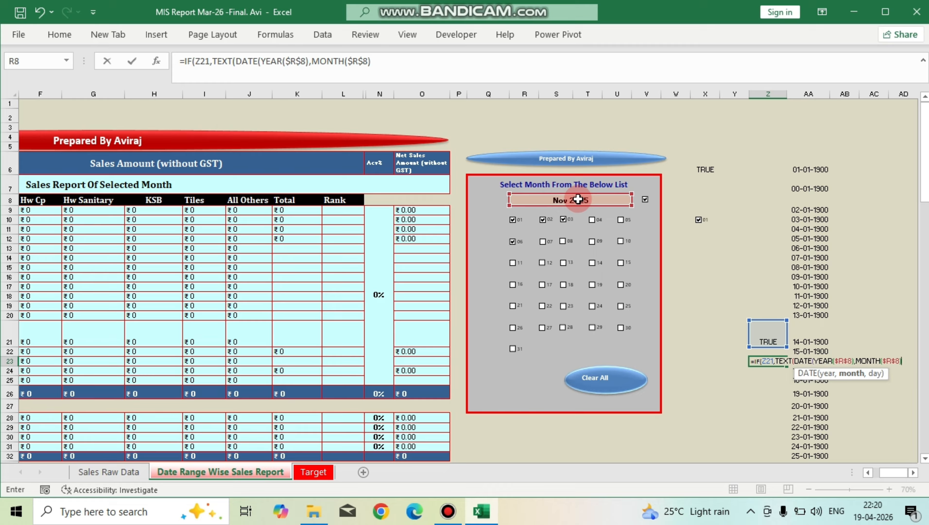
type("*DAY(")
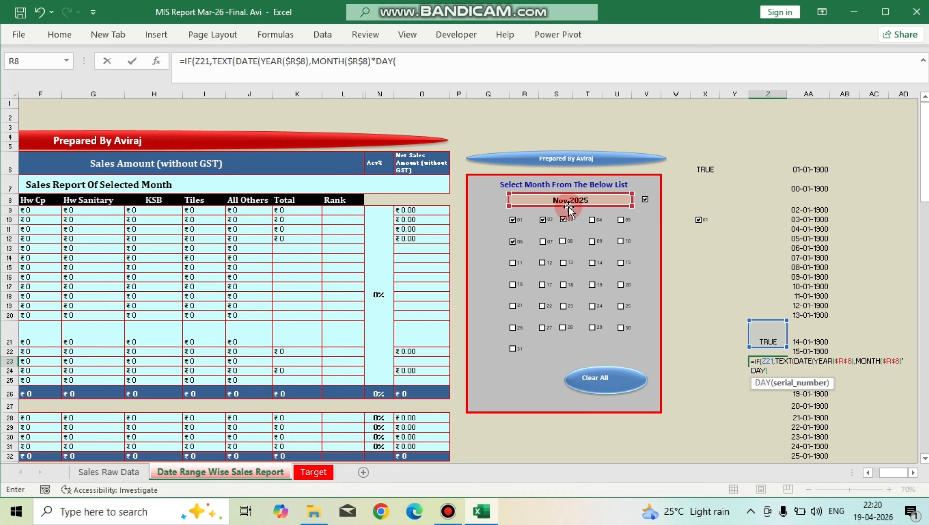
left_click(569, 205)
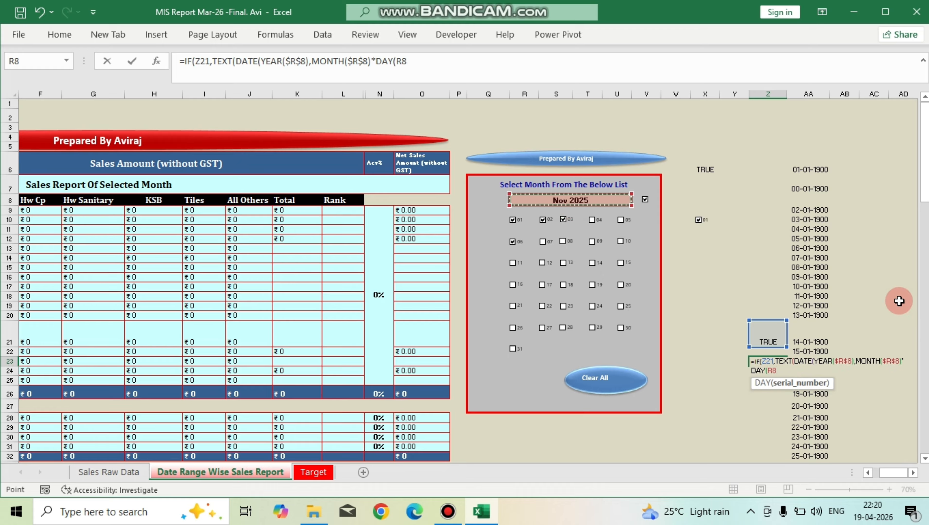
type(")")
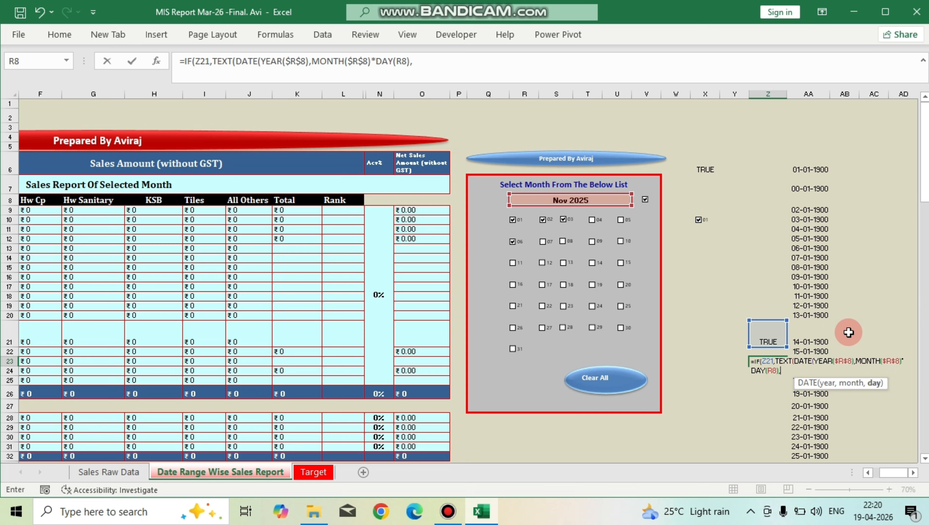
type(",")
Complete Z23's formula with $Z$21 as the DATE function's day argument and "d-m-yyyy" as the TEXT format.
left_click(766, 340)
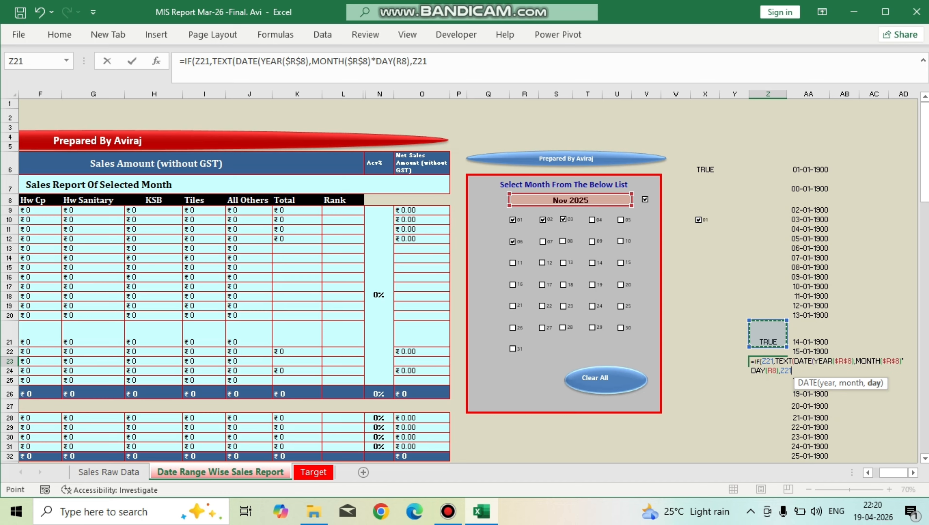
key("F4")
type(")")
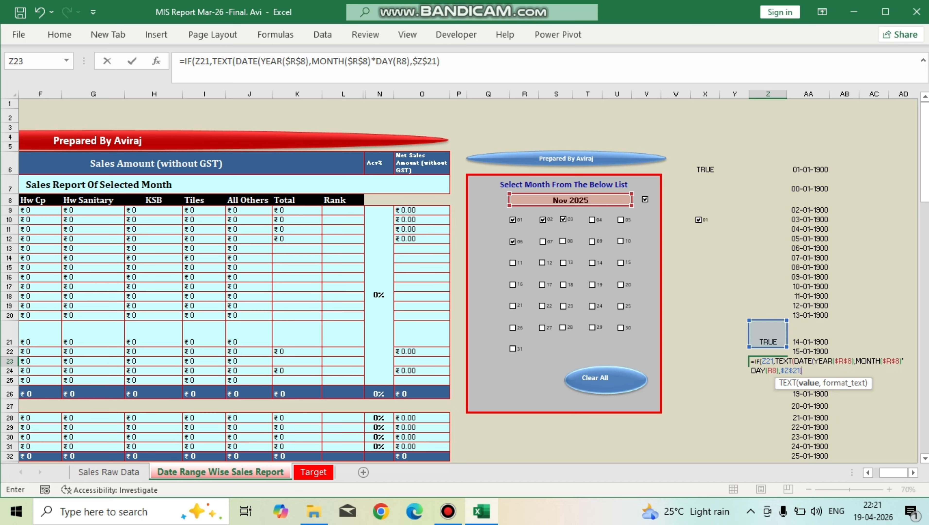
type(",\"d-m-yyyy\"))")
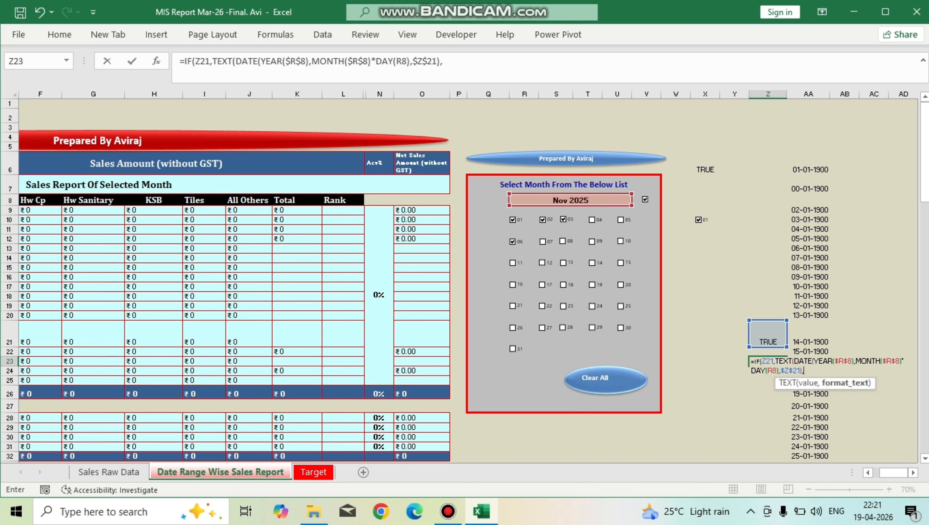
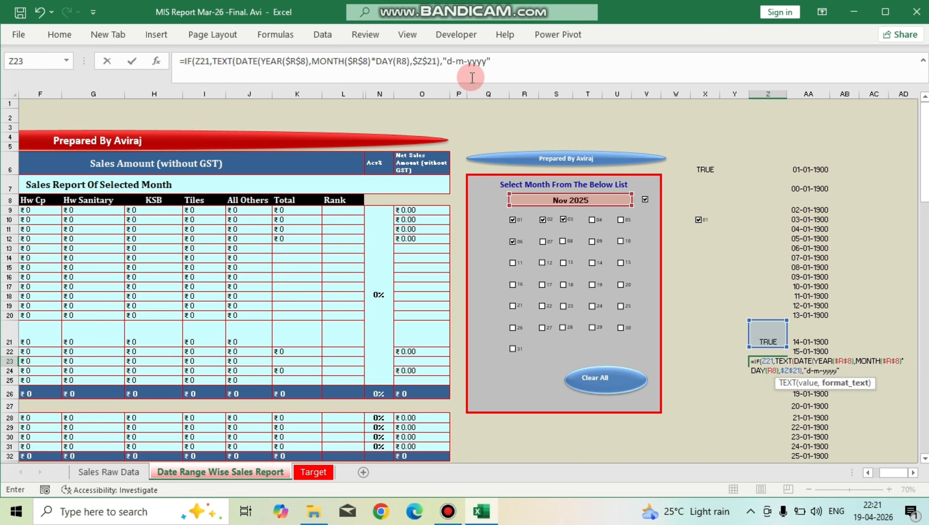
type("))")
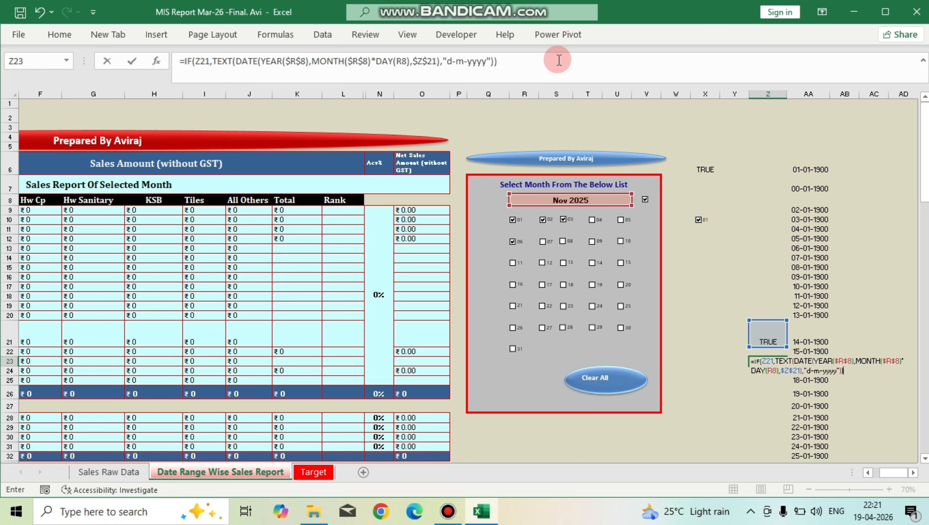
key("Return")
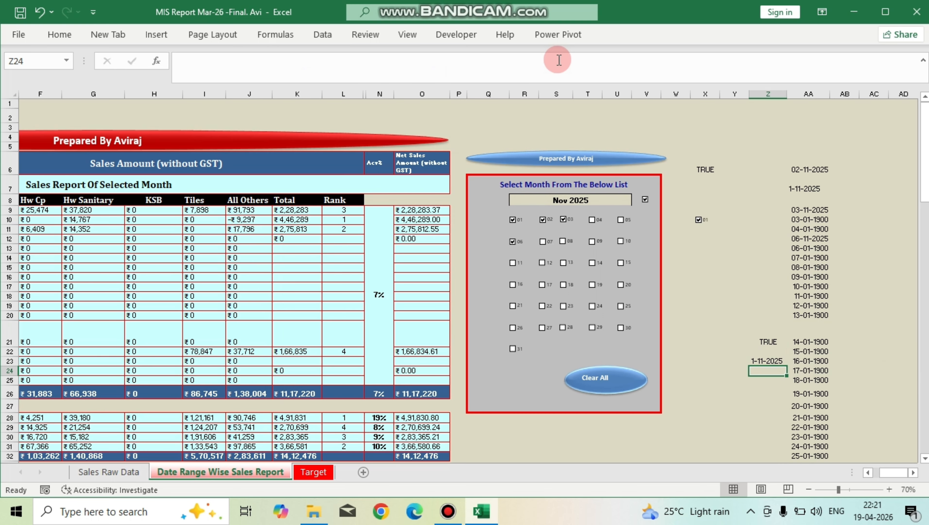
Change the selected month in R8 to Jan 2026 and check its effect on the date in Z23.
key("Up")
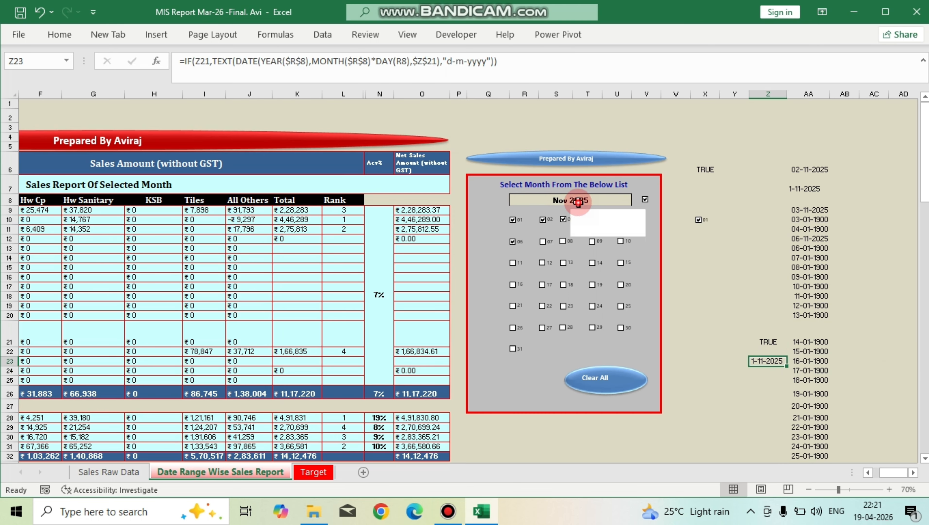
left_click(578, 201)
left_click(767, 361)
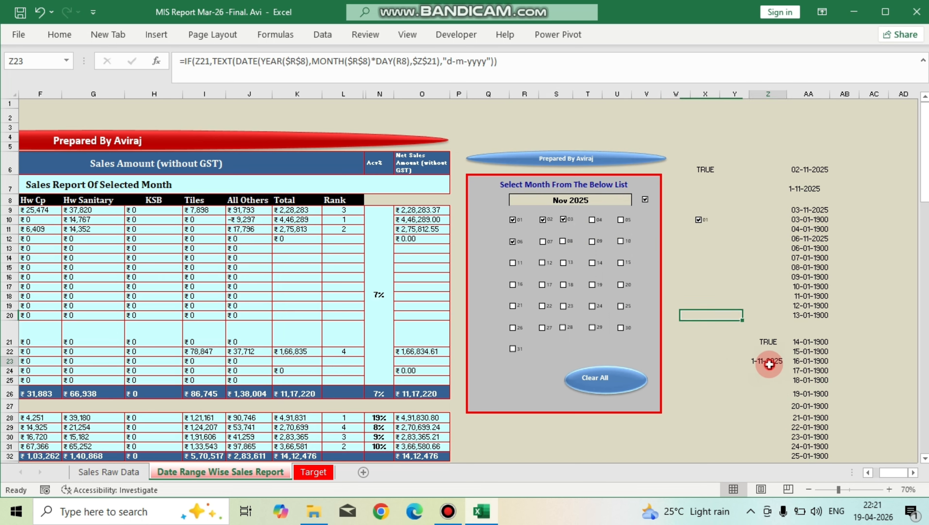
left_click(618, 199)
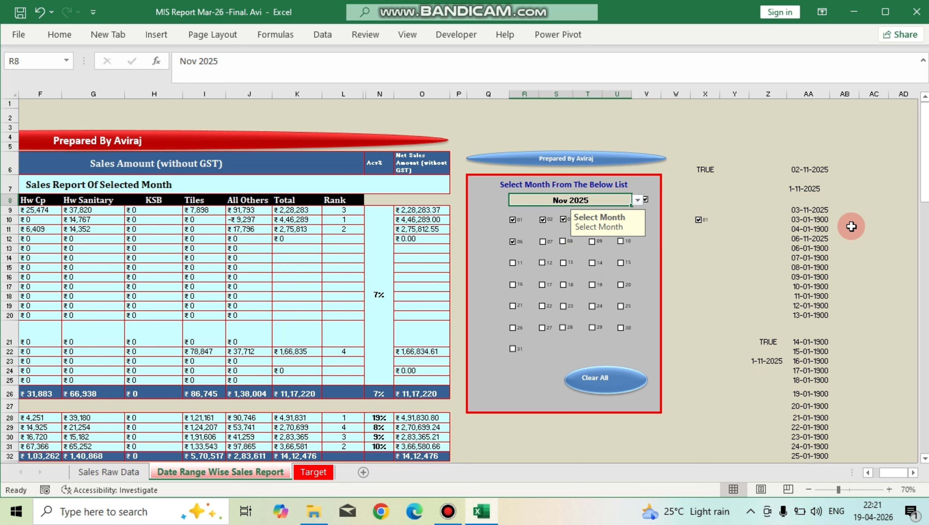
key("alt+Down")
key("Down")
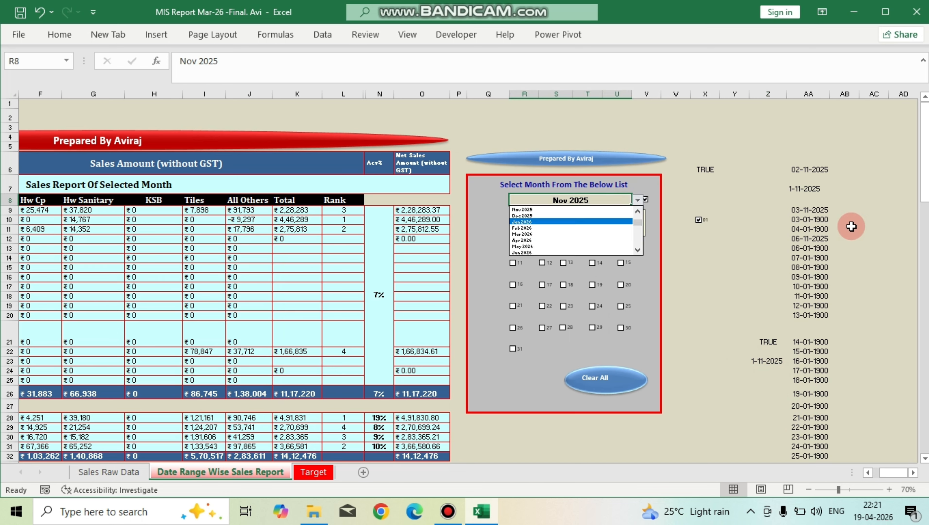
key("Return")
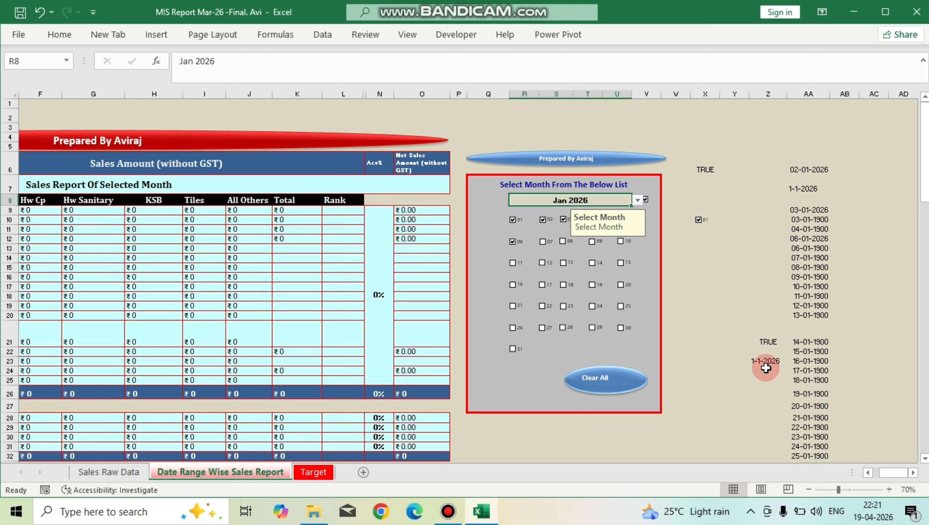
left_click(765, 360)
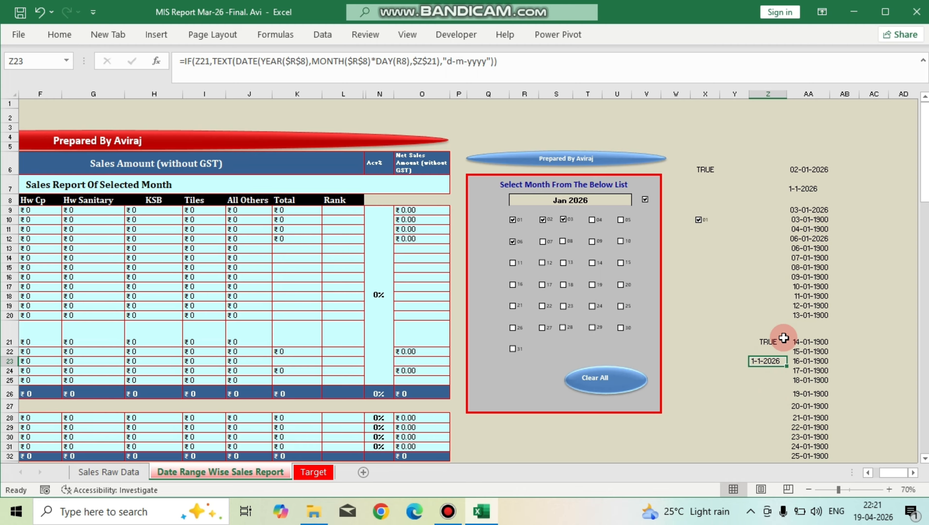
Examine cell Z21 and the cell references used by the IF formula in AA6.
left_click(768, 339)
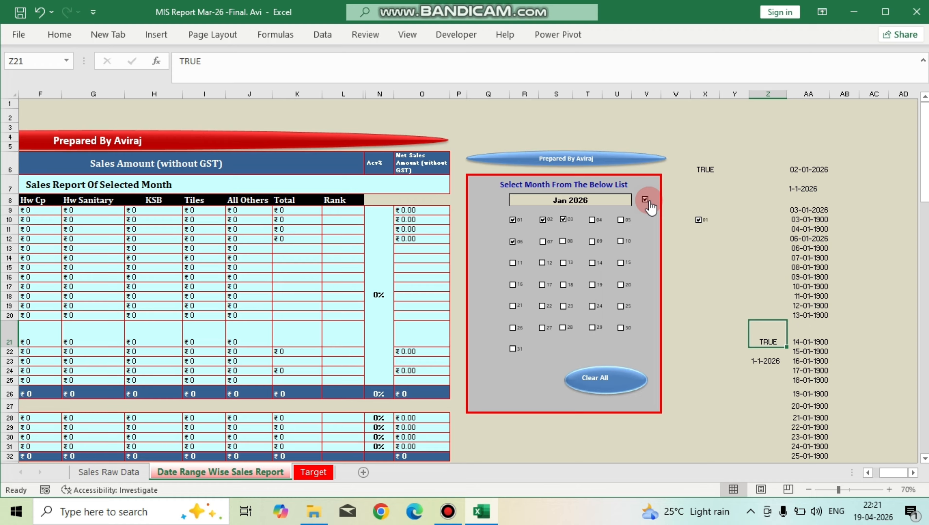
left_click(815, 166)
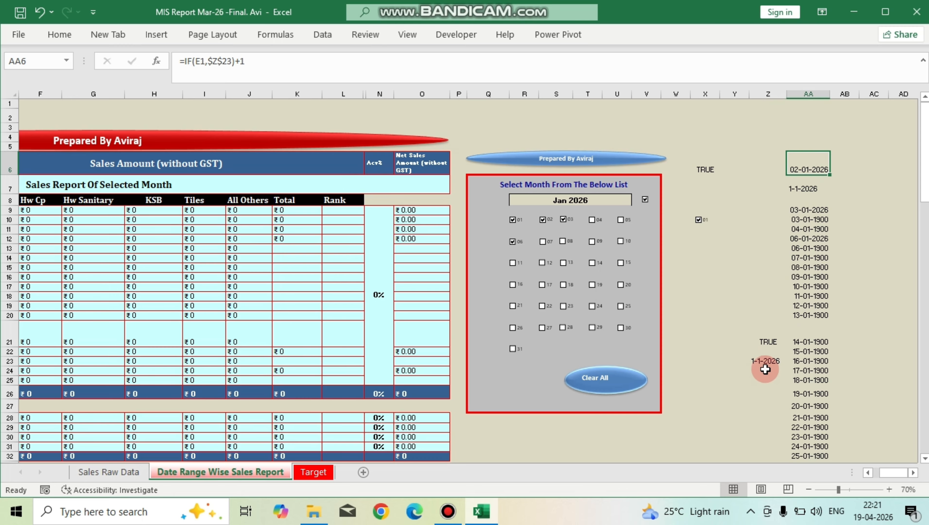
key("F2")
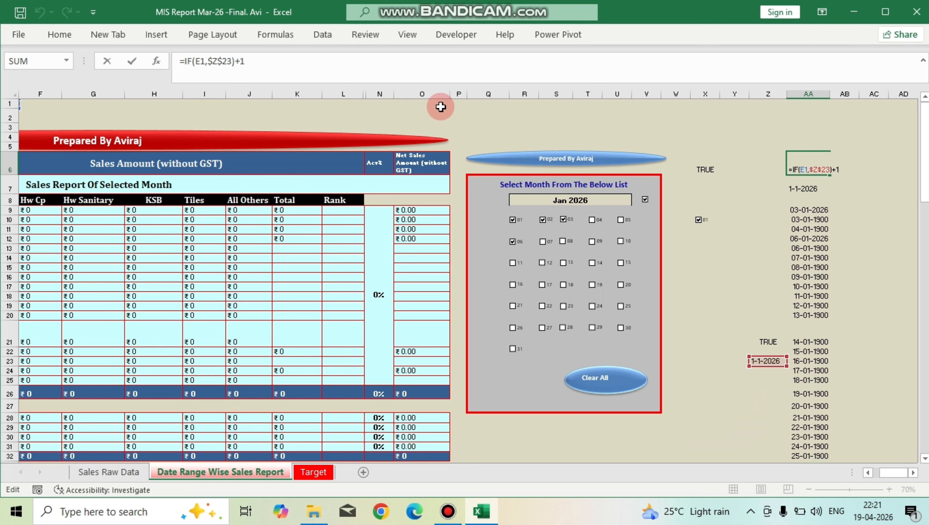
key("Escape")
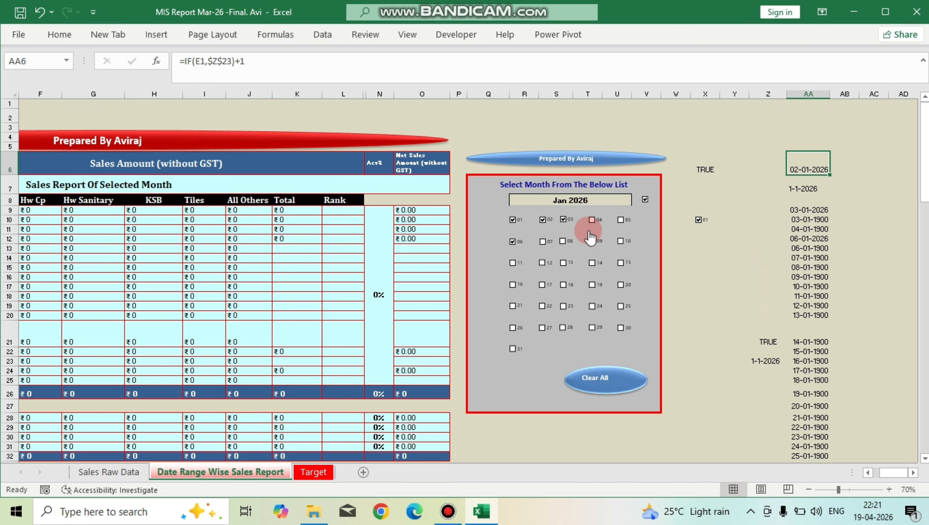
Open the control settings of the day 02 check box and examine its value and cell link.
right_click(544, 226)
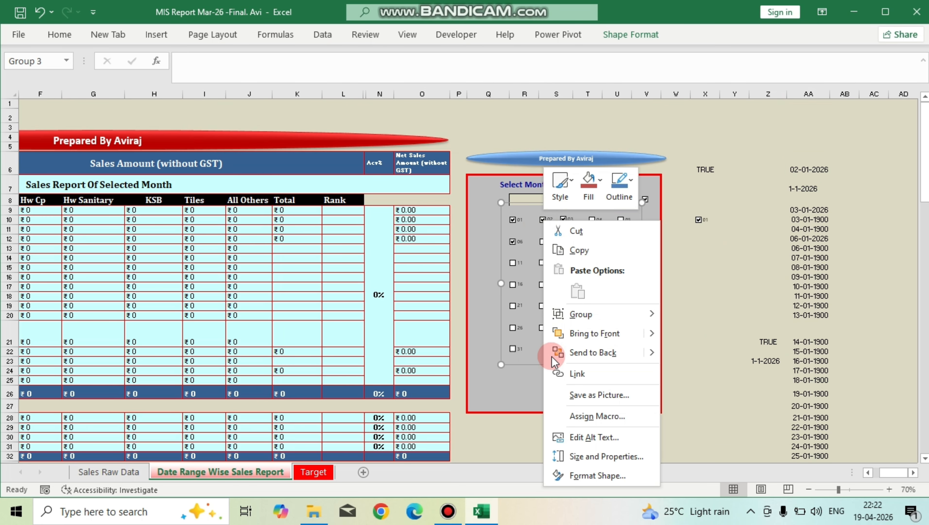
left_click(730, 241)
left_click(549, 218)
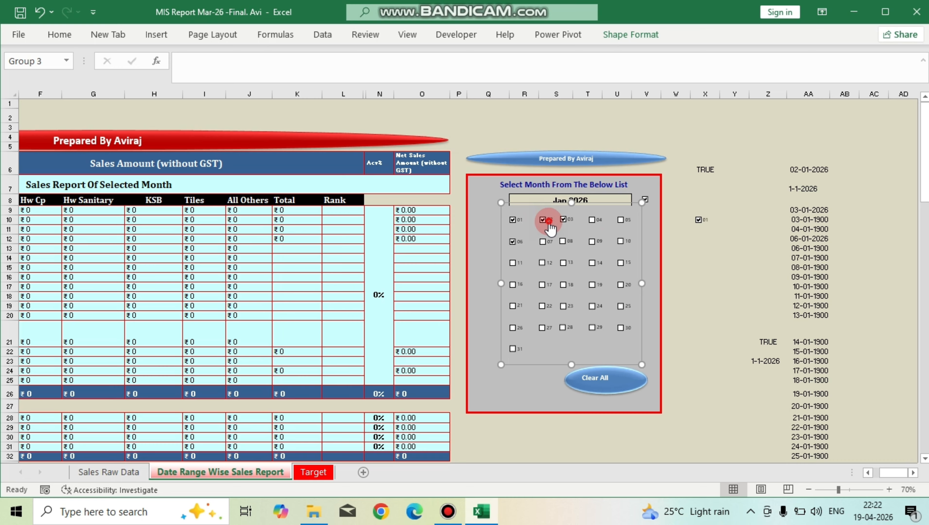
left_click(548, 220)
right_click(548, 220)
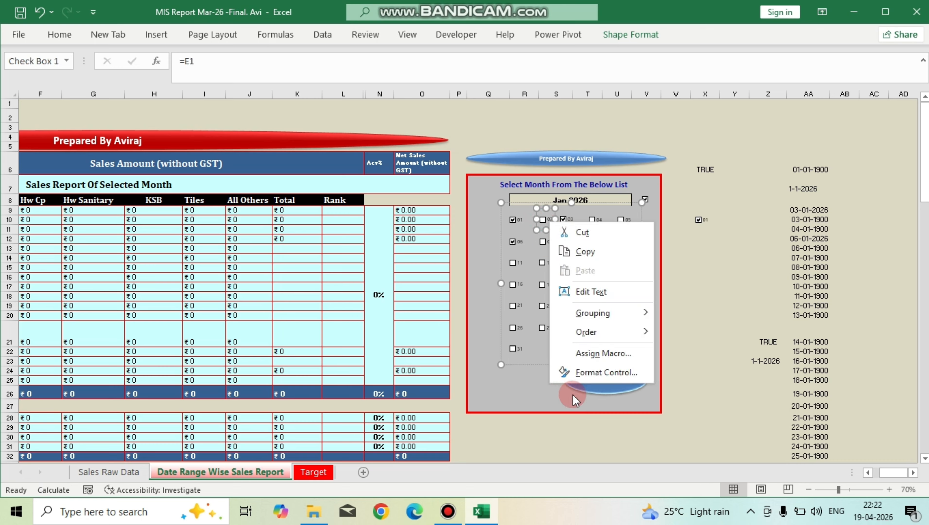
left_click(586, 369)
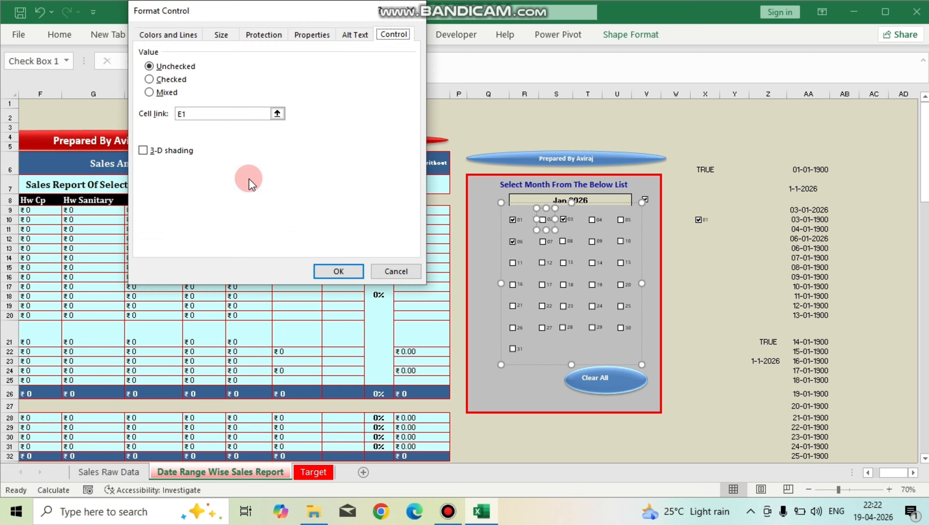
left_click(190, 116)
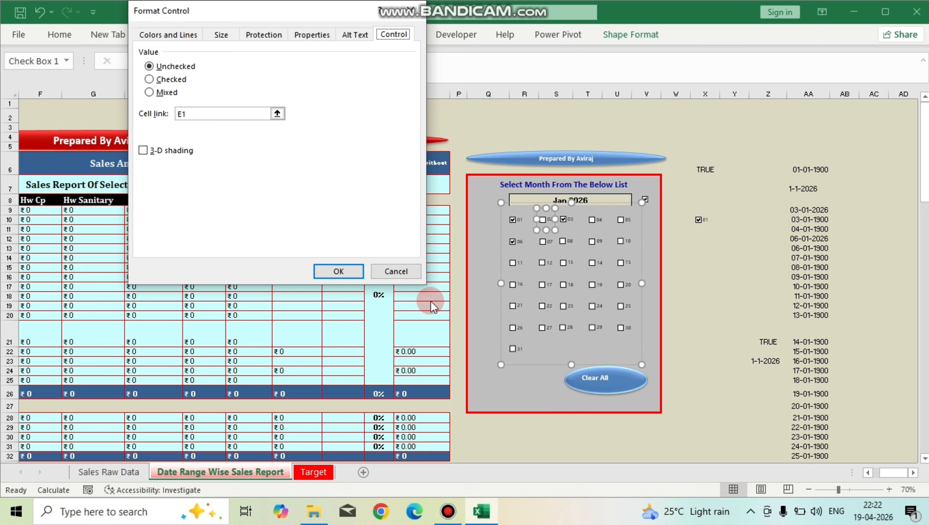
Close the day 02 check box's control settings unchanged, select cell AA6 and tick day 02 in the month selector.
left_click(395, 271)
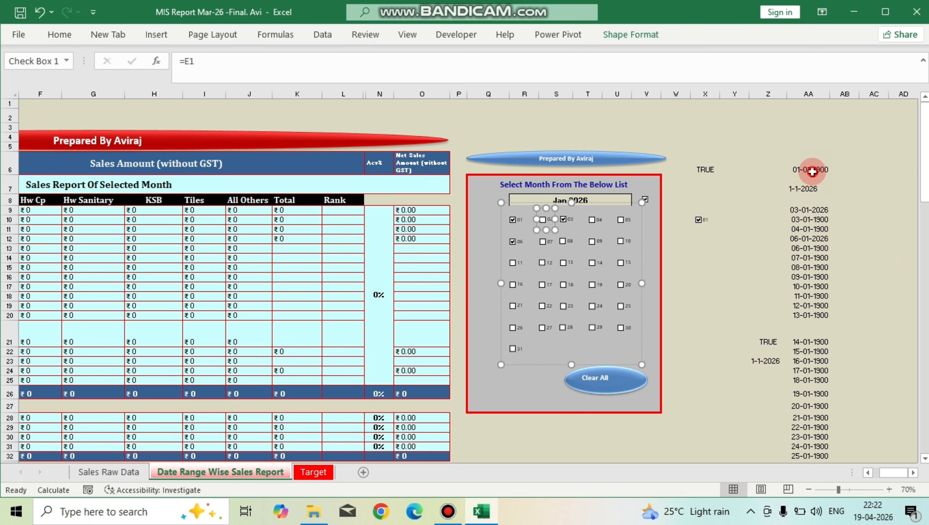
left_click(811, 170)
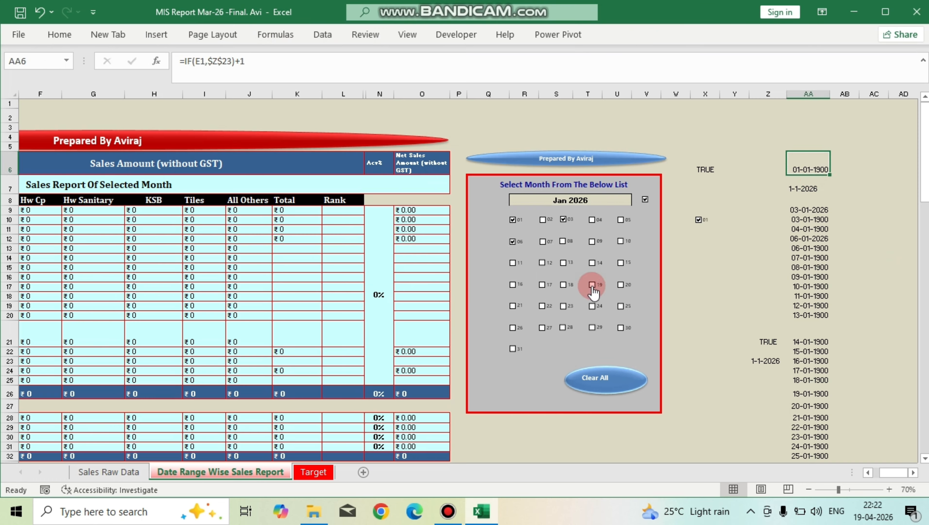
left_click(544, 220)
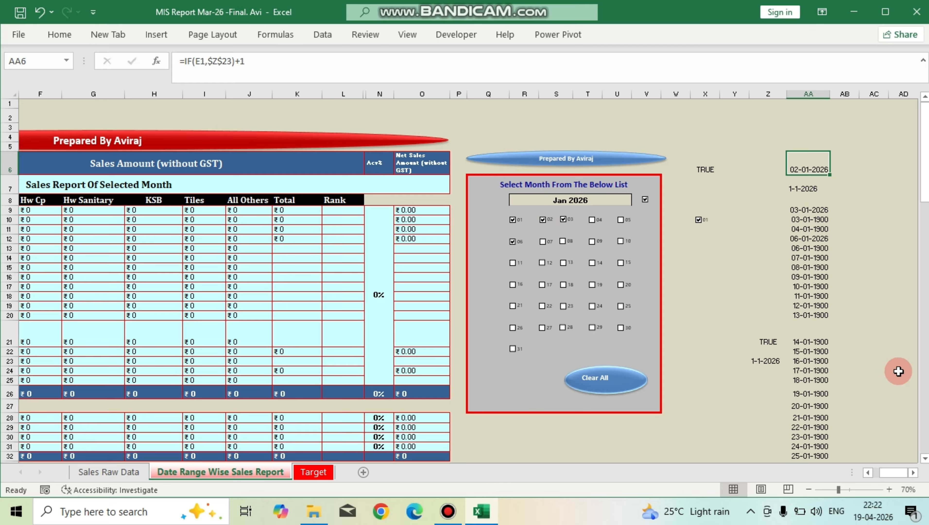
Examine the date formulas in cells AA6 and AA9 and the start-date formula they reference in Z23.
left_click(770, 360)
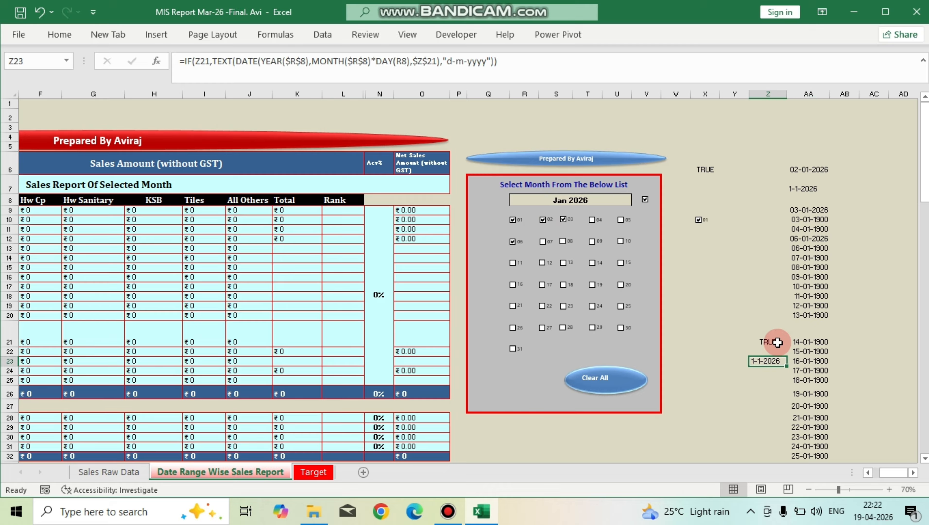
left_click(823, 168)
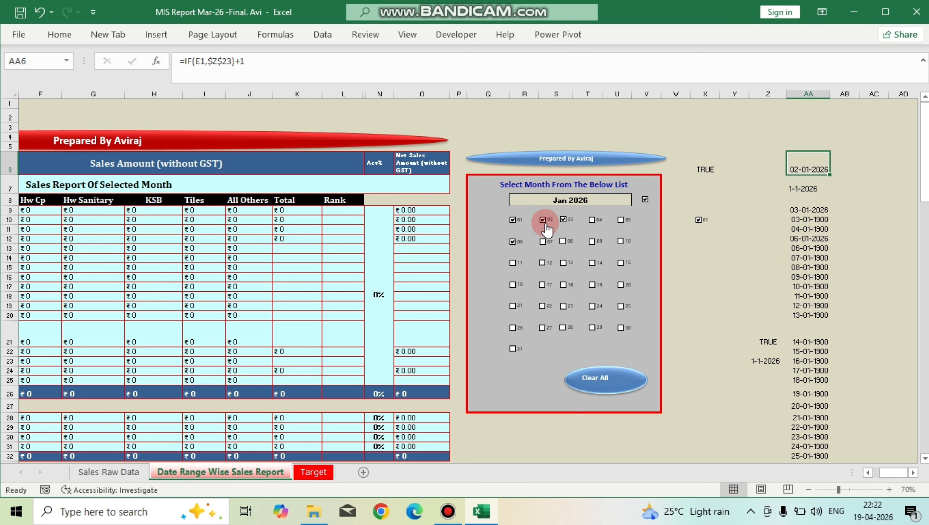
left_click(765, 362)
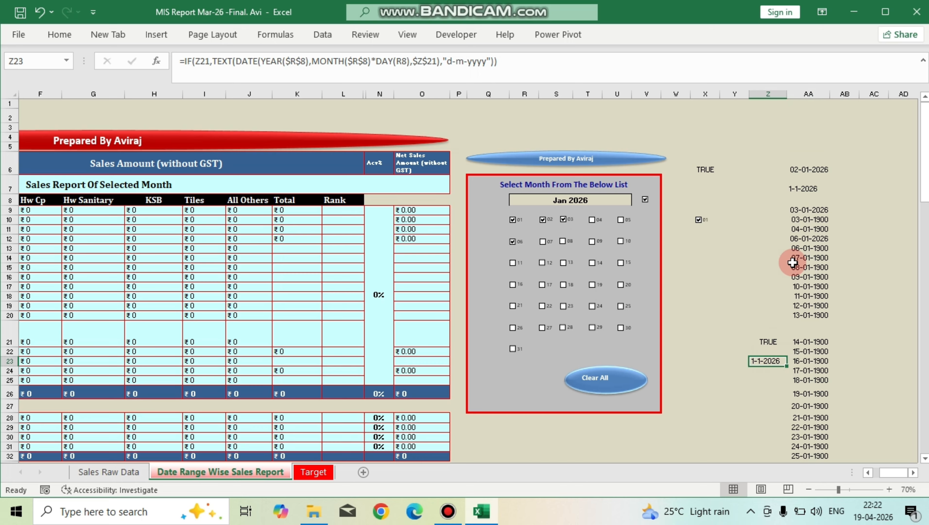
left_click(823, 170)
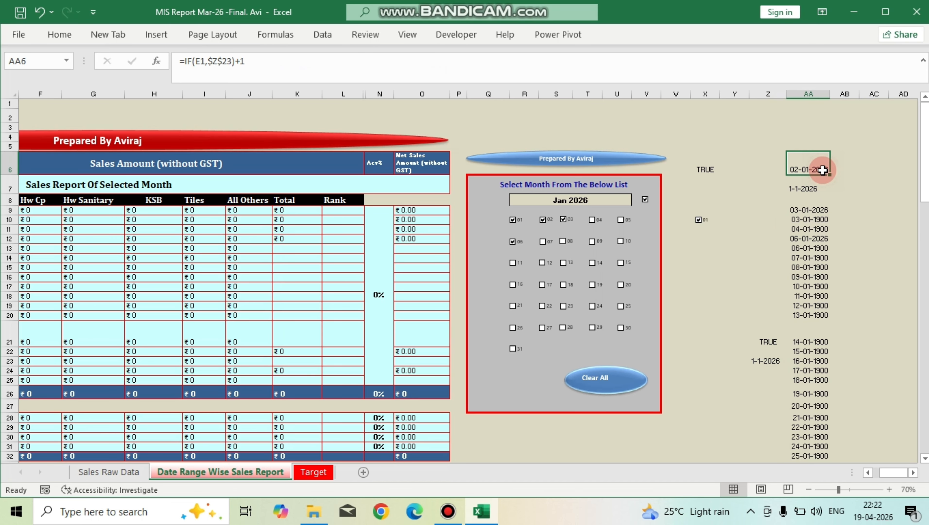
left_click(804, 211)
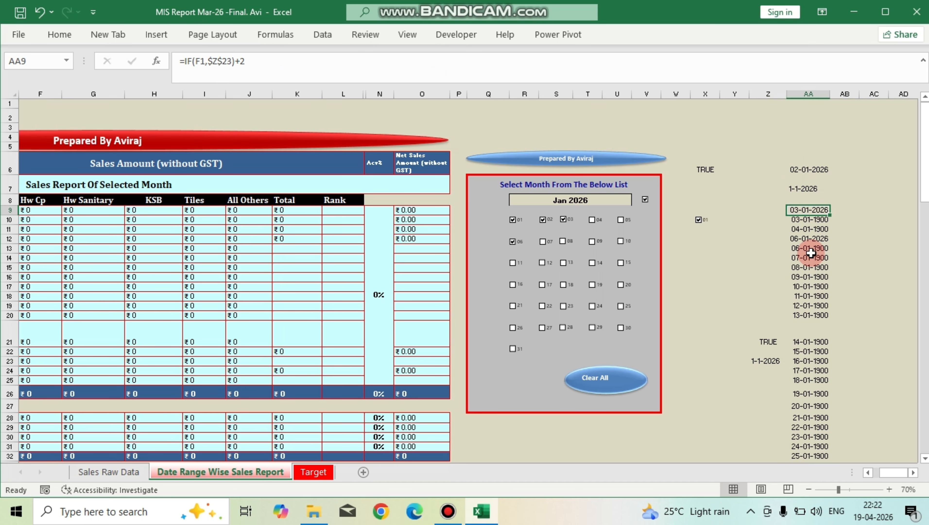
left_click(305, 63)
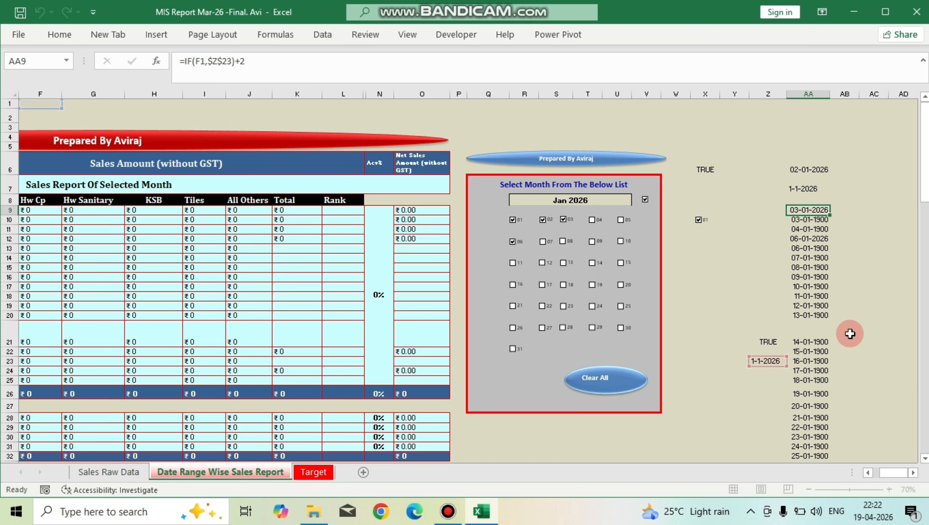
key("Escape")
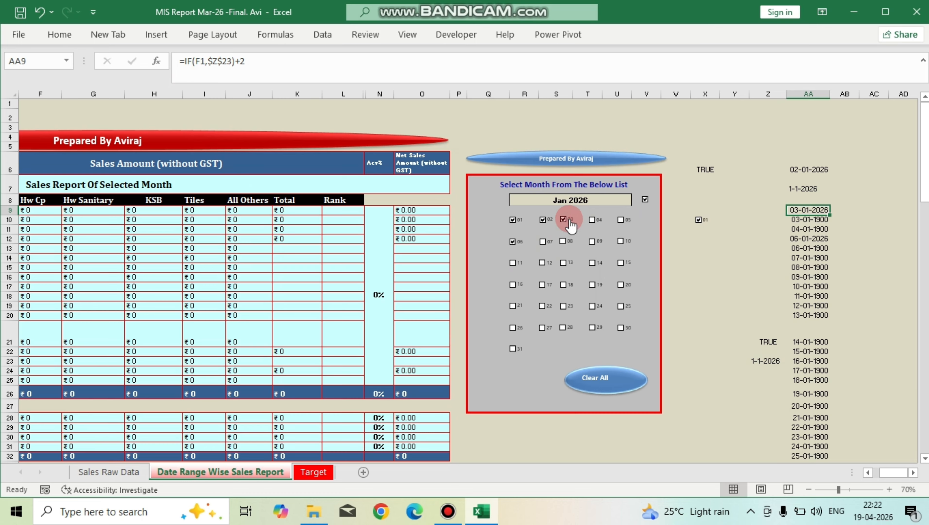
Inspect the cell link in the day 03 check box's control settings, closing them without changes.
right_click(567, 222)
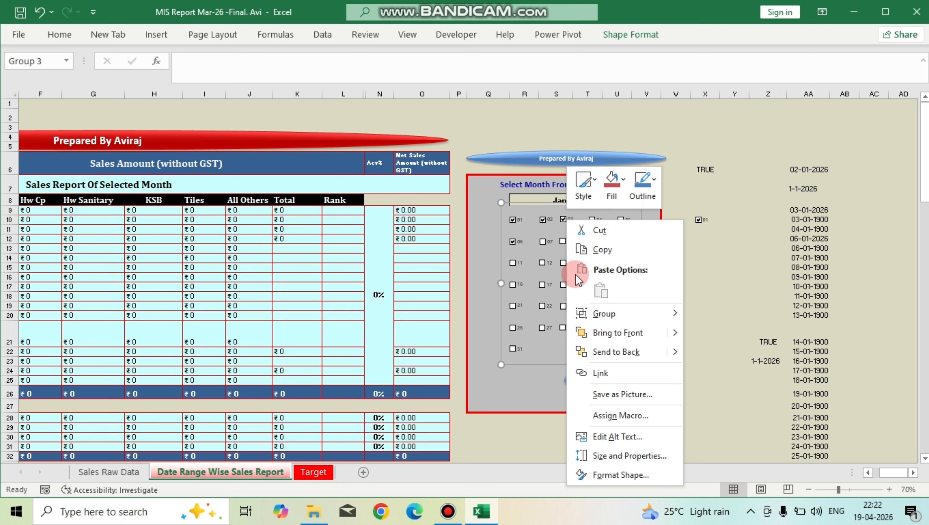
left_click(716, 428)
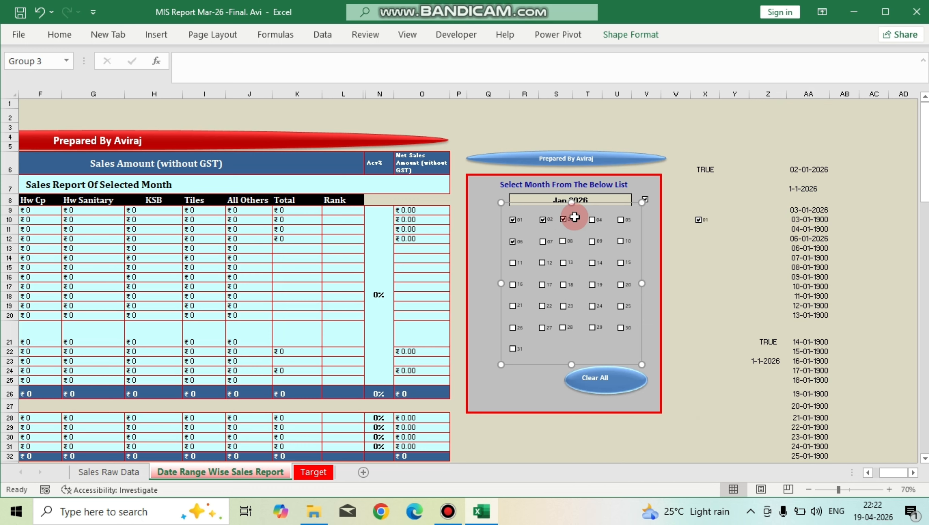
right_click(567, 227)
left_click(465, 332)
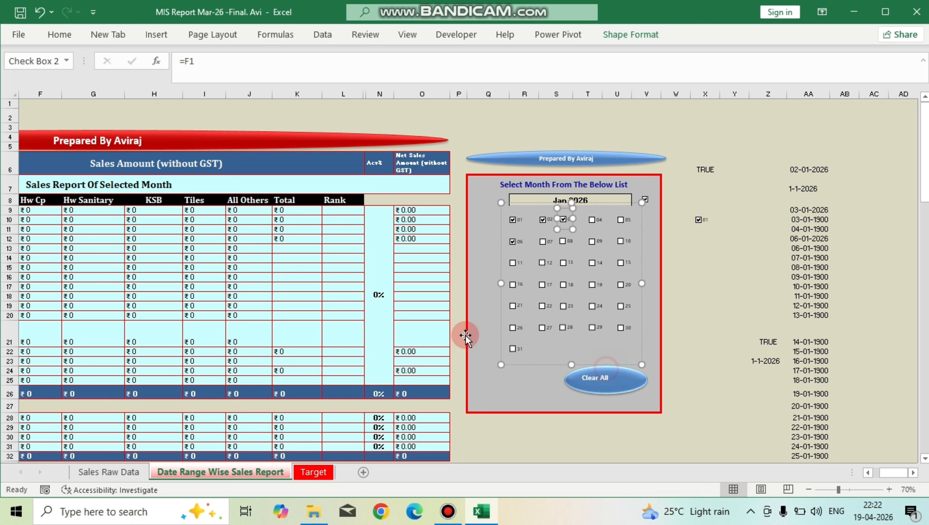
left_click(182, 114)
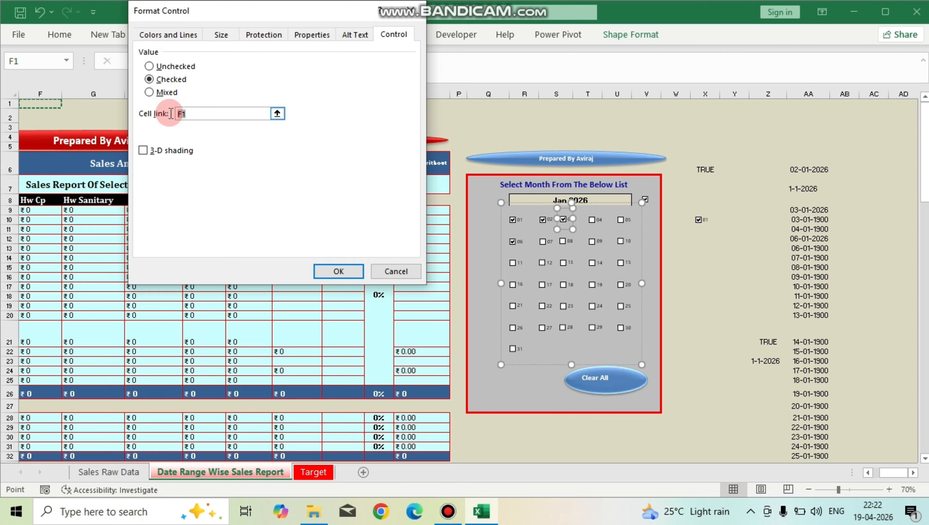
left_click(396, 271)
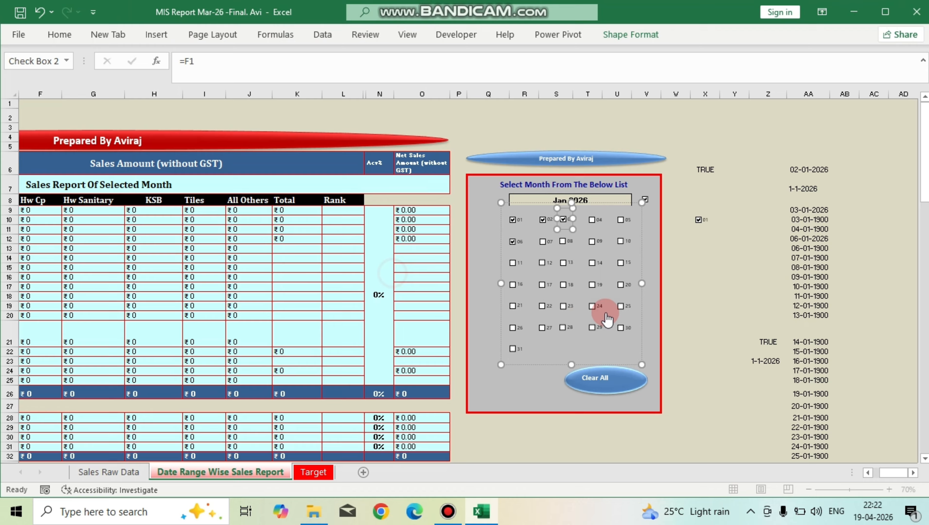
Compare the day 03 date formula in AA9 with its check box and the start-date formula in Z23, keeping the formula as is.
left_click(818, 213)
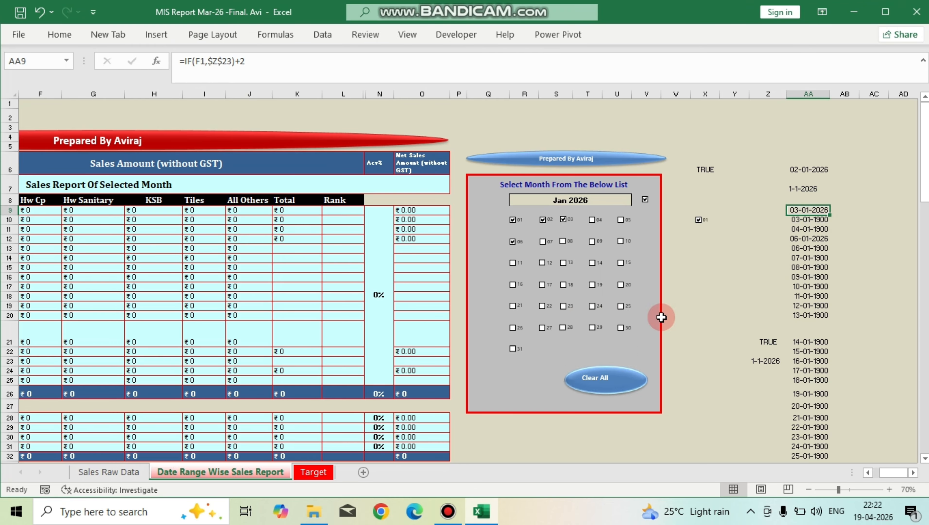
left_click(581, 219)
left_click(563, 220)
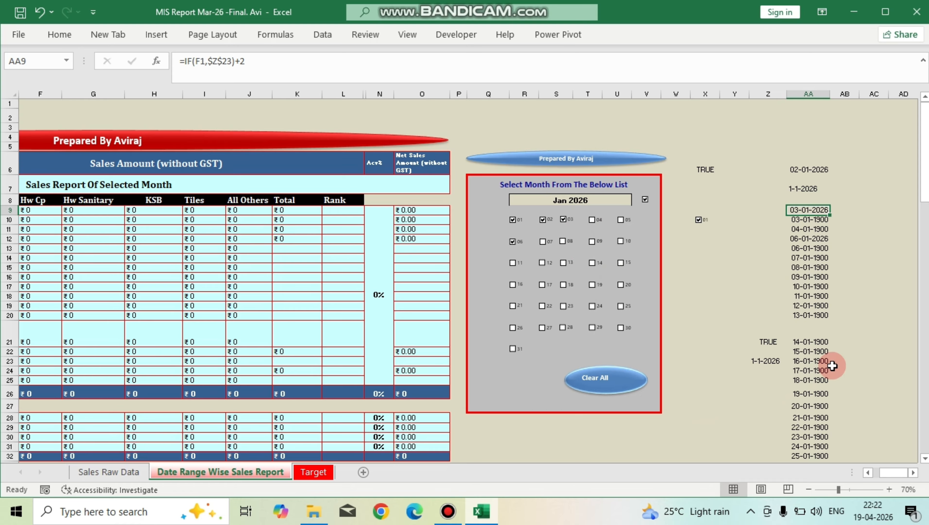
left_click(768, 362)
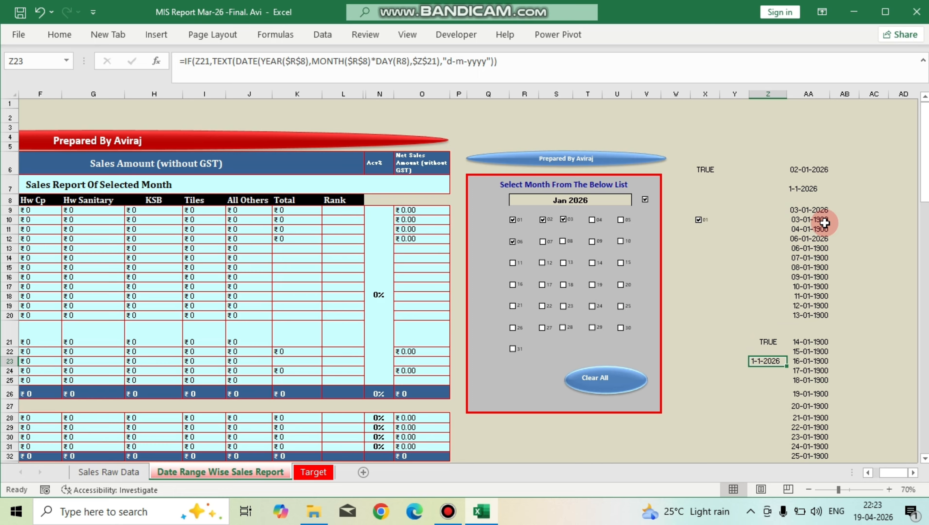
left_click(807, 207)
left_click(260, 61)
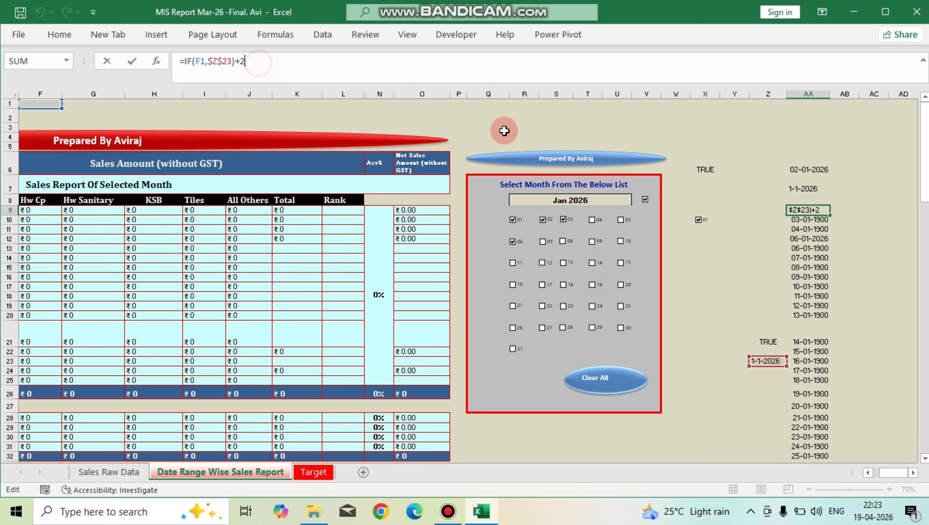
key("ctrl+Return")
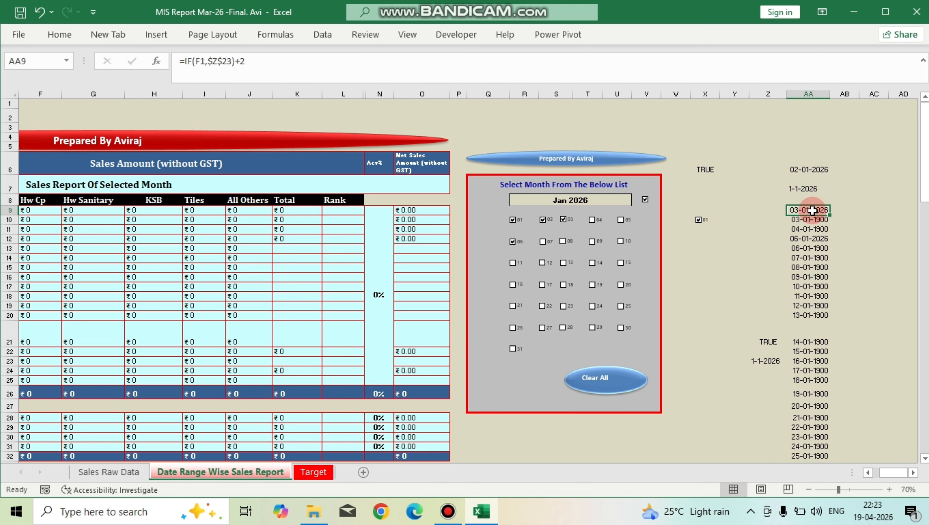
Review the remaining daily date formulas in column AA, from AA10 down to AA37.
left_click_drag(812, 220, 820, 456)
scroll(823, 265, "down", 3)
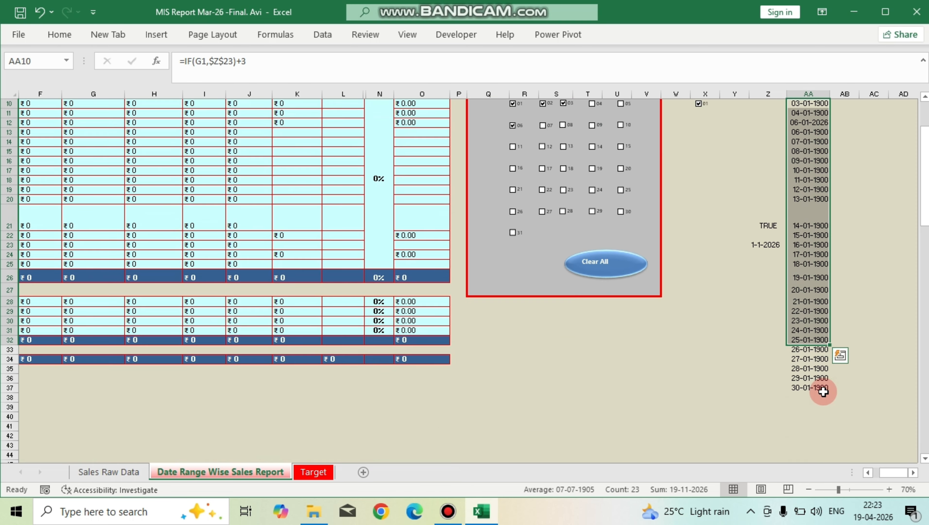
left_click(811, 388)
scroll(862, 308, "up", 3)
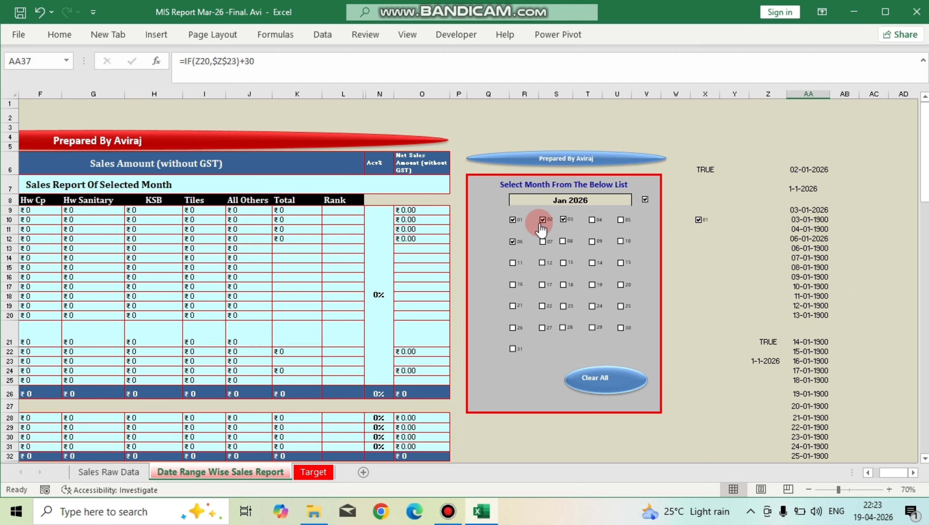
left_click_drag(809, 200, 812, 341)
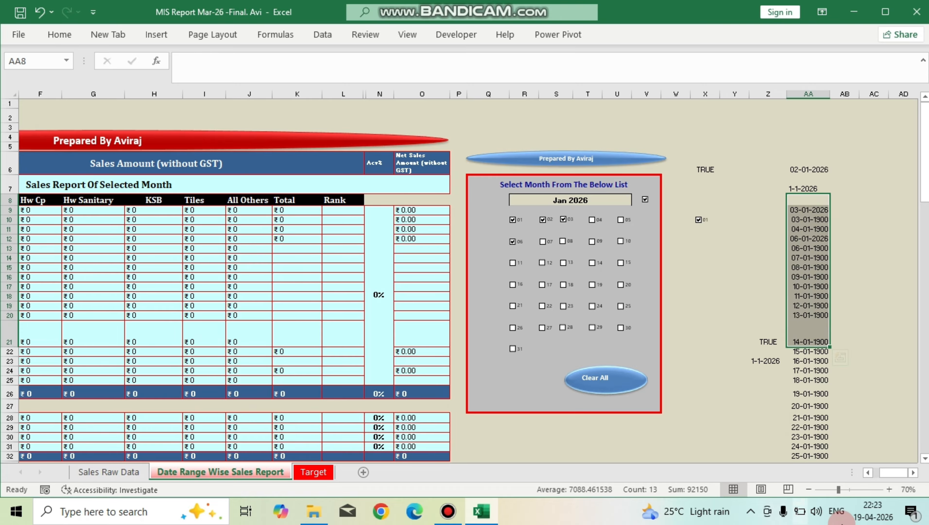
Examine the SUMIFS formula in E9, the segment headings in row 8 and the sales amount cells below them.
left_click_drag(894, 473, 881, 472)
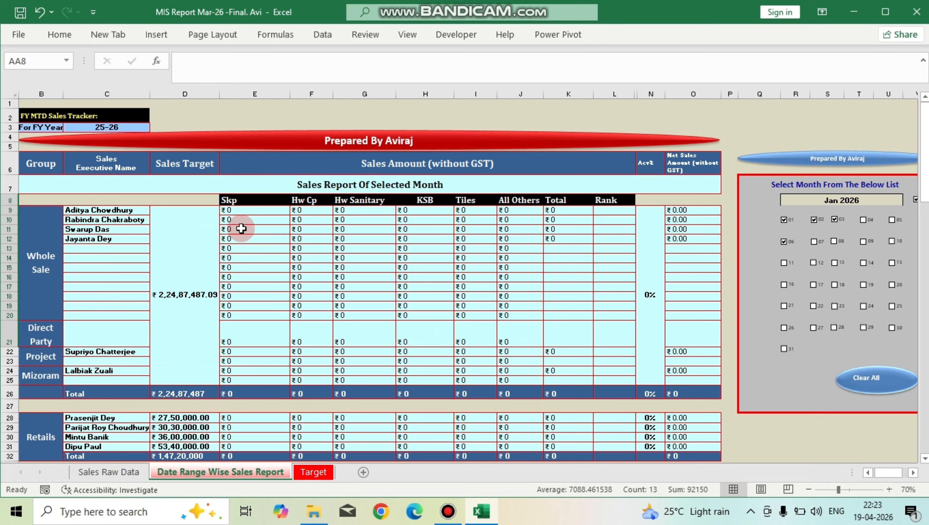
left_click(237, 210)
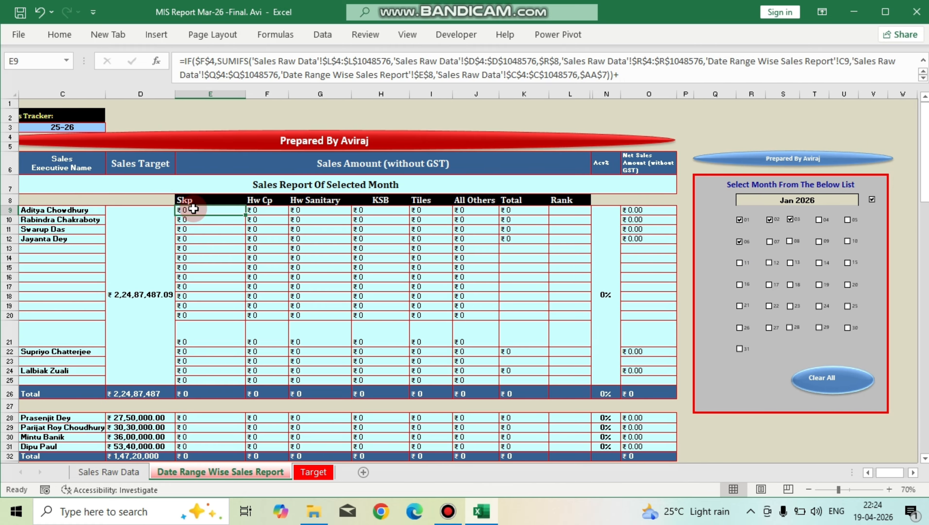
left_click_drag(193, 209, 449, 315)
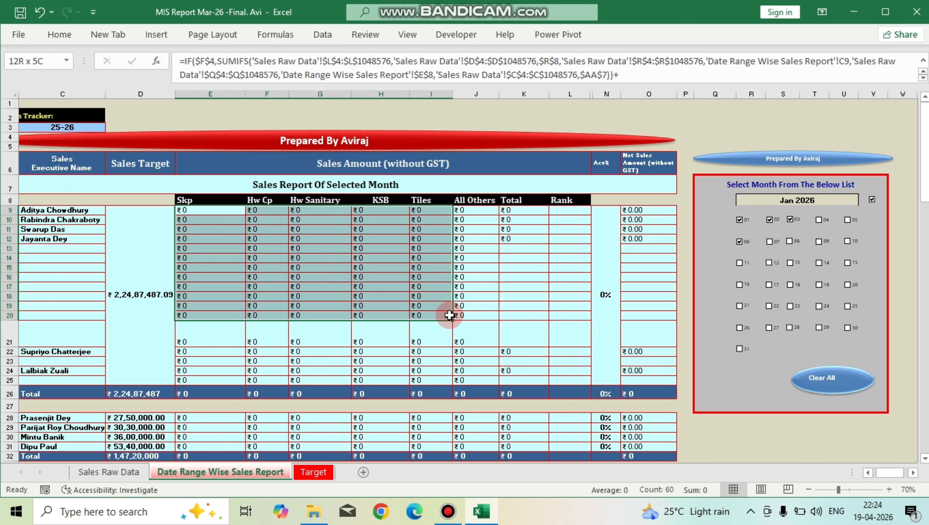
left_click(272, 185)
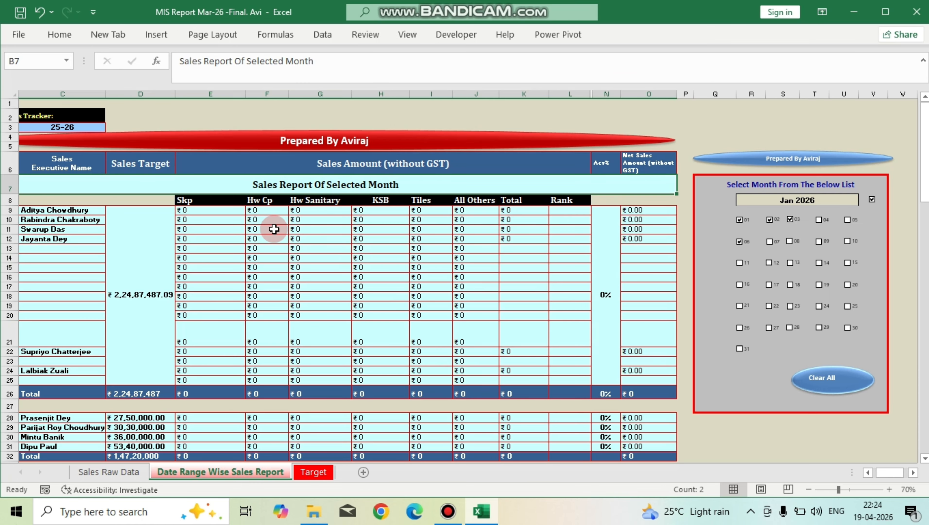
left_click_drag(196, 200, 485, 201)
left_click_drag(203, 229, 407, 307)
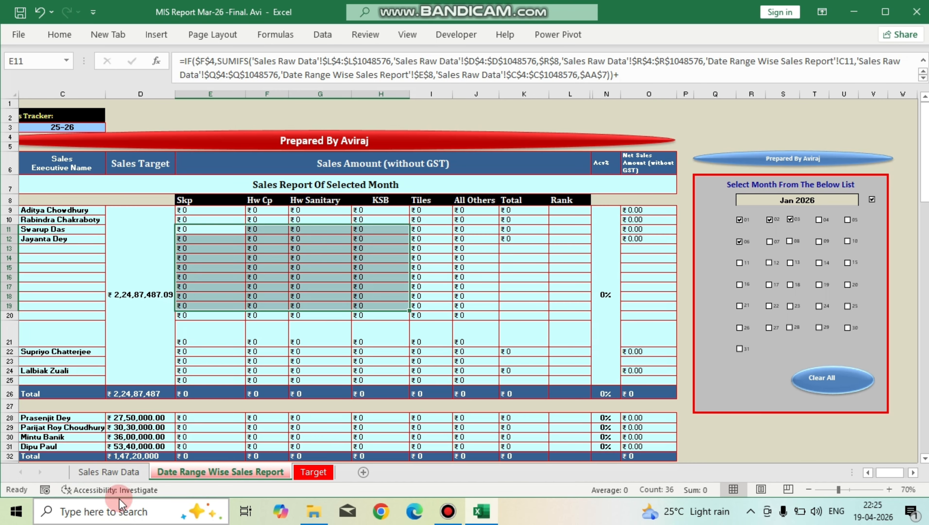
Compare the Segment column on the Sales Raw Data sheet with the segment headings in row 8 of the Date Range Wise Sales Report.
left_click(112, 474)
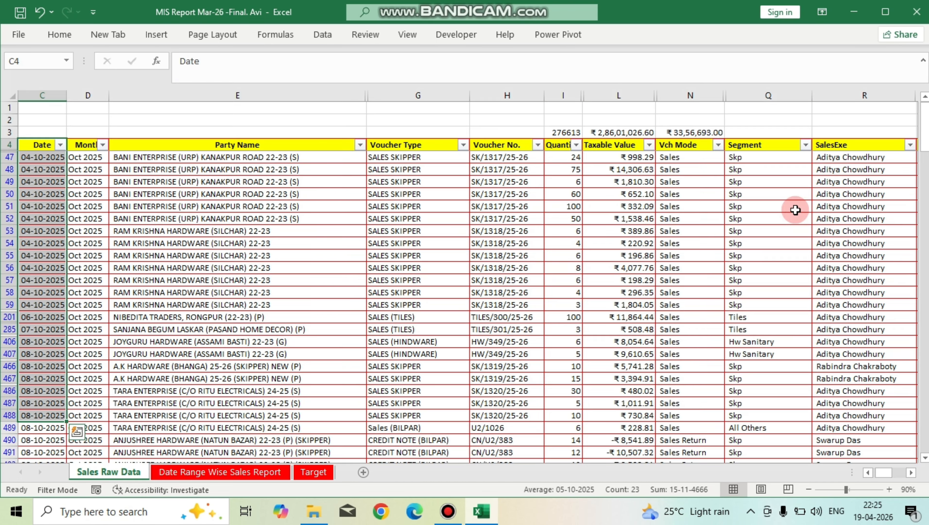
left_click(738, 193)
left_click_drag(761, 146, 761, 454)
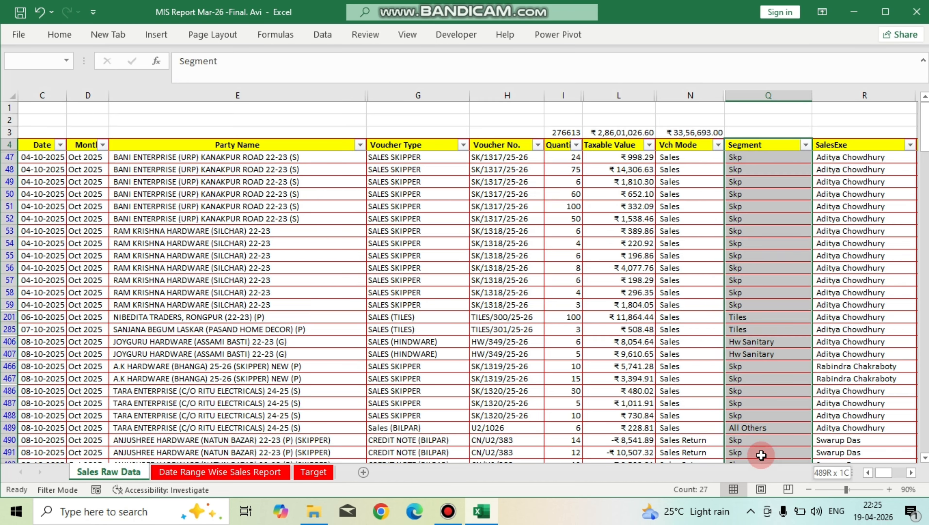
left_click(241, 472)
left_click_drag(216, 199, 566, 211)
Examine the Taxable Value and Date columns on the Sales Raw Data sheet.
left_click(135, 474)
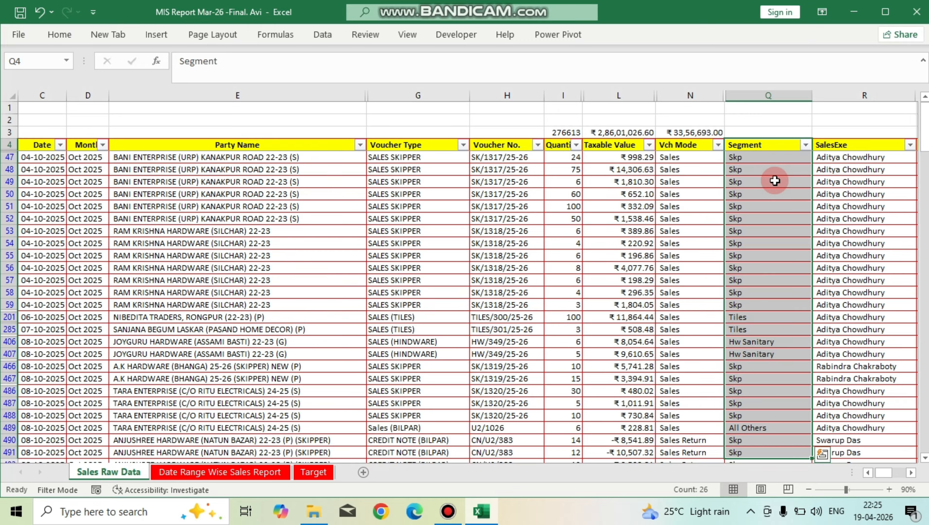
left_click_drag(621, 145, 612, 384)
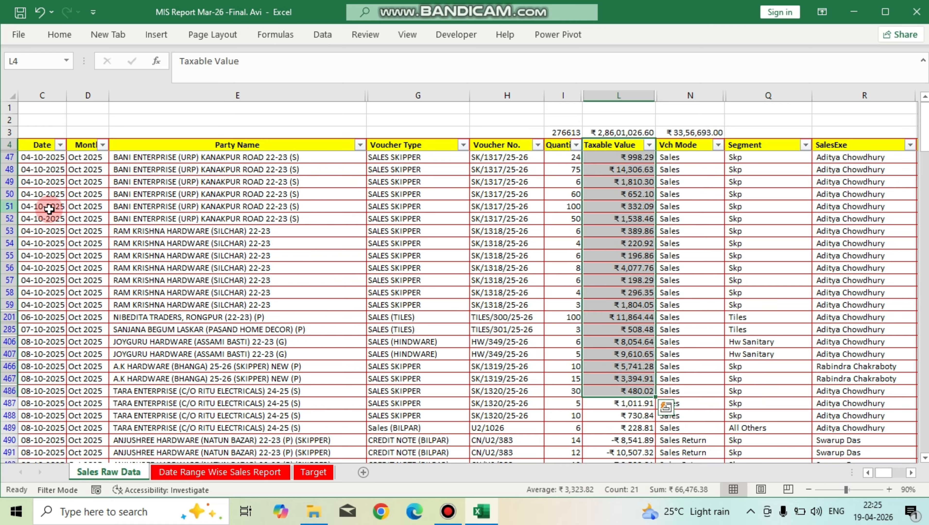
left_click_drag(40, 158, 39, 341)
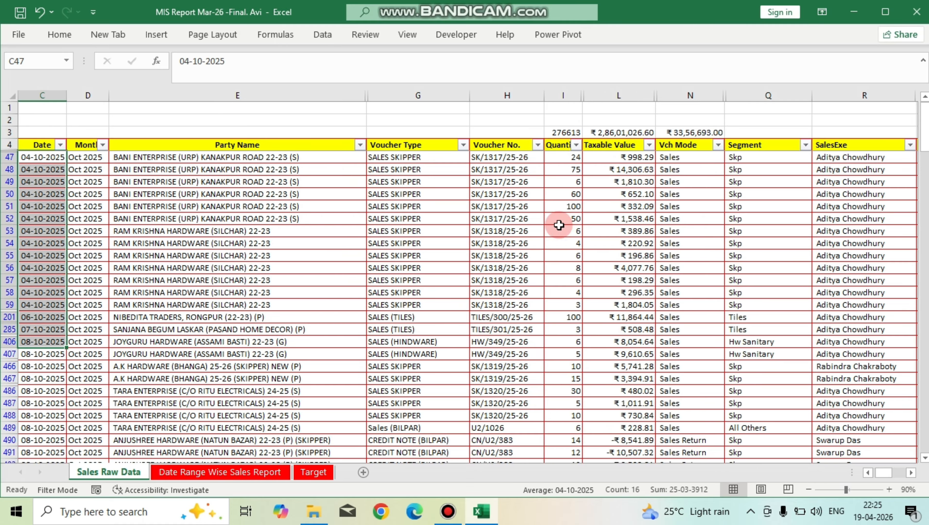
Return to the Date Range Wise Sales Report, review its sales amount cells and show the formula in E9.
left_click(206, 473)
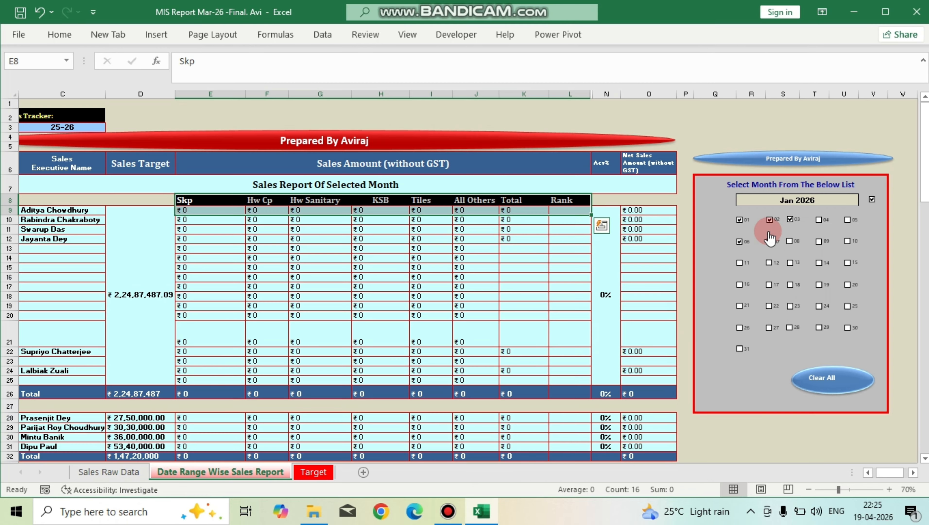
left_click(222, 220)
left_click_drag(220, 259, 474, 313)
left_click(192, 210)
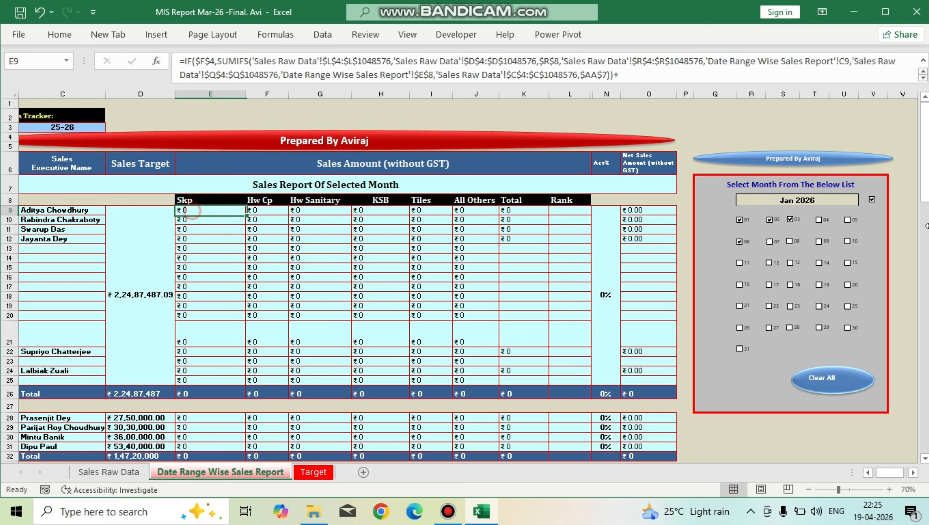
Clear the Skp sales amount formulas in E9:E25 of the Date Range Wise Sales Report.
left_click_drag(210, 210, 210, 379)
key("Delete")
key("Up")
key("Down")
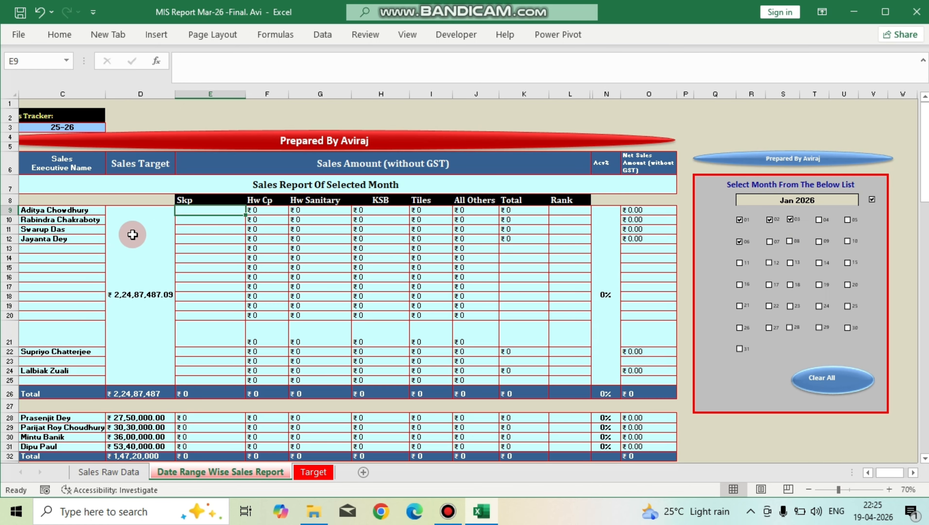
mouse_move(202, 212)
left_mouse_down()
mouse_move(222, 257)
mouse_move(217, 222)
mouse_move(198, 214)
left_mouse_up()
left_click_drag(287, 211, 506, 372)
left_click(206, 214)
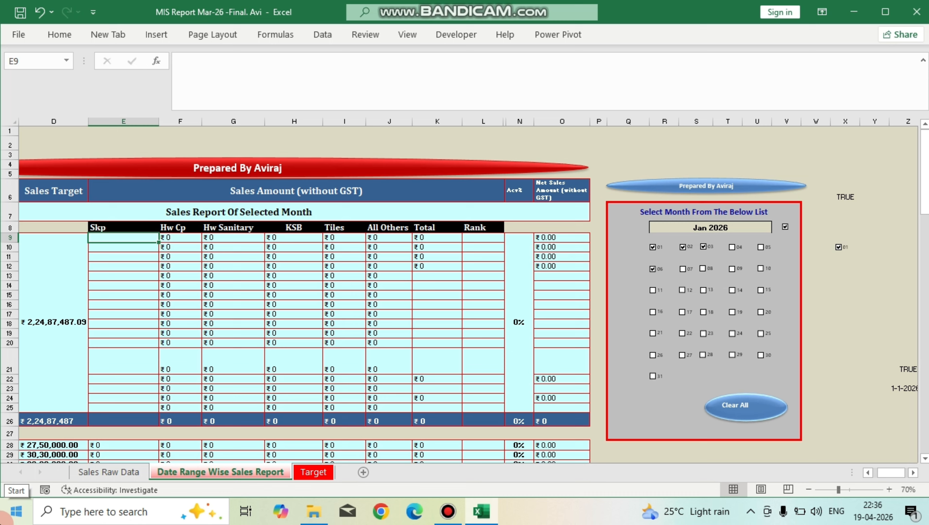
type("=")
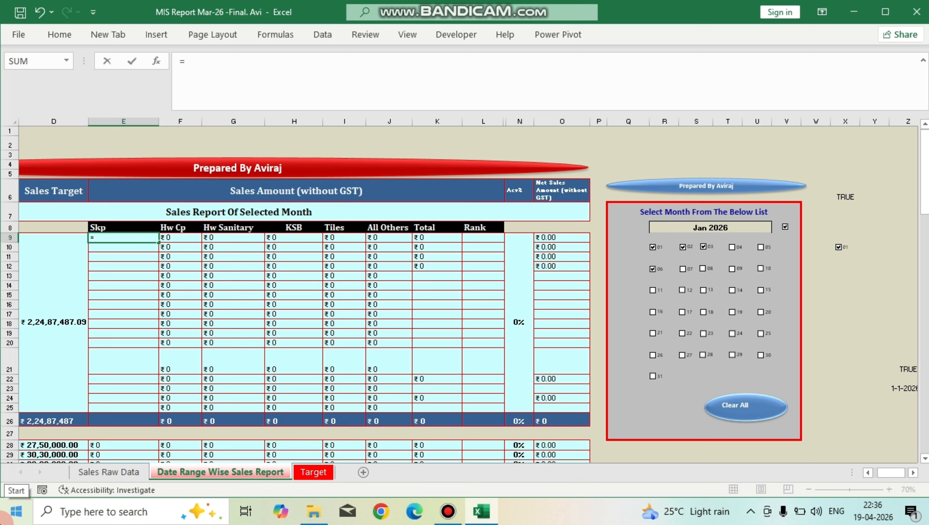
type("IF(")
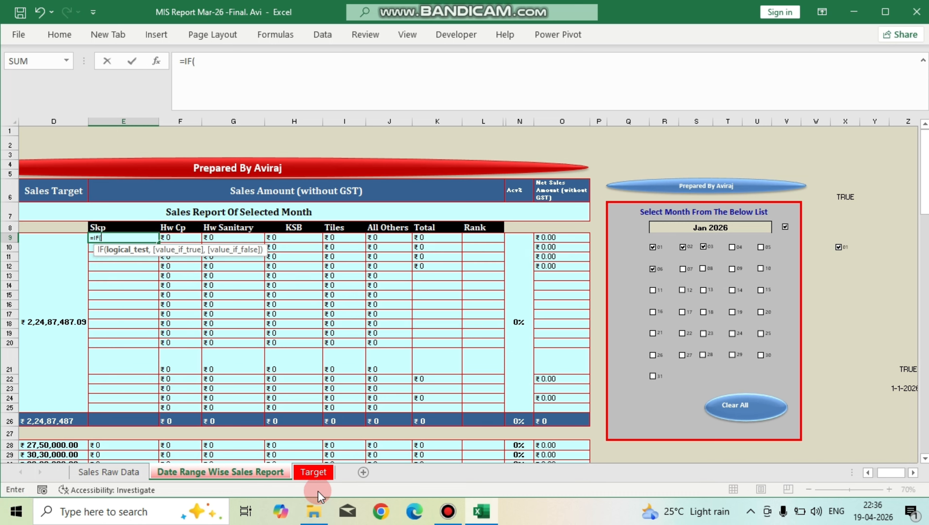
key("Escape")
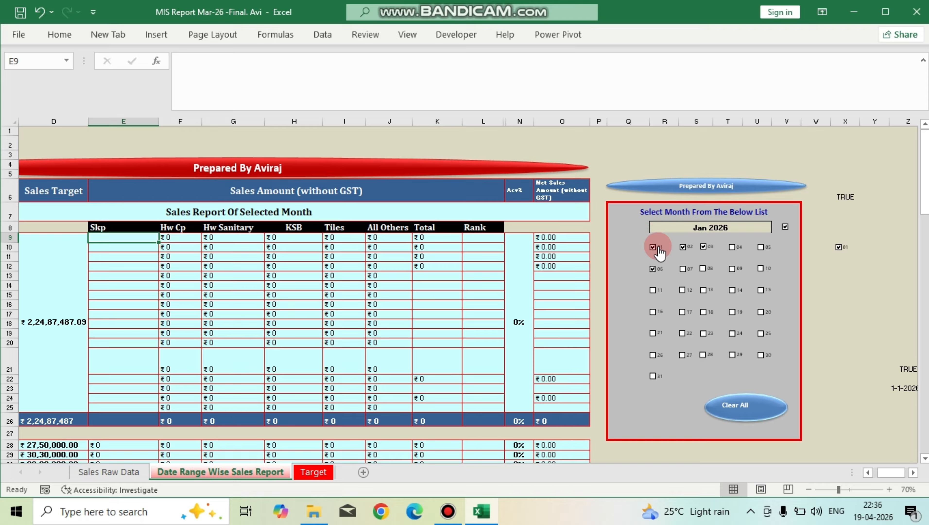
Check which cell the day 01 check box is linked to in its Format Control settings.
right_click(659, 252)
right_click(657, 248)
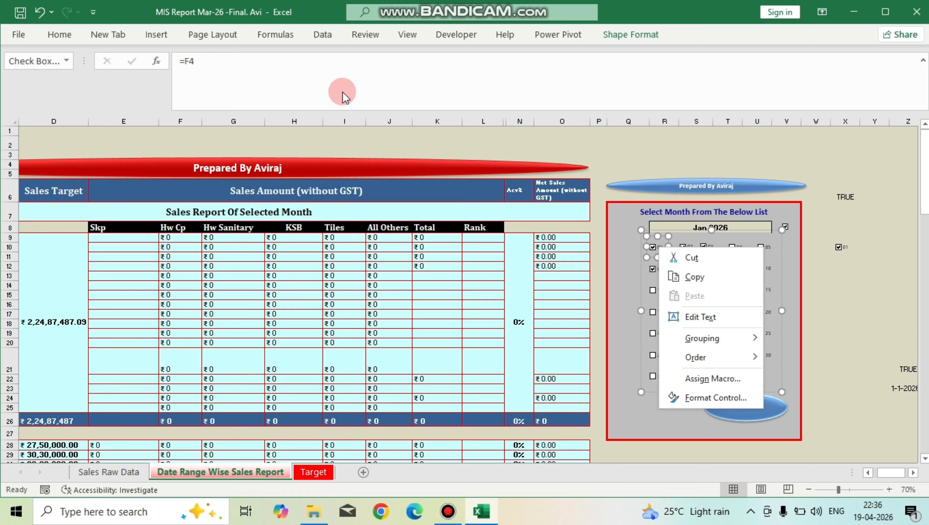
left_click(692, 395)
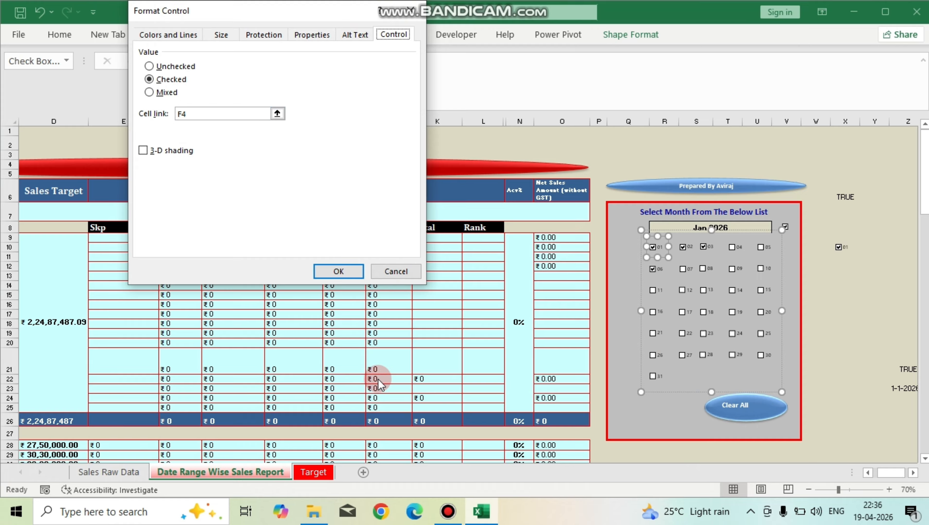
left_click(395, 271)
Begin a formula in E9 with an IF that tests F4 and a nested SUMIFS as its true value.
left_click(105, 239)
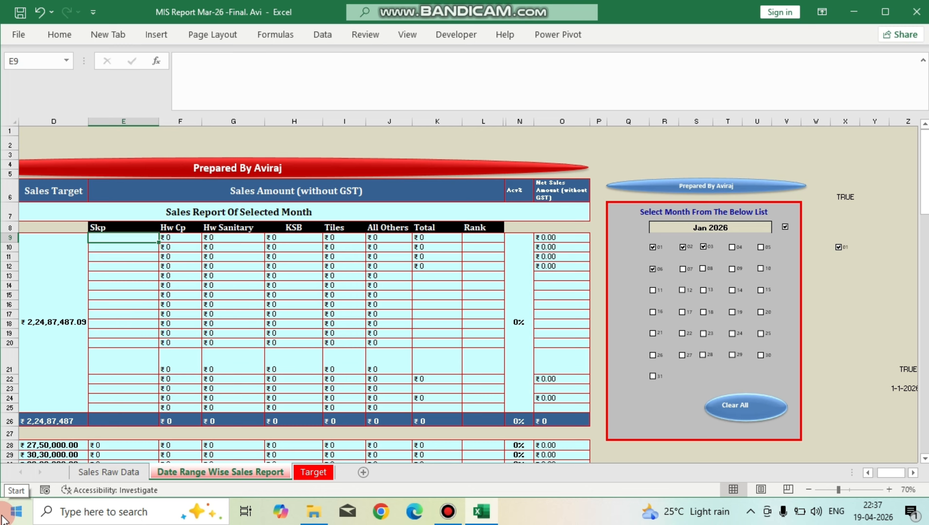
type("=")
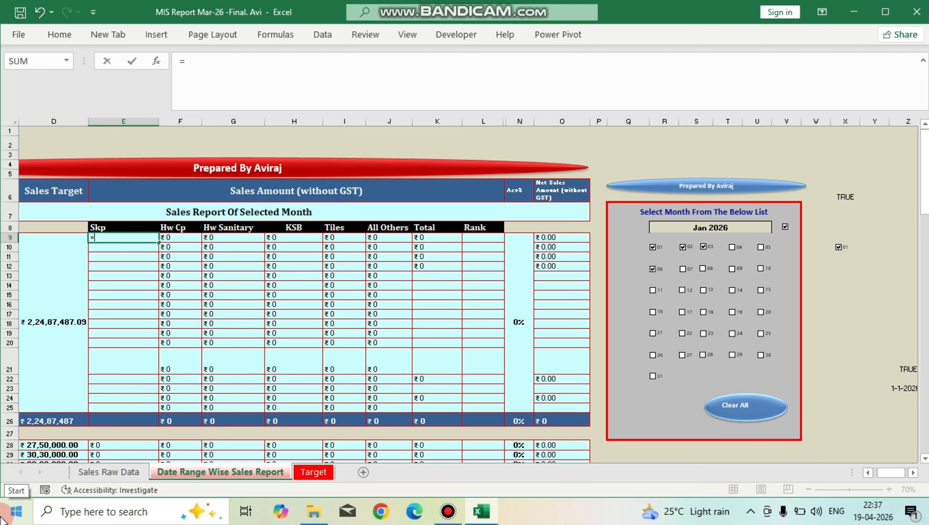
type("IF(f")
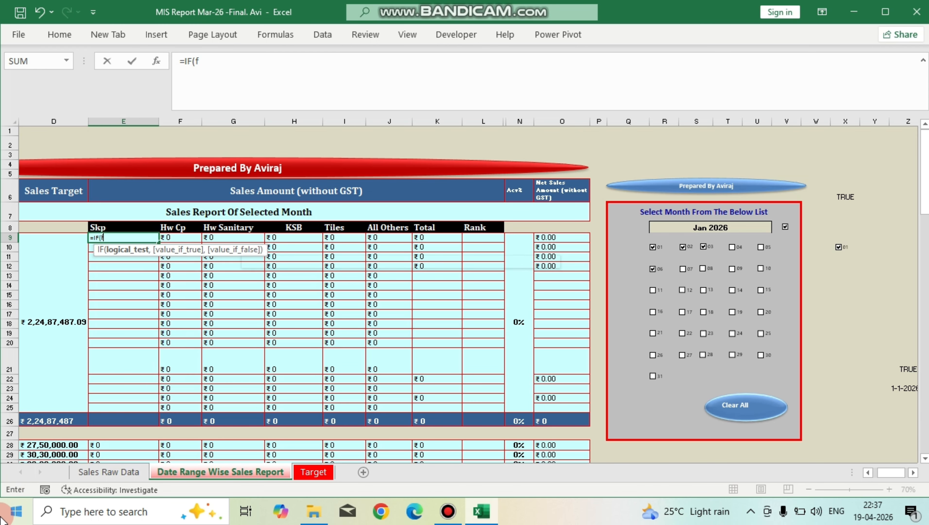
type("4,")
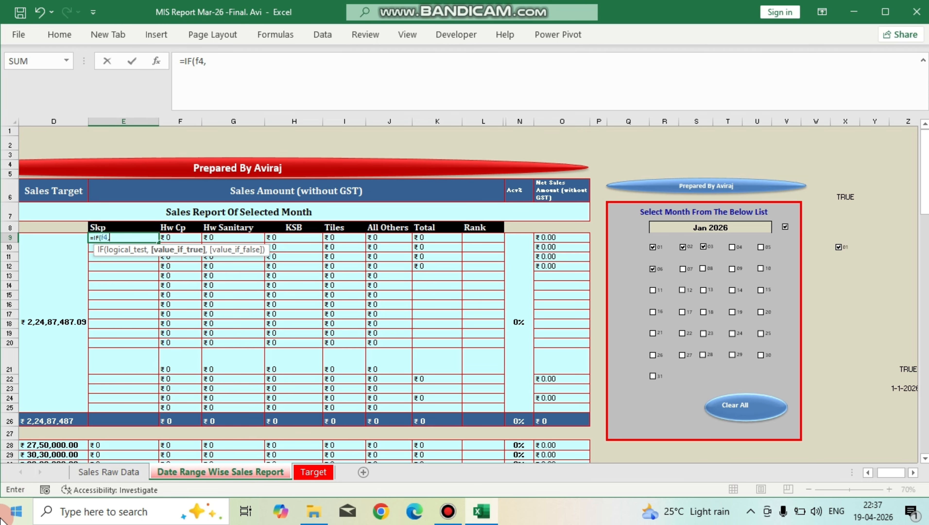
type("sumifs")
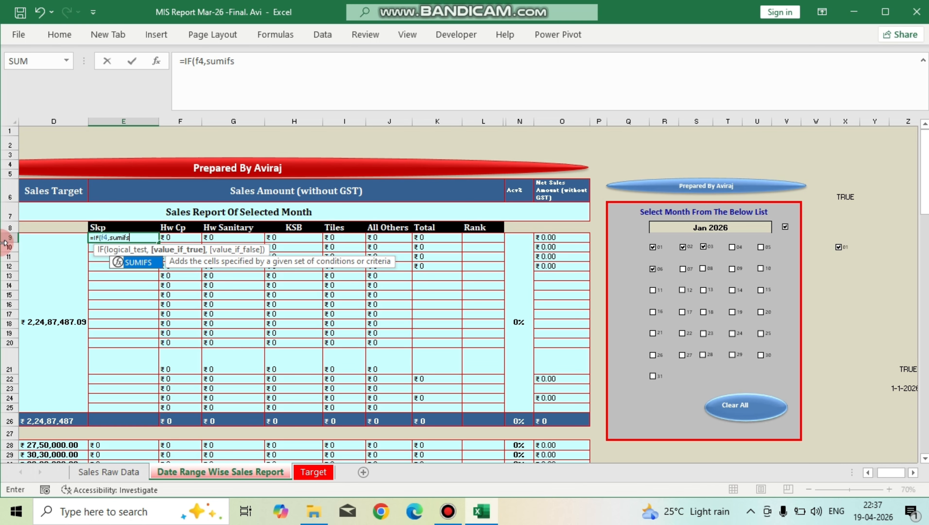
key("Tab")
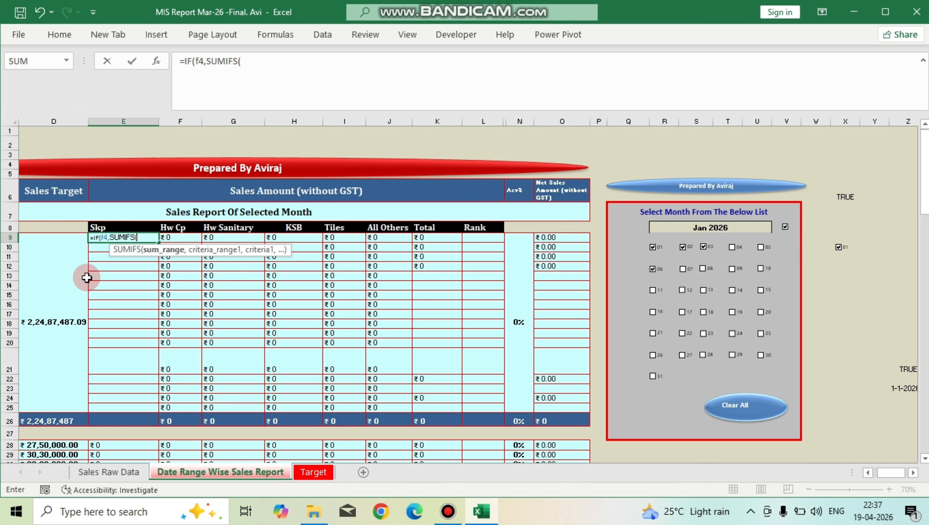
Set the SUMIFS sum range to the Taxable Value column on Sales Raw Data, $L$4:$L$1048576, with absolute references.
left_click(106, 476)
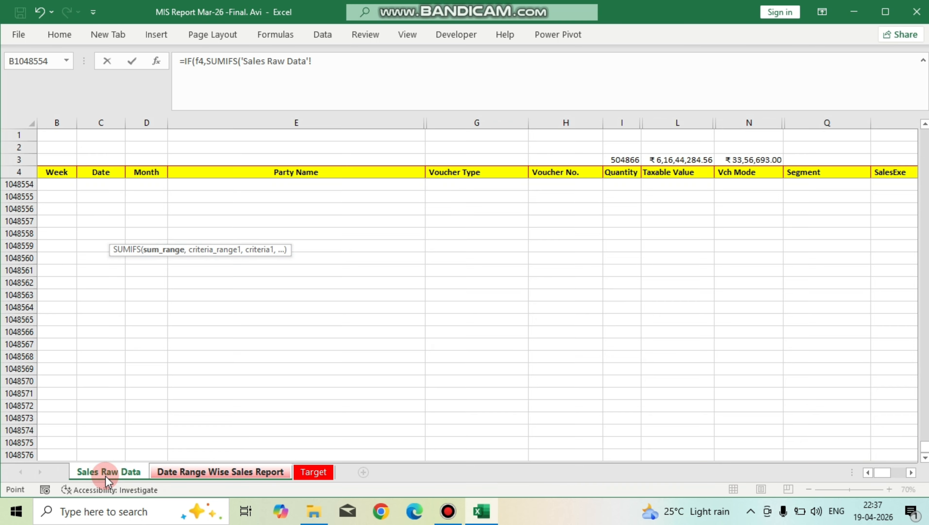
left_click(688, 173)
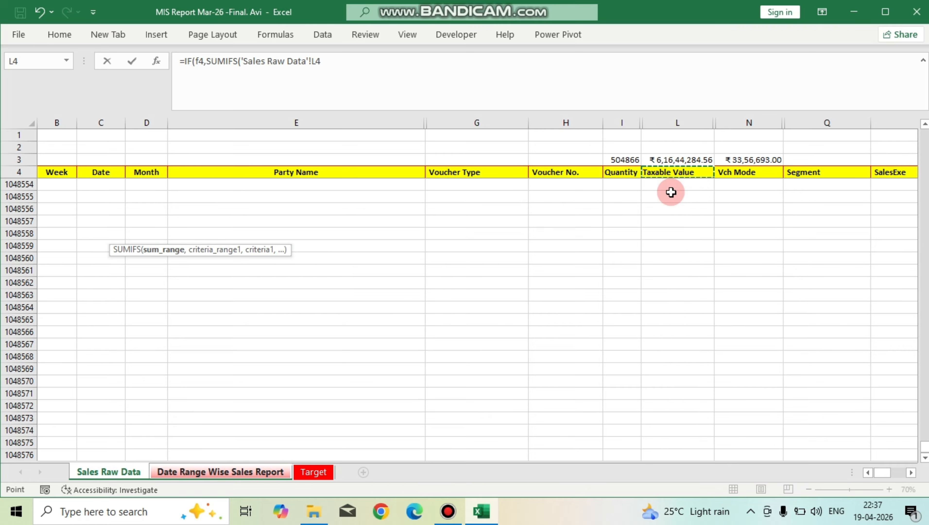
key("ctrl+shift+Down")
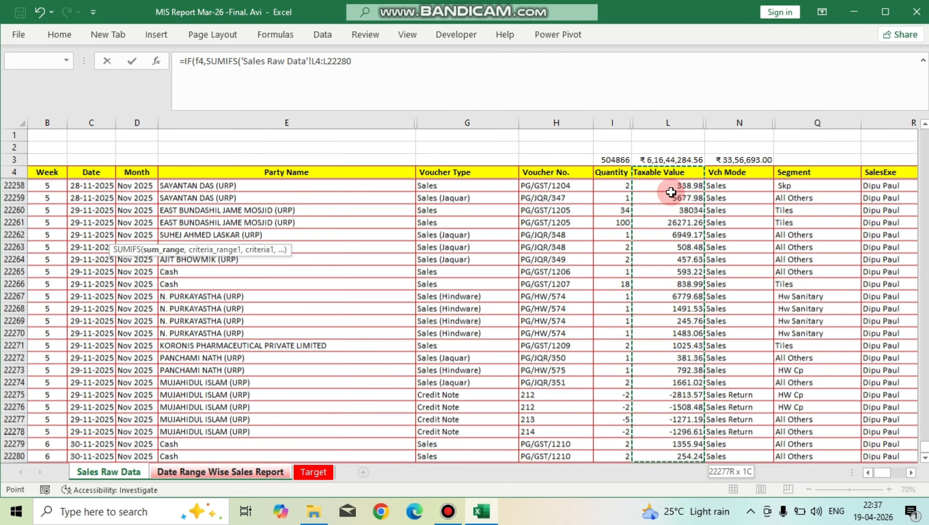
key("ctrl+shift+Down")
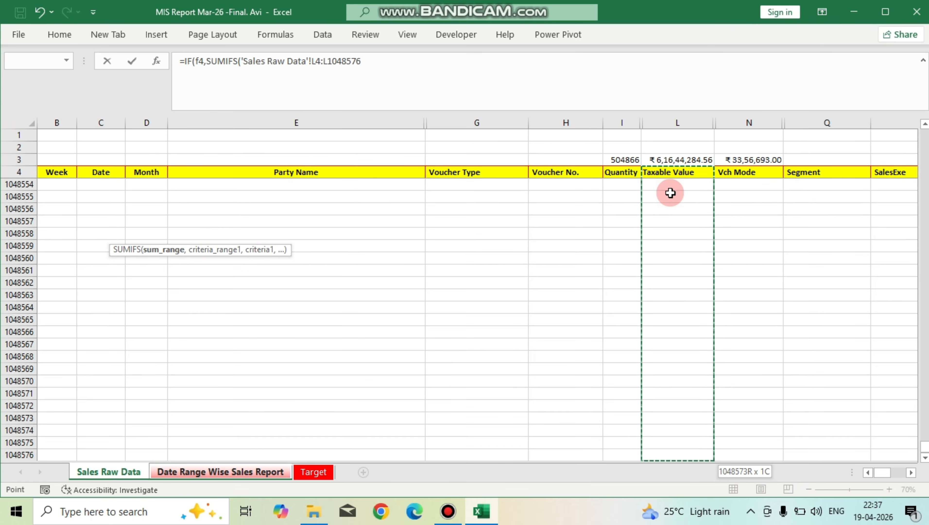
key("F4")
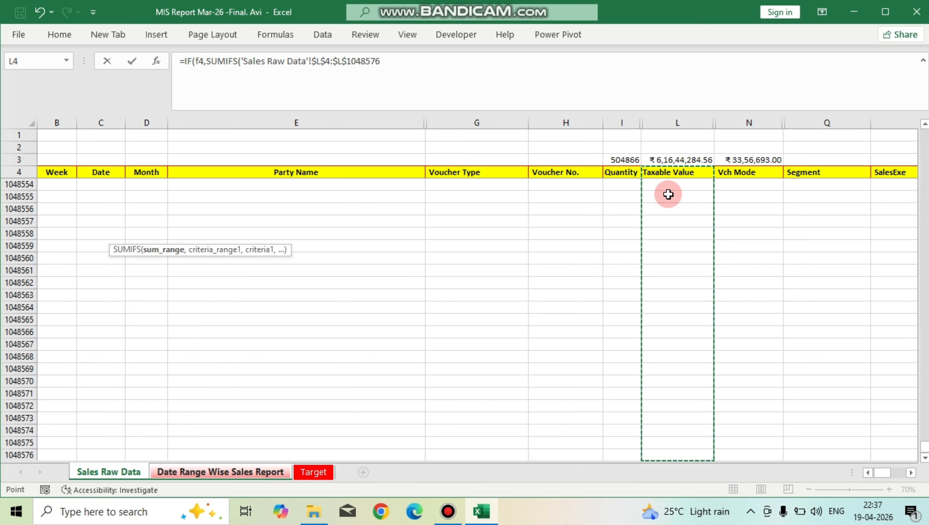
Add the Month column on Sales Raw Data, $D$4:$D$1048576, as the first criteria range with absolute references.
type(",'Sales Raw Data'!D4")
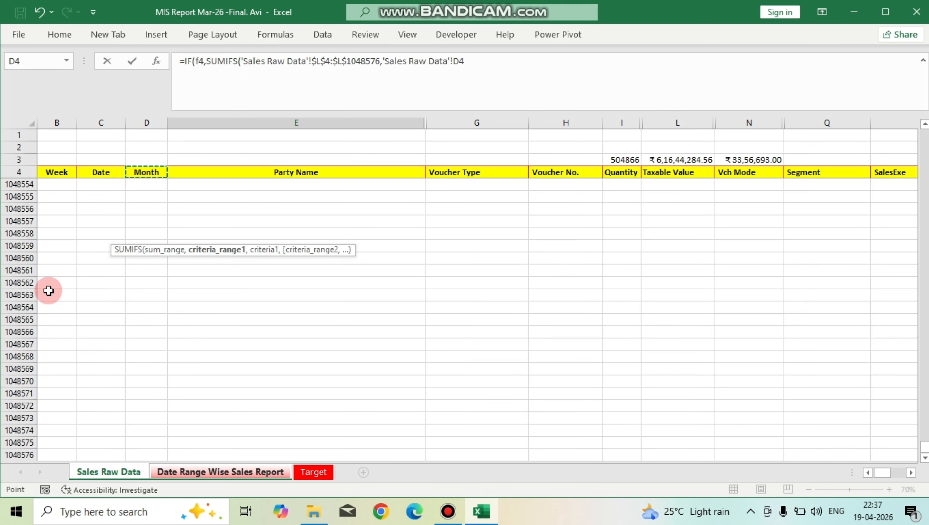
key("ctrl+BackSpace")
key("ctrl+shift+Down")
key("ctrl+shift+Down")
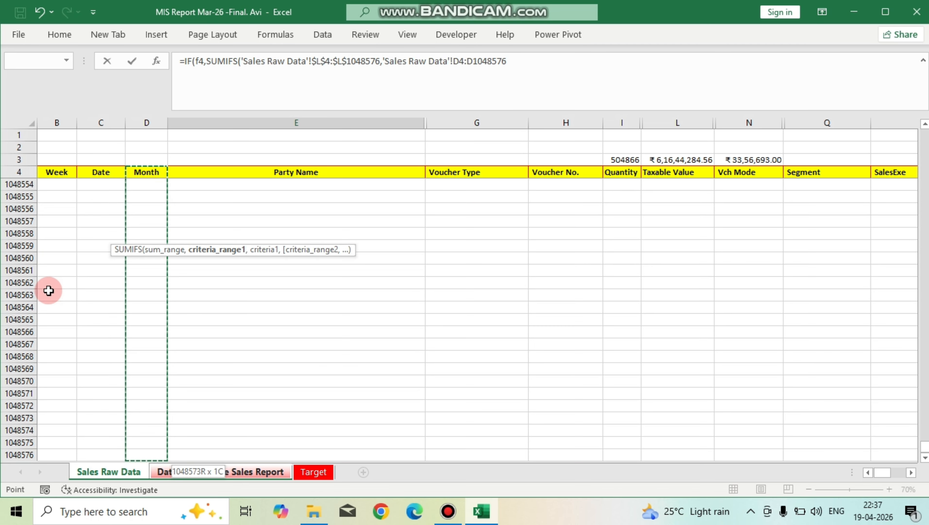
key("F4")
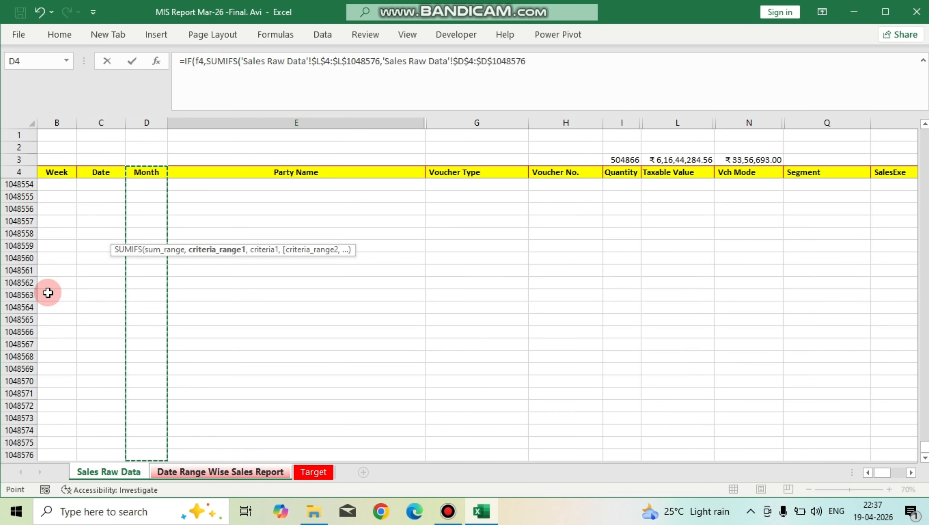
type(",")
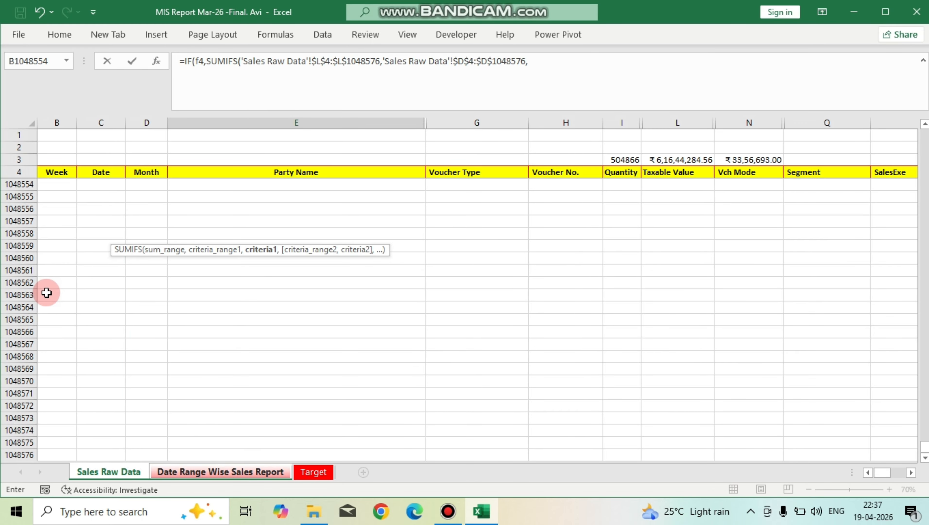
Use the selected month cell $R$8 on the Date Range Wise Sales Report as the first criterion.
left_click(218, 471)
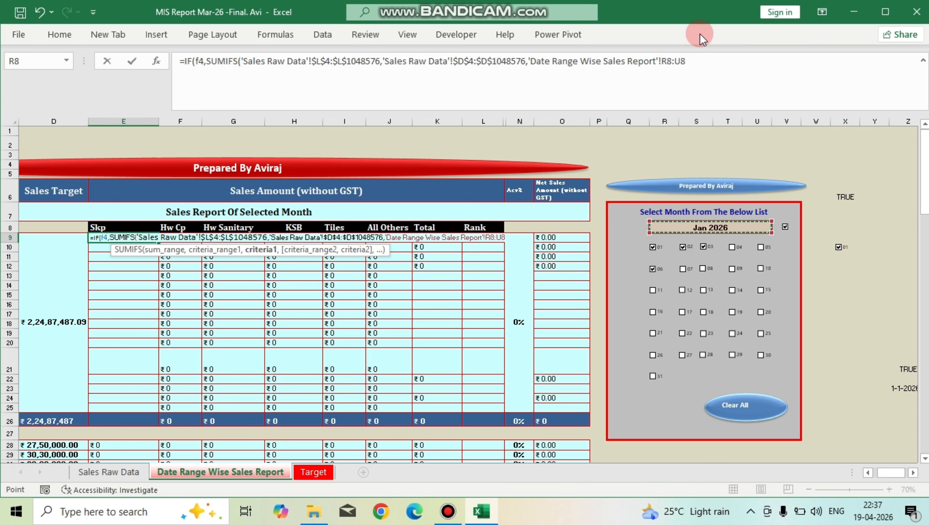
left_click(675, 67)
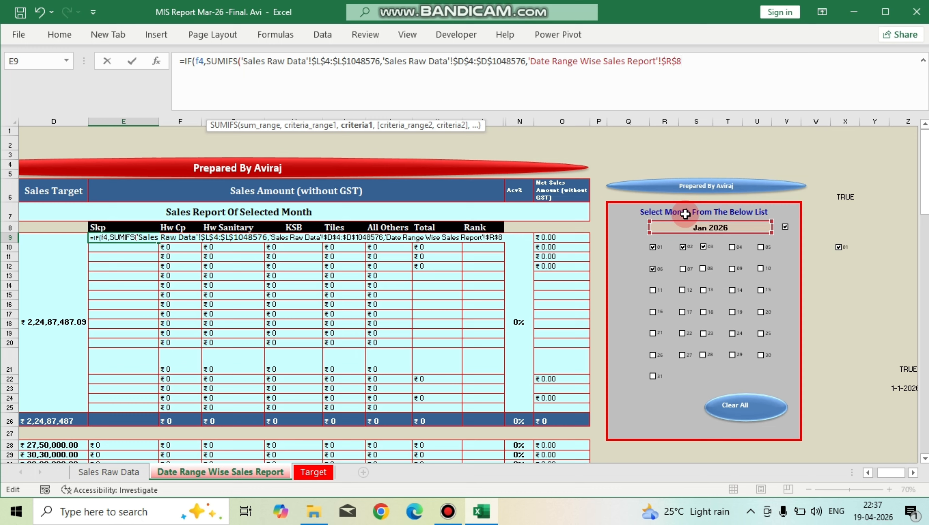
type(",")
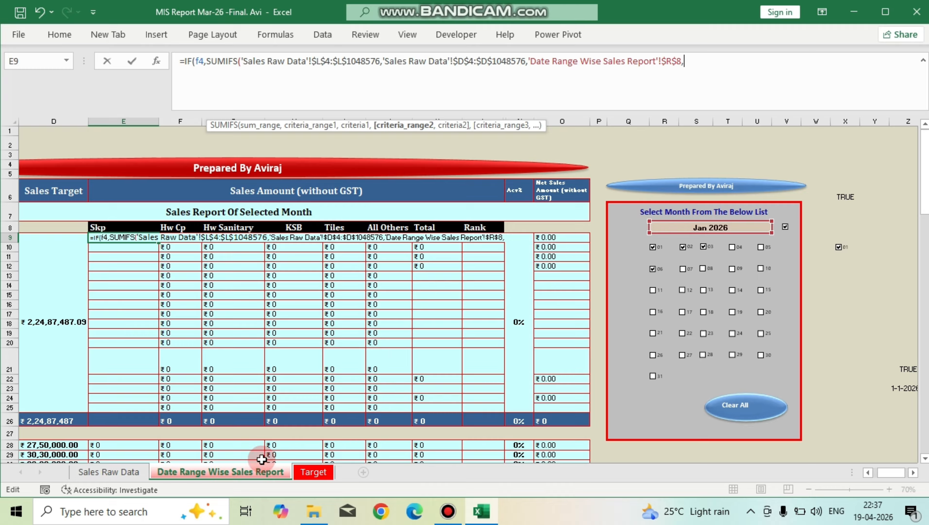
Add the SalesExe column on Sales Raw Data, $R$4:$R$1048576, as the second criteria range with absolute references.
left_click(125, 472)
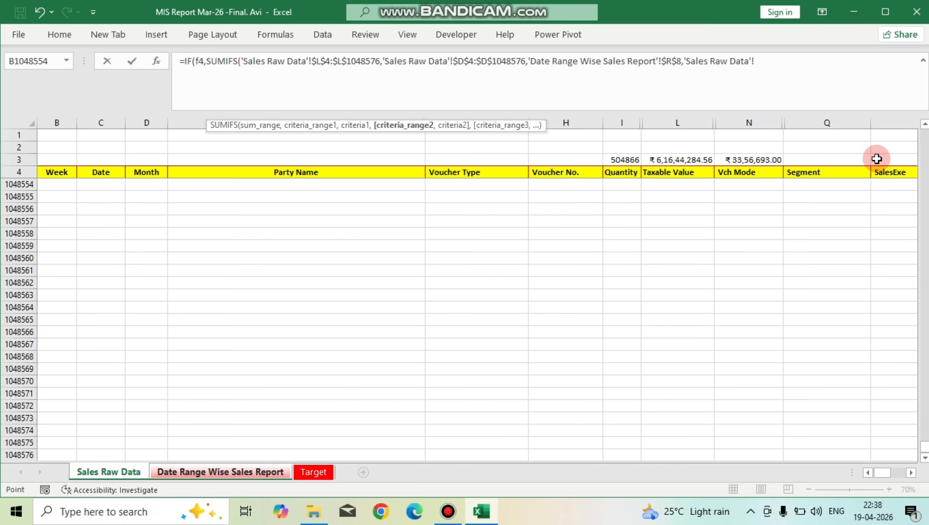
left_click(858, 172)
key("Right")
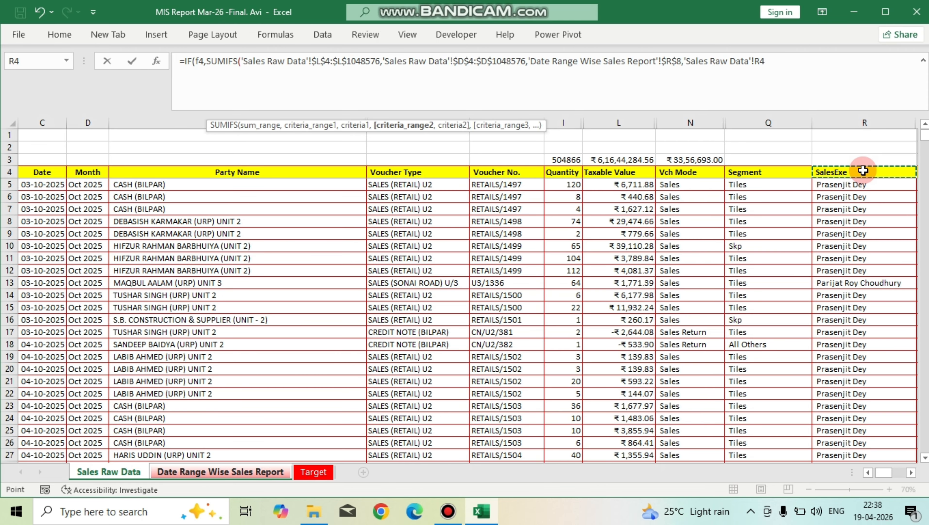
key("ctrl+shift+Down")
key("ctrl+shift+Down")
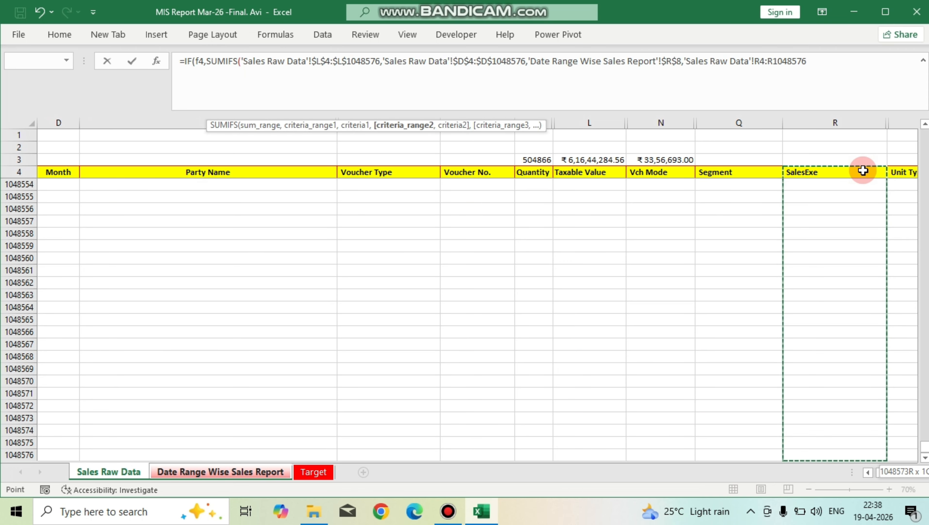
key("F4")
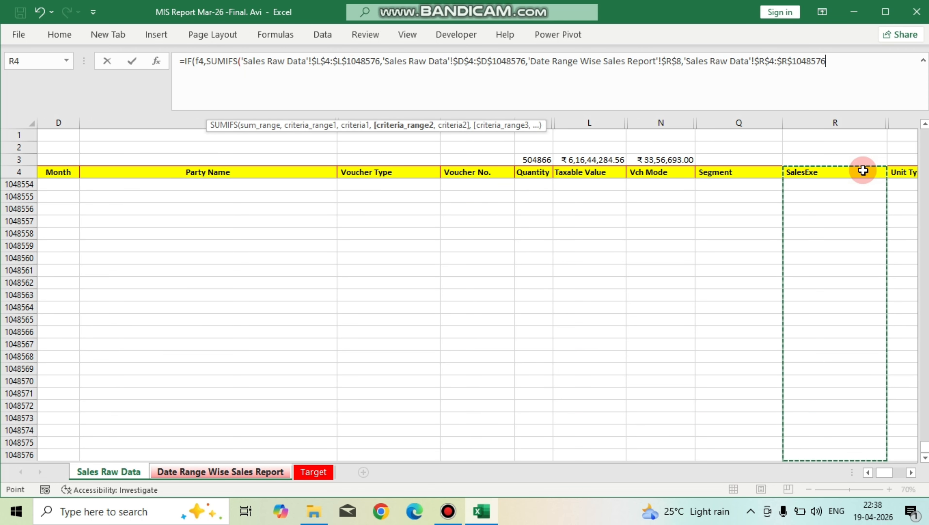
type(",")
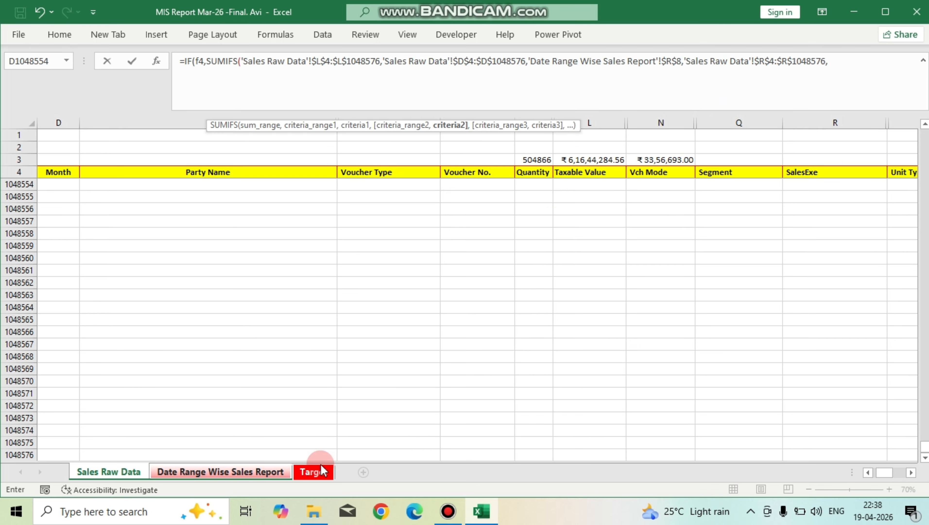
Use the sales executive name in C9 of the Date Range Wise Sales Report as the second criterion.
left_click(259, 472)
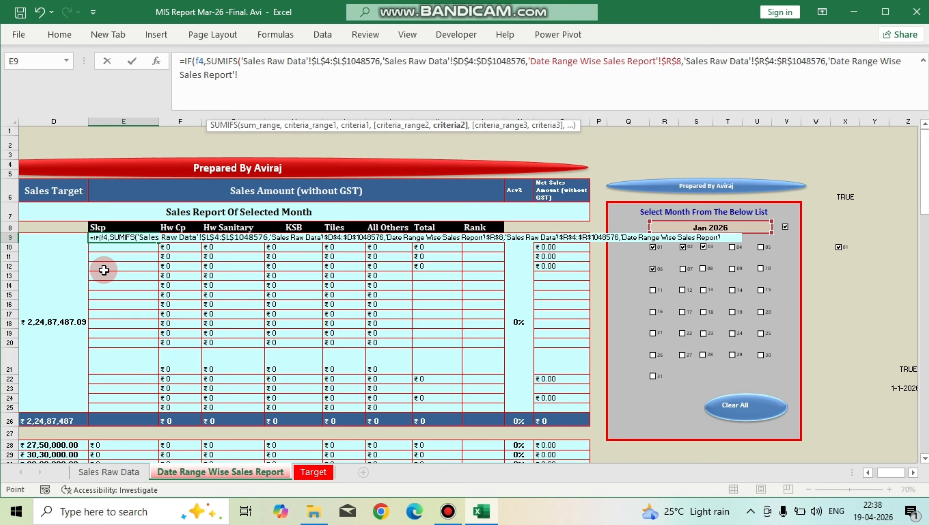
key("Left")
key("Left")
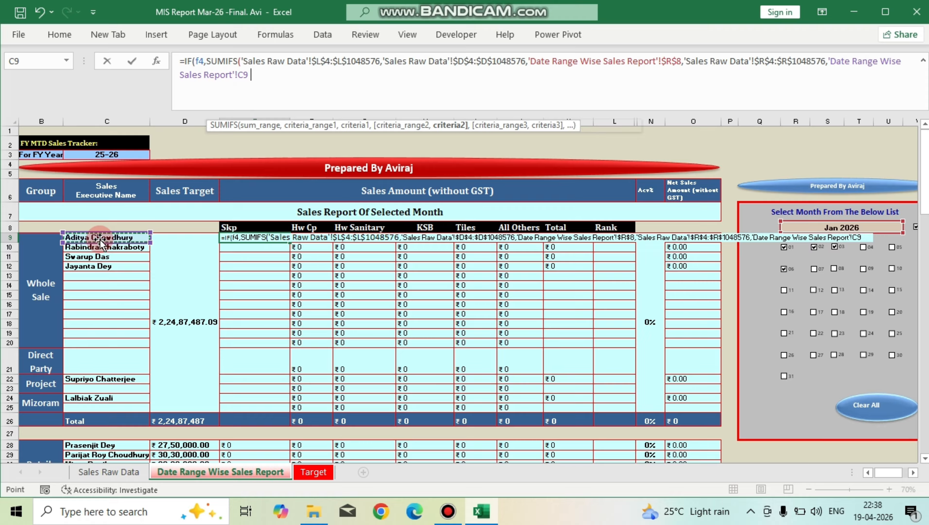
type(",")
Add the Segment column on Sales Raw Data, $Q$4:$Q$1048576, as the third criteria range with absolute references.
left_click(118, 464)
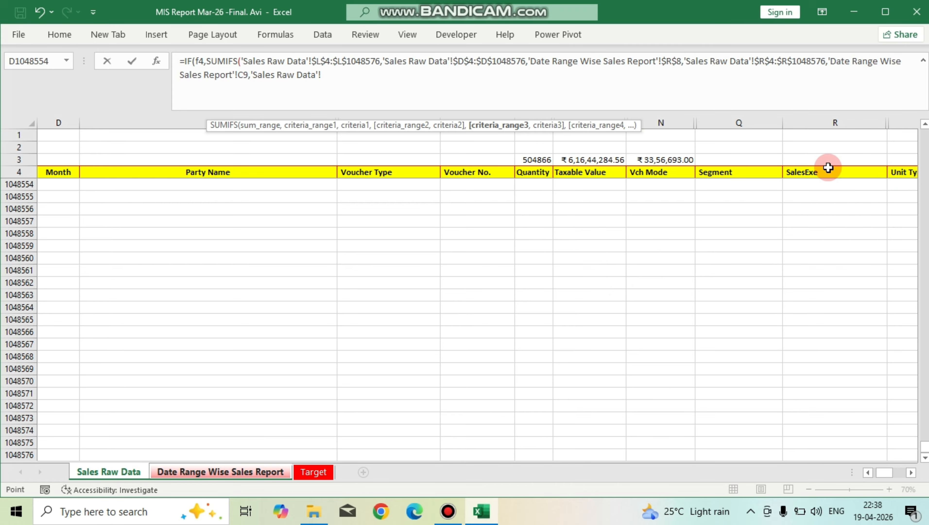
left_click(726, 176)
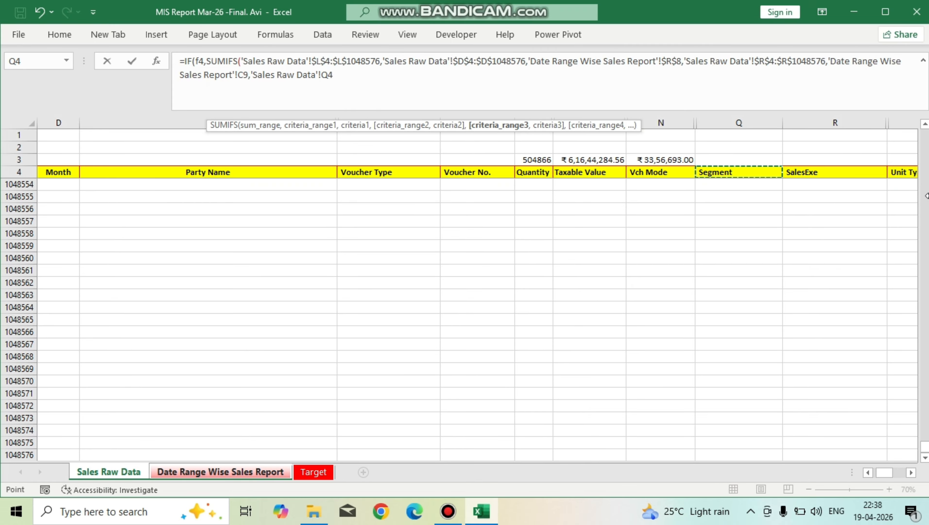
key("ctrl+shift+Down")
key("ctrl+shift+Down")
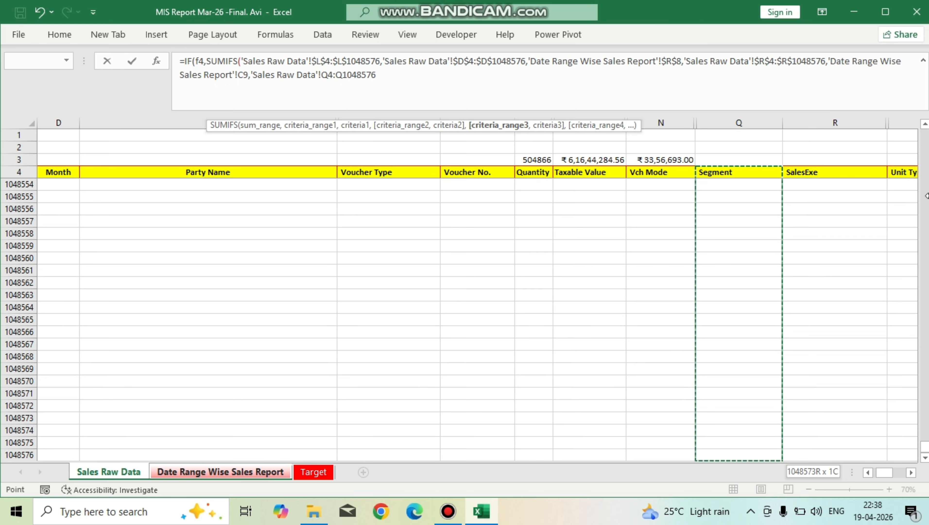
key("F4")
type(",")
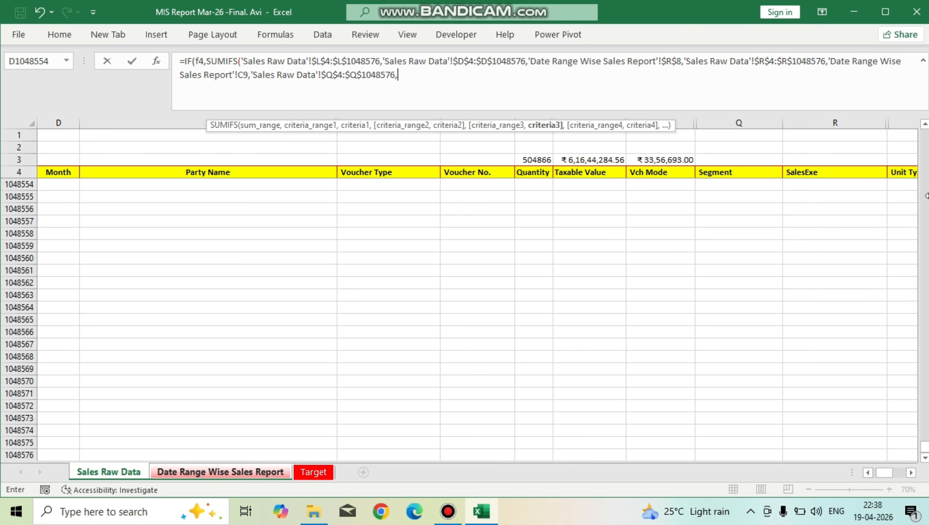
Use the Skp segment header $E$8 on the Date Range Wise Sales Report as the third criterion.
left_click(229, 471)
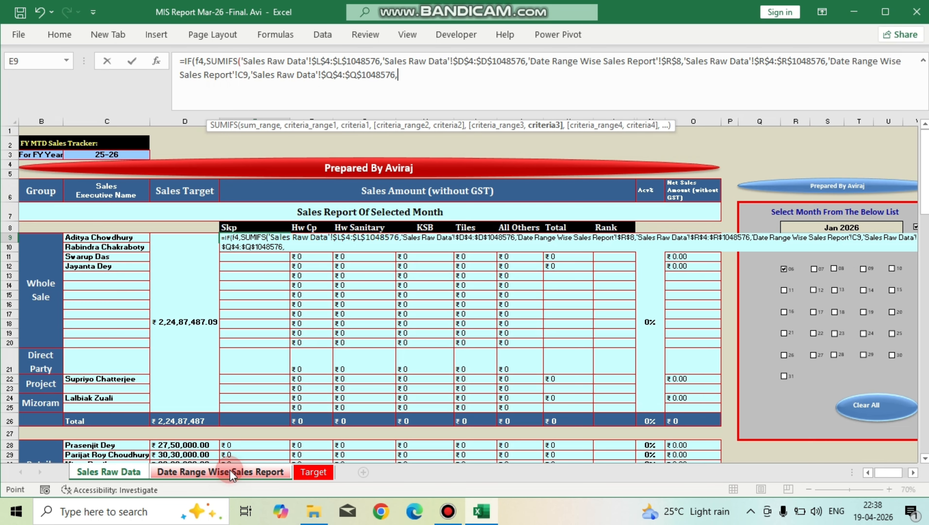
left_click(230, 227)
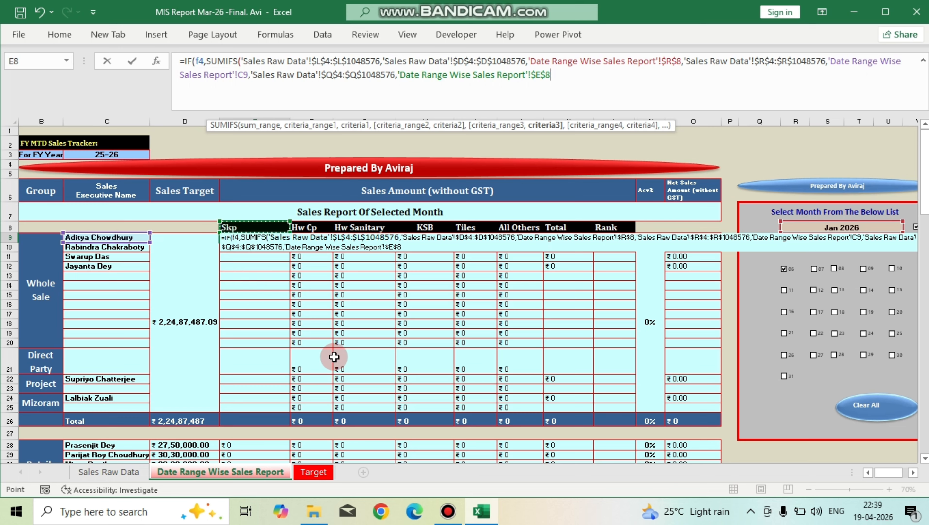
type(",")
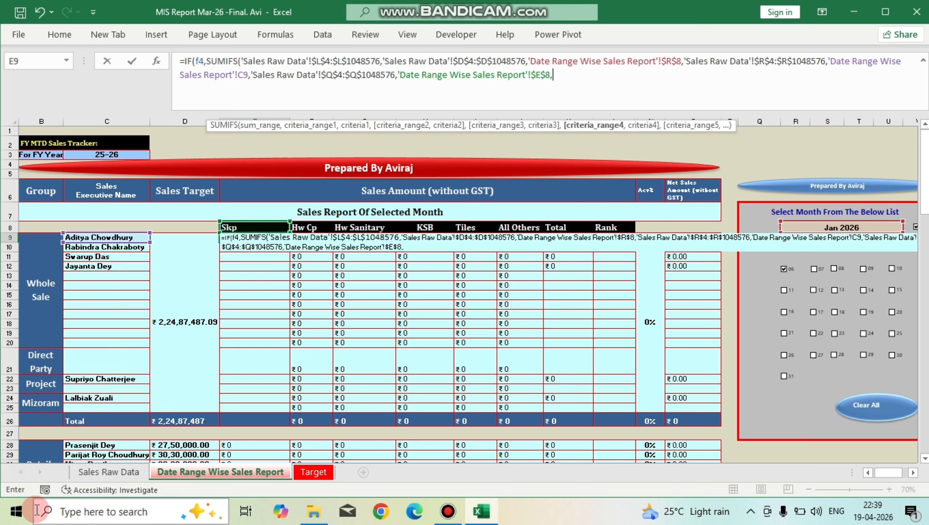
Add the Date column on Sales Raw Data, $C$4:$C$1048576, as the fourth criteria range with absolute references.
left_click(141, 478)
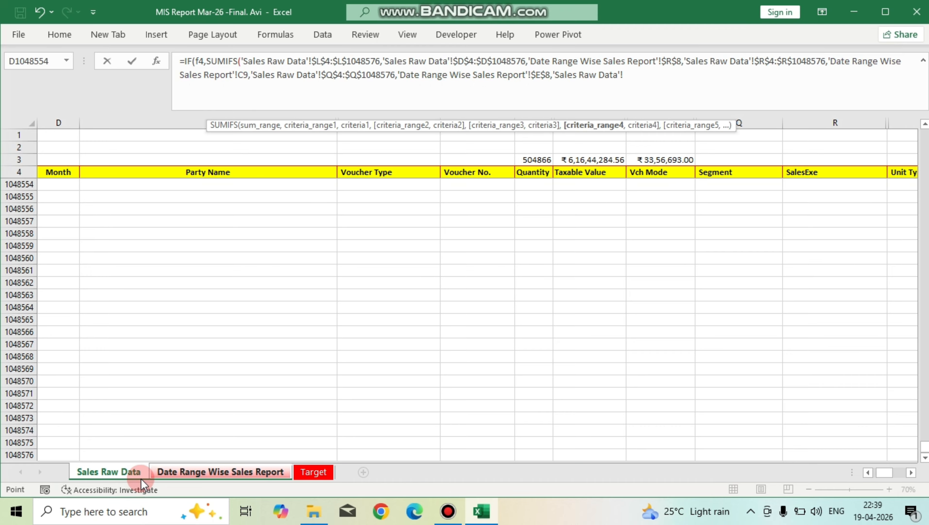
left_click(119, 174)
key("Left")
key("Left")
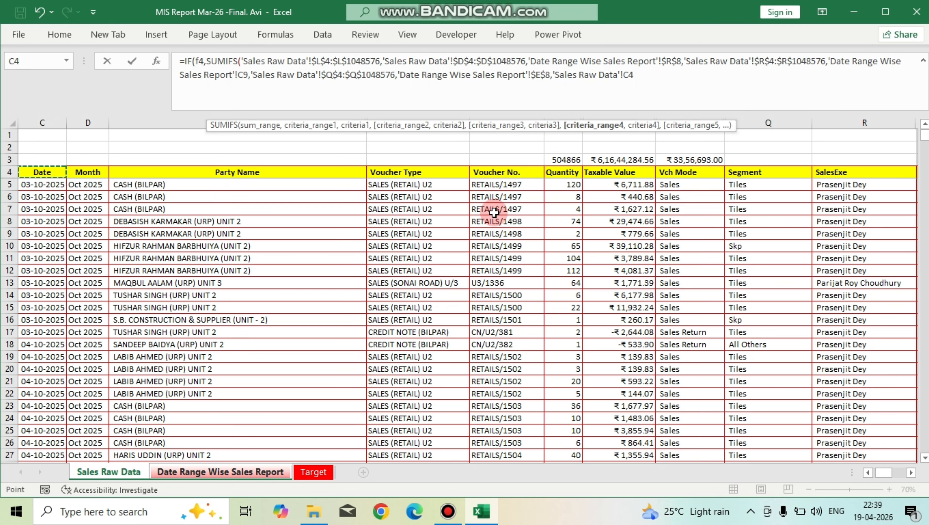
key("ctrl+shift+Down")
key("ctrl+shift+Down")
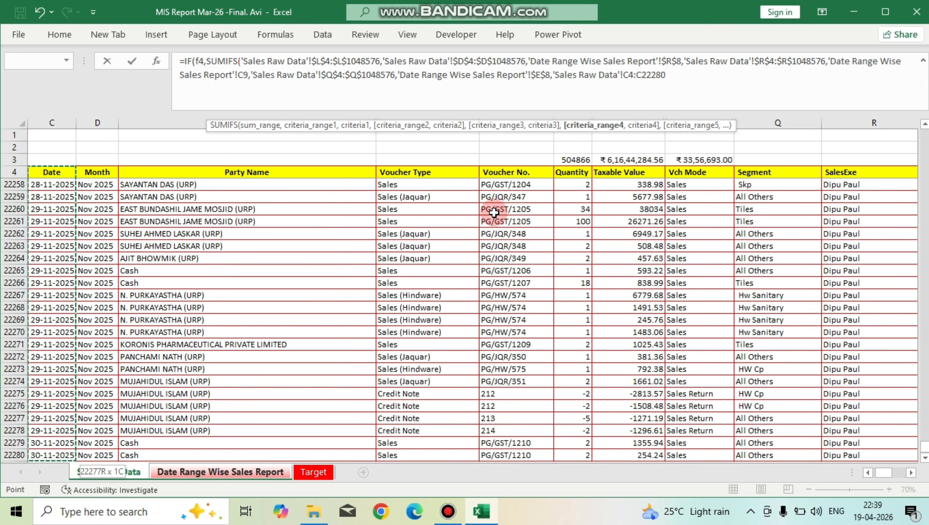
key("F4")
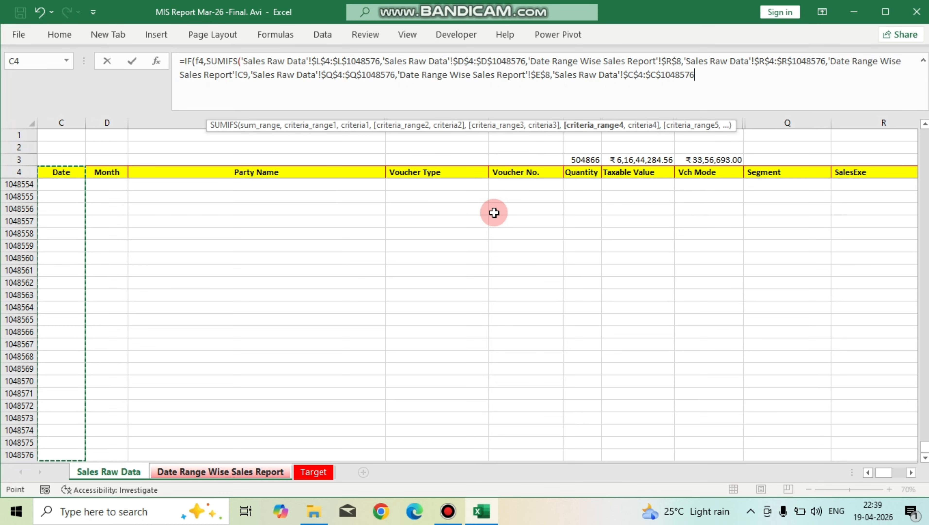
type(",")
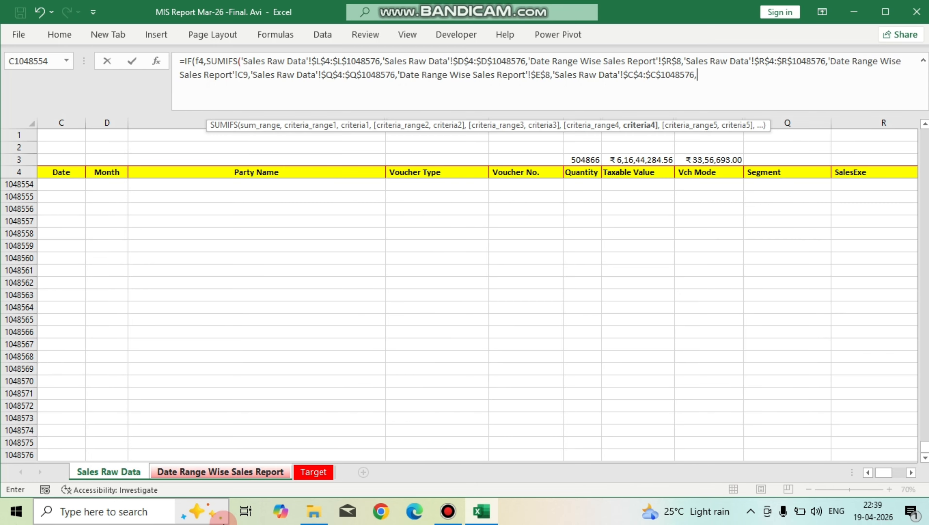
Use date cell $AA$7 on the Date Range Wise Sales Report as the fourth criterion, then close and enter the E9 formula.
left_click(220, 472)
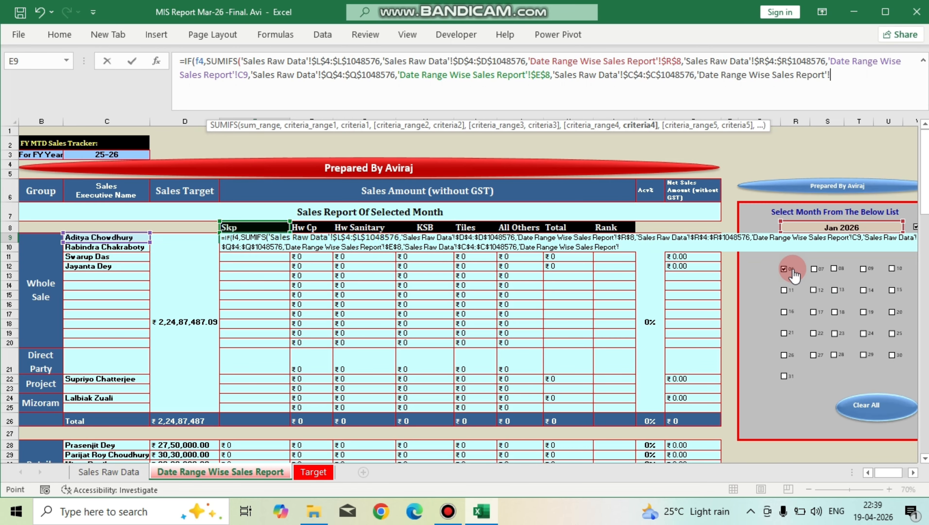
left_click(812, 272)
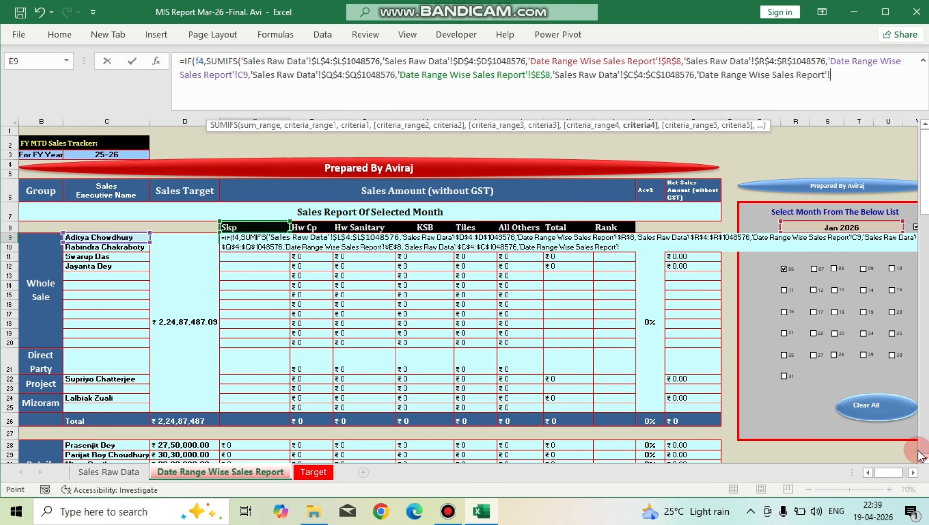
left_click(913, 473)
left_click(913, 473)
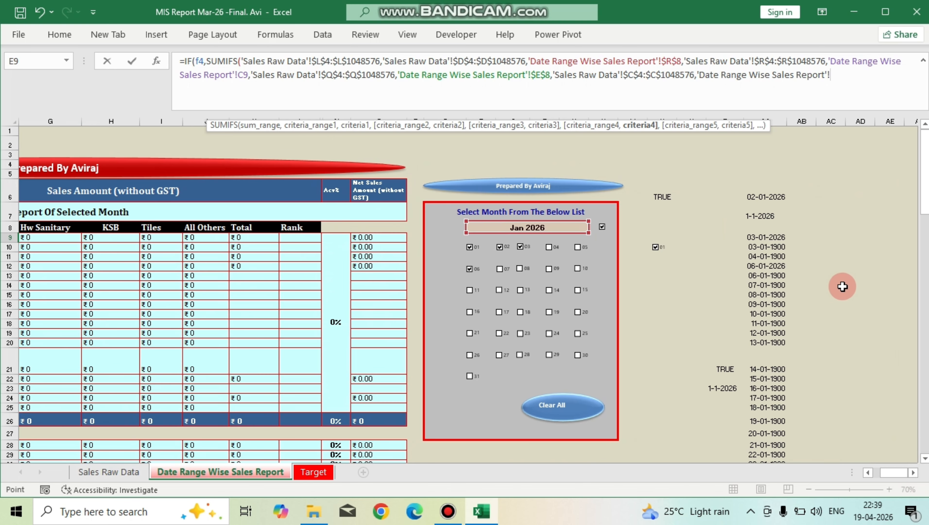
left_click(767, 214)
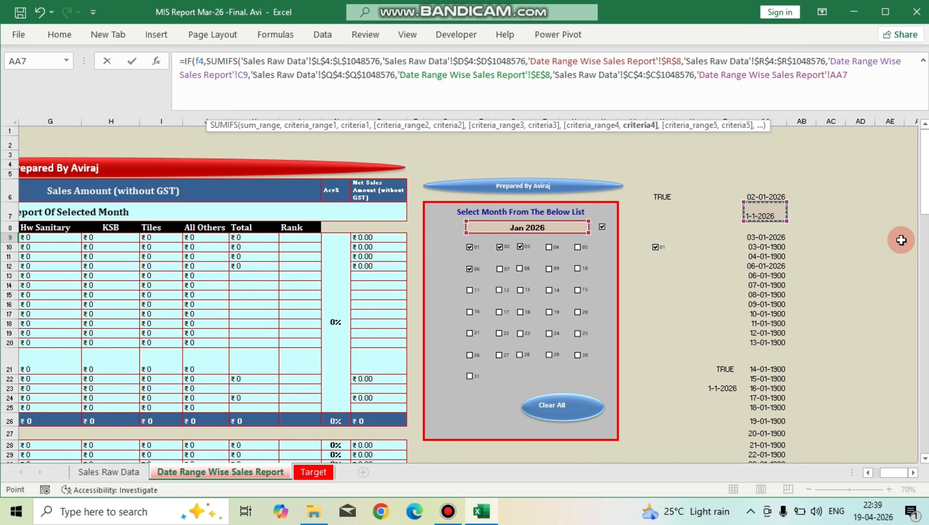
key("F4")
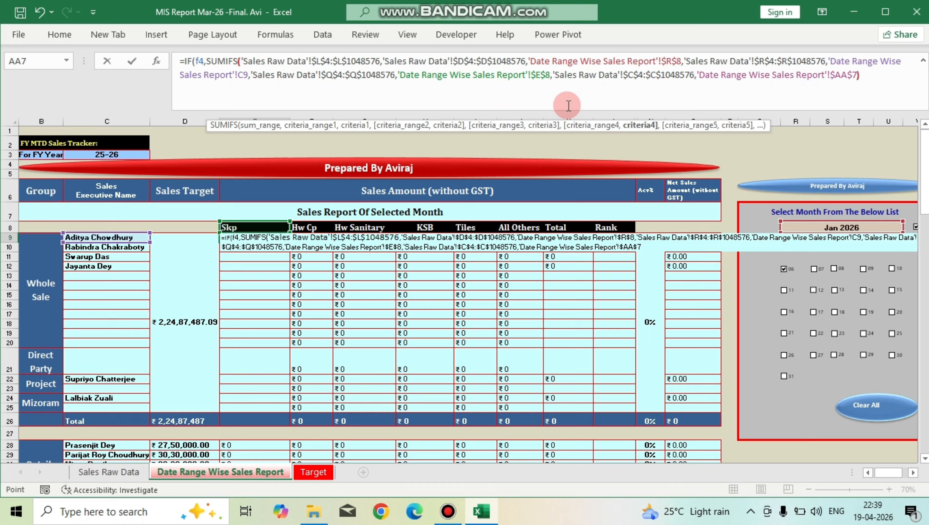
type(")")
key("ctrl+Return")
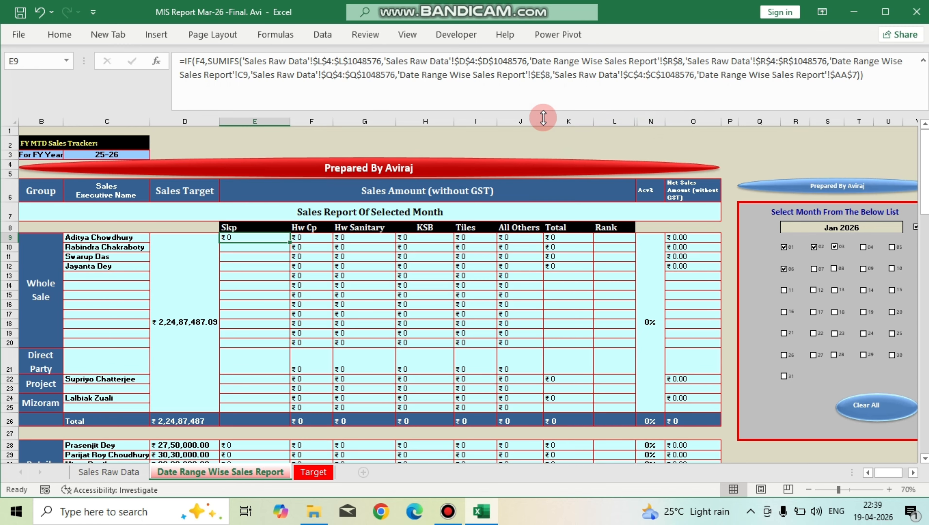
left_click(179, 80)
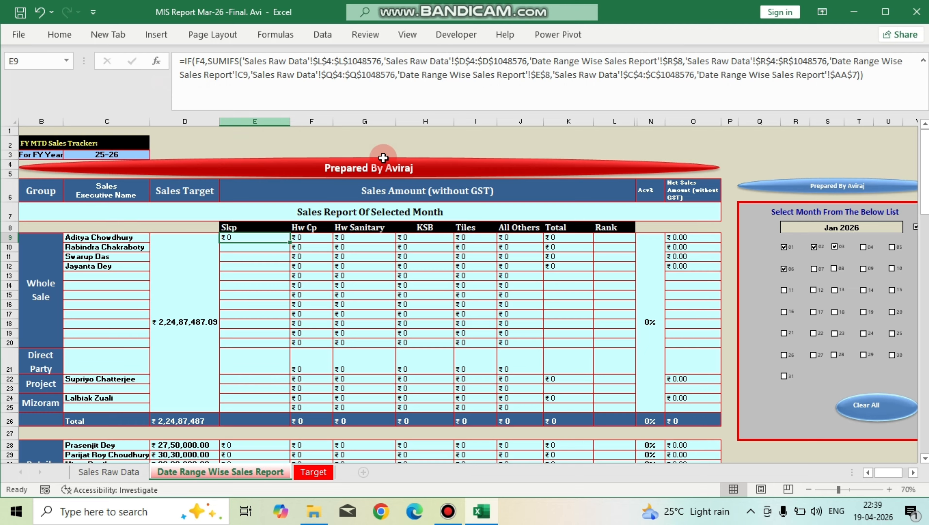
Check which cell the day 02 check box is linked to in its control settings.
left_click(814, 248)
right_click(817, 250)
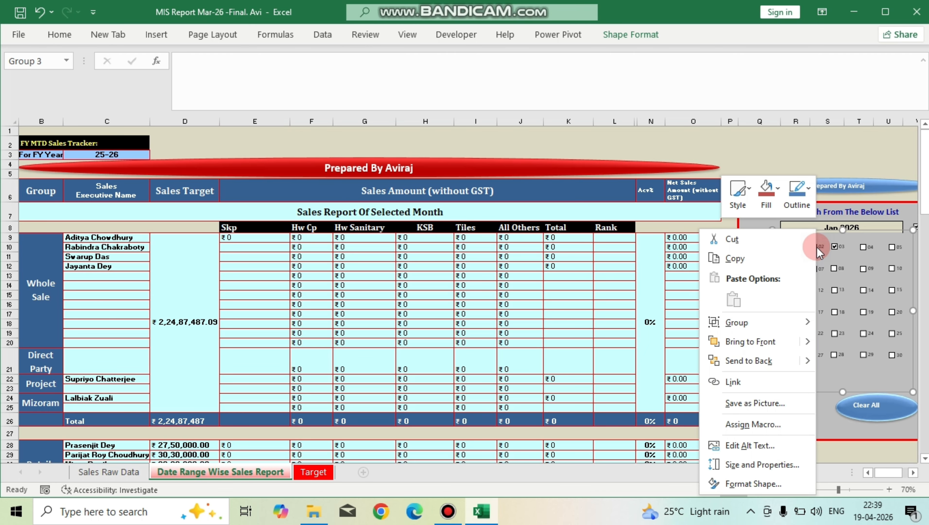
right_click(817, 250)
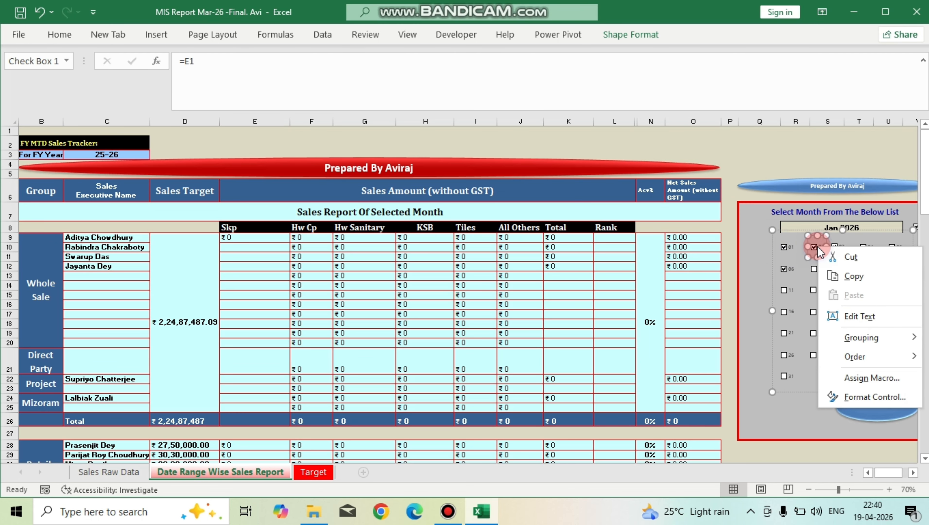
left_click(867, 400)
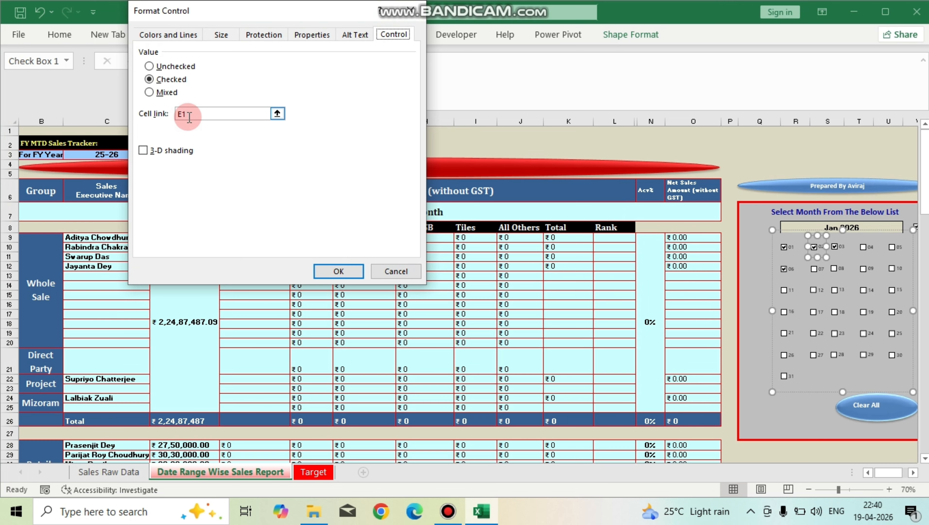
left_click(396, 271)
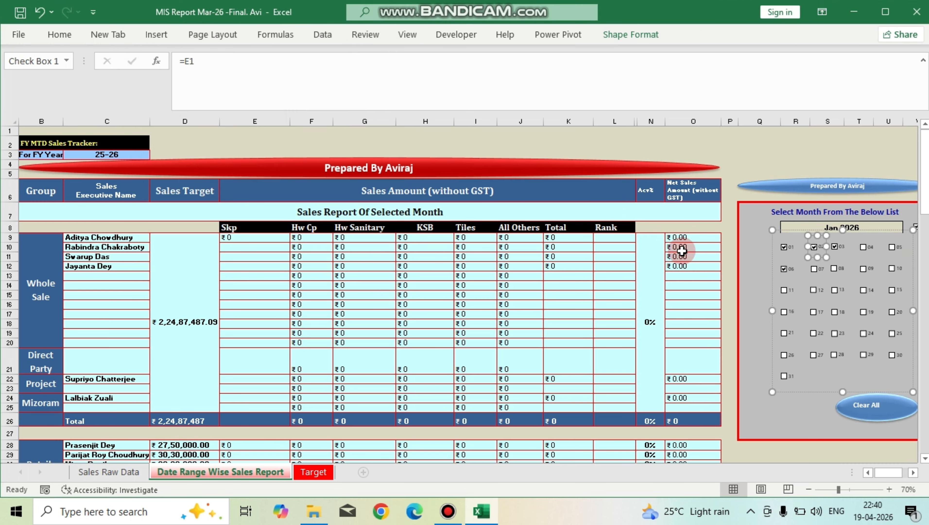
Append a second copy of the IF and SUMIFS expression to the E9 formula on a new line, joined with a plus sign.
left_click(248, 237)
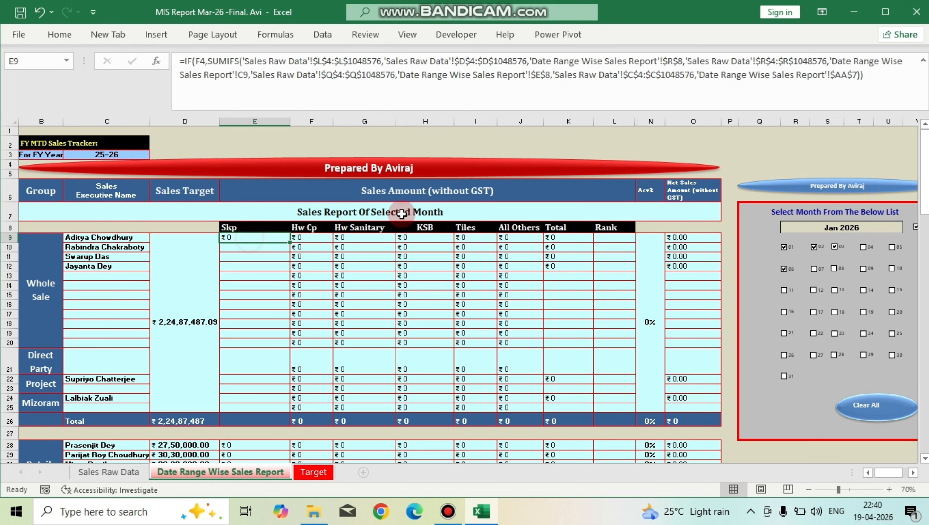
left_click_drag(874, 76, 186, 65)
key("ctrl+c")
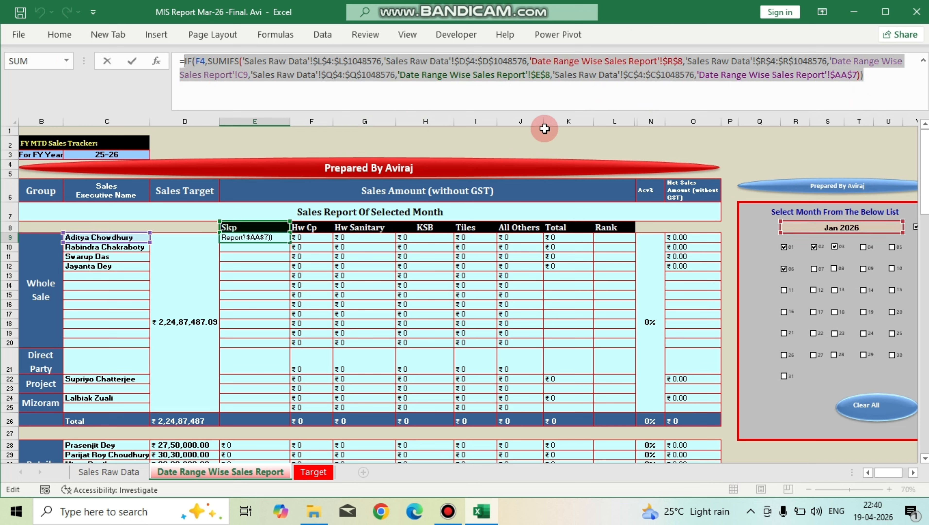
left_click(881, 83)
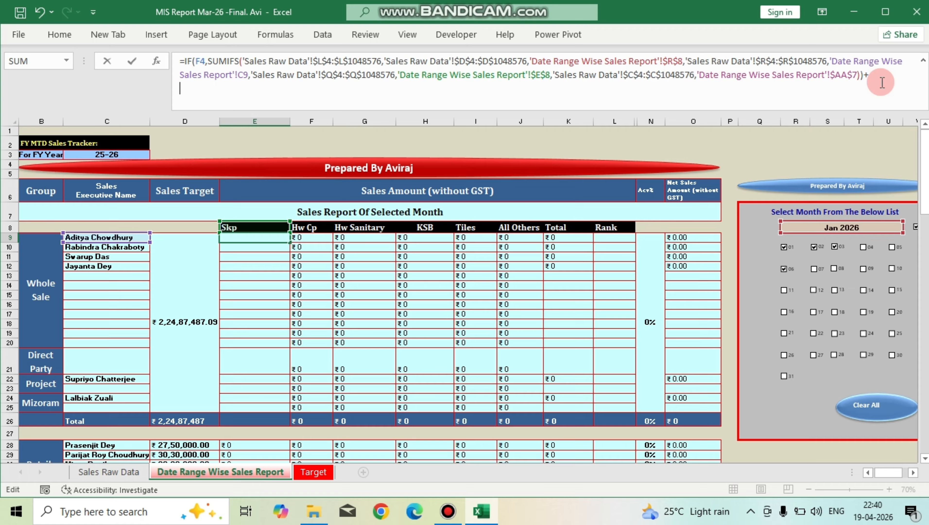
type("+")
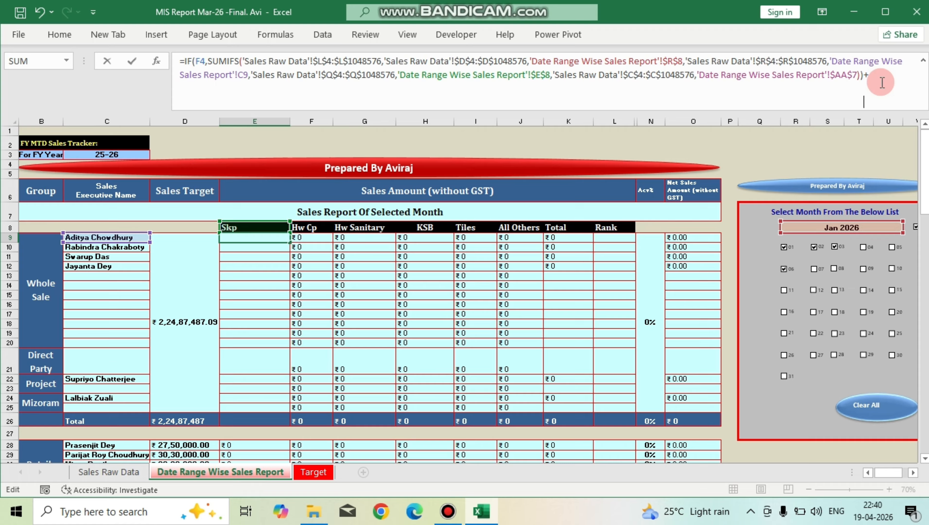
key("ctrl+v")
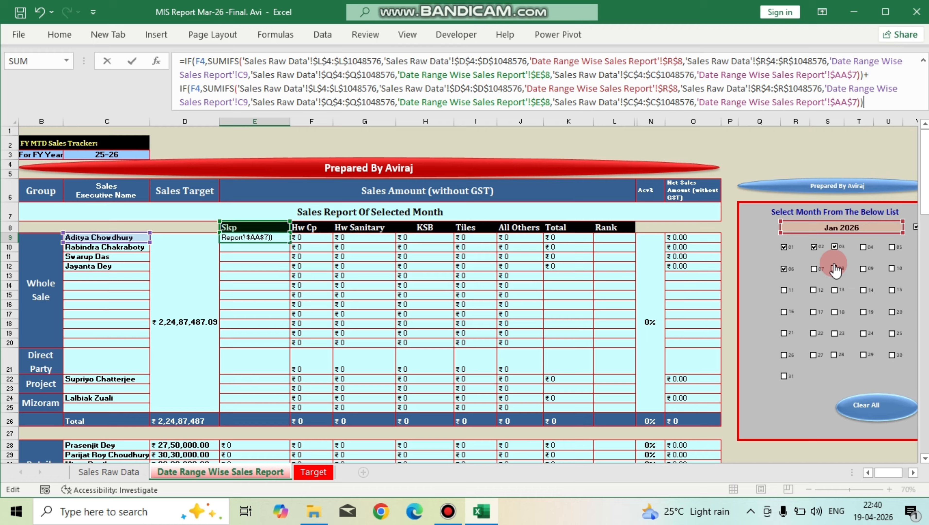
Replace the logical test in the second IF expression with e1, the linked cell of the day 02 check box.
left_click(815, 248)
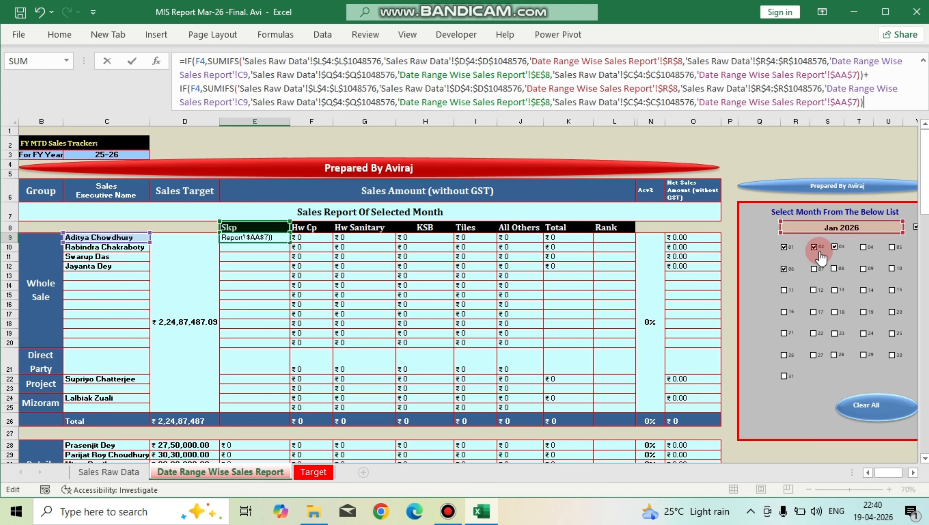
left_click(198, 90)
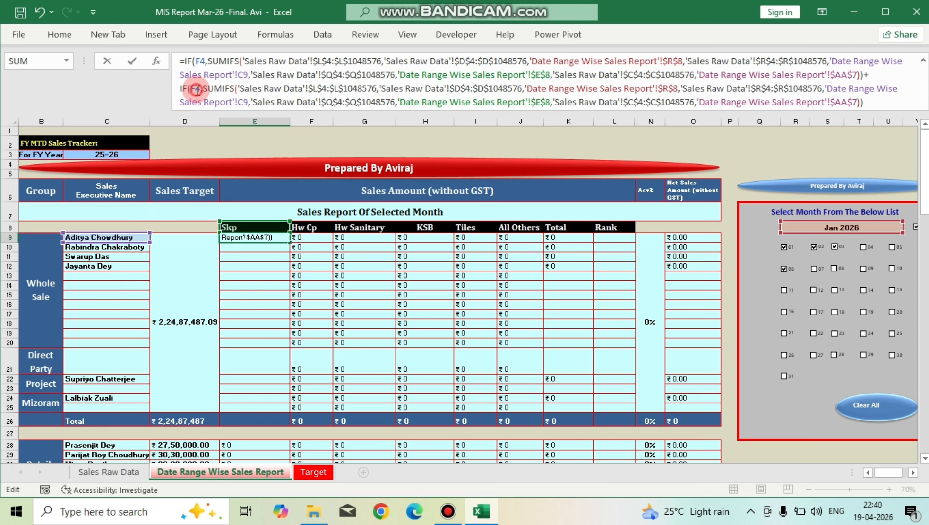
left_click(504, 92)
key("Delete")
key("BackSpace")
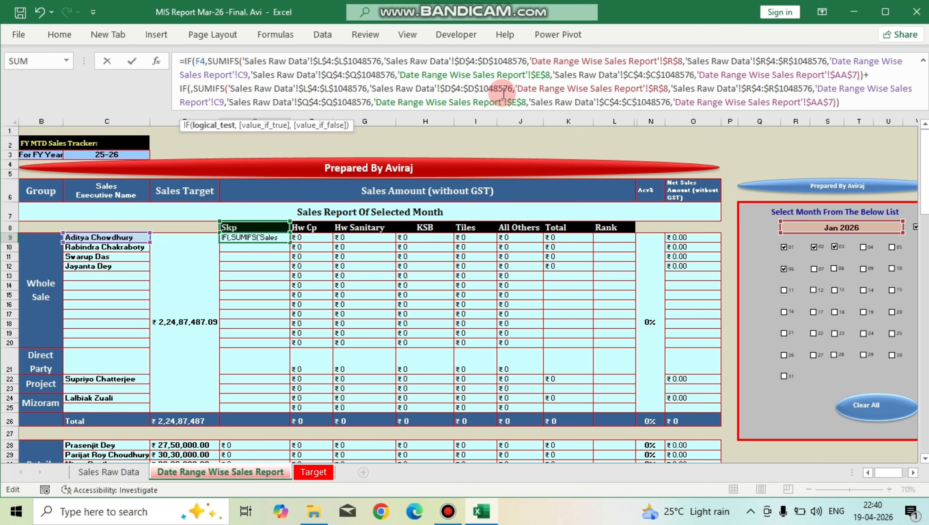
type("e1")
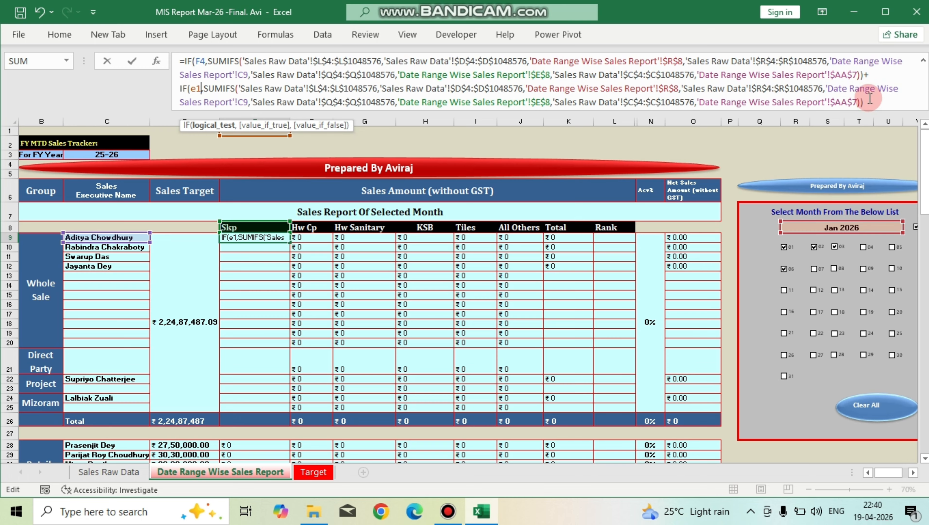
Leave the E9 formula and inspect the formula in AA6 that supplies the date for day 02.
left_click(913, 473)
left_click(912, 473)
left_click(913, 472)
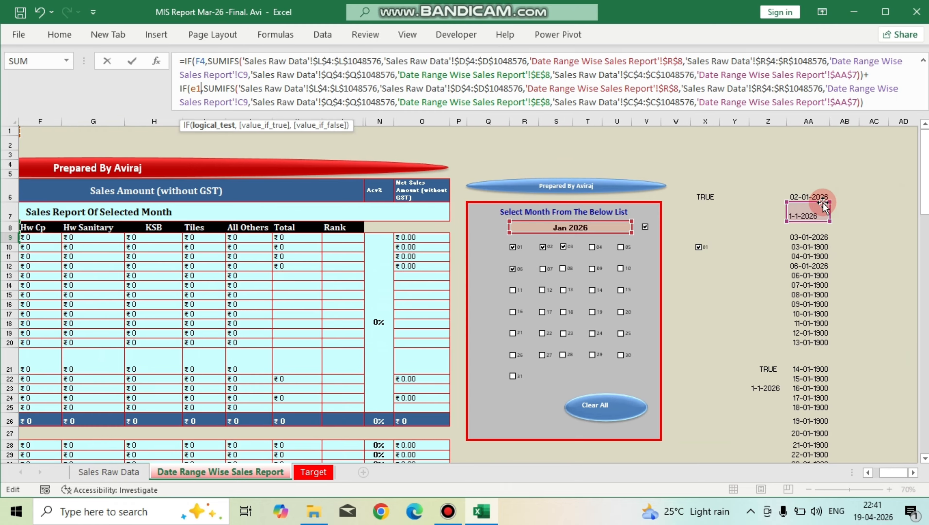
left_click(809, 196)
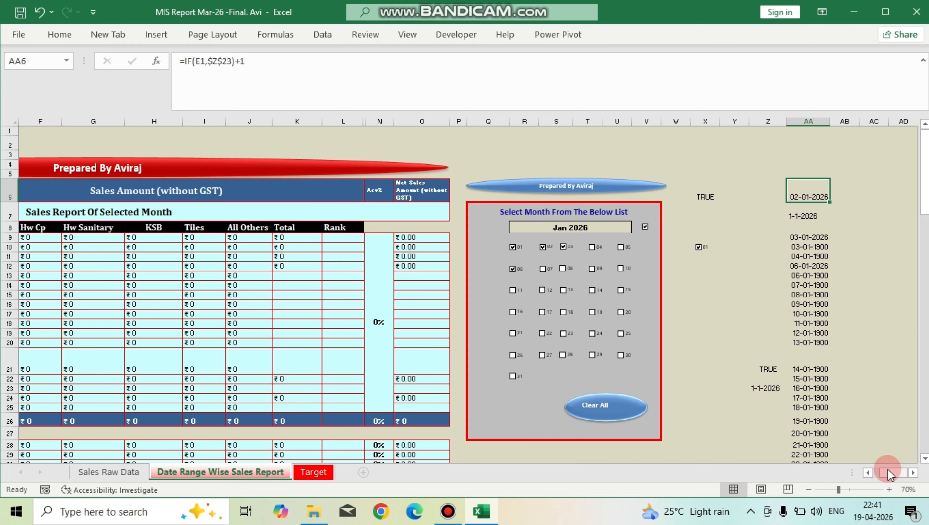
left_click_drag(889, 472, 901, 473)
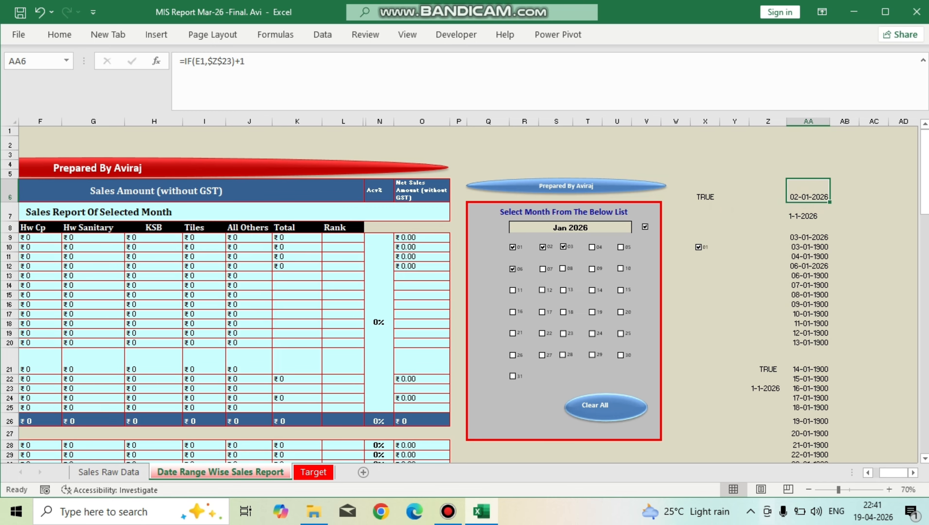
Change the date criterion in the second SUMIFS of the E9 formula to $AA$6 and confirm the formula.
left_click_drag(887, 472, 877, 473)
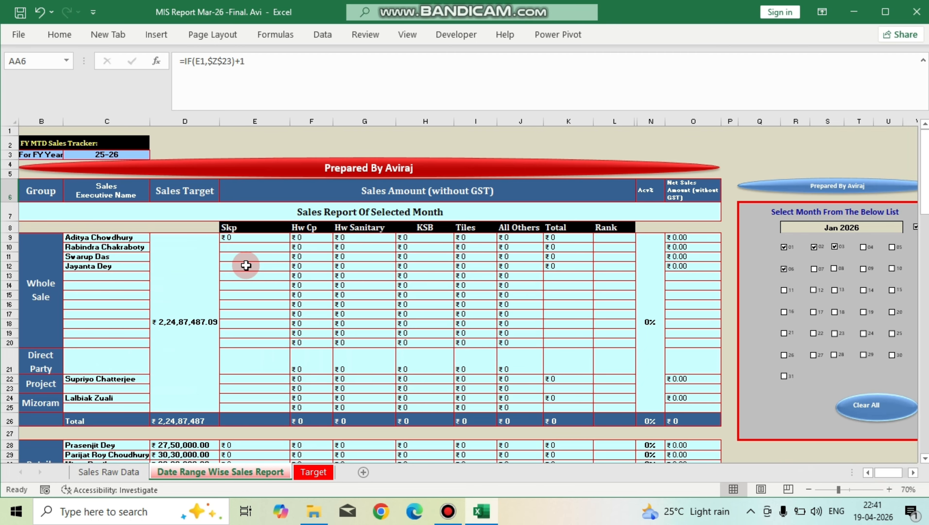
left_click(248, 238)
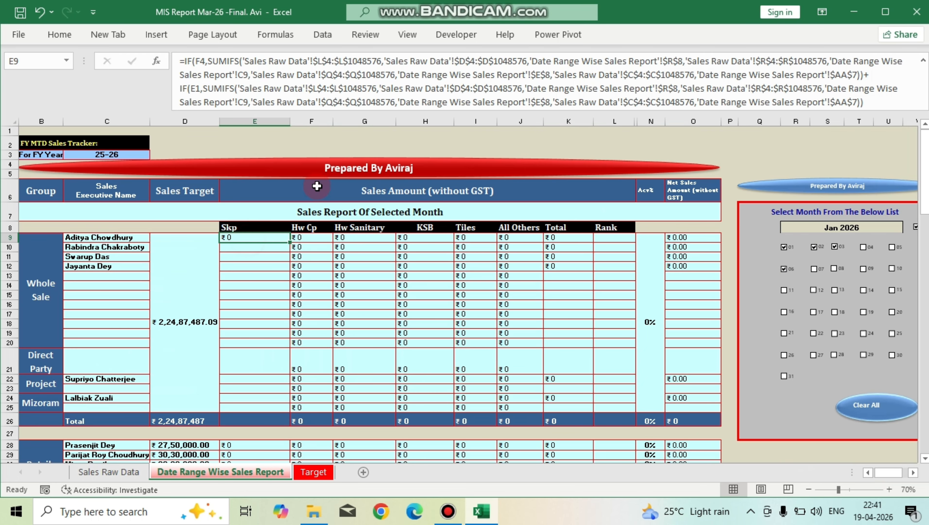
left_click(858, 99)
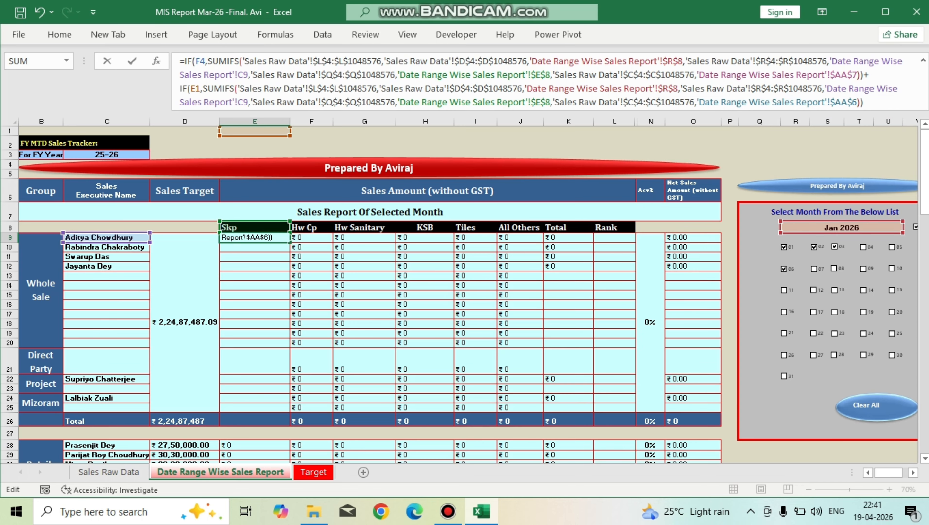
key("Return")
key("Up")
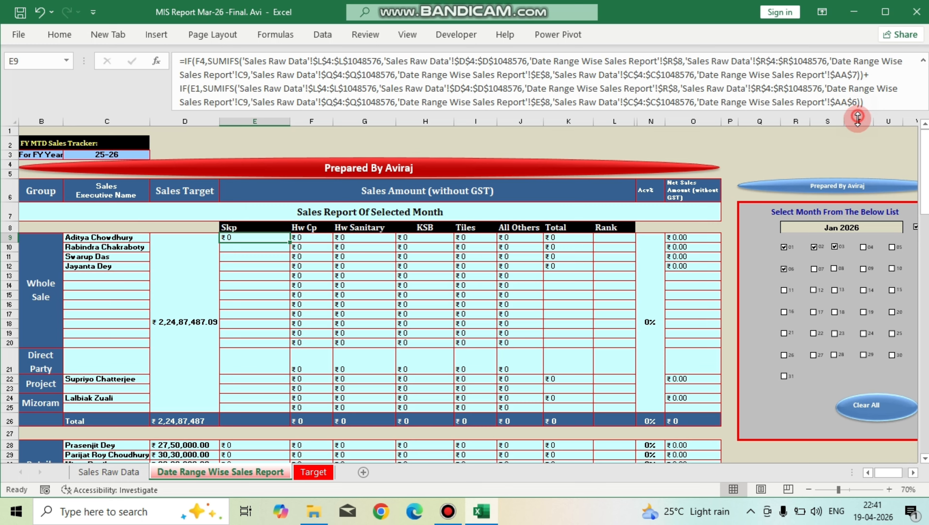
Enlarge the formula editing area and append a third copy of the IF and SUMIFS expression to E9 on a new line after a plus sign.
left_click_drag(857, 118, 855, 195)
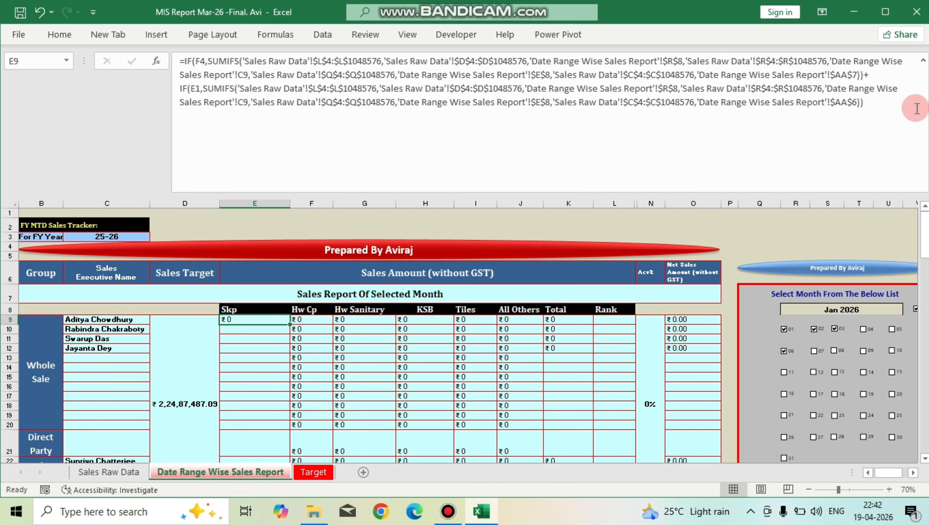
left_click(890, 105)
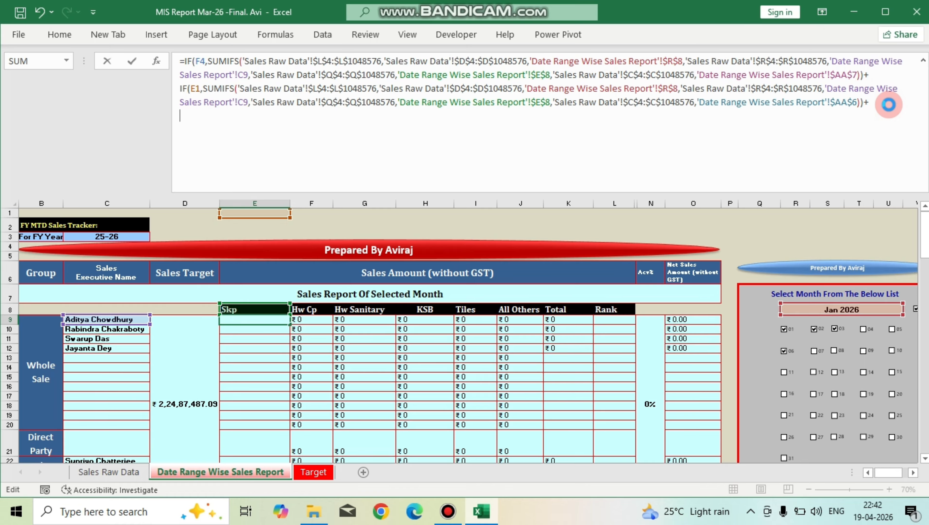
key("ctrl+v")
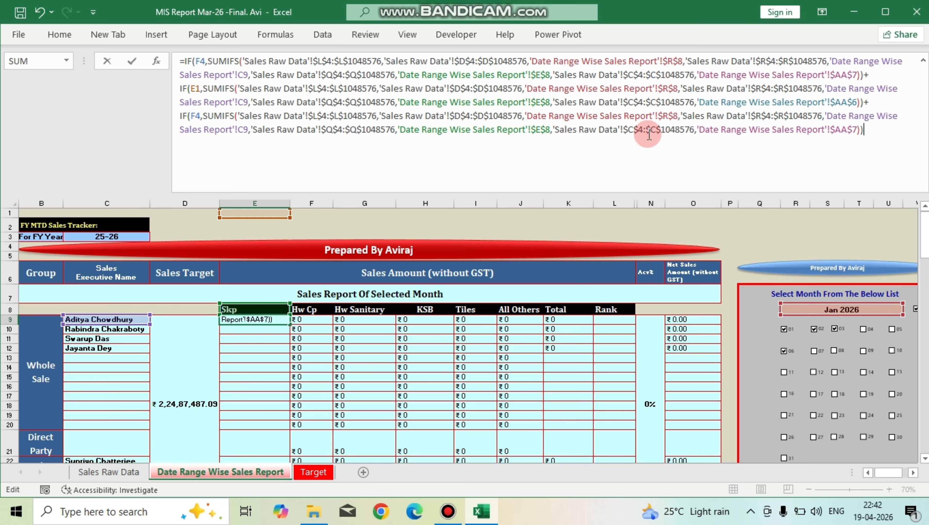
Check which cell the day 03 check box is linked to.
left_click(838, 334, "ctrl")
left_click(839, 329)
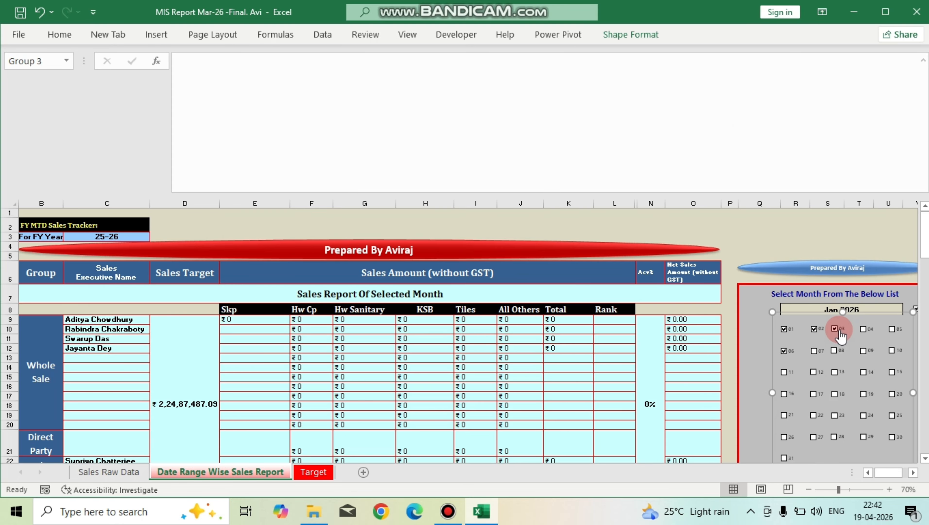
right_click(837, 332)
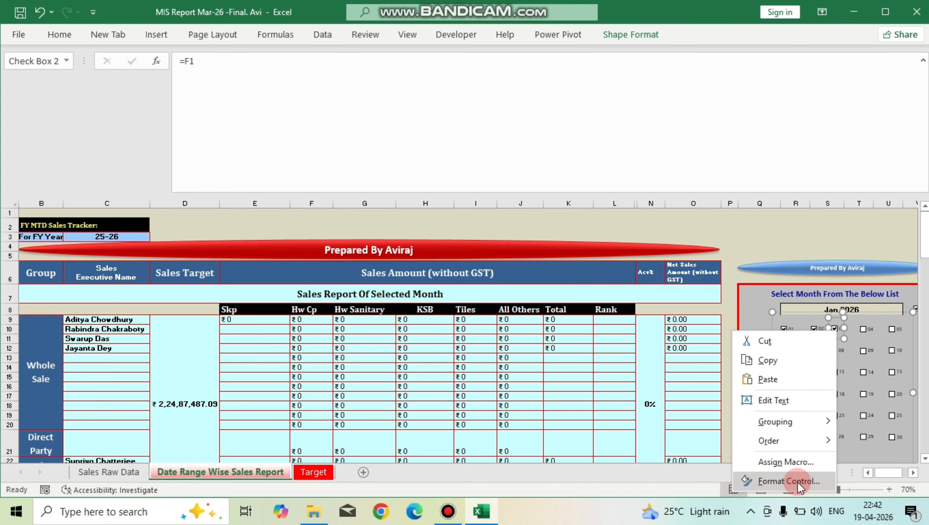
left_click(401, 178)
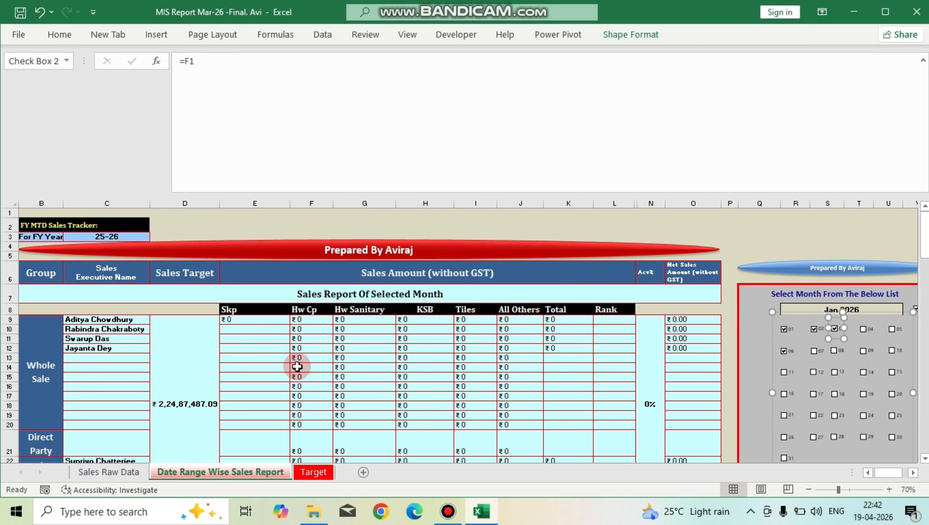
left_click(266, 320)
left_click(194, 116)
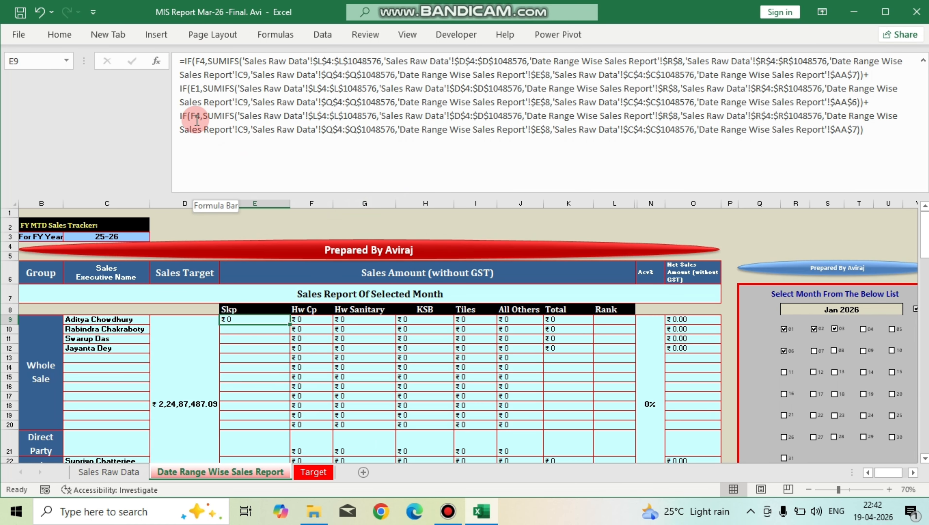
key("BackSpace")
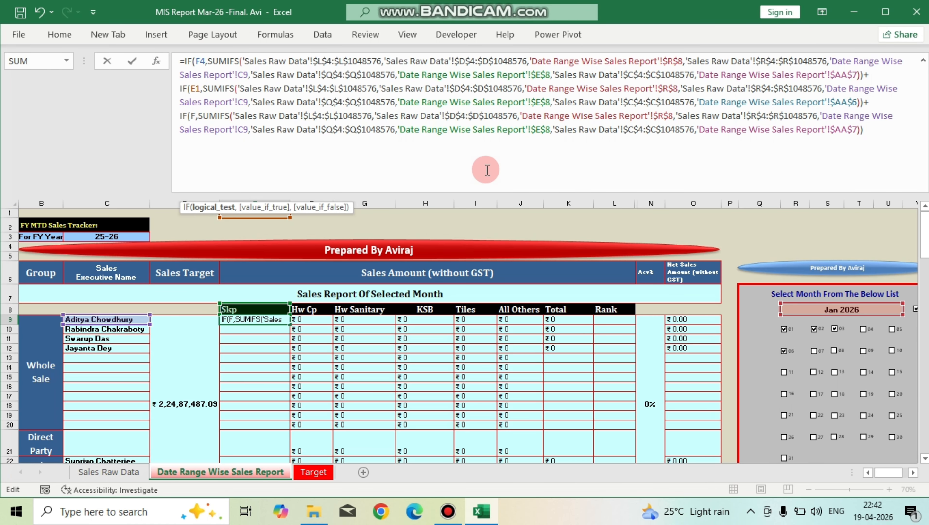
key("Escape")
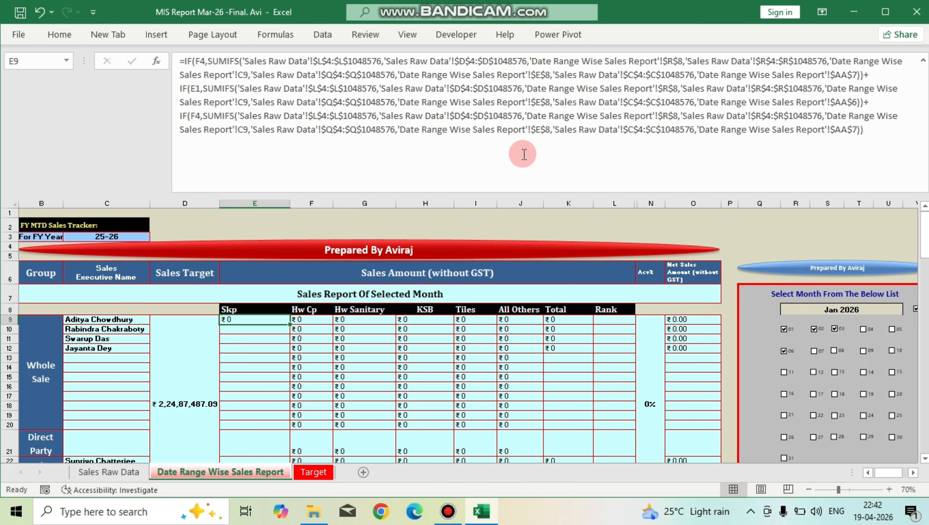
Select the day 03 check box again and recheck its cell link.
left_click(845, 335)
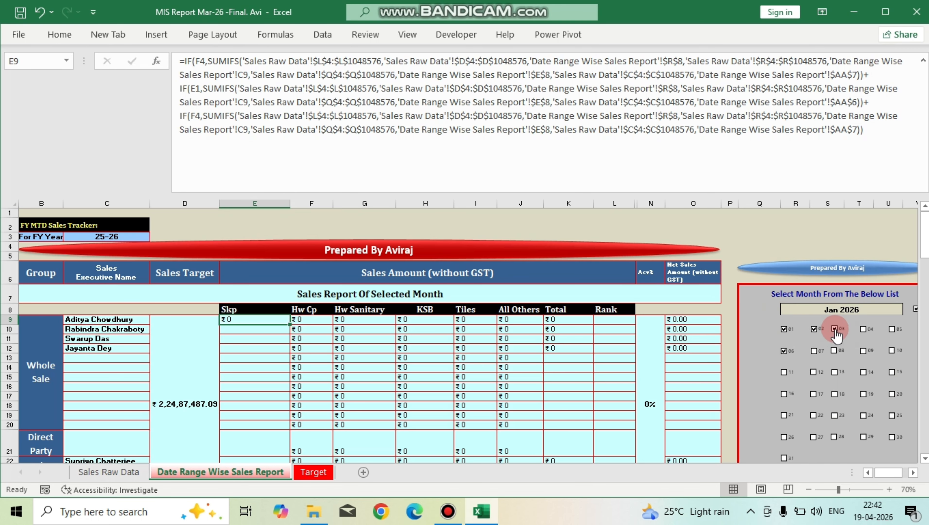
right_click(835, 329)
right_click(834, 330)
right_click(814, 329)
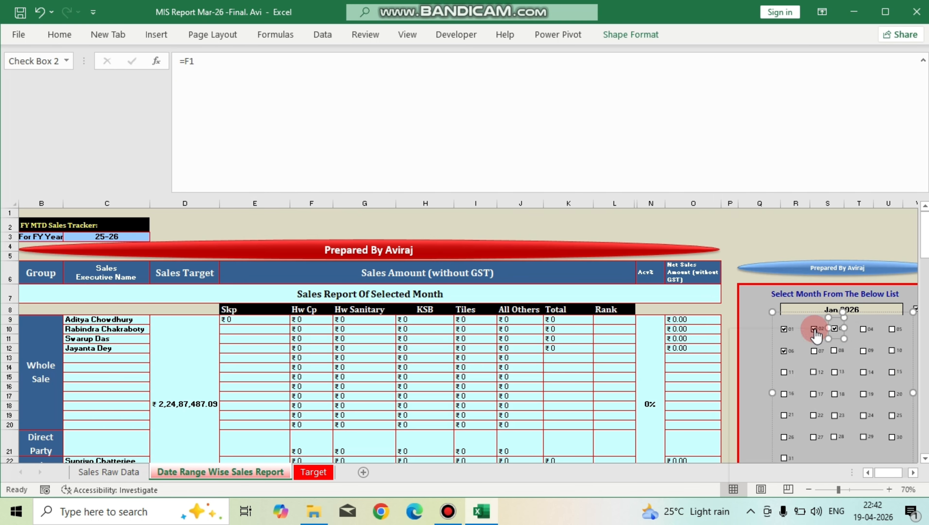
Replace the logical test in the third IF expression of the E9 formula with F1, the linked cell of the day 03 check box.
left_click(250, 319)
left_click(186, 119)
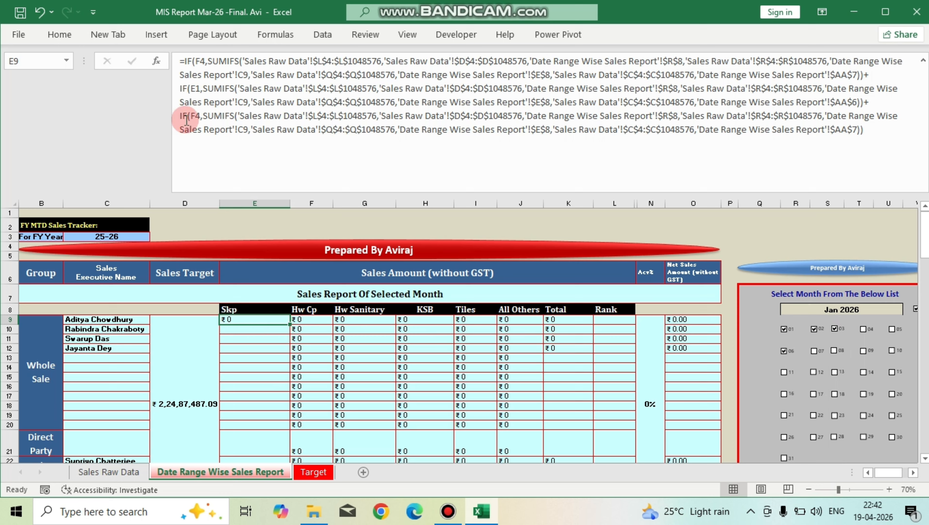
left_click(350, 125)
key("Delete")
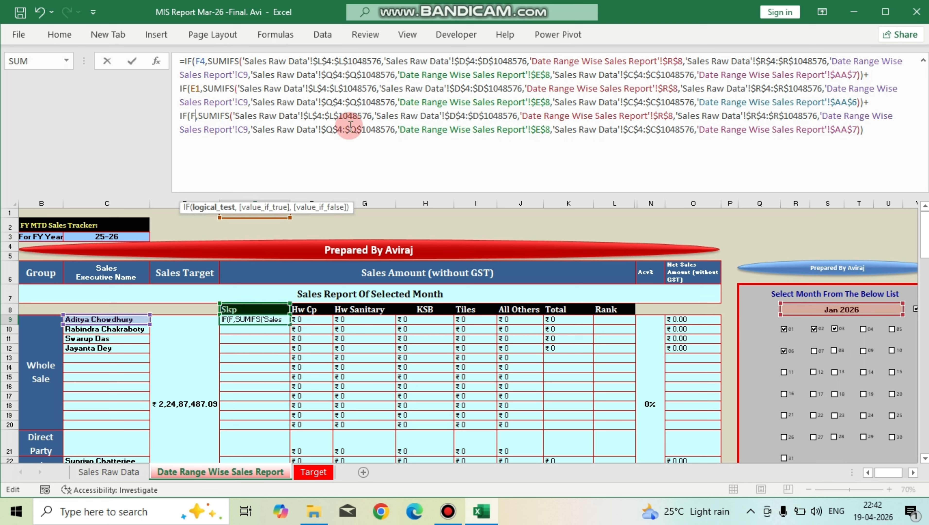
type("1")
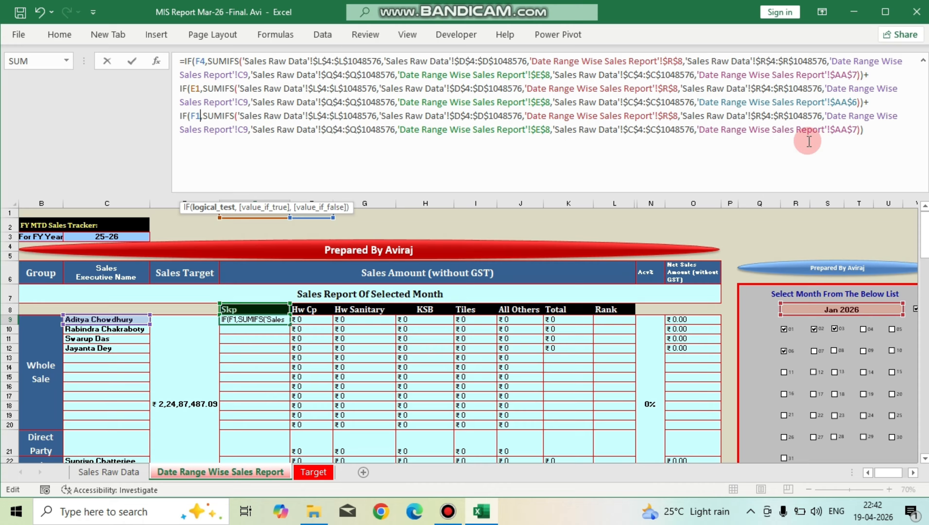
Change the date criterion in the third SUMIFS to $AA$9, the date cell for day 03, and confirm the E9 formula.
left_click(915, 473)
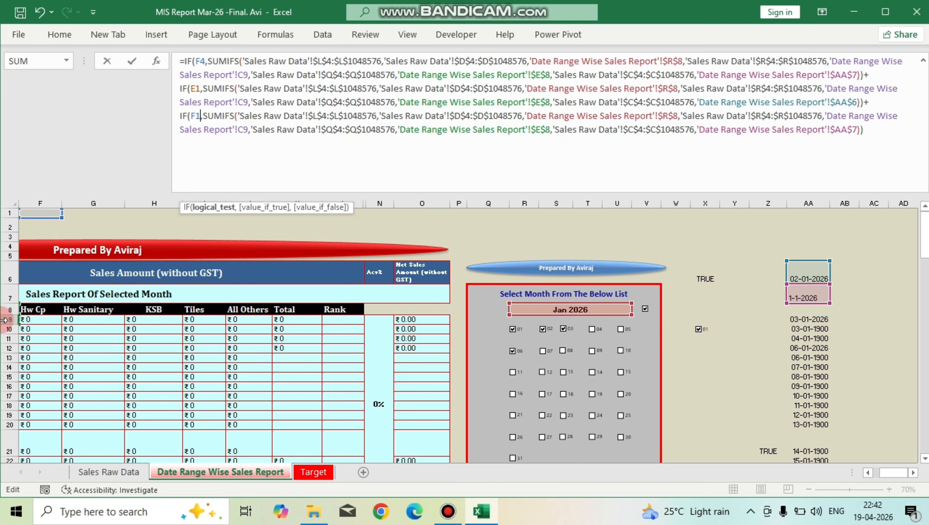
left_click(852, 128)
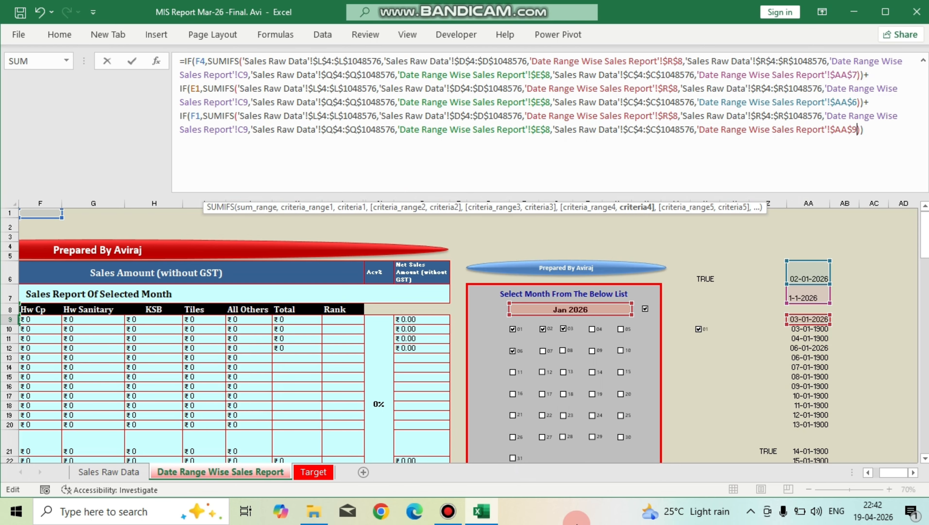
left_click(868, 473)
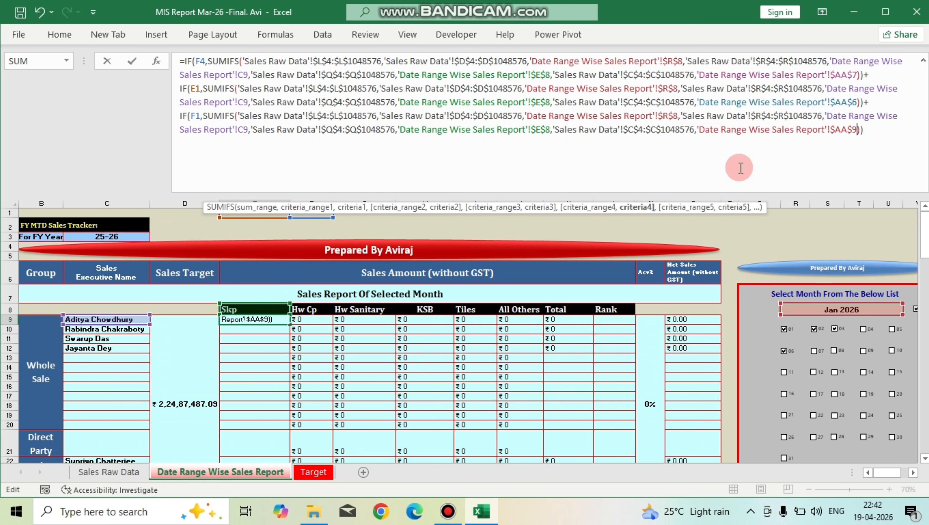
key("Return")
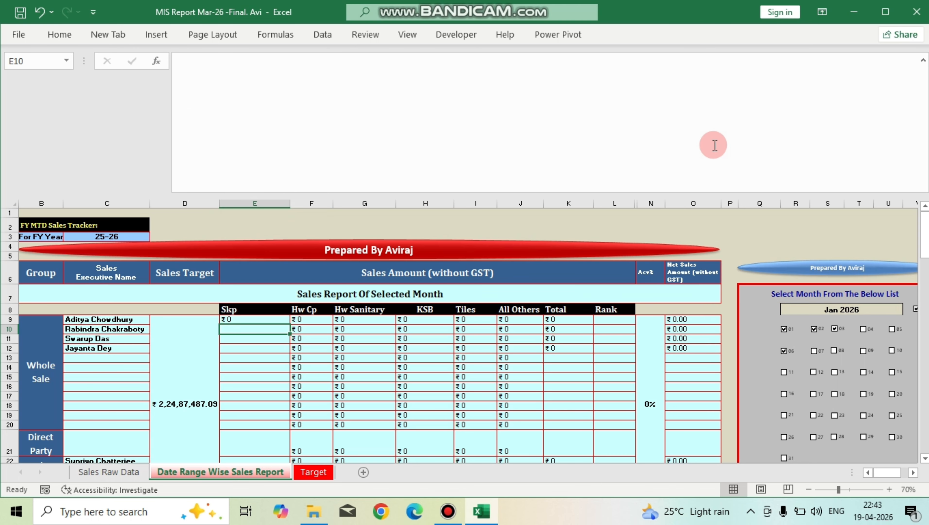
key("Up")
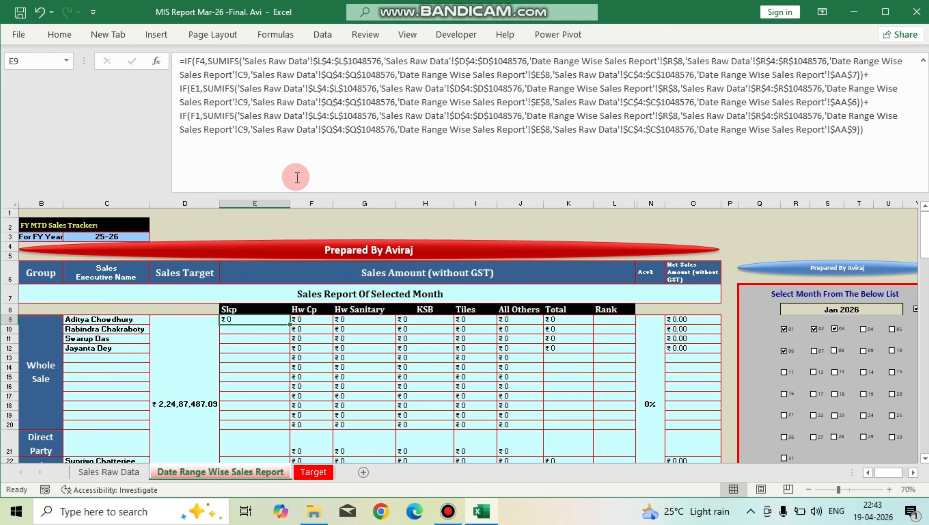
Append a fourth copy of the IF and SUMIFS expression to the E9 formula on a new line, joined with a plus sign.
left_click(889, 135)
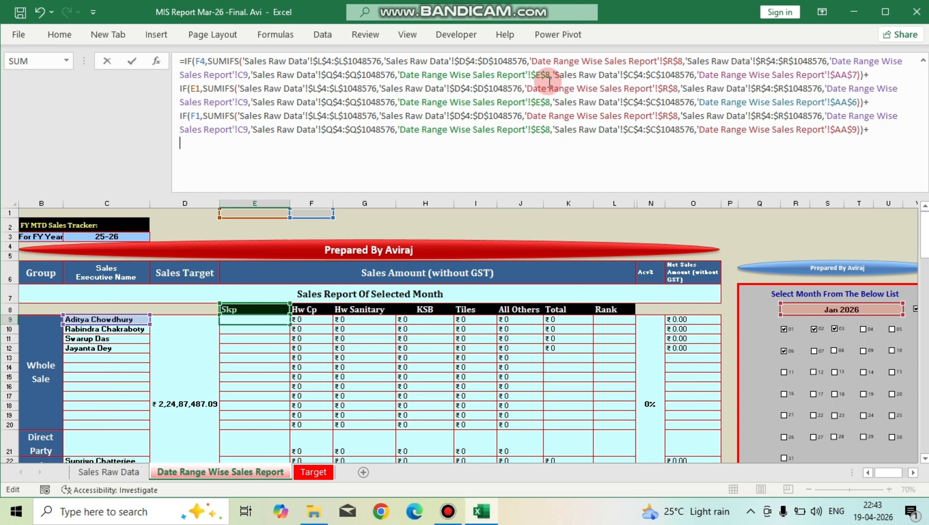
type("IF(F4,SUMIFS('Sales Raw Data'!$L$4:$L$1048576,'Sales Raw Data'!$D$4:$D$1048576,'Date Range Wise Sales Report'!$R$8,'Sales Raw Data'!$R$4:$R$1048576,'Date Range Wise Sales Report'!C9,'Sales Raw Data'!$Q$4:$Q$1048576,'Date Range Wise Sales Report'!$E$8,'Sales Raw Data'!$C$4:$C$1048576,'Date Range Wise Sales Report'!$AA$7))")
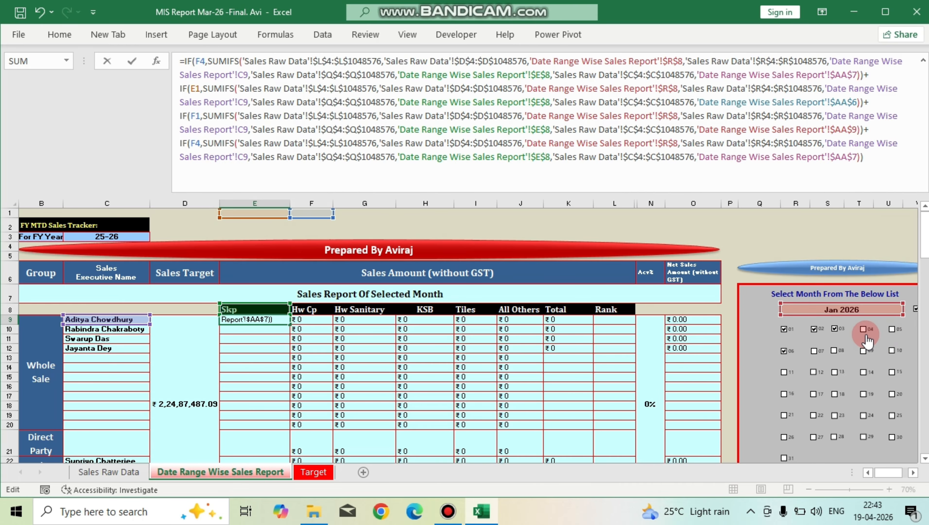
left_click(199, 144)
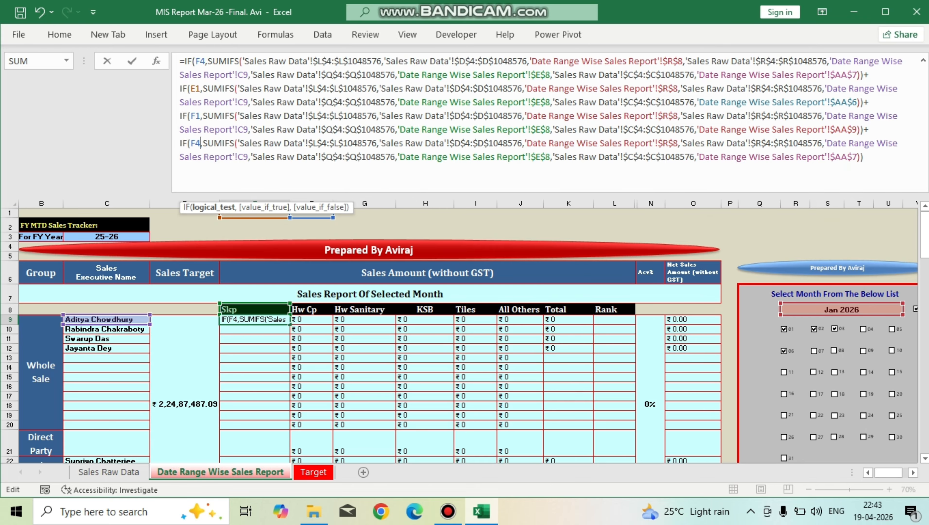
Change the date criterion in the fourth SUMIFS to $AA$10 and confirm the E9 formula.
left_click(914, 473)
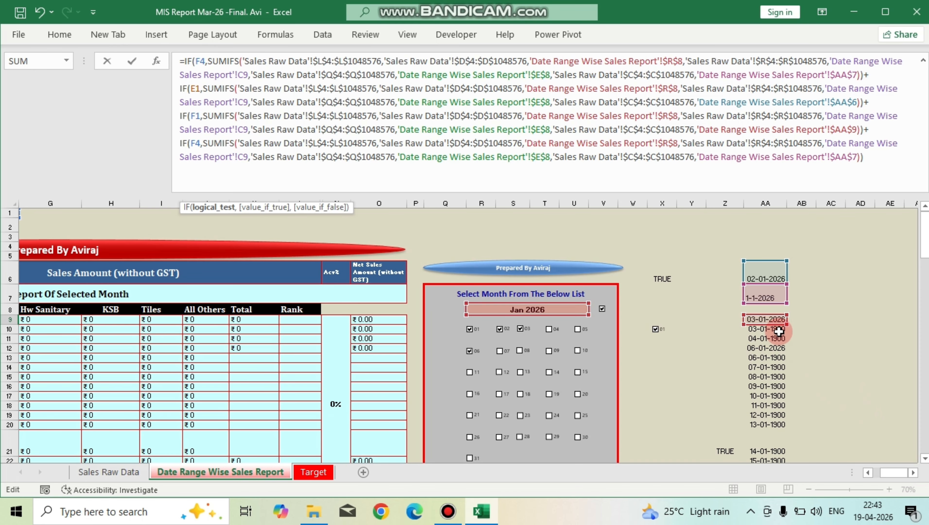
left_click(856, 157)
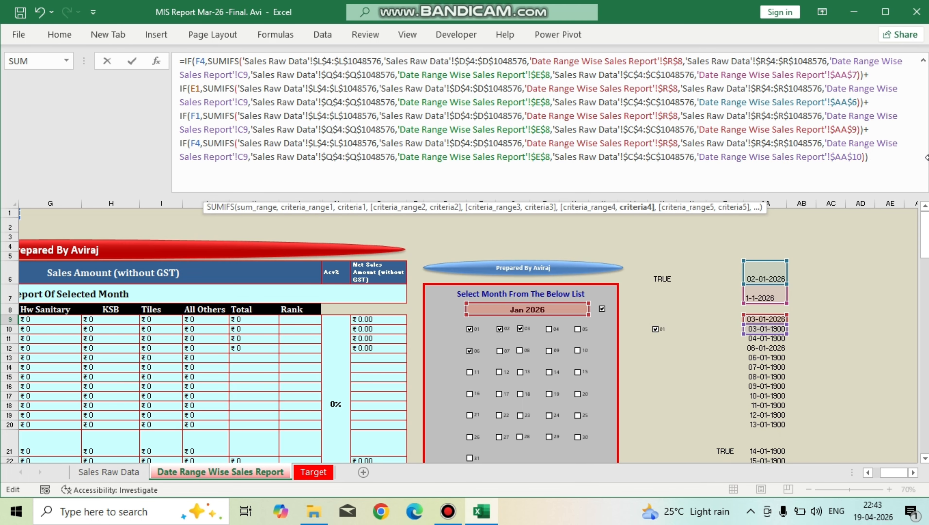
left_click(927, 157)
key("Return")
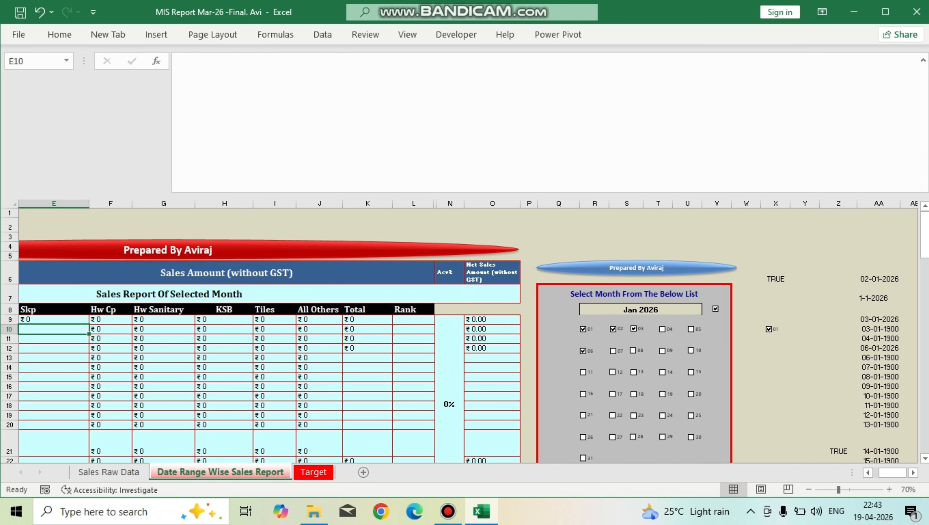
Tick the day check boxes 04, 05 and 07 through 22 in the Jan 2026 date selector.
left_click(914, 472)
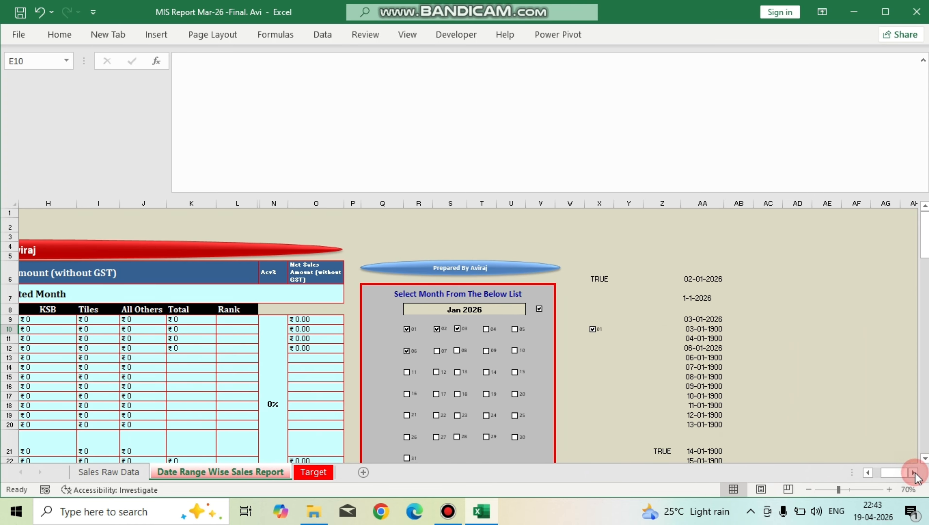
left_click(514, 330)
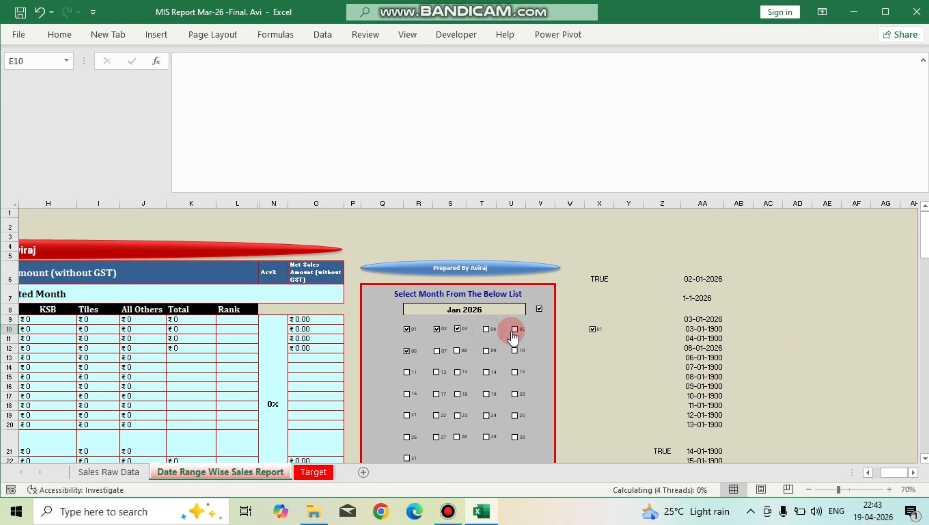
left_click(489, 329)
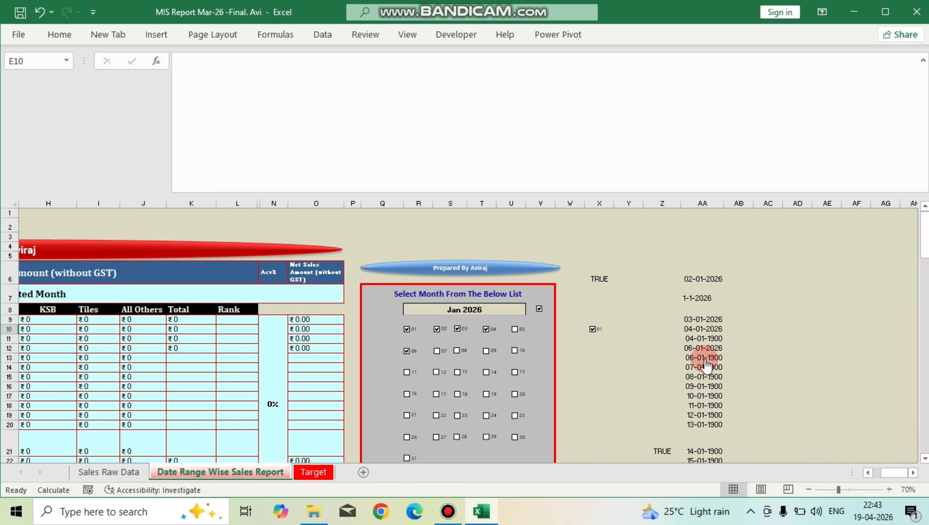
left_click(436, 351)
left_click(457, 353)
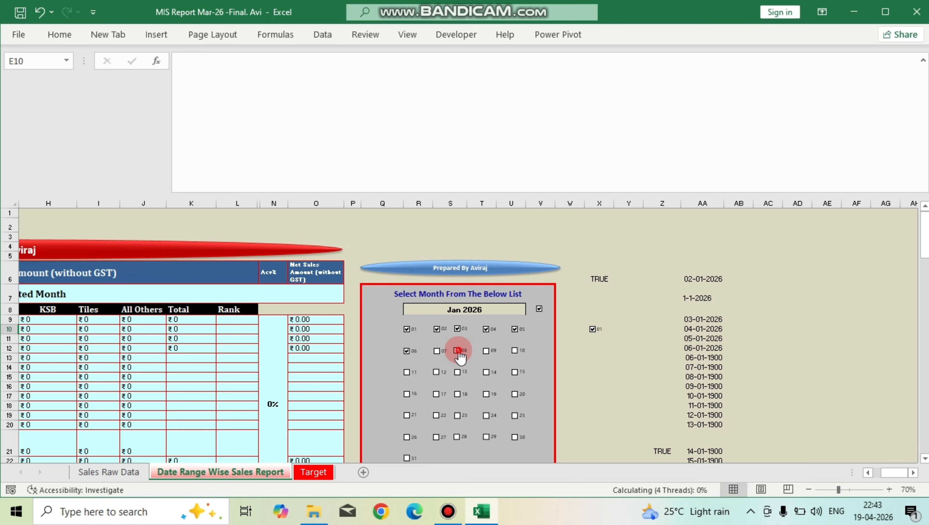
left_click(417, 369)
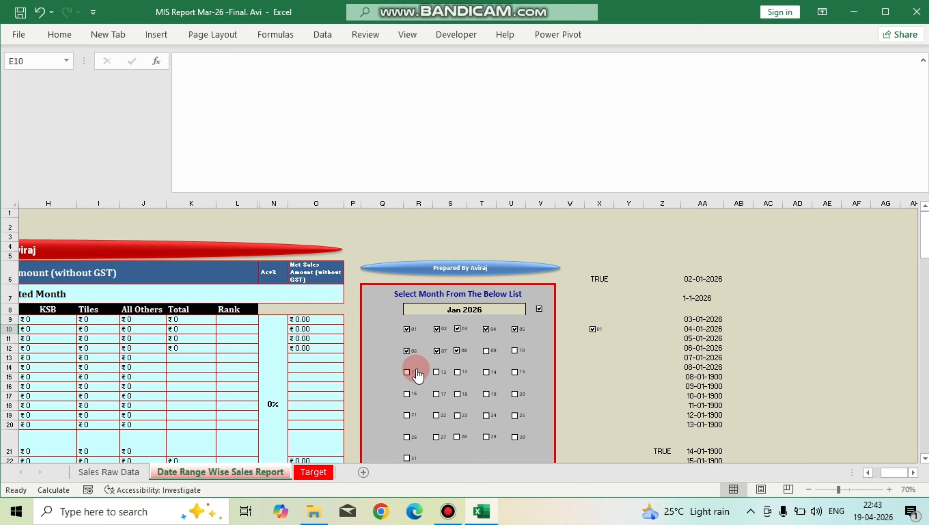
left_click(441, 375)
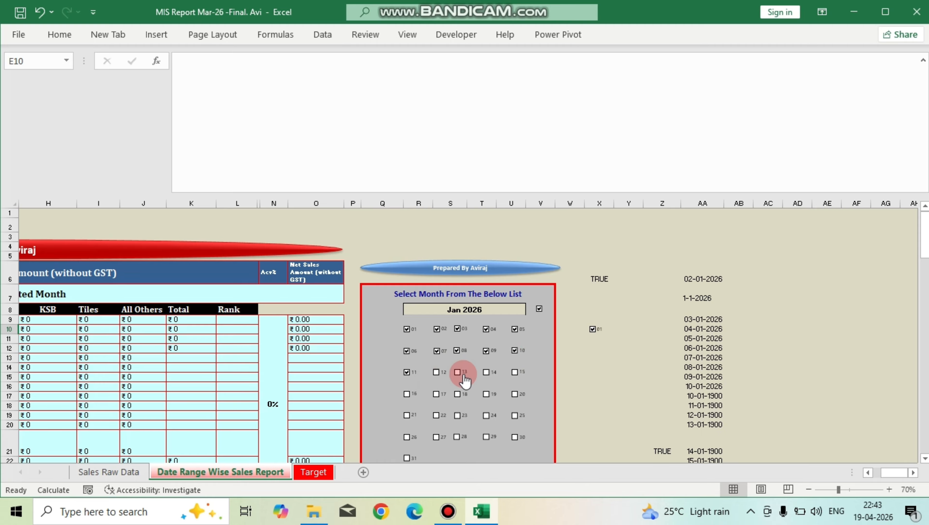
left_click(512, 373)
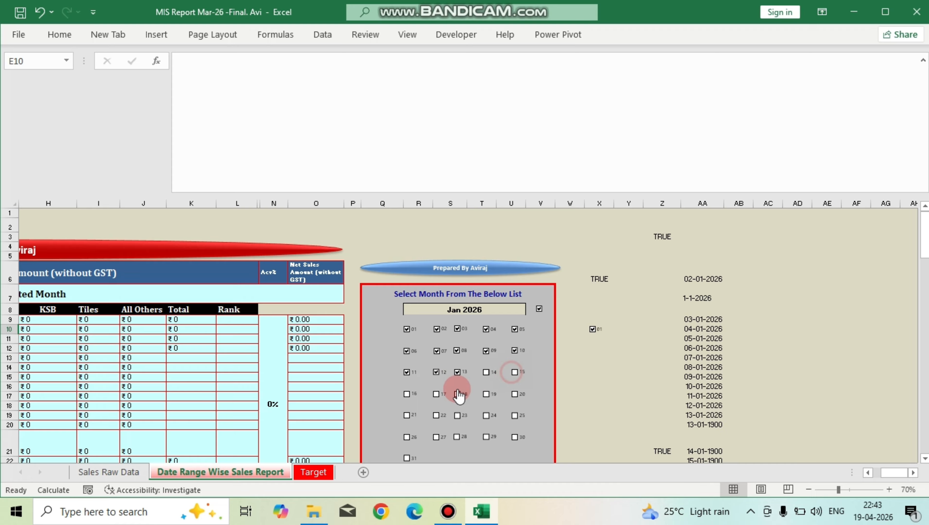
left_click(411, 395)
left_click(439, 395)
left_click(462, 393)
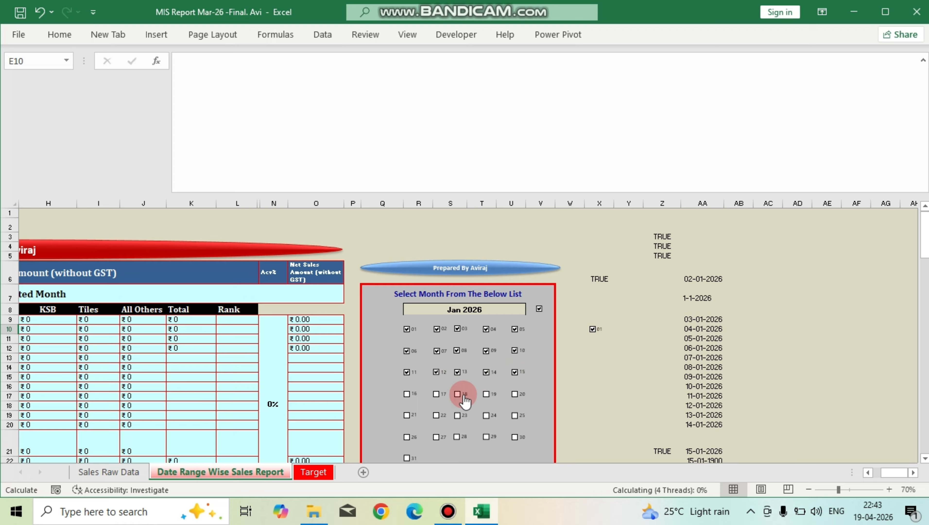
left_click(489, 396)
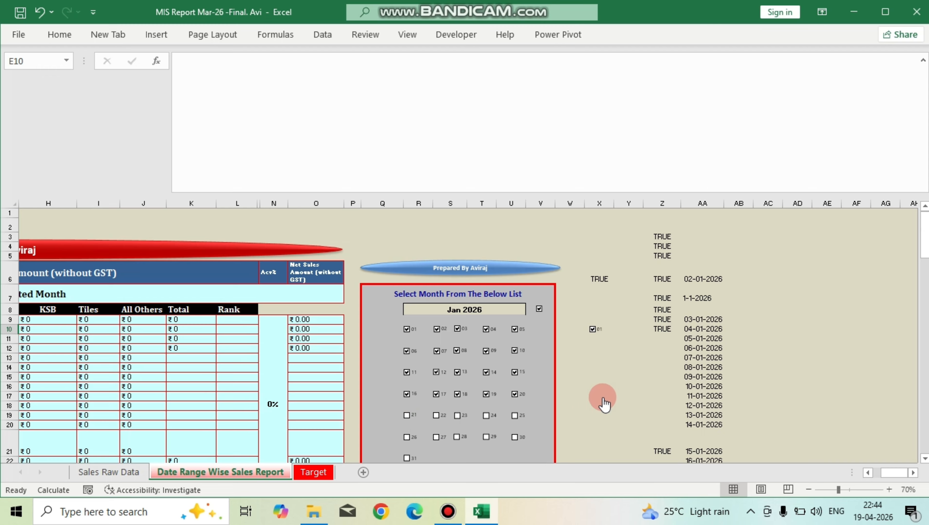
Examine the date formulas in column AA, from AA6 to AA13, and the existing formula in row 13.
left_click(697, 280)
left_click(699, 299)
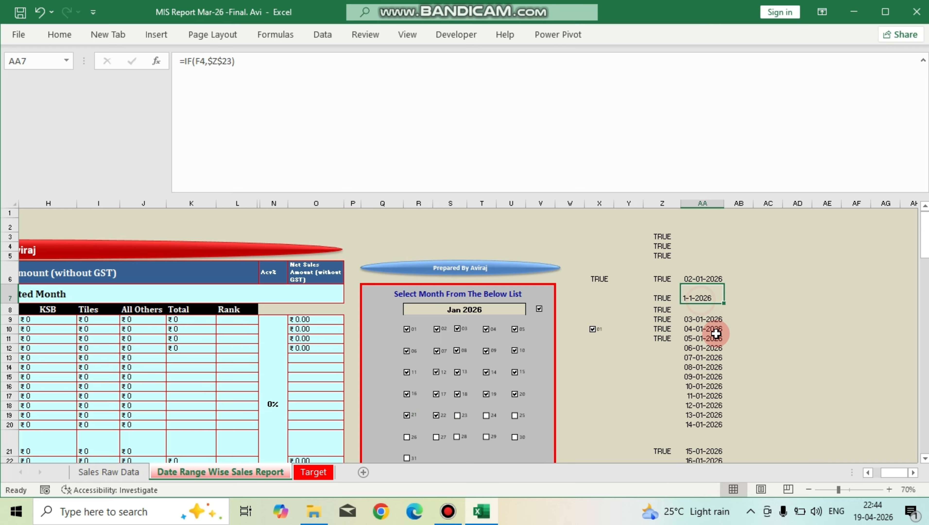
left_click(700, 320)
left_click(700, 329)
left_click(702, 338)
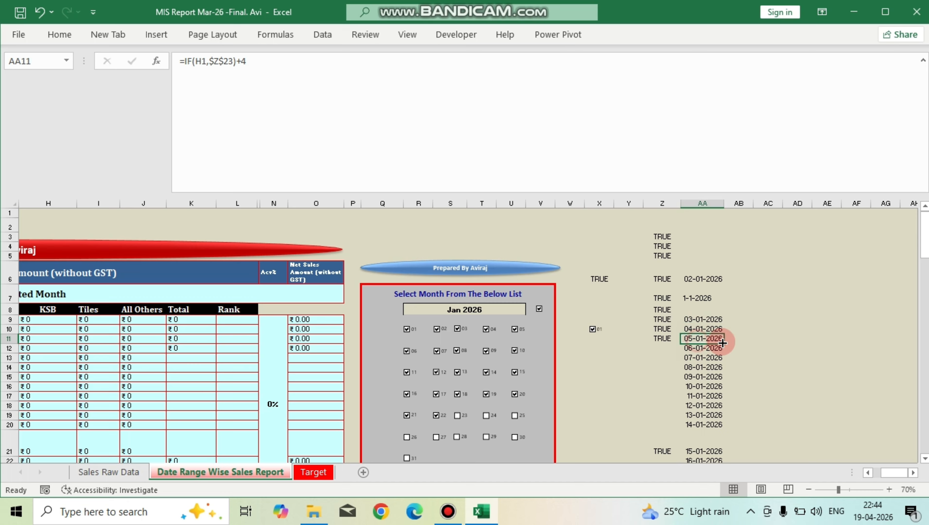
left_click(706, 202)
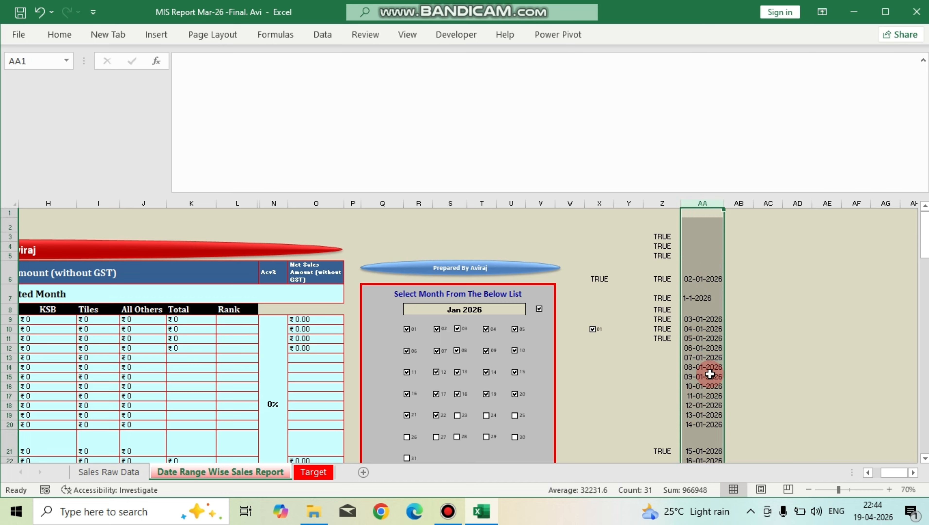
left_click(704, 359)
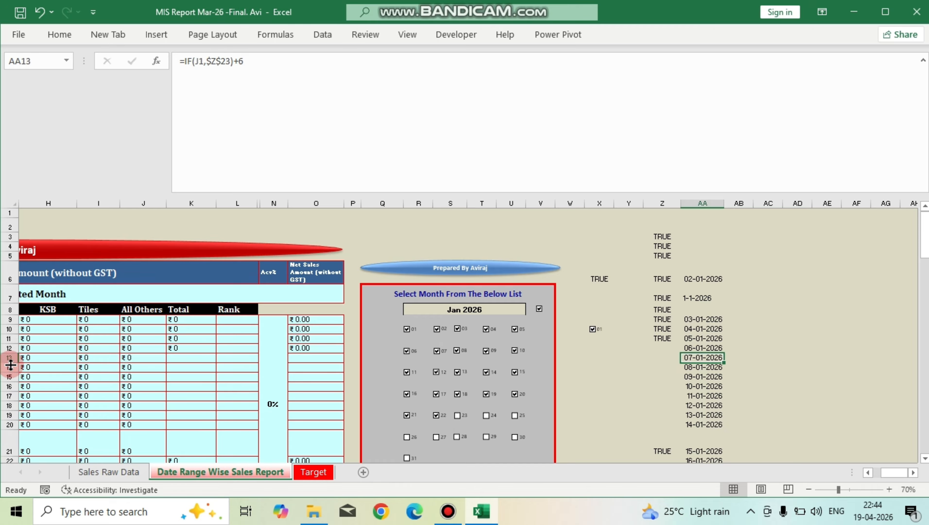
left_click(10, 357)
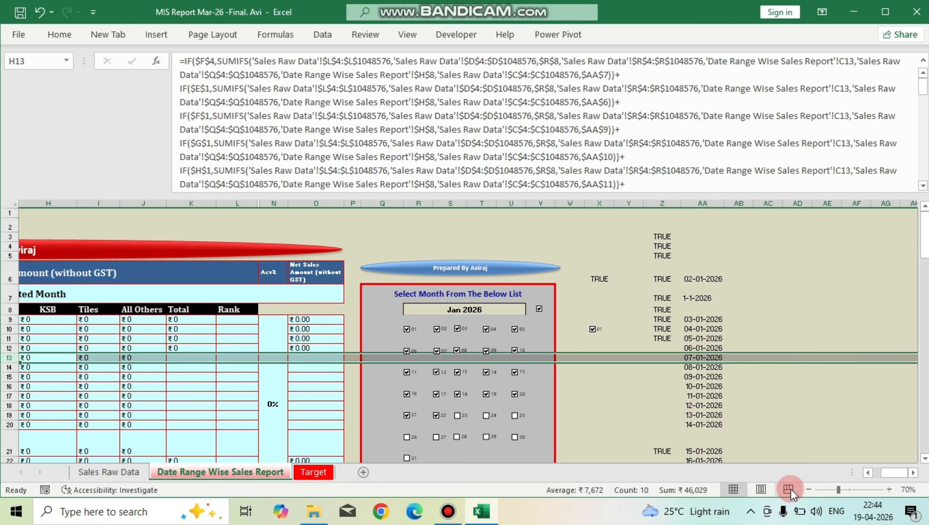
Review the fourth IF and SUMIFS expression in the E9 formula, checking its logical test and its date criterion against column AA.
left_click(867, 472)
left_click(868, 472)
left_click(868, 472)
left_click(868, 473)
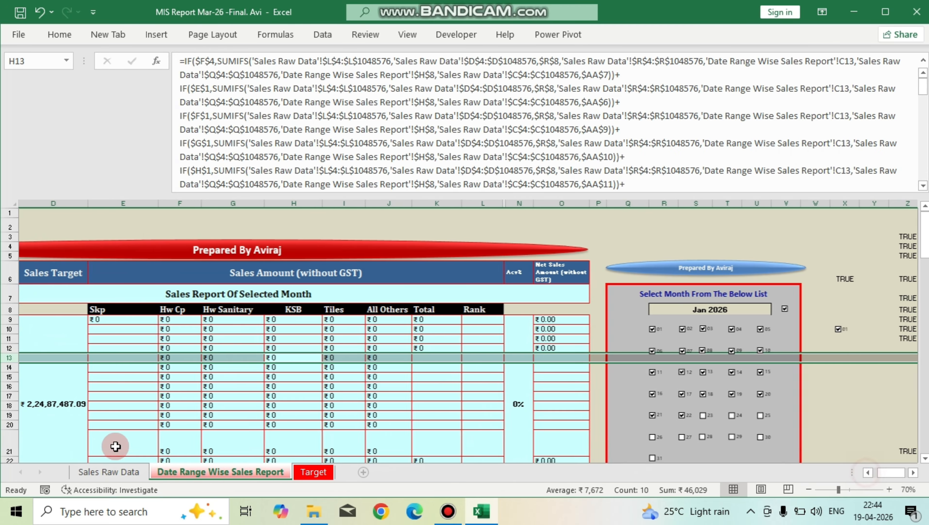
left_click(120, 324)
left_click(894, 157)
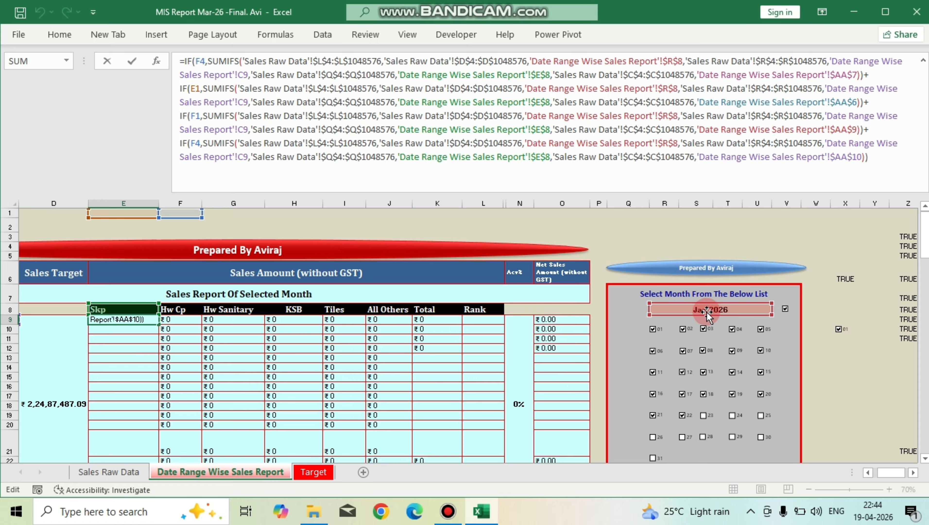
left_click(201, 145)
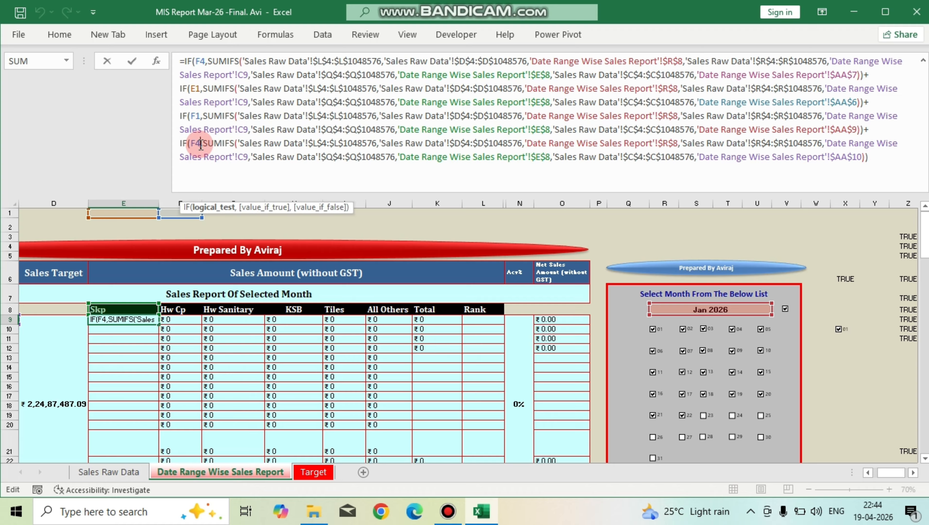
left_click(861, 162)
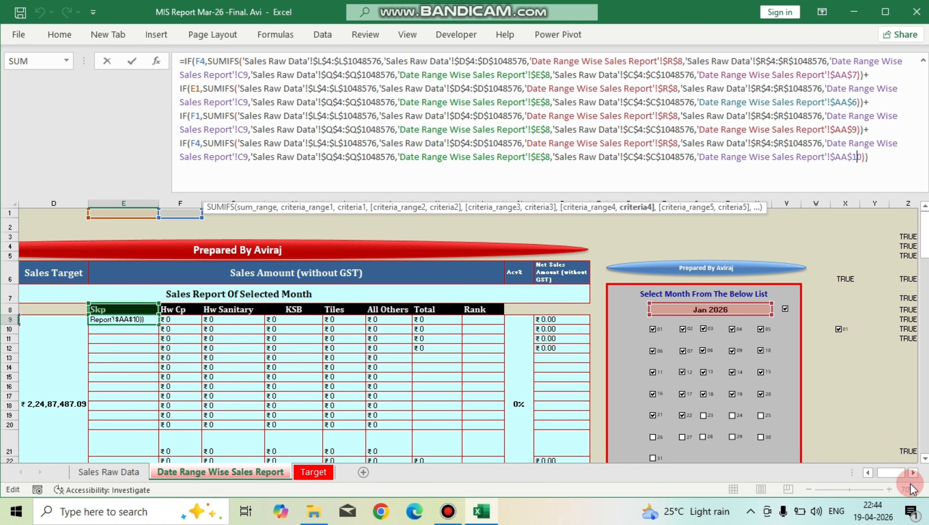
left_click(916, 474)
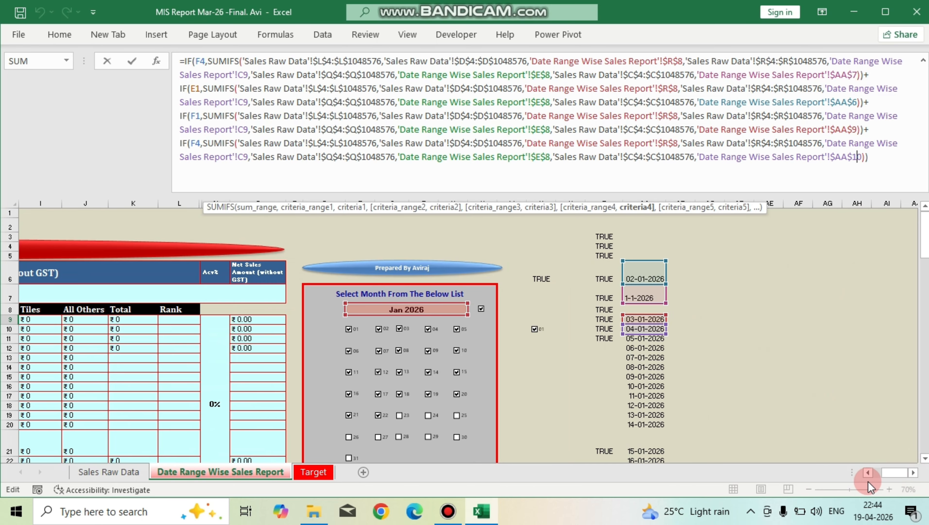
left_click(868, 472)
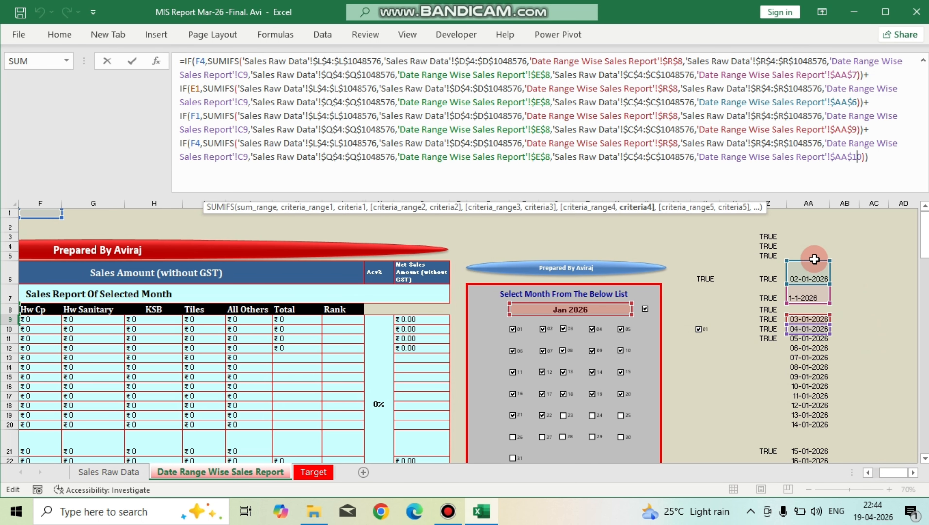
left_click(857, 157)
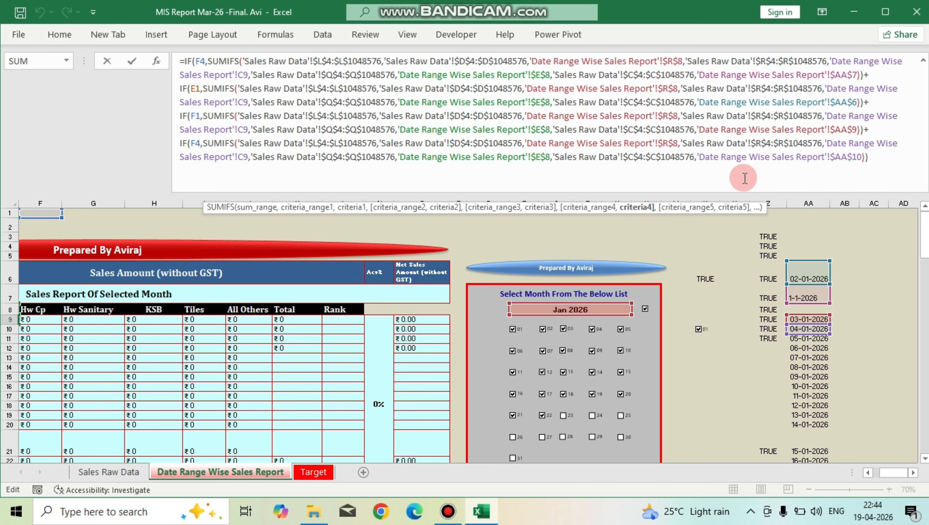
key("Return")
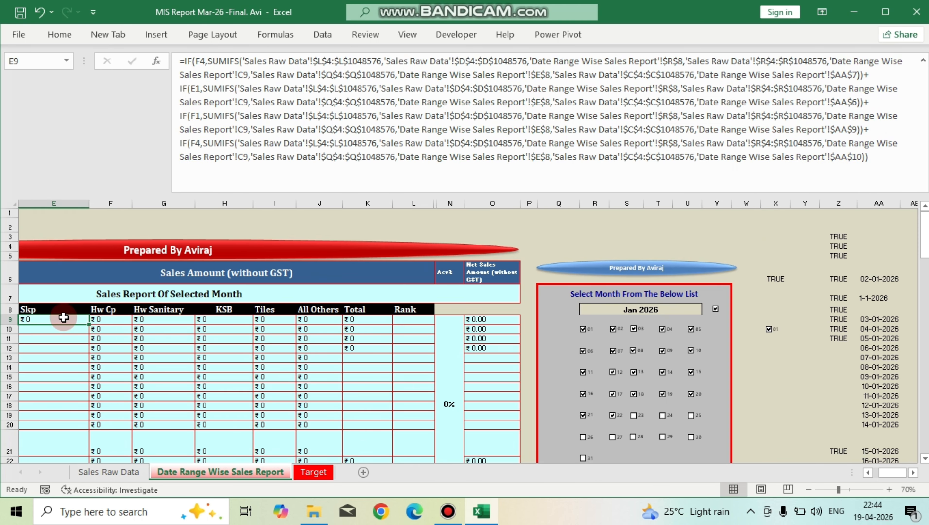
Undo the accidental move of cell E9 and copy its formula down the Skp column through row 25.
left_click_drag(60, 323, 65, 341)
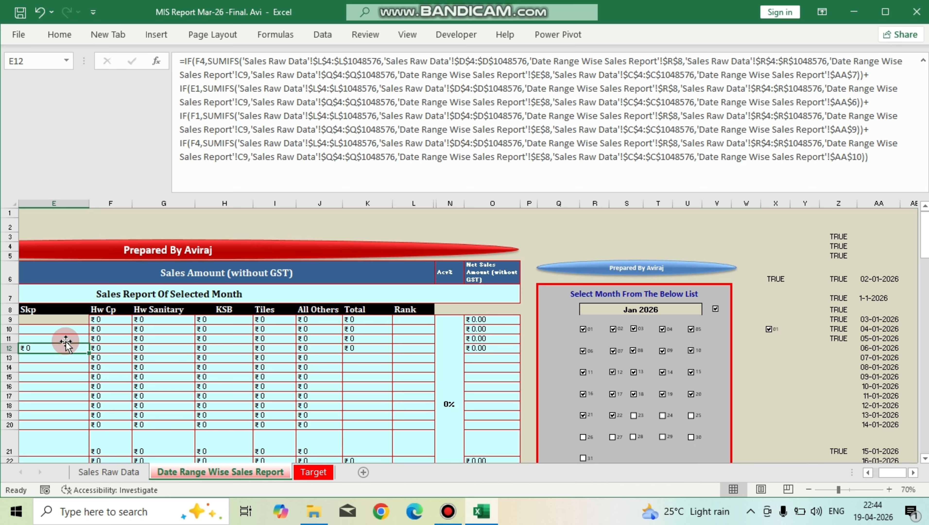
key("ctrl+z")
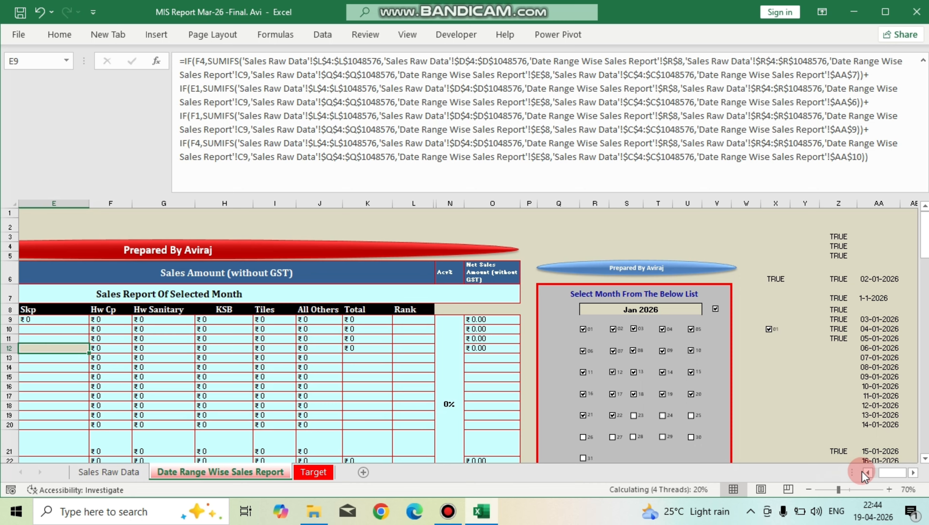
left_click(864, 471)
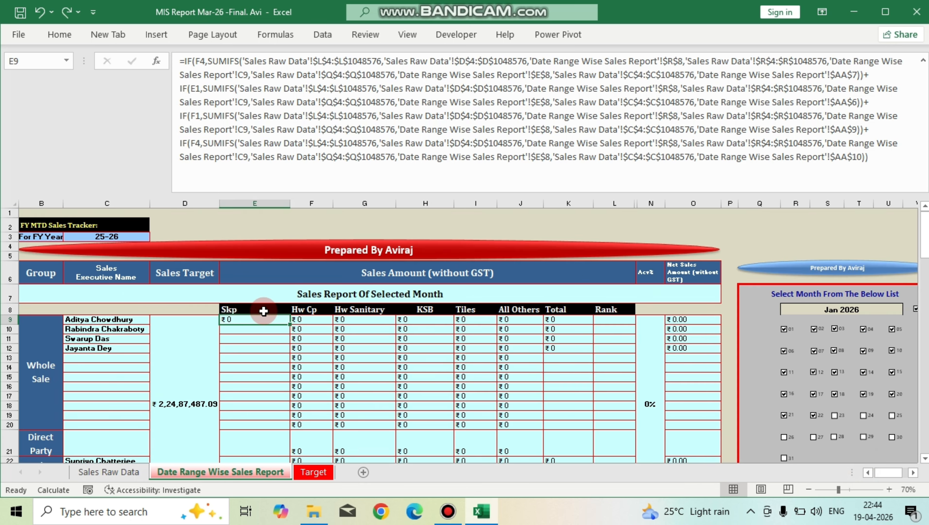
key("ctrl+c")
key("shift+Down")
key("shift+Down")
key("shift+Down")
key("shift+Down")
key("shift+Down")
key("shift+Down")
key("shift+Down")
key("shift+Down")
key("shift+Down")
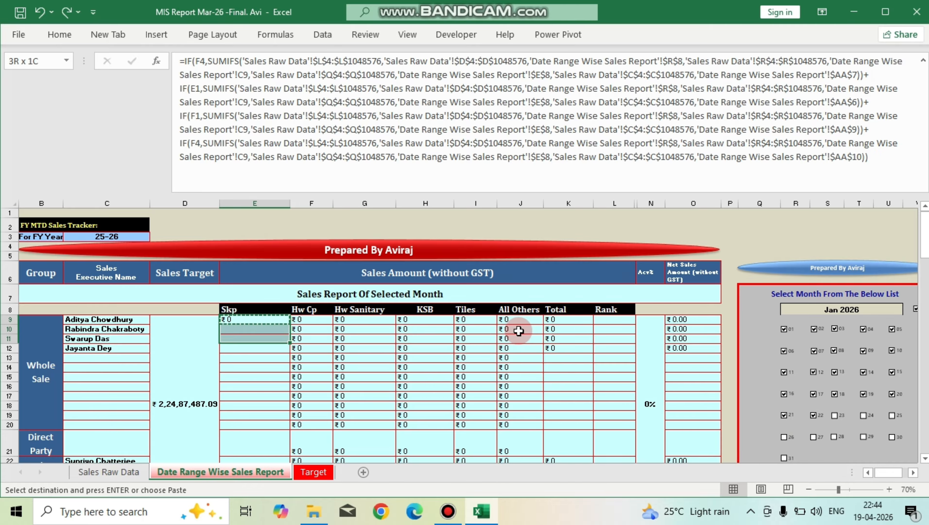
key("shift+Down")
key("shift+Down")
key("shift+Down")
key("shift+Down")
key("shift+Down")
key("shift+Down")
key("shift+Down")
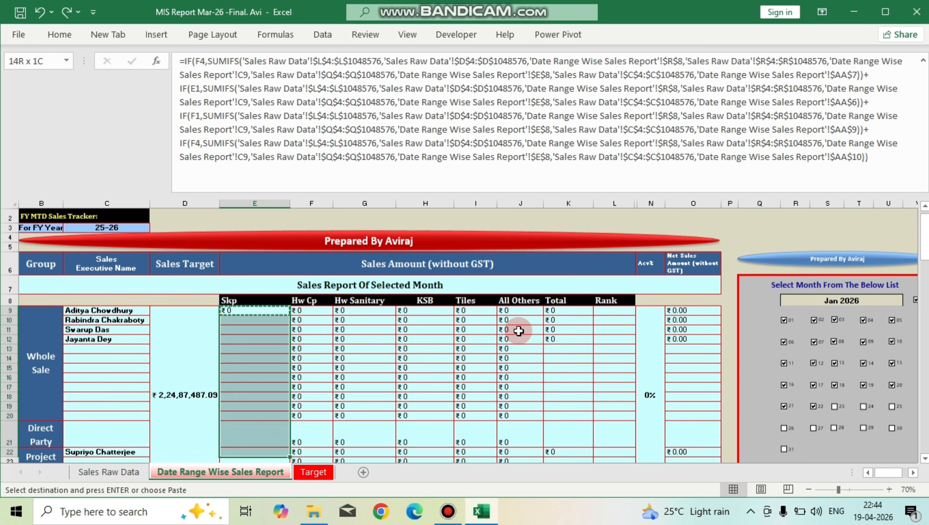
key("ctrl+v")
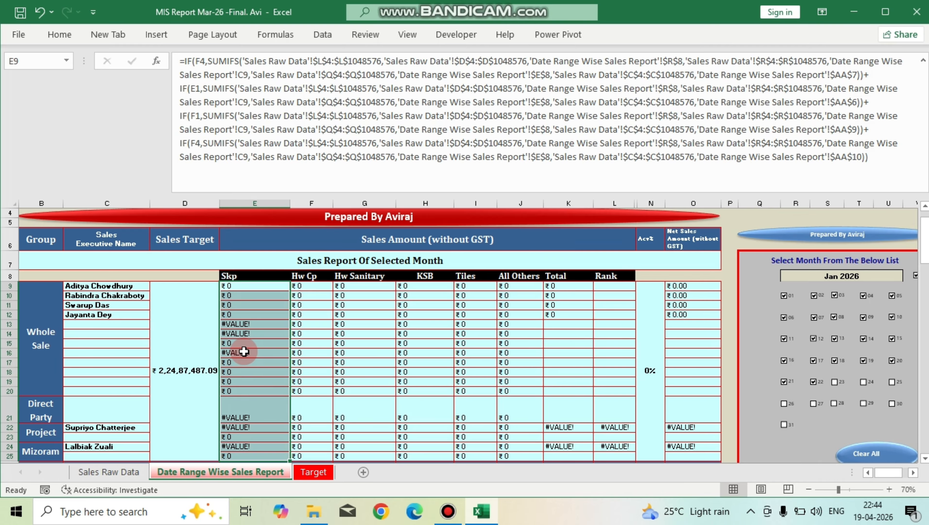
Inspect the copied formula in E13 and compare its cell references with those in E9.
left_click(241, 324)
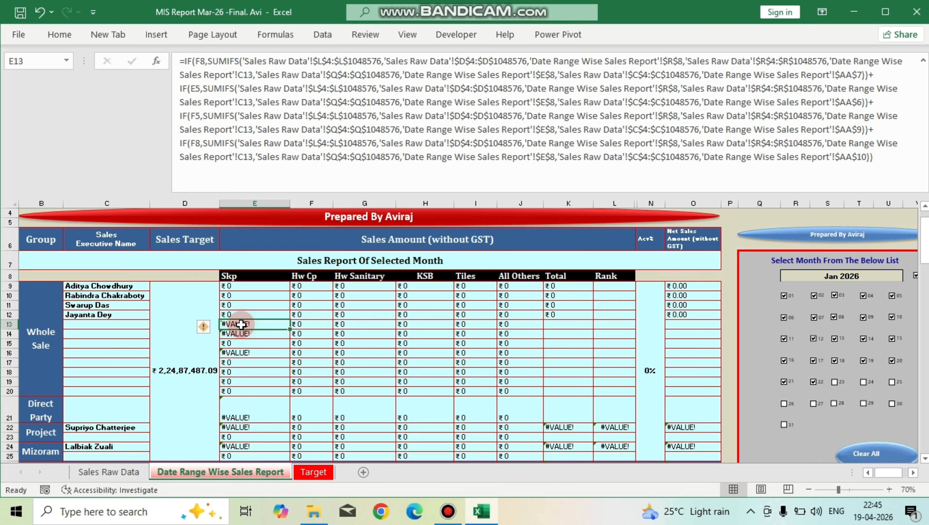
left_click(104, 325)
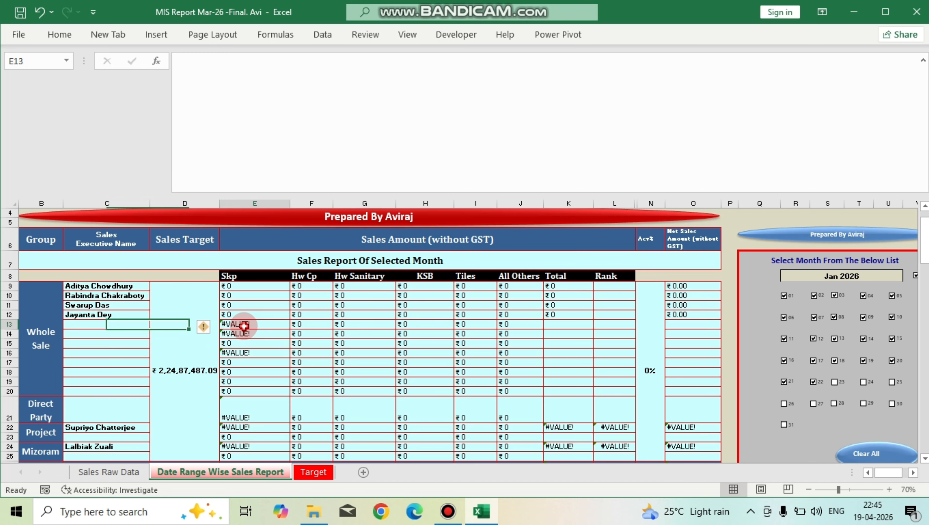
left_click(241, 324)
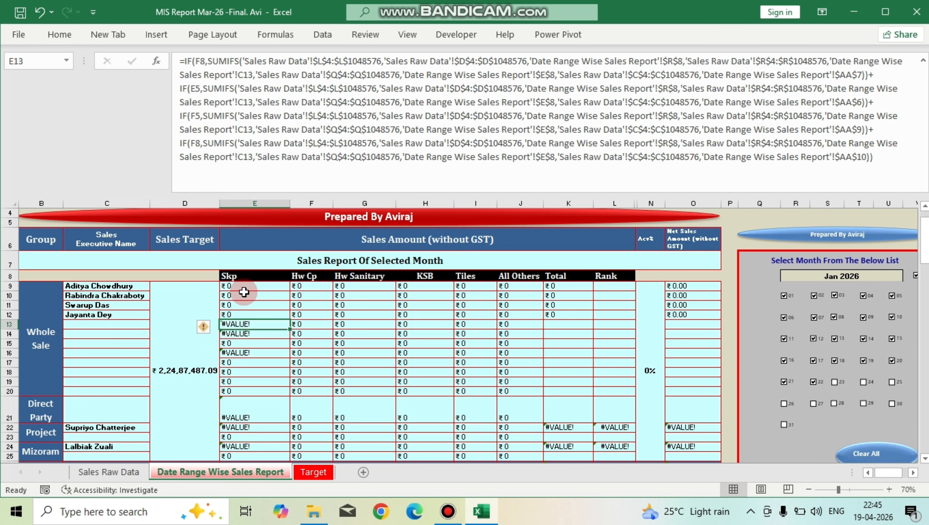
left_click(242, 286)
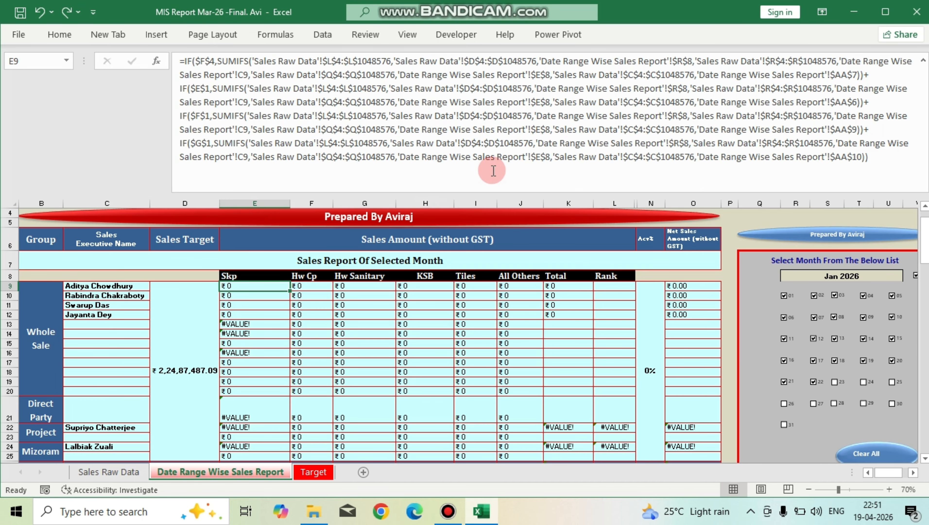
Review the absolute logical tests in the E9 formula and check the linked cell of the day 04 check box.
left_click(201, 143)
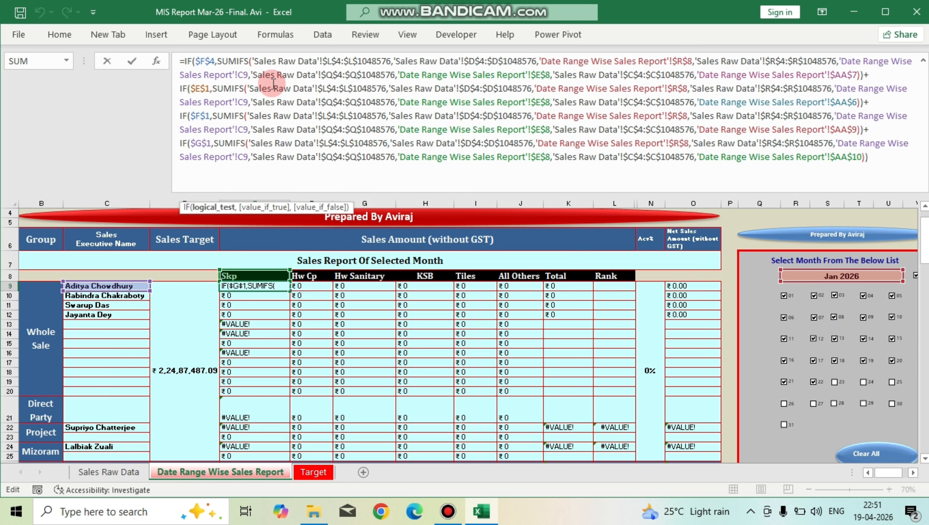
left_click(208, 65)
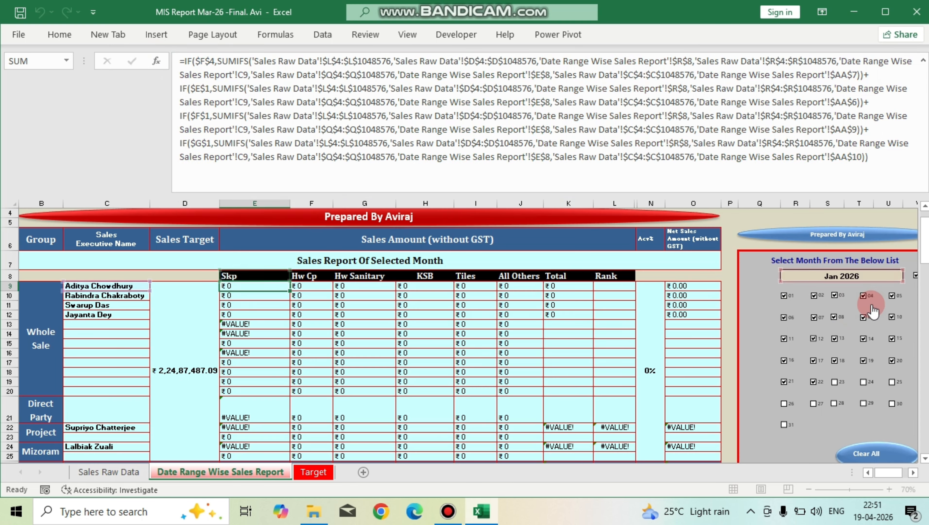
right_click(875, 296)
right_click(867, 297)
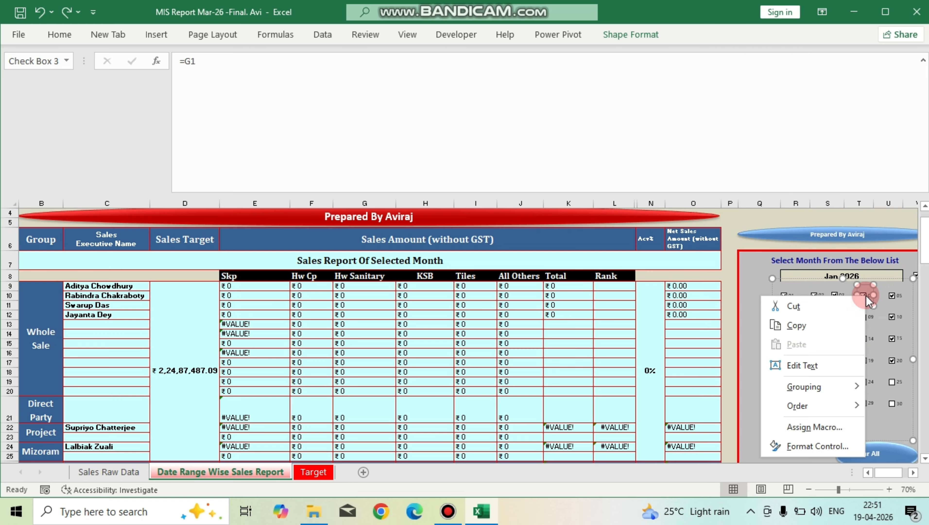
Review the fourth IF and SUMIFS expression in E9, checking its $G$1 logical test and where a further expression would be added.
left_click(249, 289)
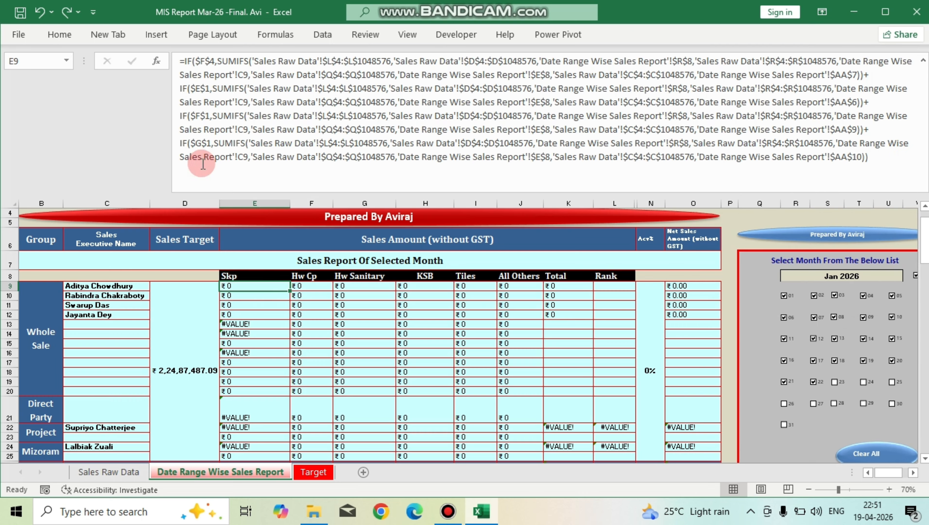
left_click(198, 144)
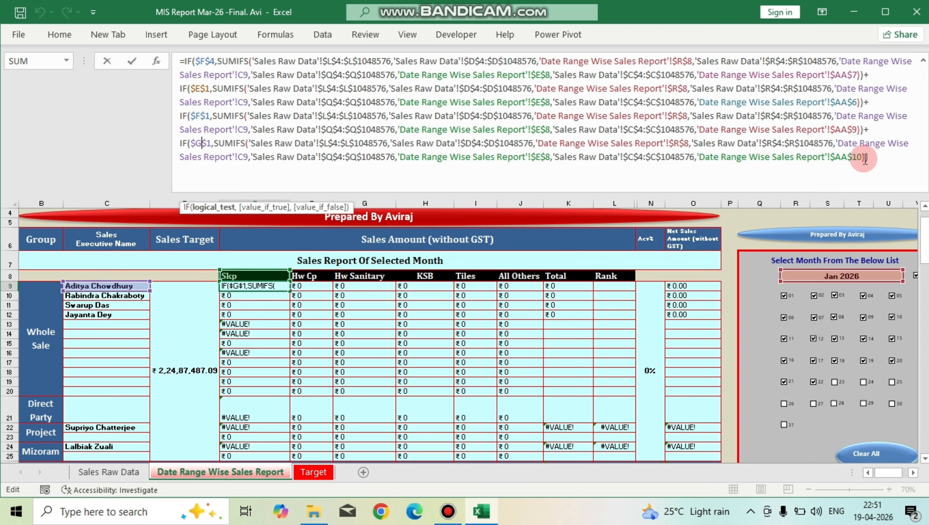
key("Escape")
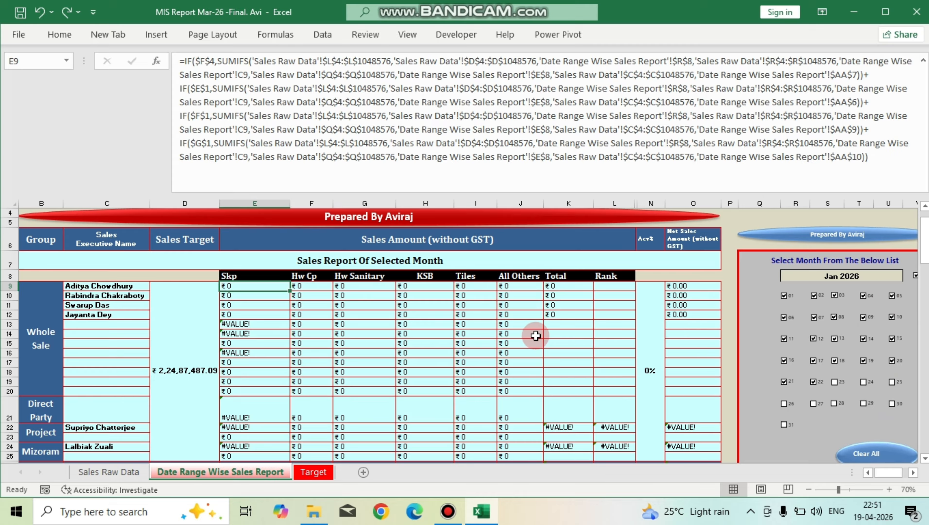
left_click(893, 158)
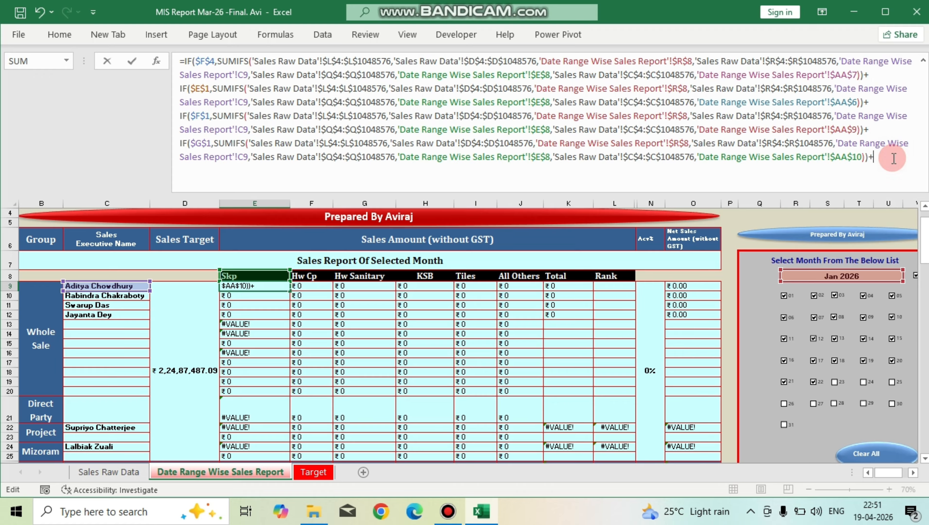
key("Escape")
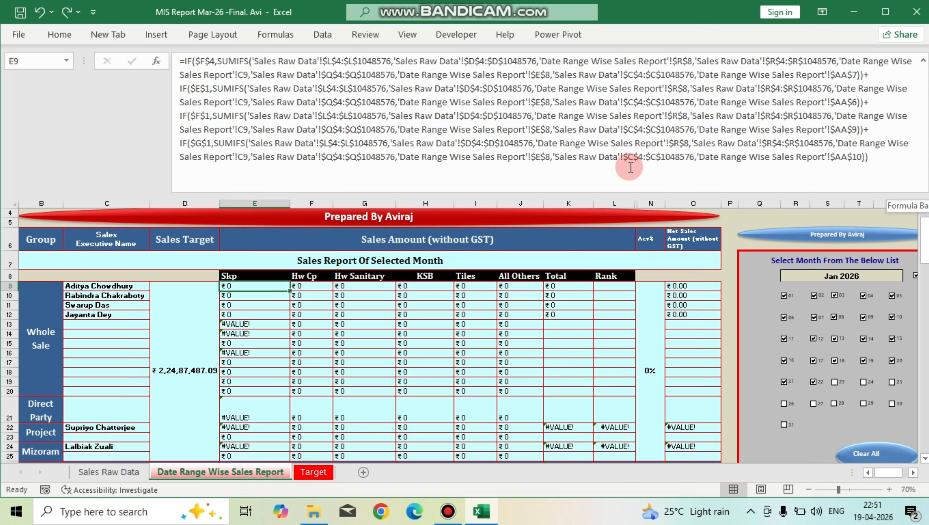
Recheck the $G$1 and $AA$10 references in E9 and fill its formula down the Skp column through row 24.
left_click(202, 143)
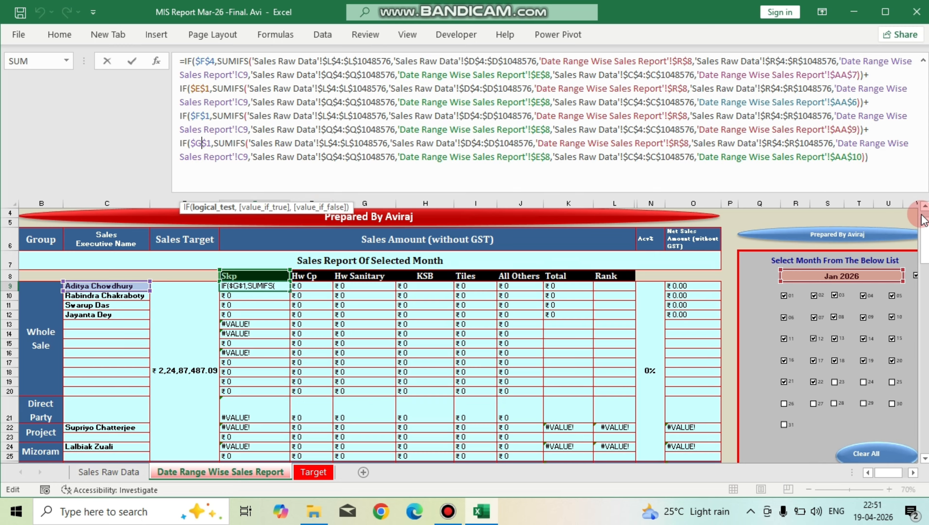
left_click(856, 158)
key("Escape")
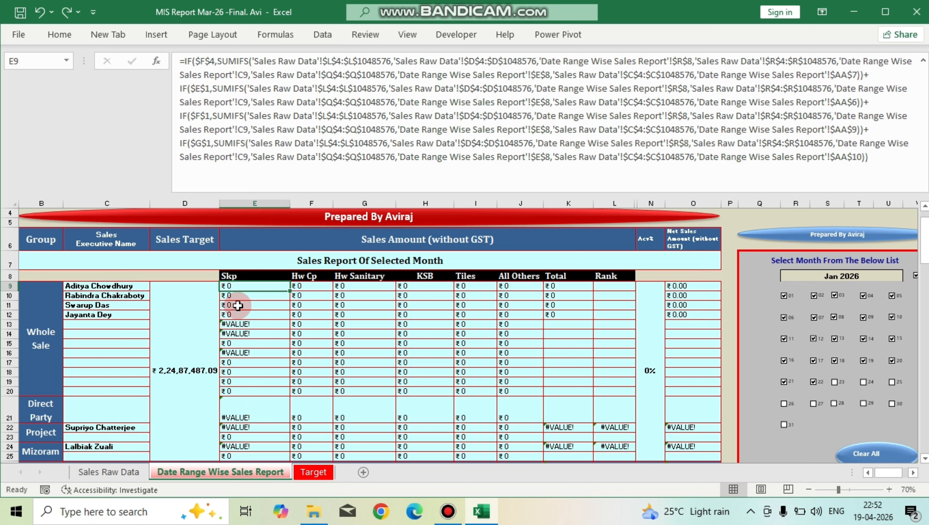
key("ctrl+shift+Down")
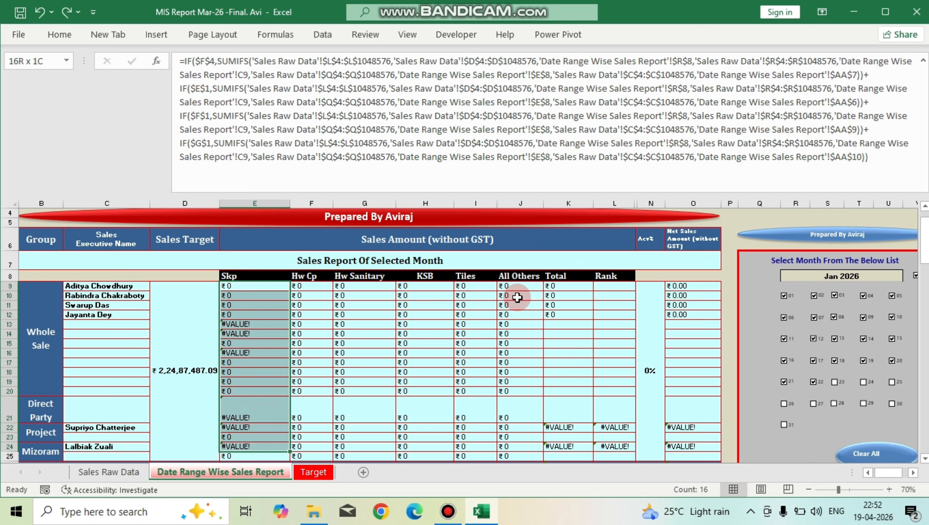
key("ctrl+d")
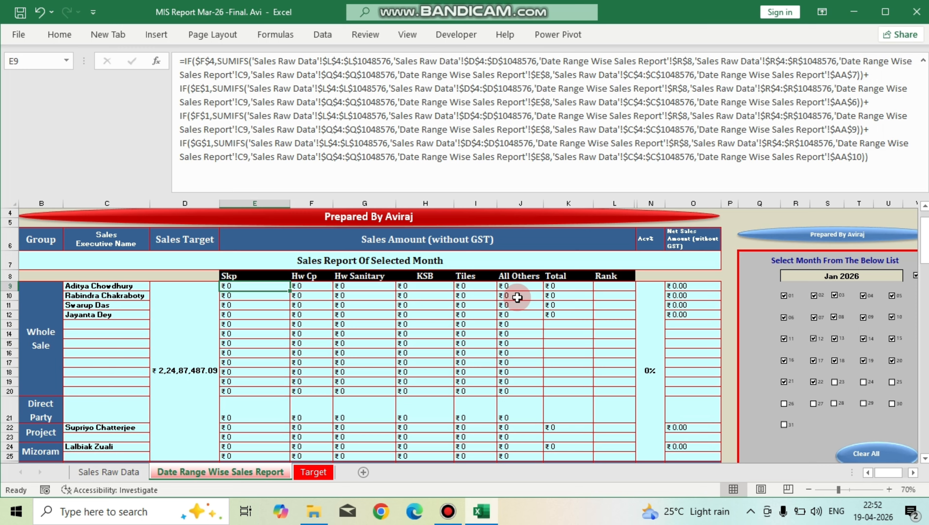
Check the Date and Month columns at the start of the Sales Raw Data sheet.
left_click(108, 471)
left_click(81, 256)
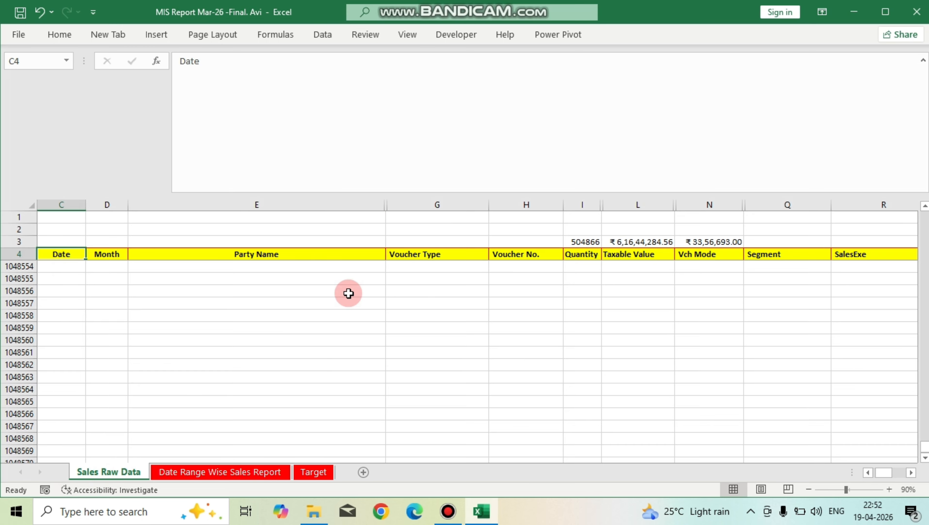
key("ctrl+Home")
key("Down")
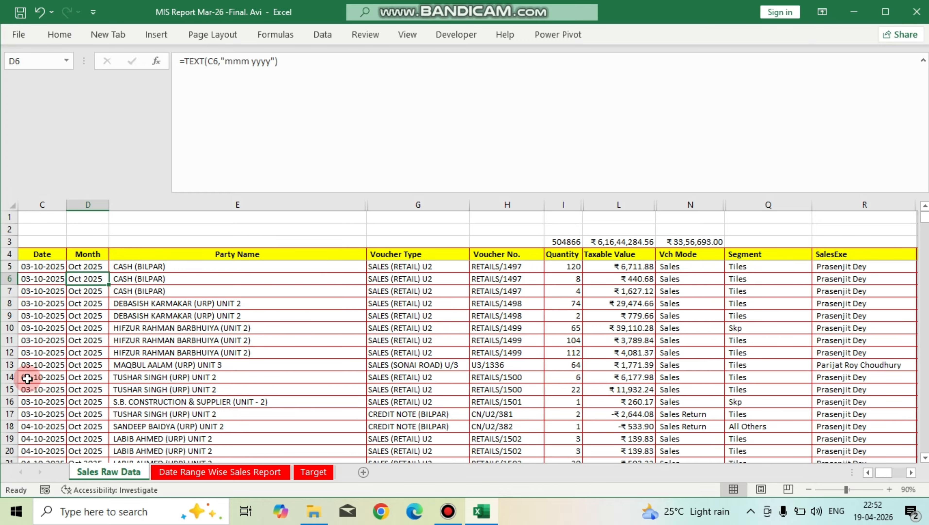
Set the month selection in R8 of the Date Range Wise Sales Report to Dec 2025.
left_click(270, 474)
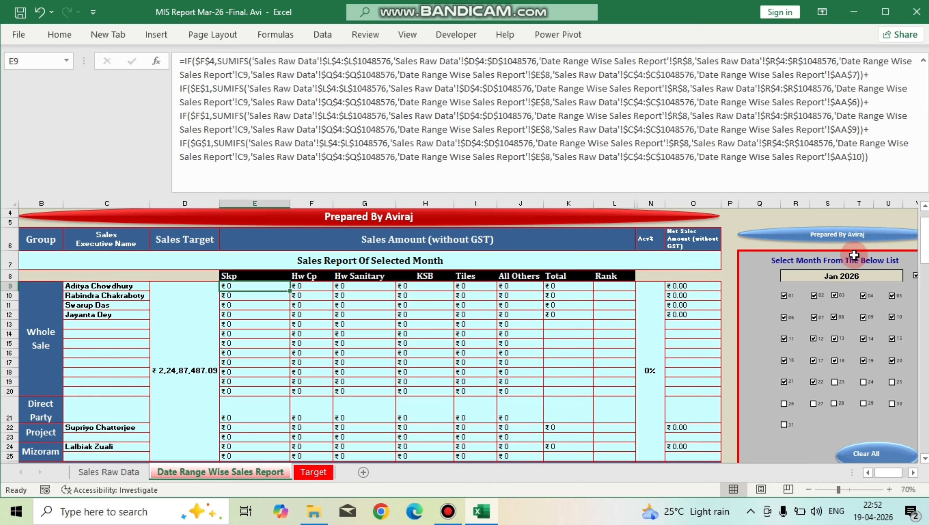
left_click(879, 275)
key("alt+Down")
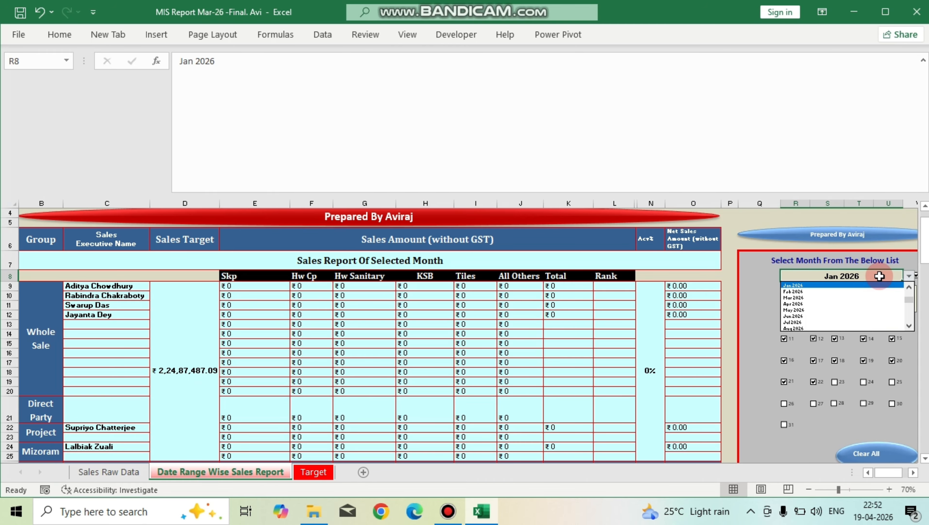
key("Return")
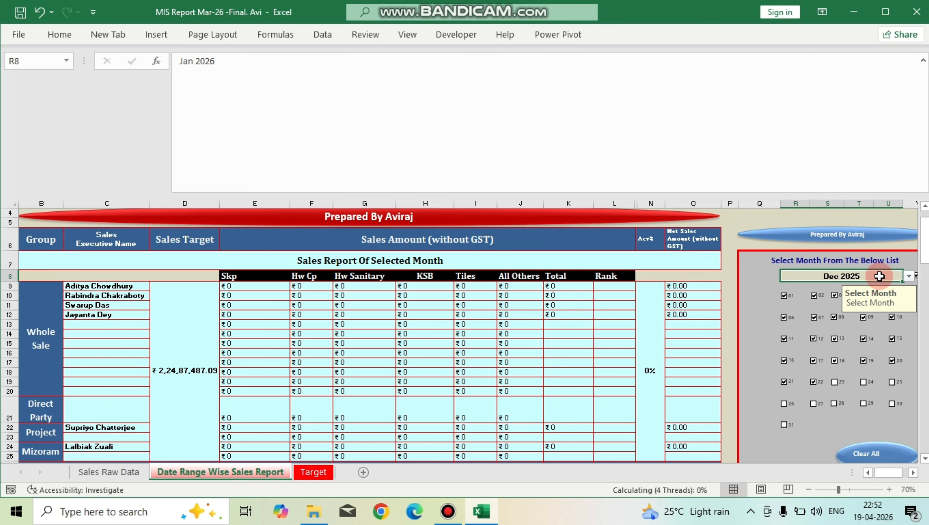
key("Return")
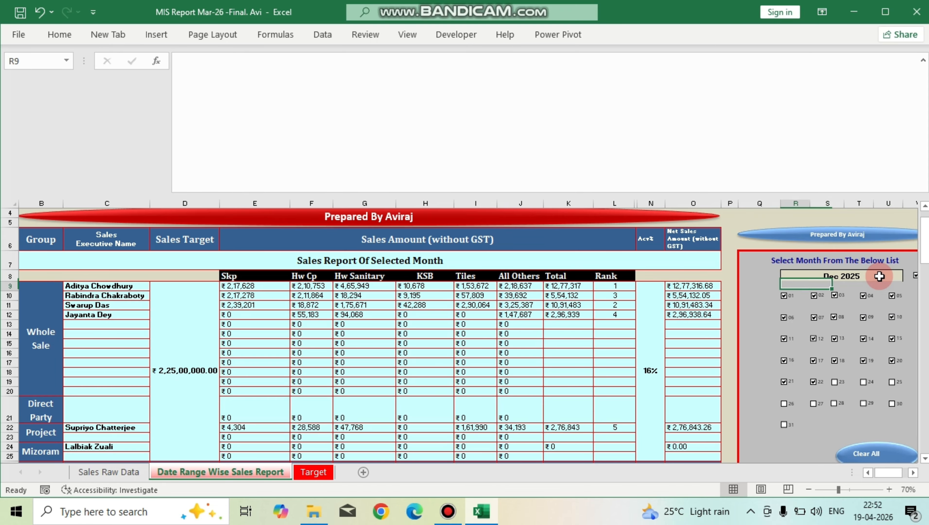
Examine the Skp amounts in E9:E11 and compare the E9 formula with the neighbouring segment formulas in row 9.
left_click_drag(239, 287, 239, 304)
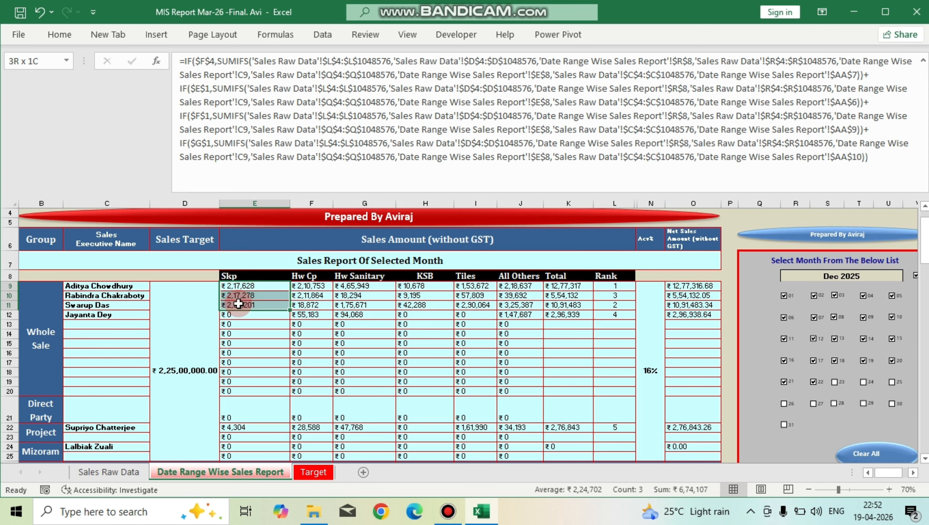
left_click(309, 287)
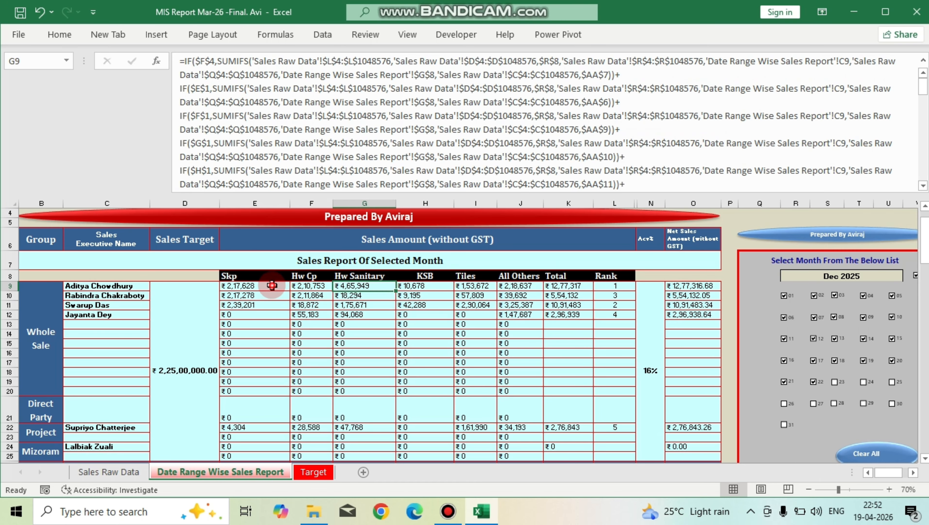
left_click(248, 287)
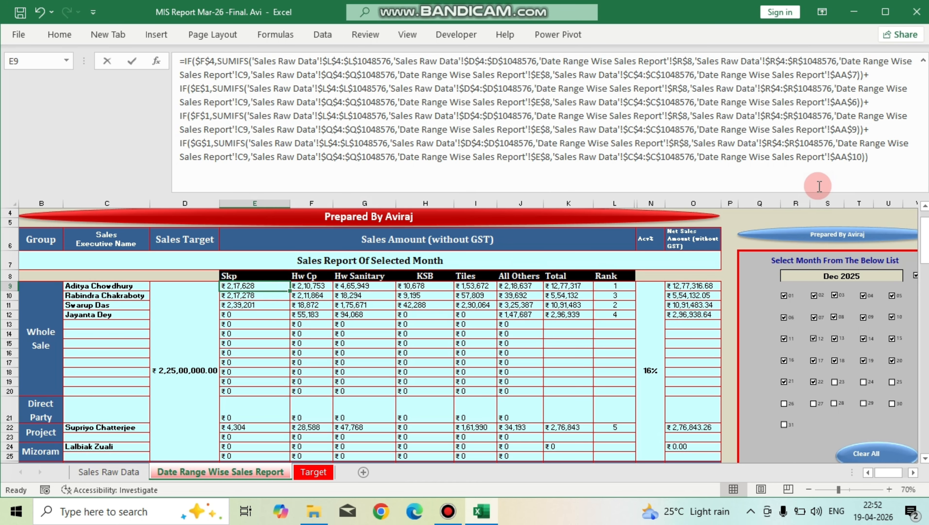
Copy the entire formula text of E9, leaving the cell's formula as it is.
key("F2")
key("ctrl+a")
key("ctrl+c")
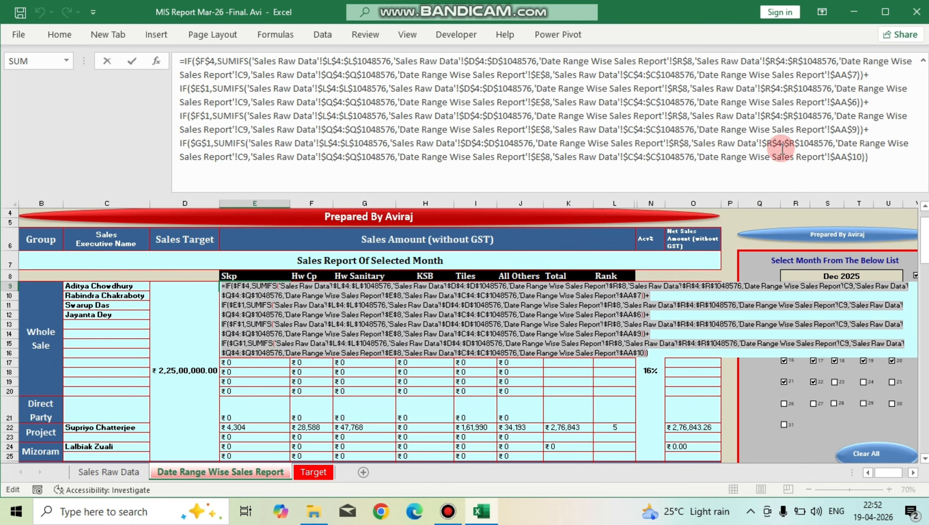
key("ctrl+Return")
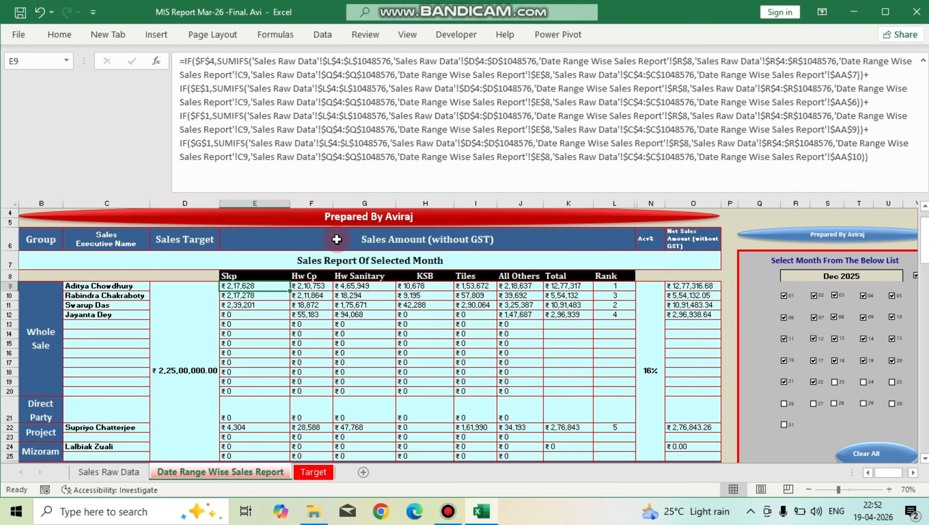
Replace the Hw Cp formula in F9 with the copied formula and check its $AA$7 date and $E$8 segment criteria.
left_click(307, 287)
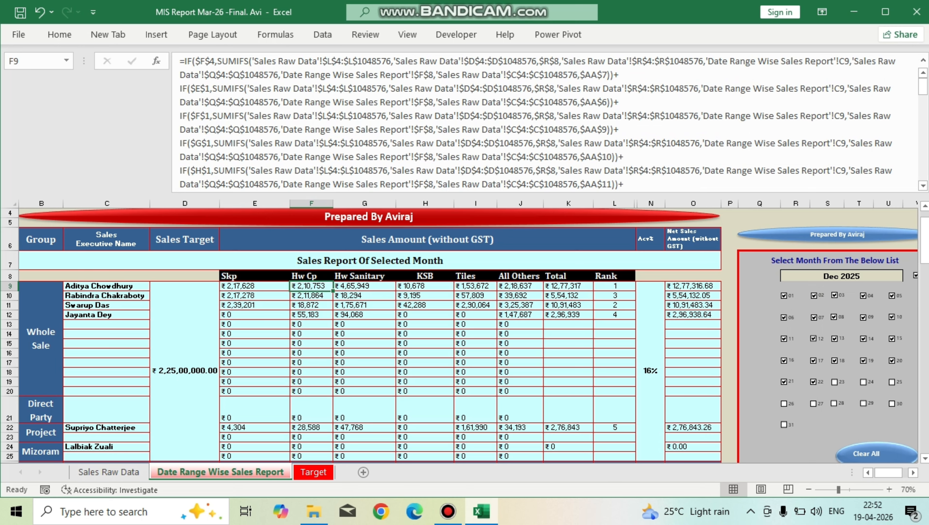
key("Delete")
key("F2")
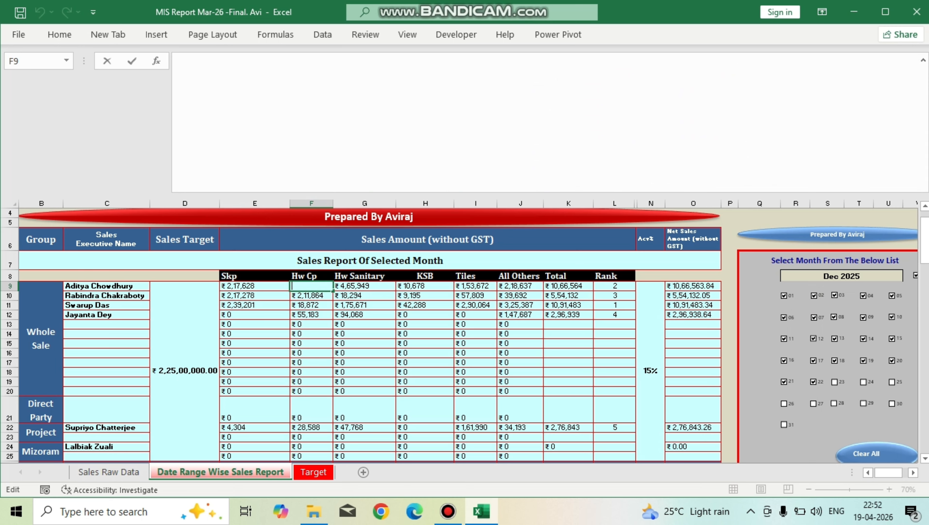
key("ctrl+v")
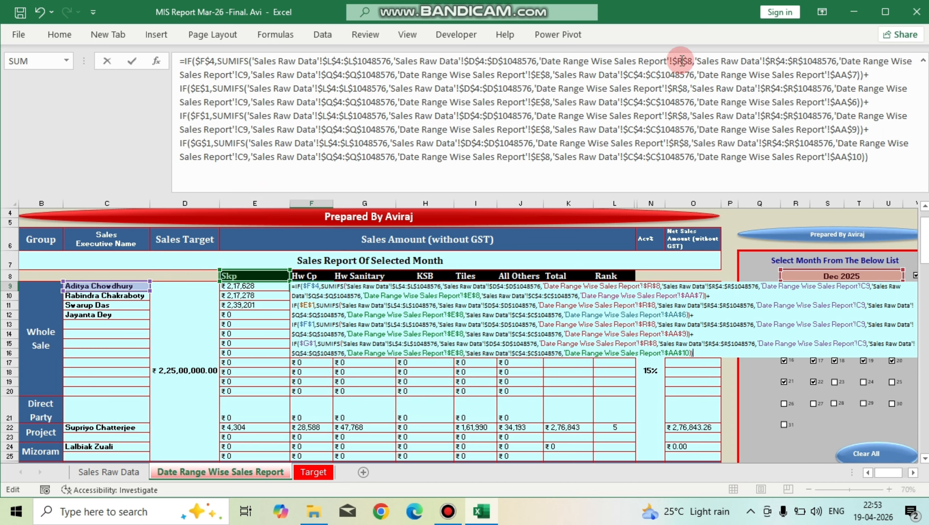
left_click(705, 75)
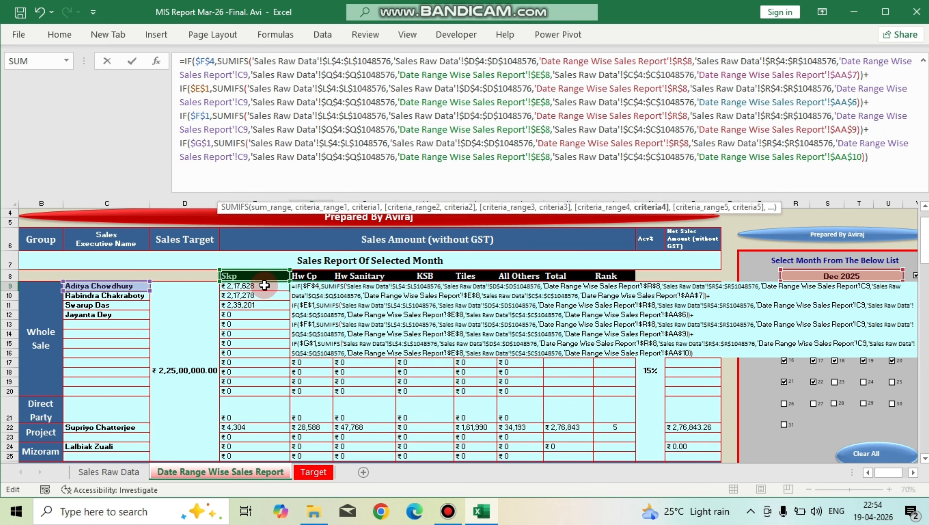
left_click(540, 75)
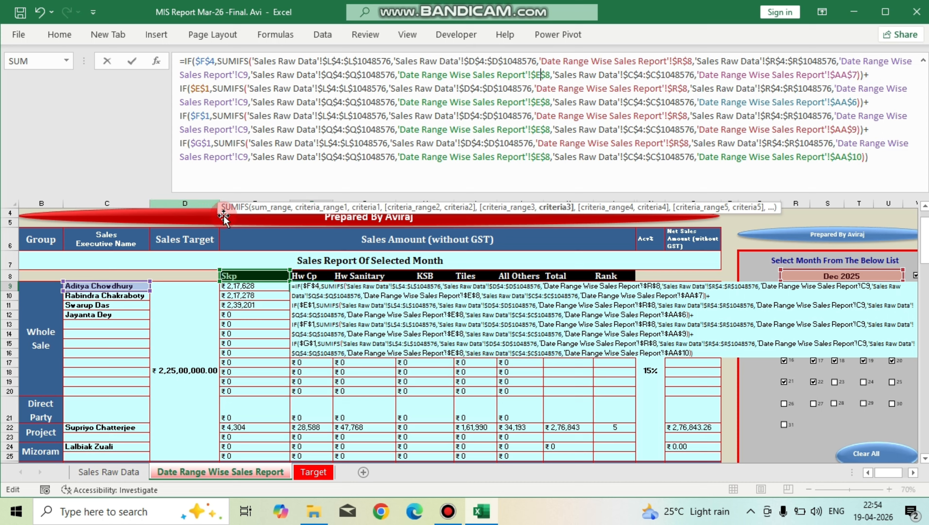
left_click(321, 215)
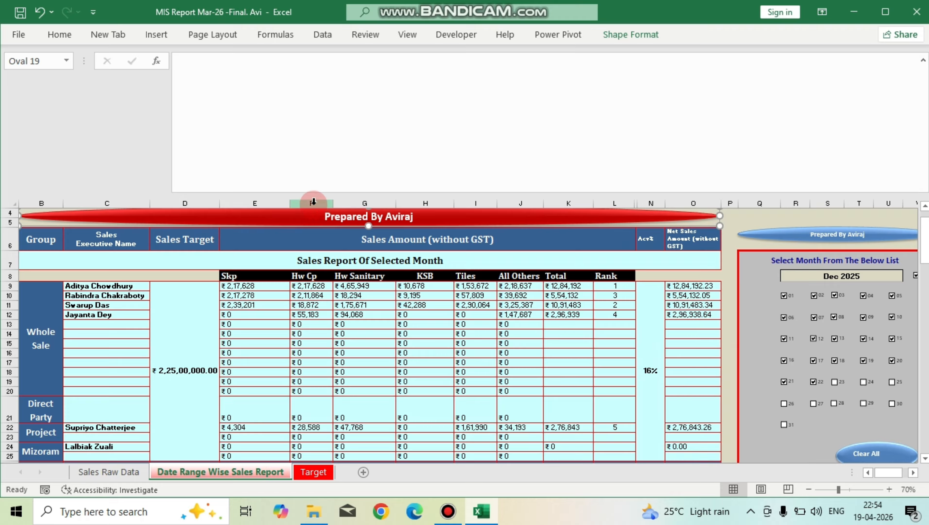
Change the segment criterion from $E$8 to $F$8 in all four SUMIFS expressions of the F9 formula.
left_click(308, 286)
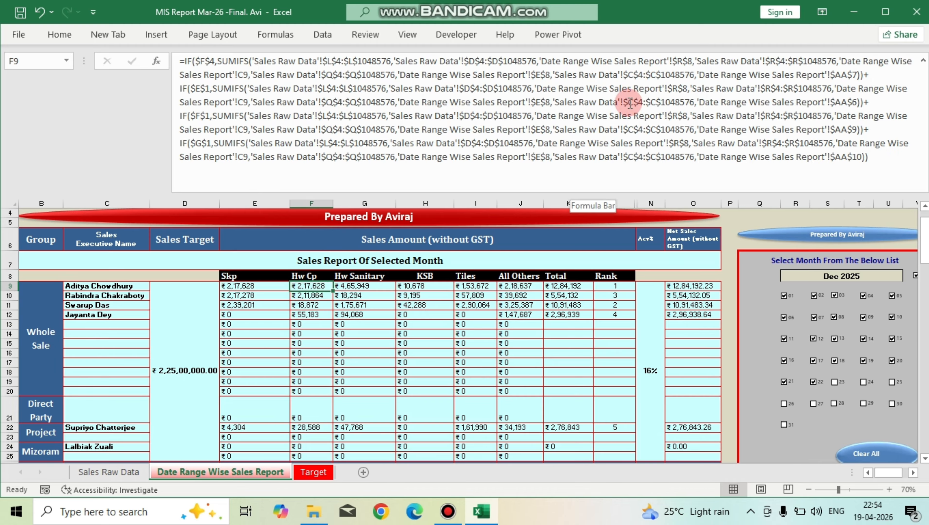
left_click(541, 75)
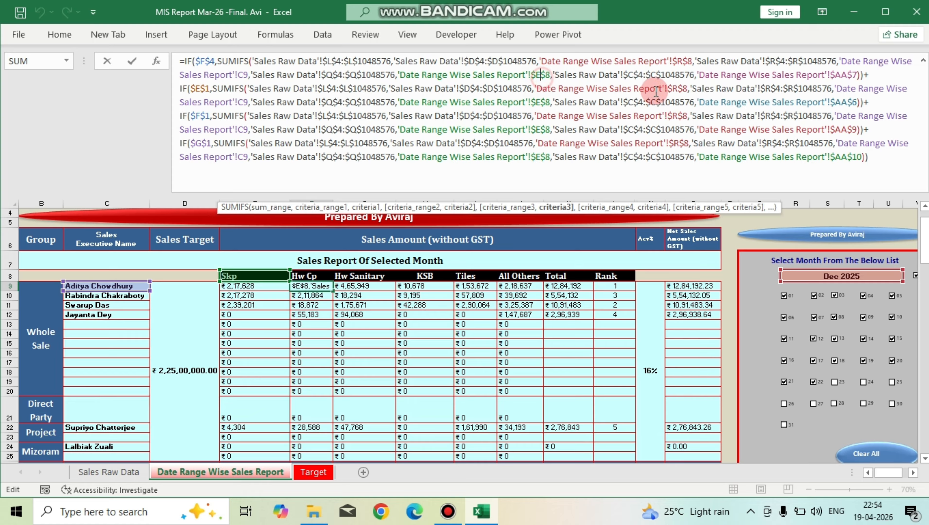
key("BackSpace")
type("f")
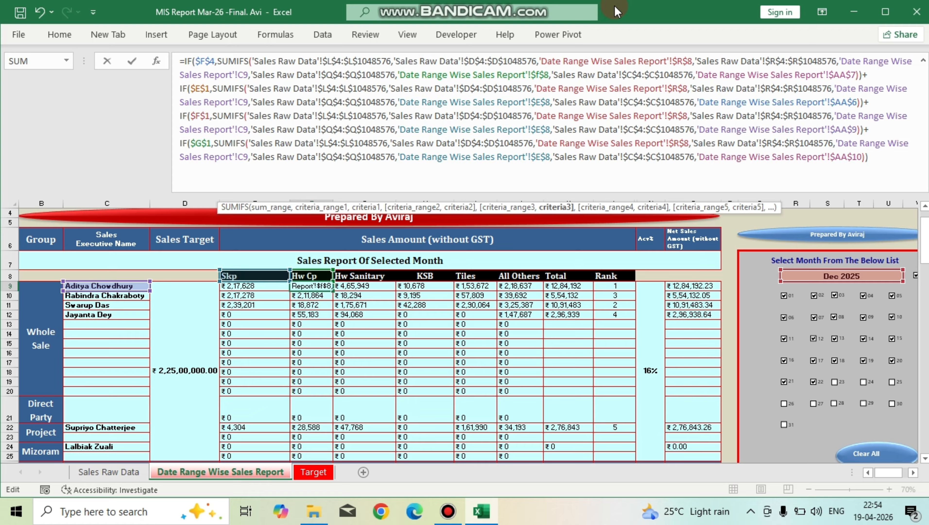
left_click(542, 103)
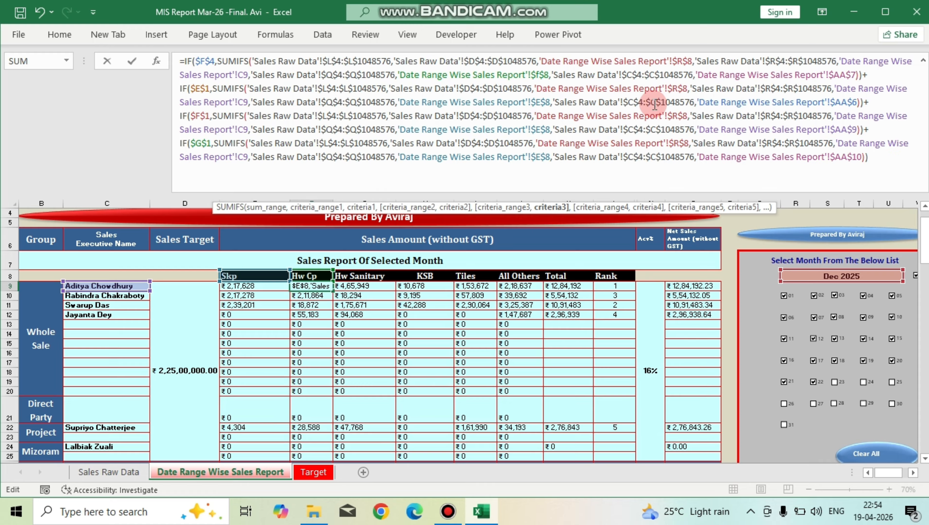
key("BackSpace")
type("f")
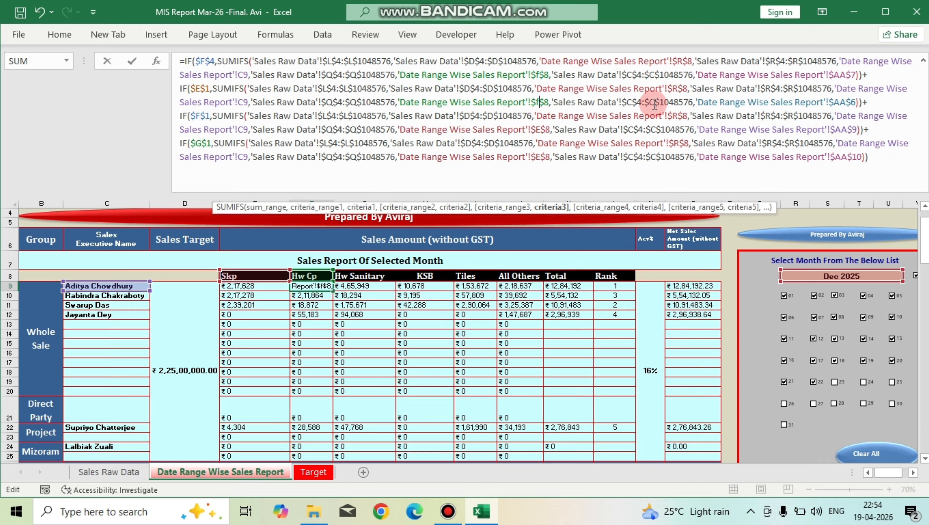
left_click(543, 132)
key("BackSpace")
type("f")
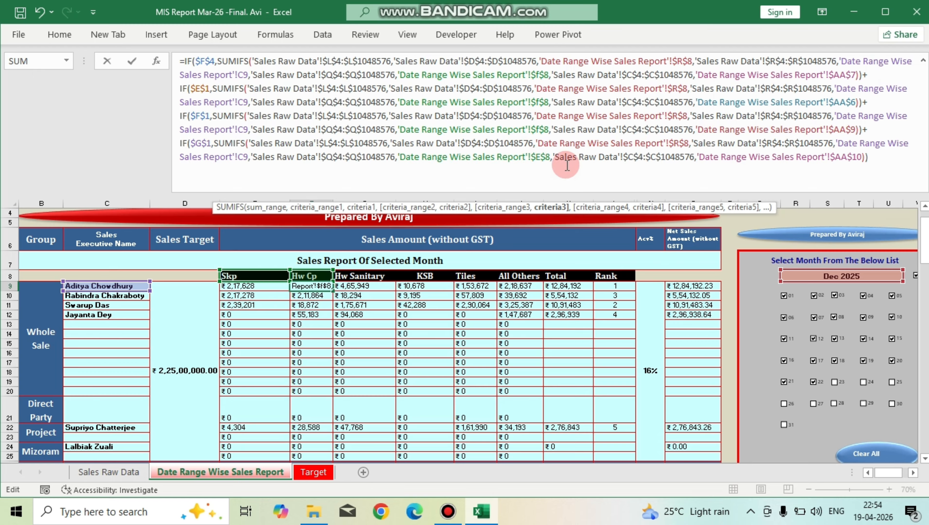
left_click(540, 157)
key("BackSpace")
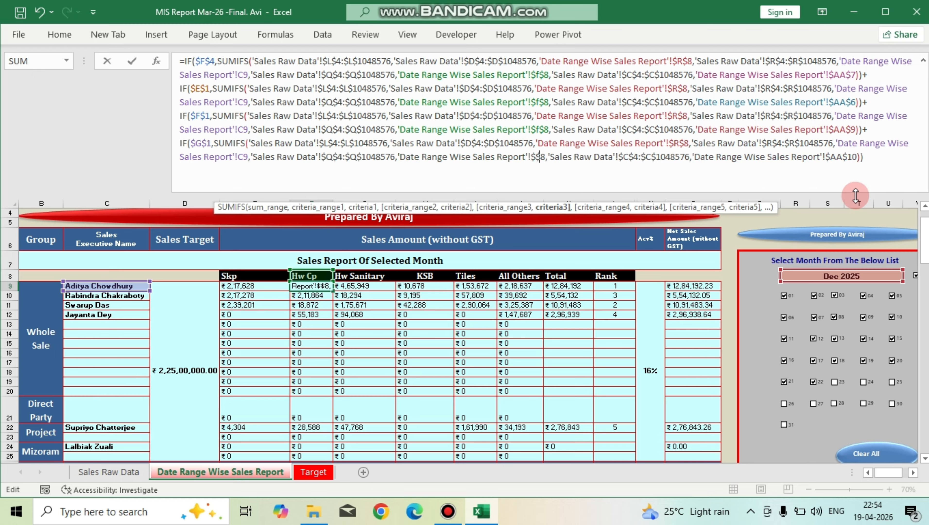
type("f")
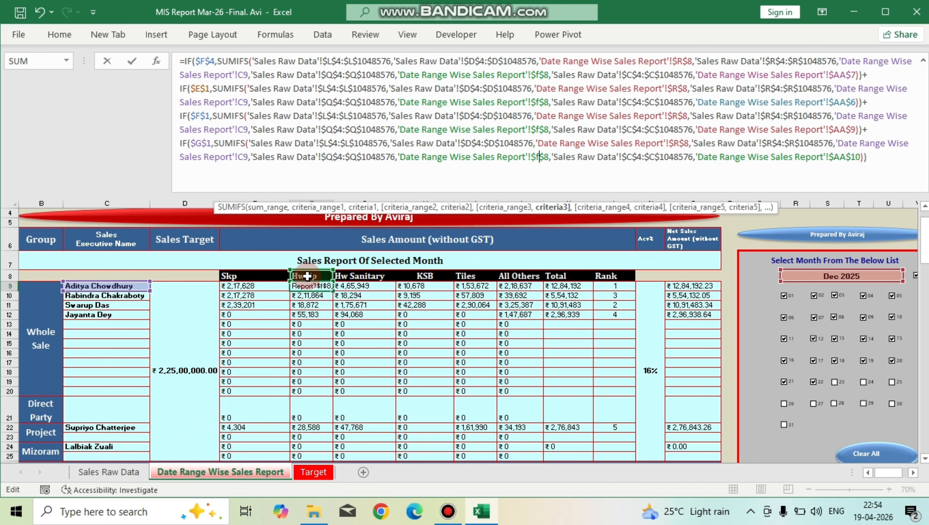
scroll(530, 329, "up", 1)
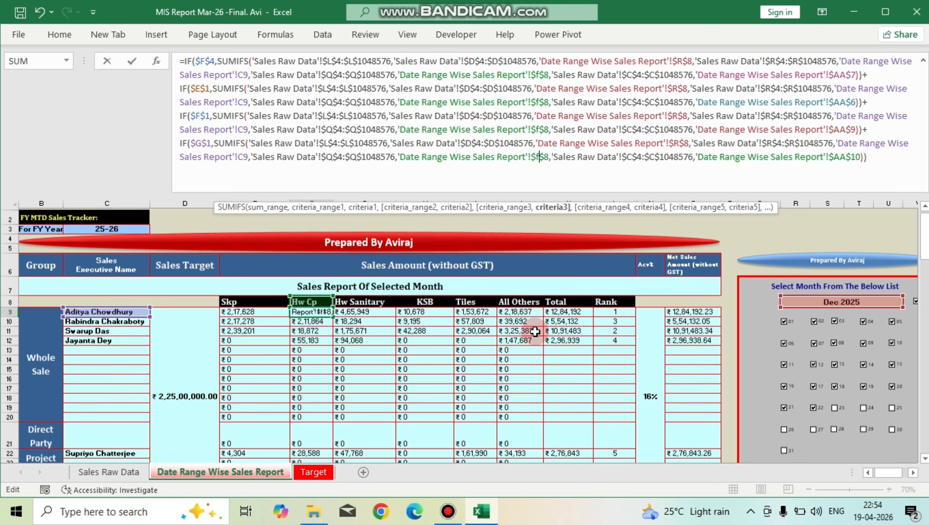
Commit the edited Hw Cp formula in F9 and copy its entire formula text, leaving the cell's formula as it is.
scroll(535, 331, "down", 2)
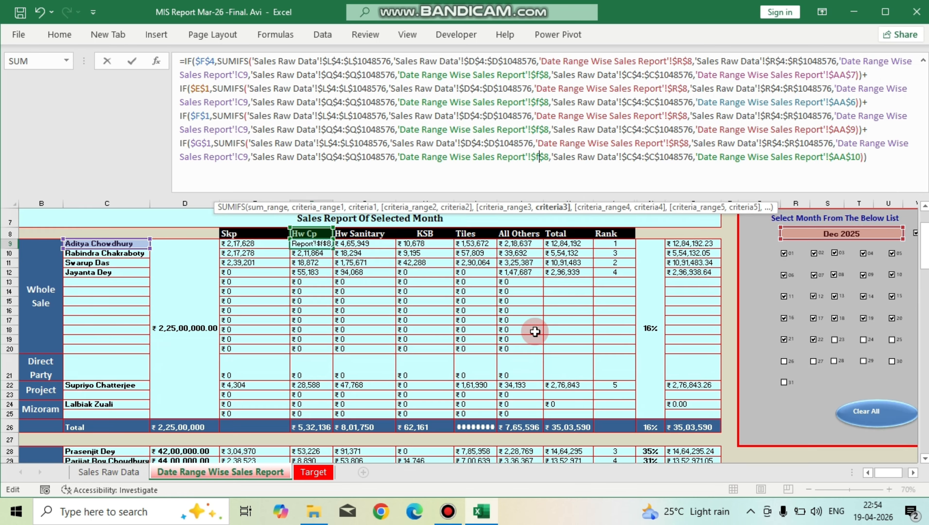
key("Return")
left_click(309, 243)
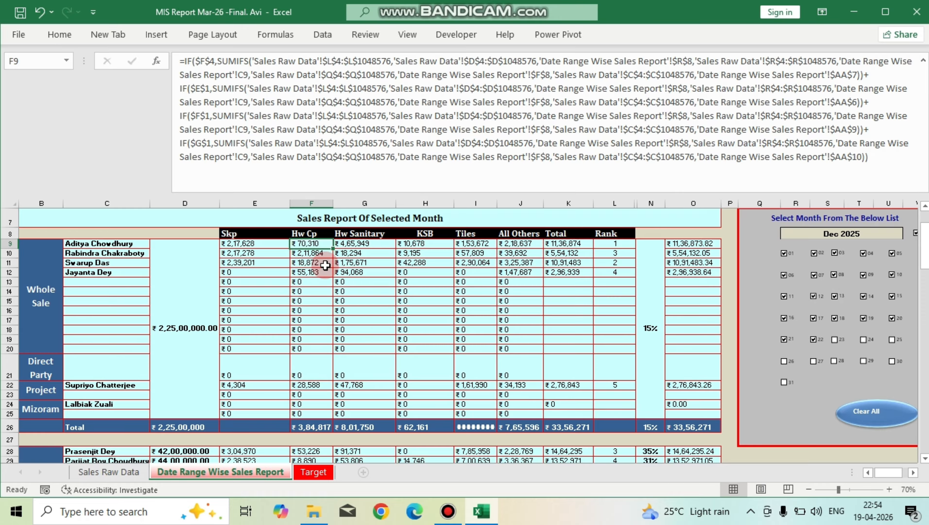
key("F2")
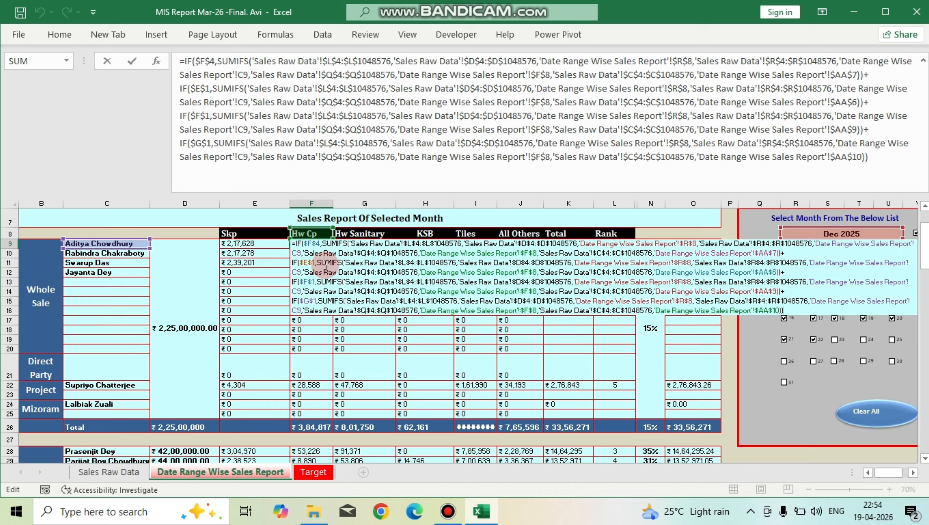
key("ctrl+shift+Home")
key("ctrl+c")
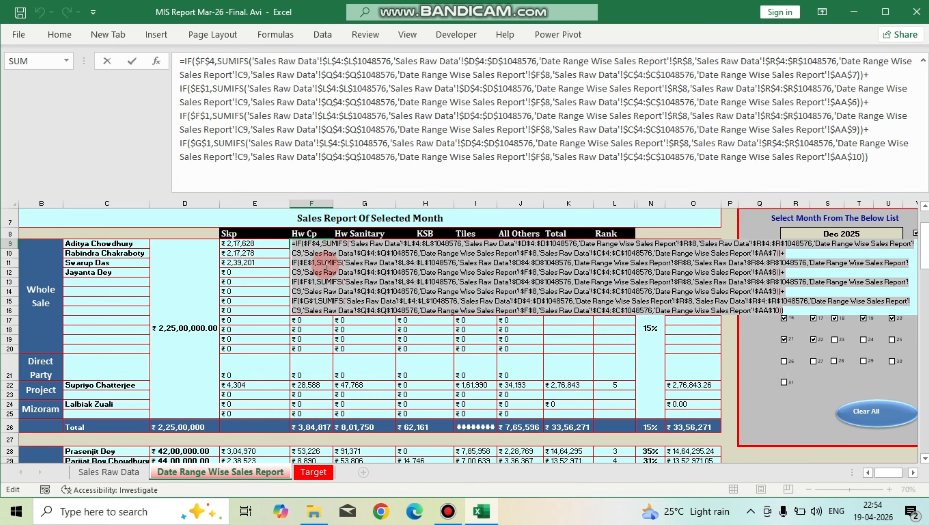
key("Escape")
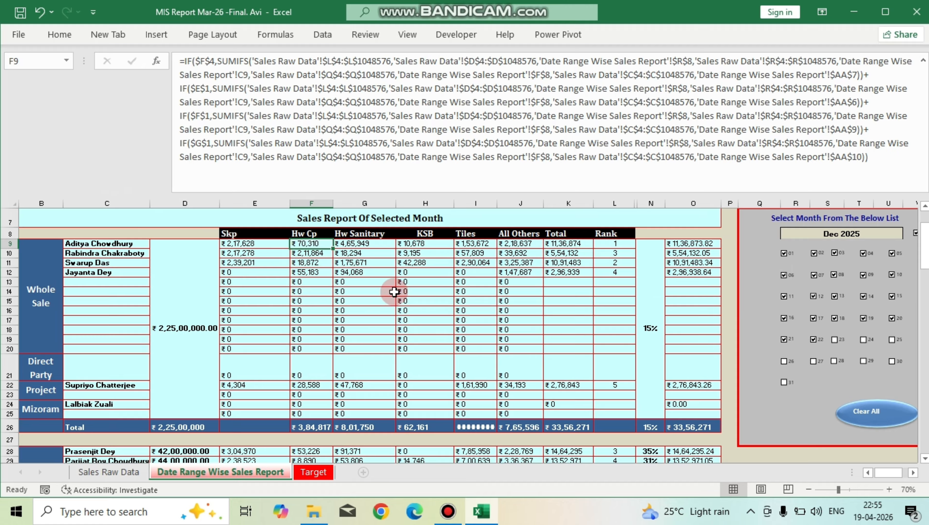
Clear the Hw Sanitary formula in G9 and insert the formula text copied from F9.
left_click(359, 244)
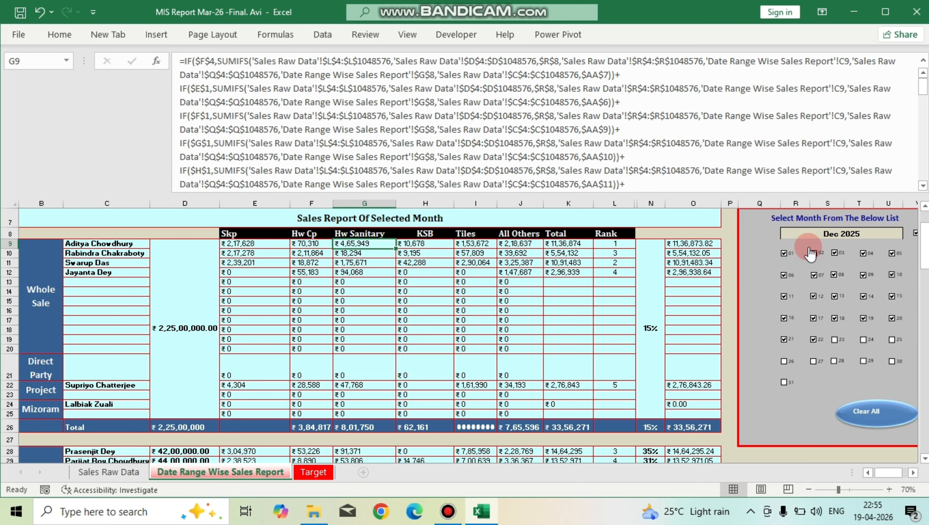
key("Delete")
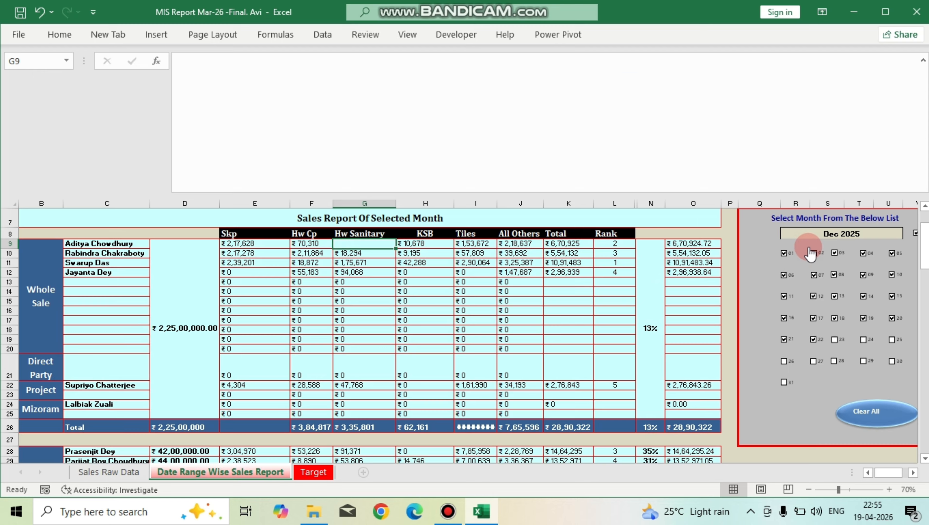
key("F2")
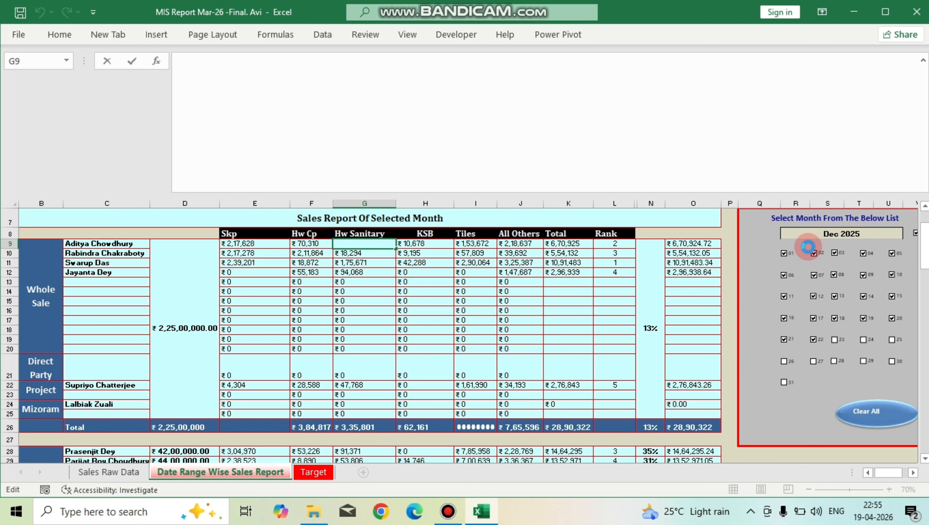
key("ctrl+v")
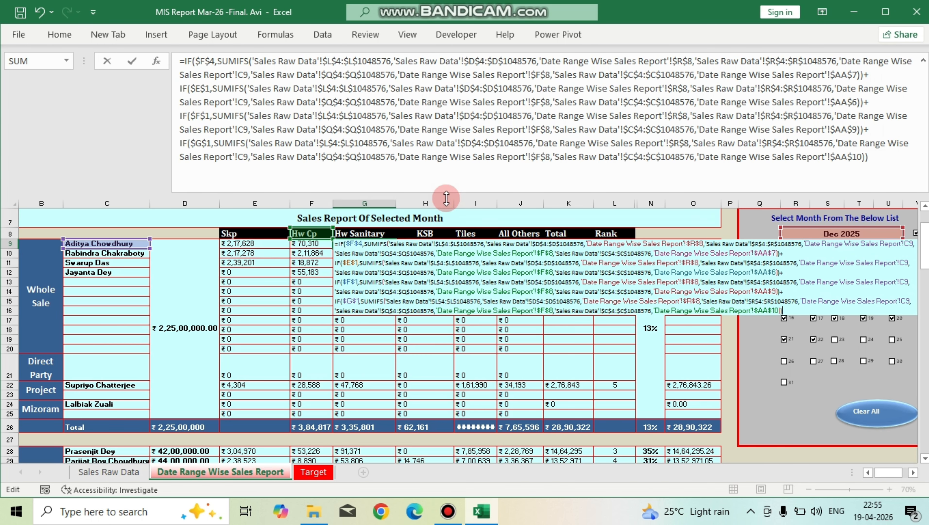
Change the segment criterion from $F$8 to $G$8 in all four SUMIFS expressions of the G9 formula and commit it.
left_click(540, 77)
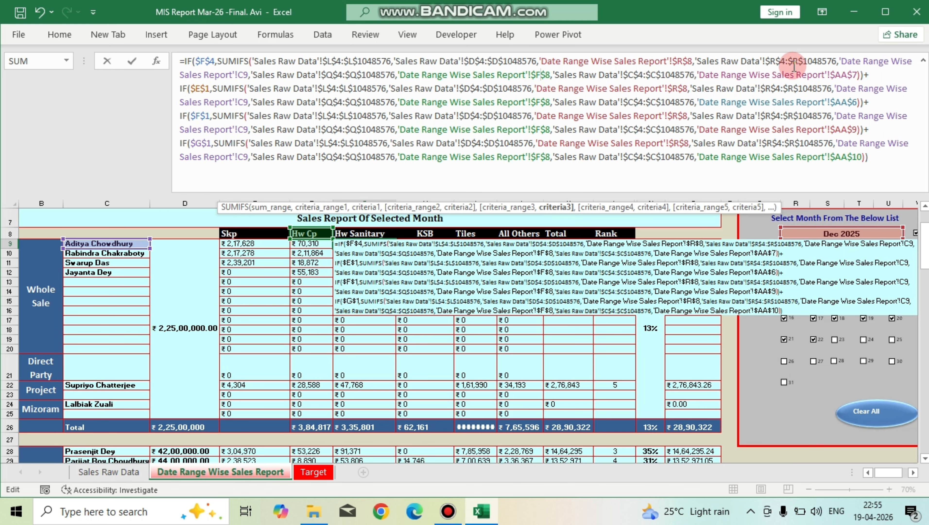
key("BackSpace")
type("g")
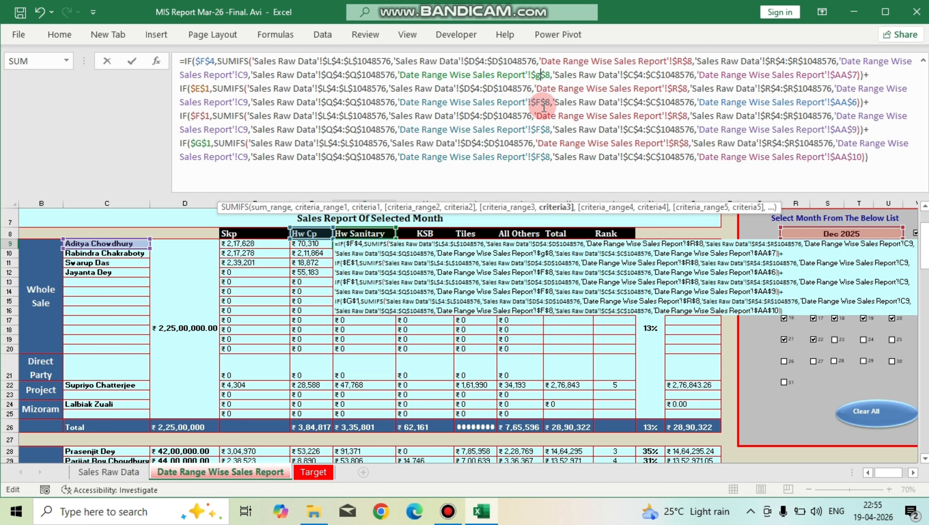
key("BackSpace")
type("g")
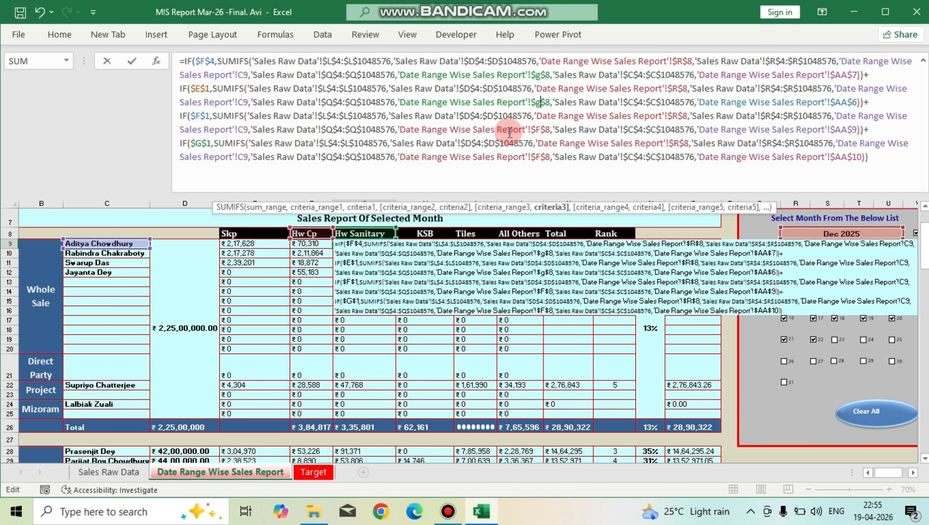
left_click(537, 132)
left_click(640, 159)
key("BackSpace")
type("g")
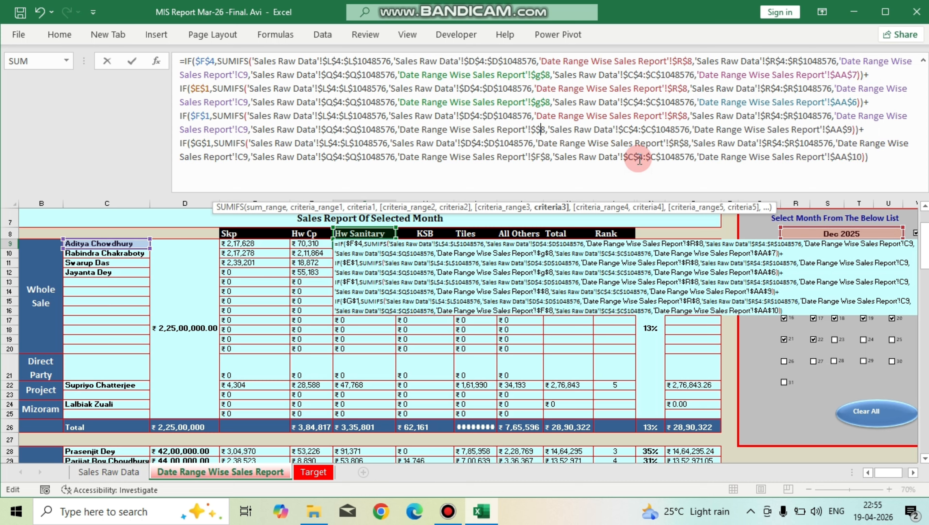
left_click(540, 157)
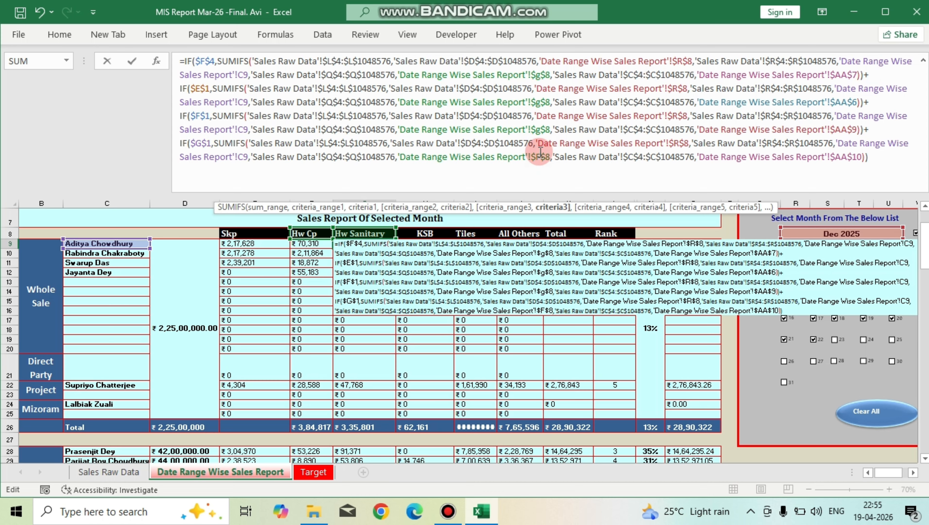
key("BackSpace")
type("g")
key("ctrl+Return")
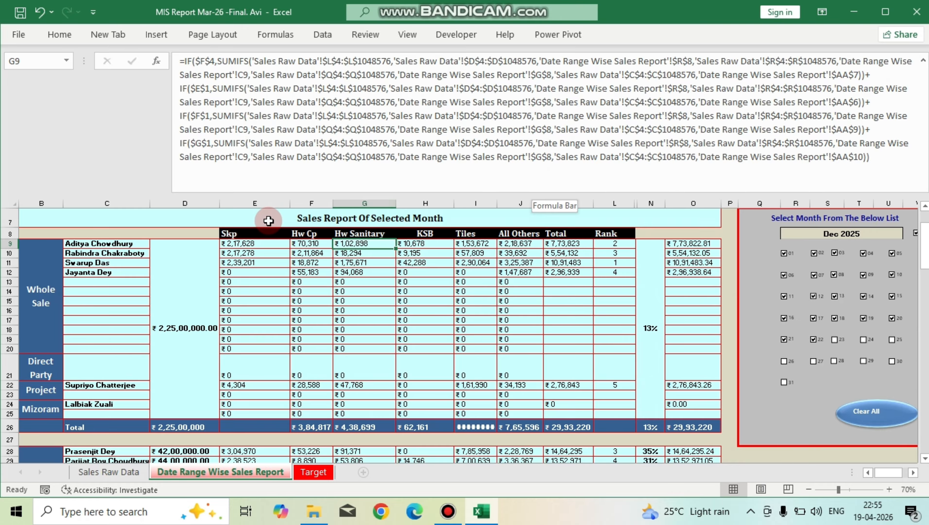
Fill the Skp, Hw Cp and Hw Sanitary formulas from E9:G9 down through row 25.
left_click_drag(257, 254, 529, 340)
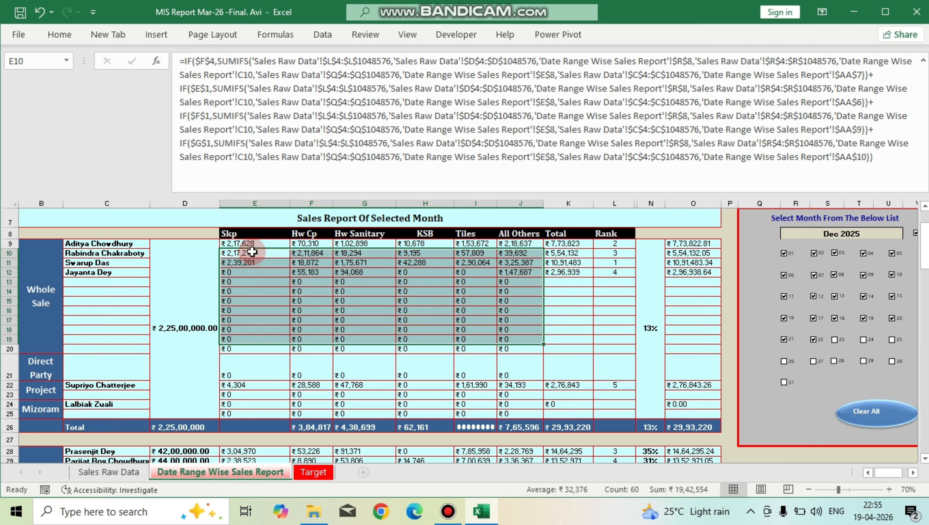
left_click_drag(238, 243, 363, 415)
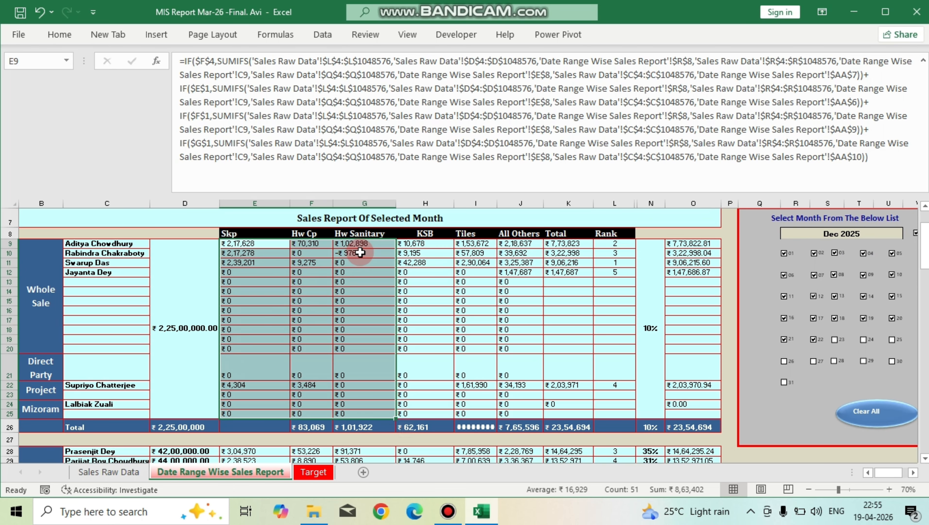
left_click_drag(362, 253, 245, 255)
Copy the formulas of E25:G25 into the Retails block E28:G31.
scroll(367, 385, "down", 2)
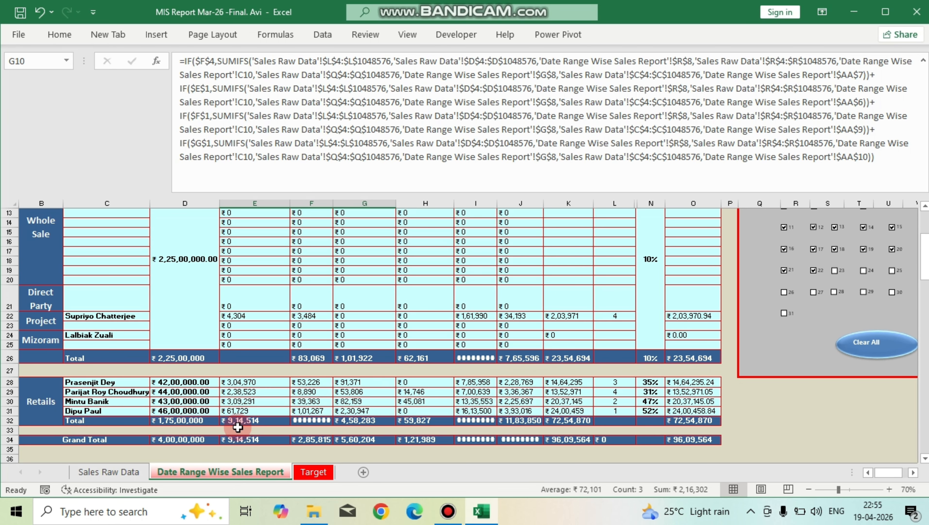
left_click_drag(241, 380, 353, 410)
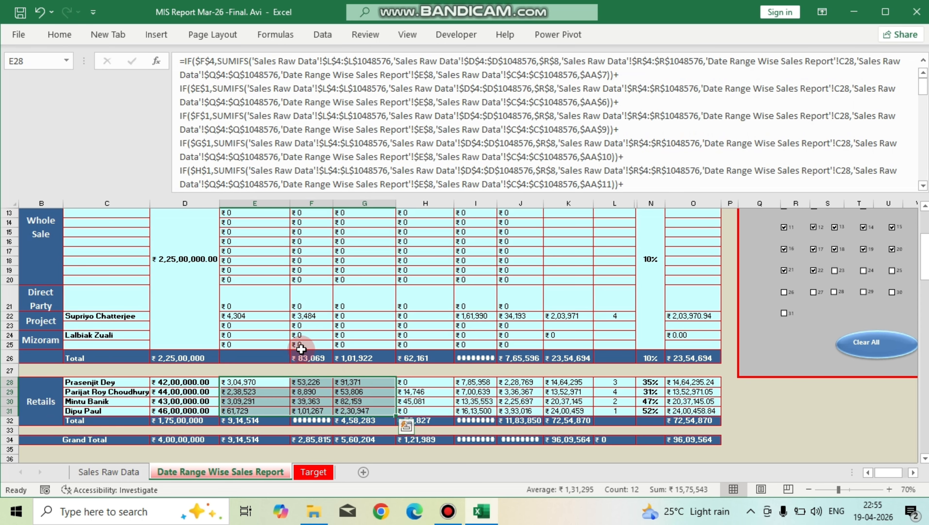
left_click_drag(234, 336, 543, 338)
key("shift+Right")
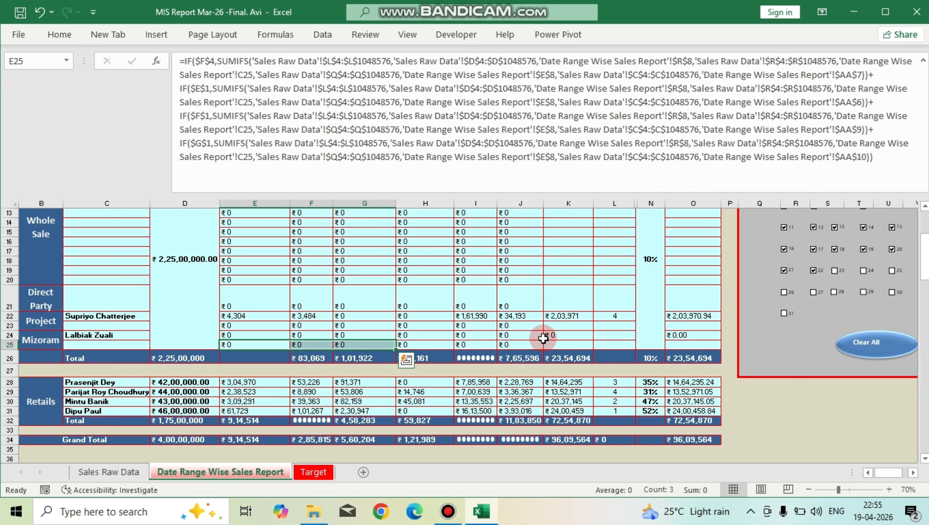
key("ctrl+c")
left_click(243, 383)
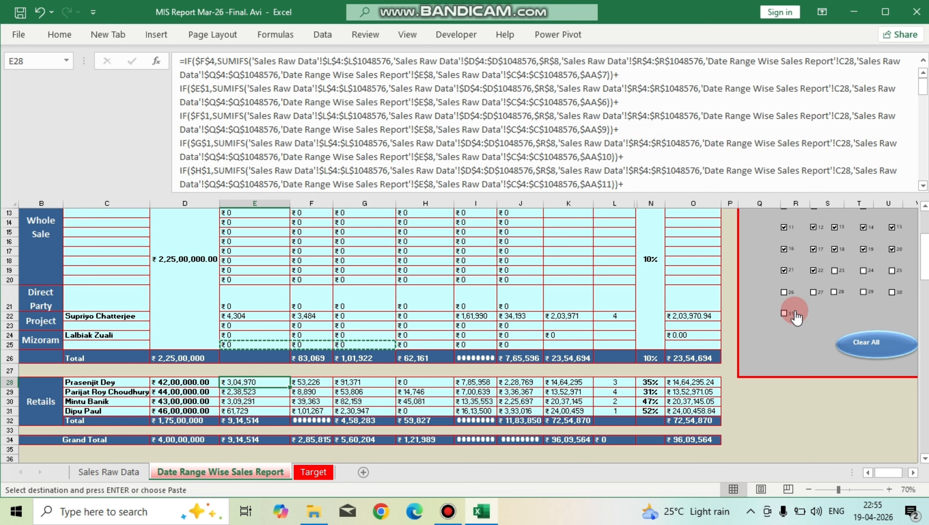
key("shift+Right")
key("shift+Right")
key("shift+Down")
key("shift+Down")
key("shift+Down")
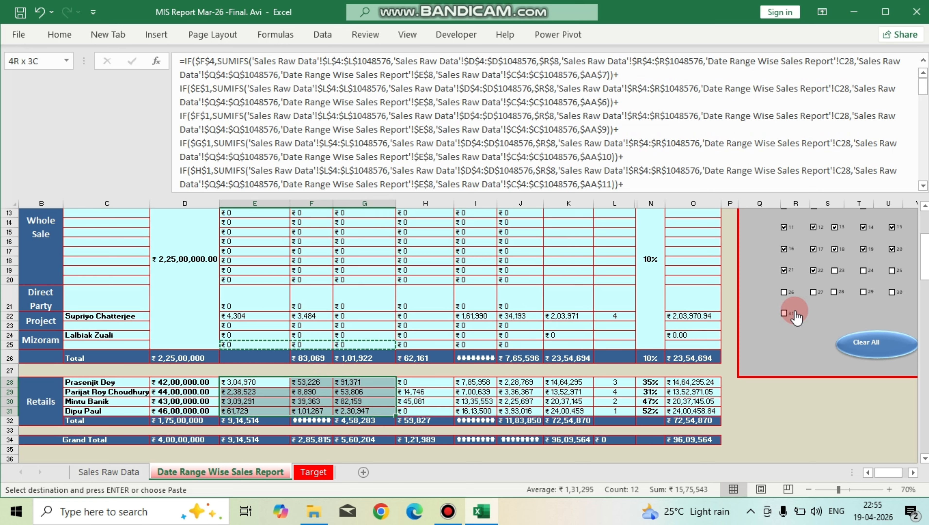
key("ctrl+v")
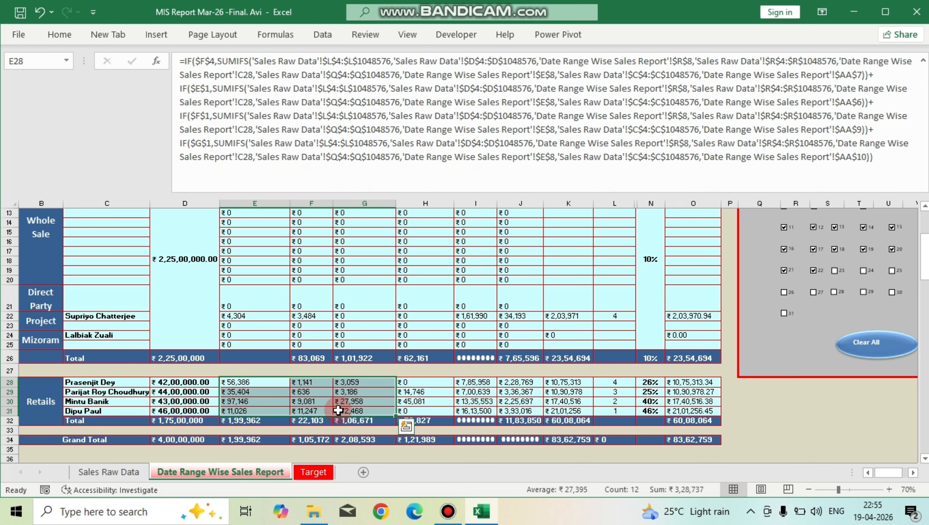
Check the Hw Cp formula in F29 and shrink the formula bar back to a single line.
left_click(318, 392)
scroll(568, 326, "up", 2)
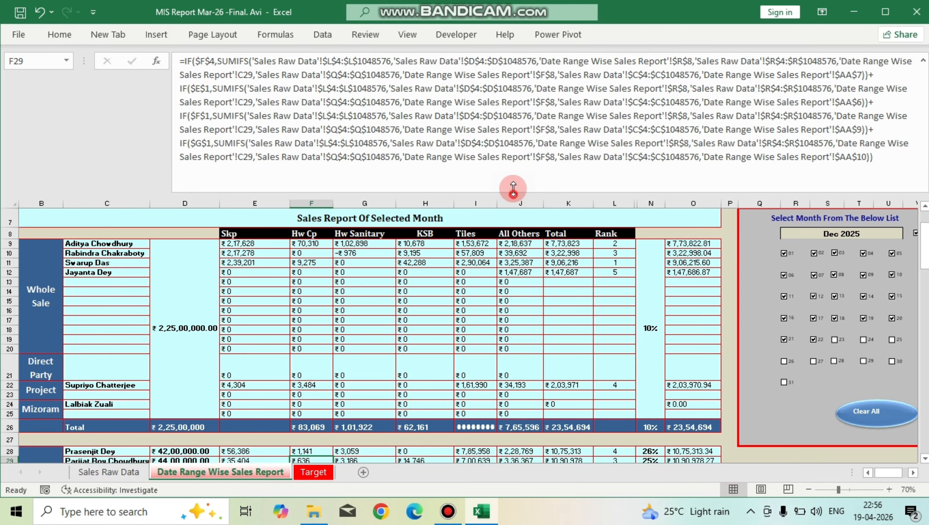
left_click_drag(513, 187, 502, 68)
scroll(493, 283, "up", 2)
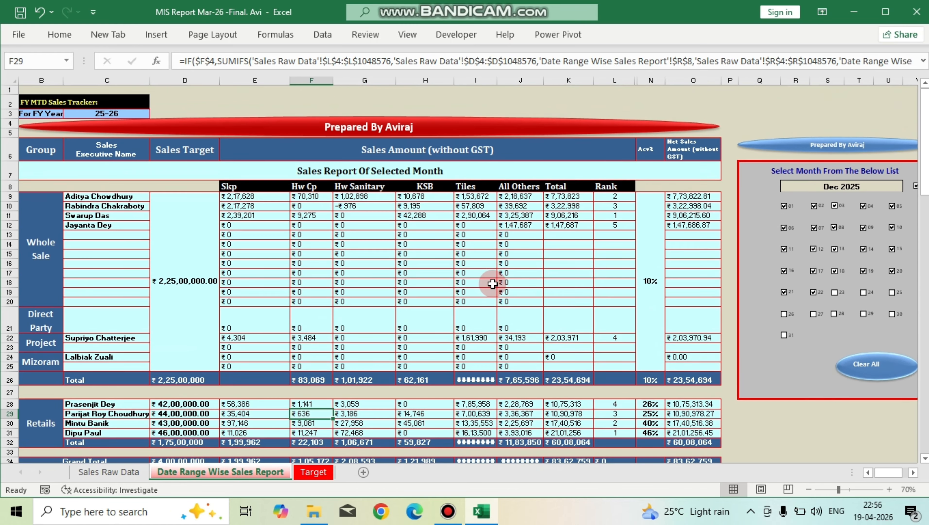
Review the row 9 segment amounts and the Taxable Value entries on the Sales Raw Data sheet, including the credit note in row 30.
left_click(566, 197)
left_click_drag(241, 198, 465, 204)
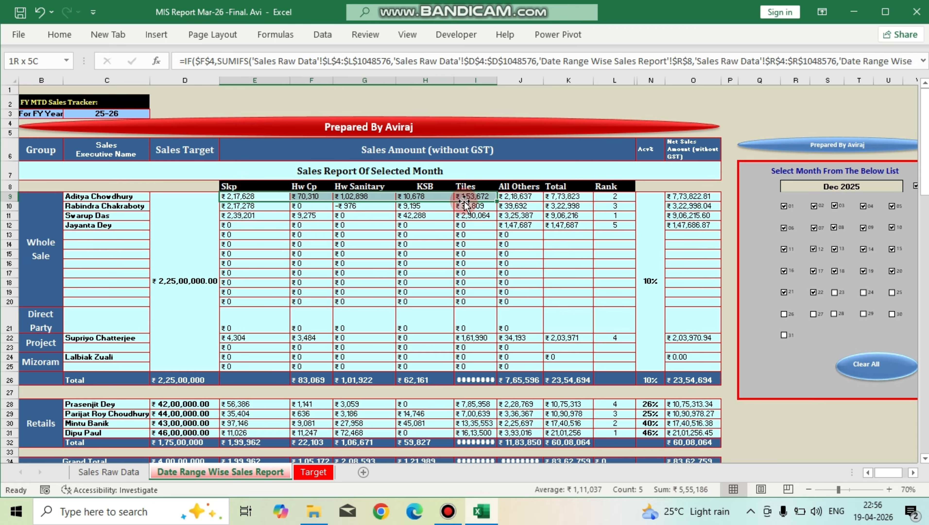
left_click(98, 472)
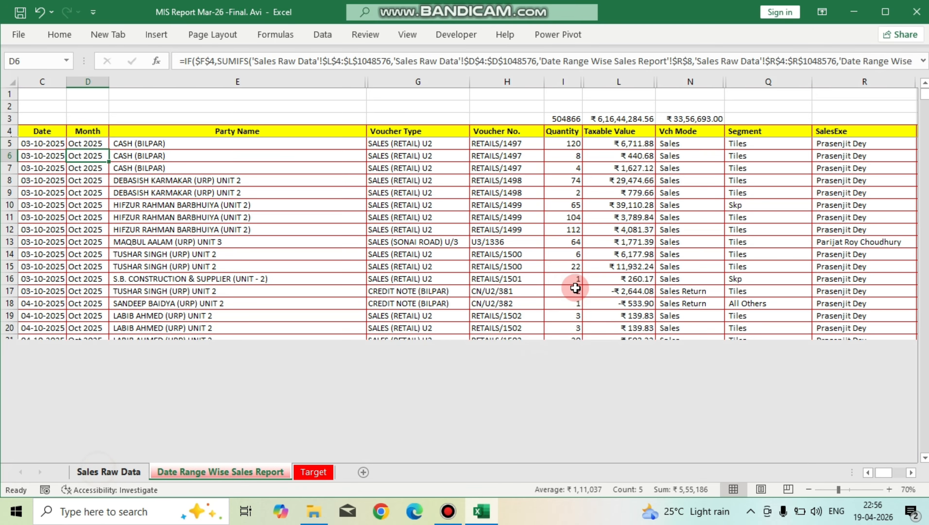
left_click(611, 133)
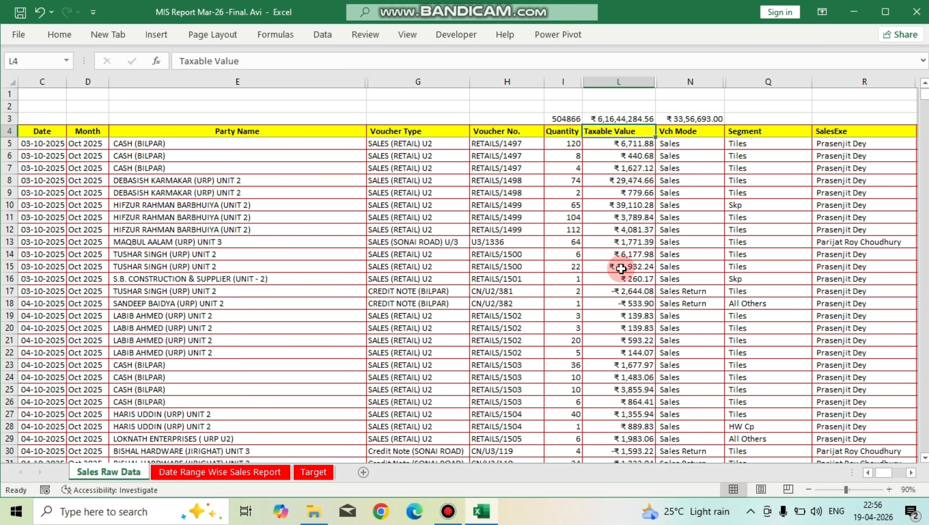
scroll(661, 319, "down", 2)
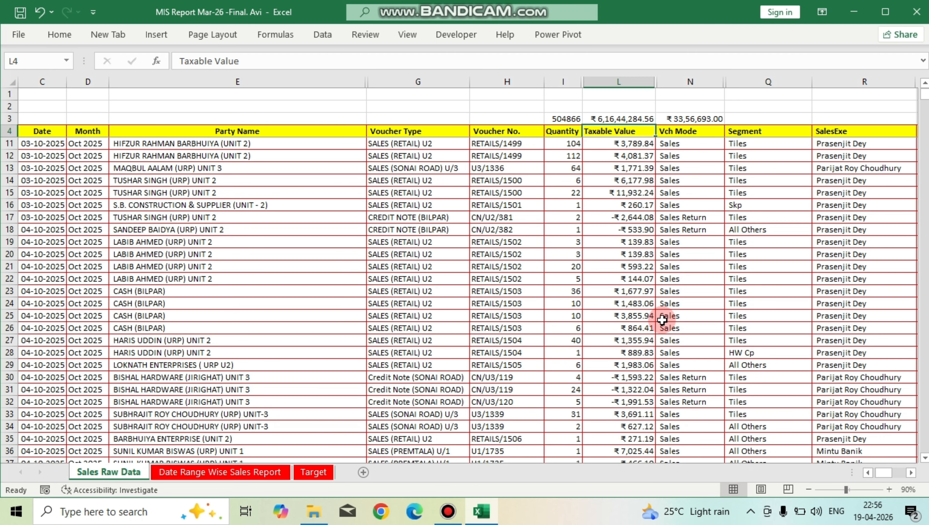
scroll(662, 319, "down", 1)
left_click(615, 342)
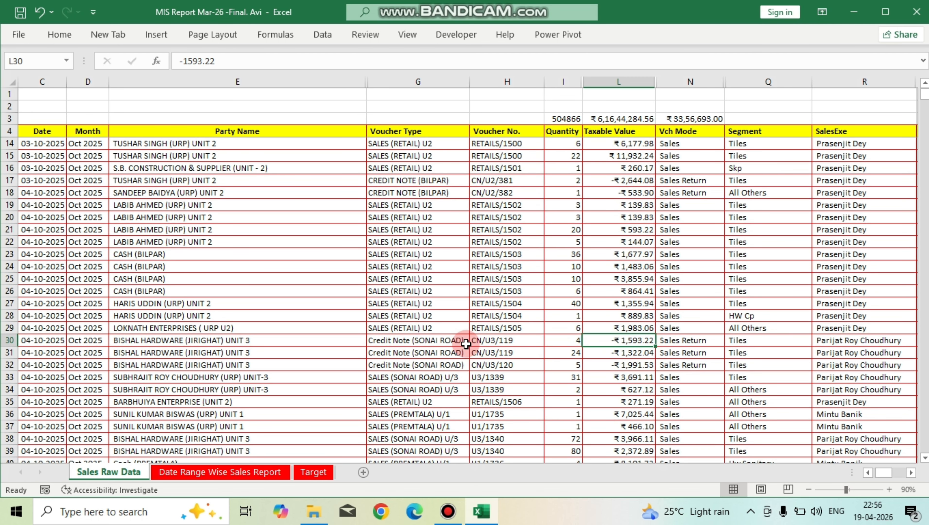
left_click_drag(400, 341, 642, 338)
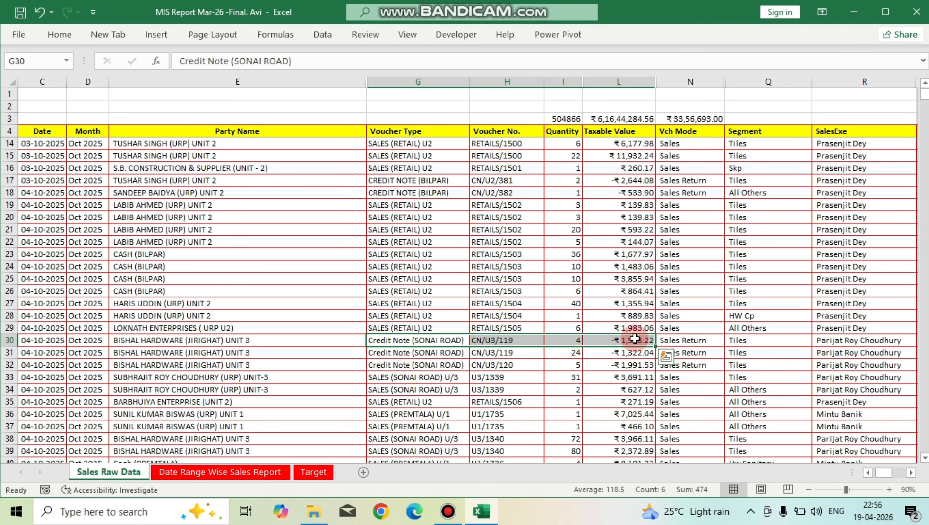
left_click(636, 339)
left_click_drag(633, 150, 633, 377)
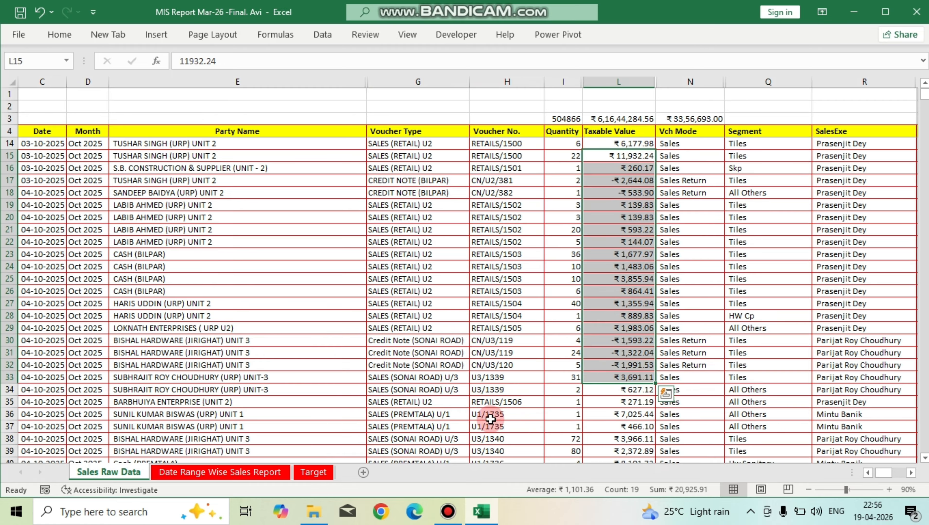
Return to the Date Range Wise Sales Report sheet and examine the row 9 segment amounts, the K9 total and the L9 rank formula.
left_click(218, 473)
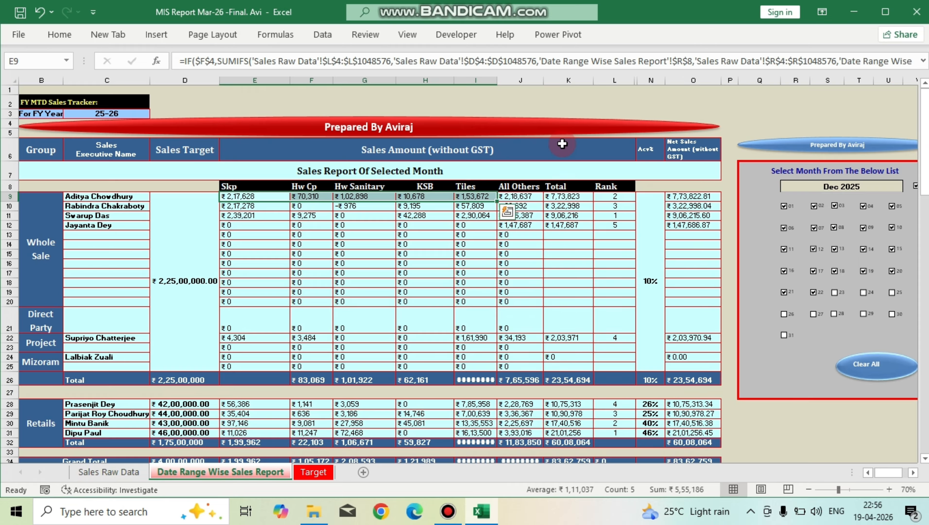
left_click(562, 194)
left_click_drag(244, 200, 518, 199)
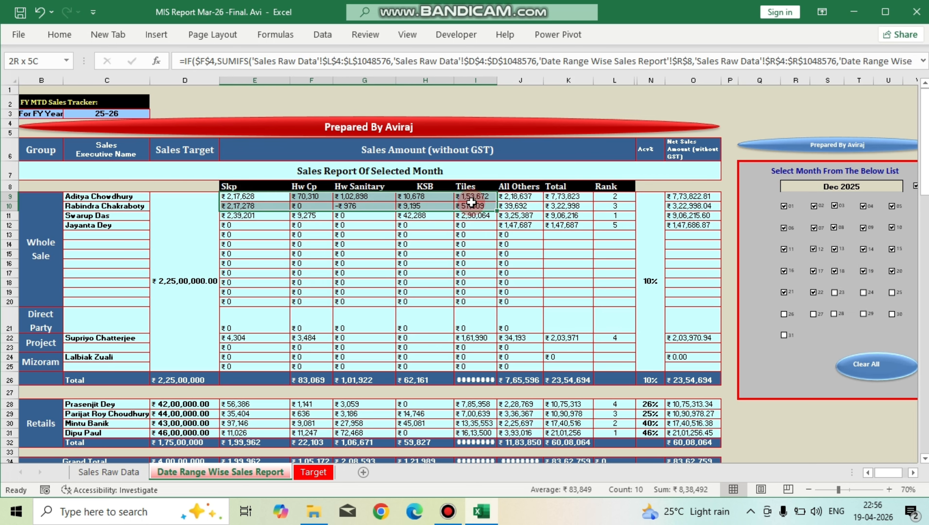
left_click(562, 197)
left_click(614, 198)
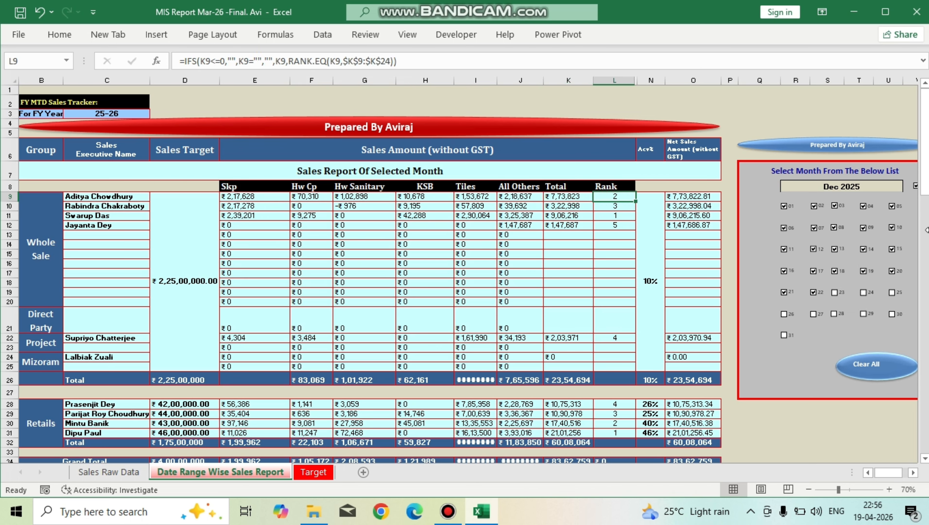
Clear the rank formulas from L9:L25 and start a RANK.EQ formula in L9.
left_click_drag(614, 199, 615, 366)
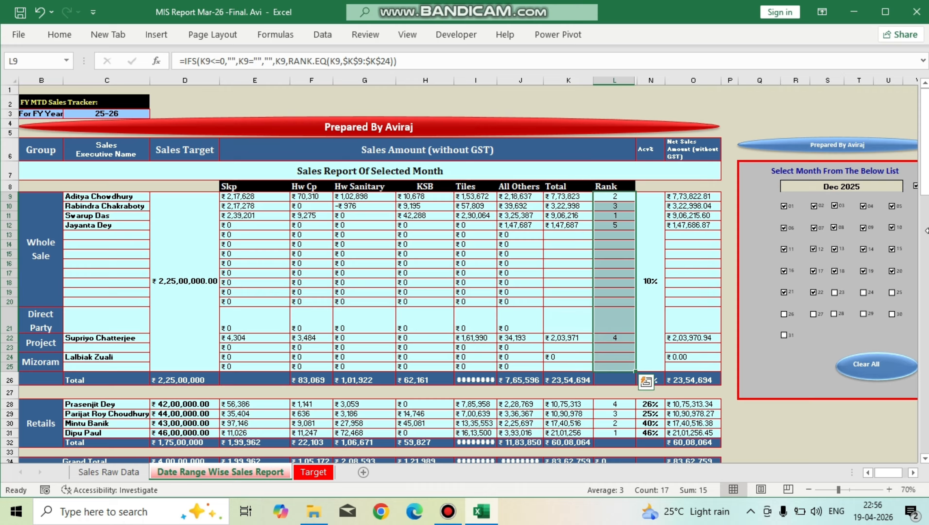
key("Delete")
left_click(615, 197)
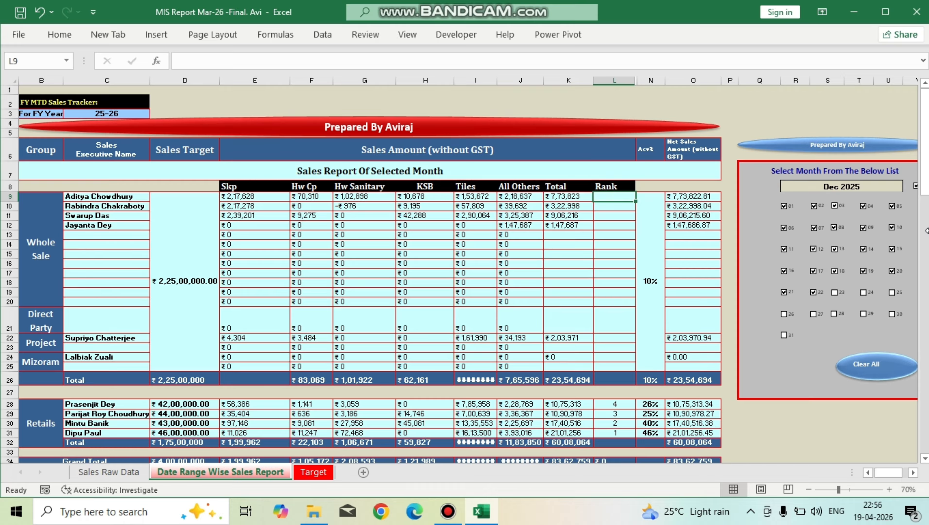
type("=")
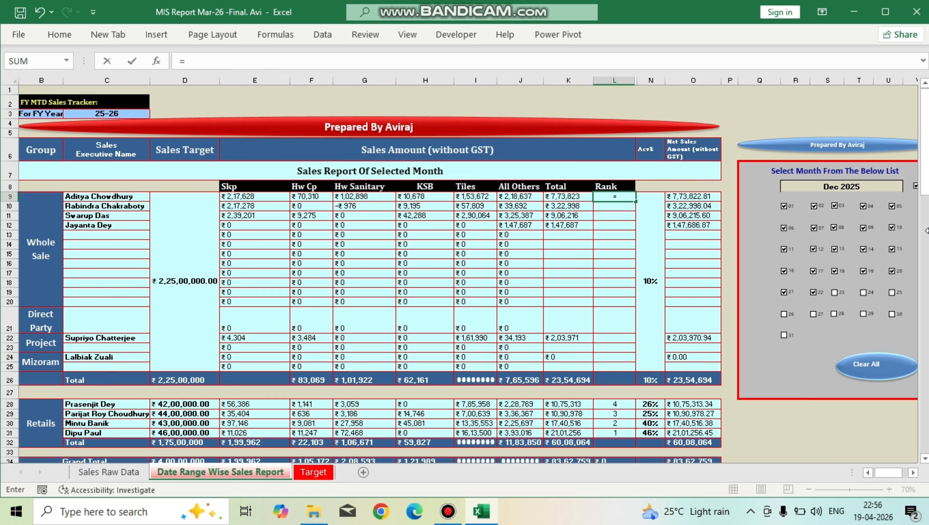
type("rank")
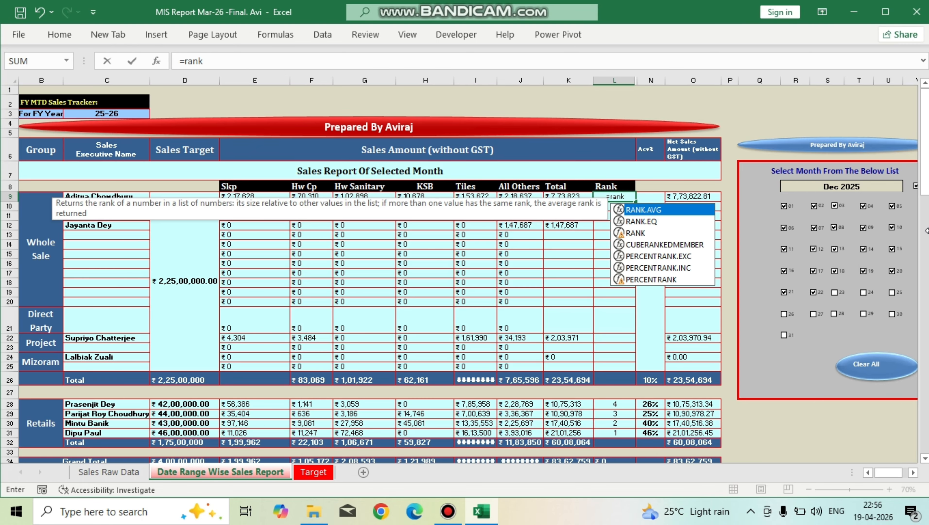
key("Down")
key("Tab")
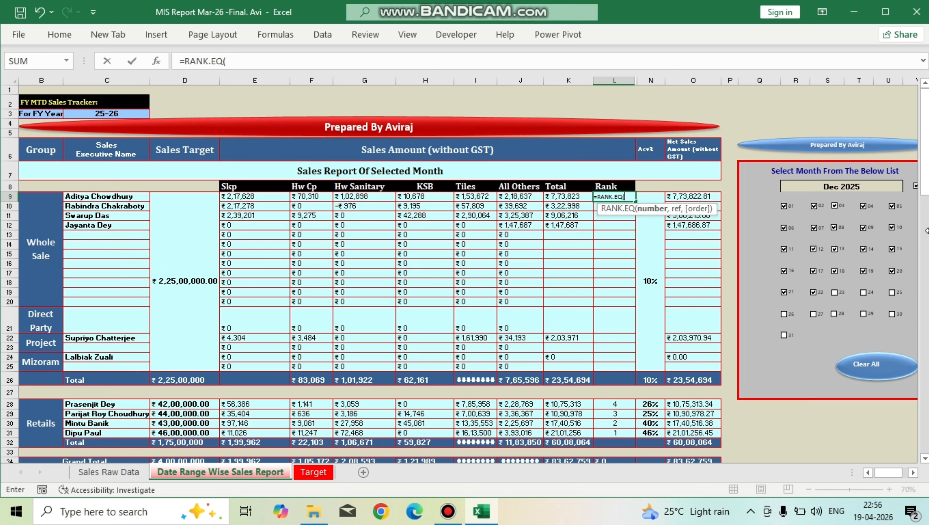
Complete the L9 formula as =RANK.EQ(K9,$K$9:$K$25), ranking the K9 total against the fixed range.
key("Left")
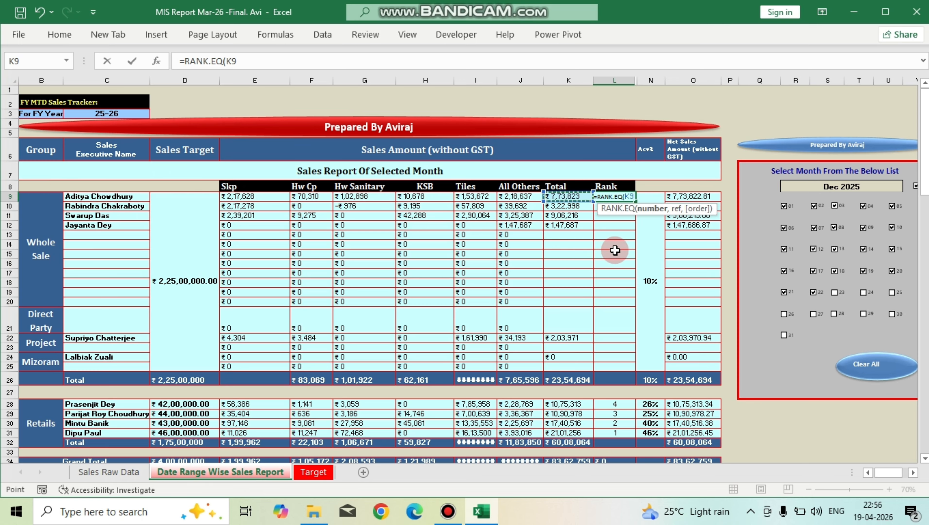
type(",")
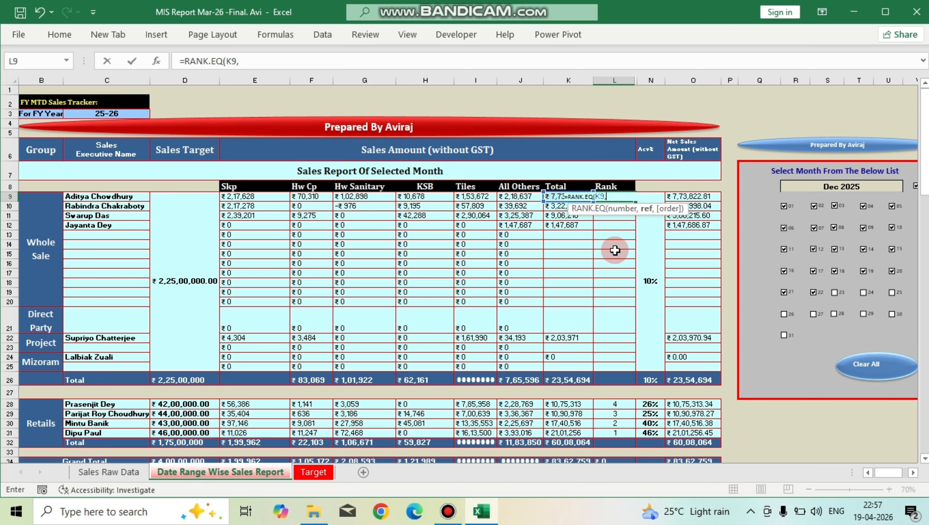
key("ctrl+shift+Down")
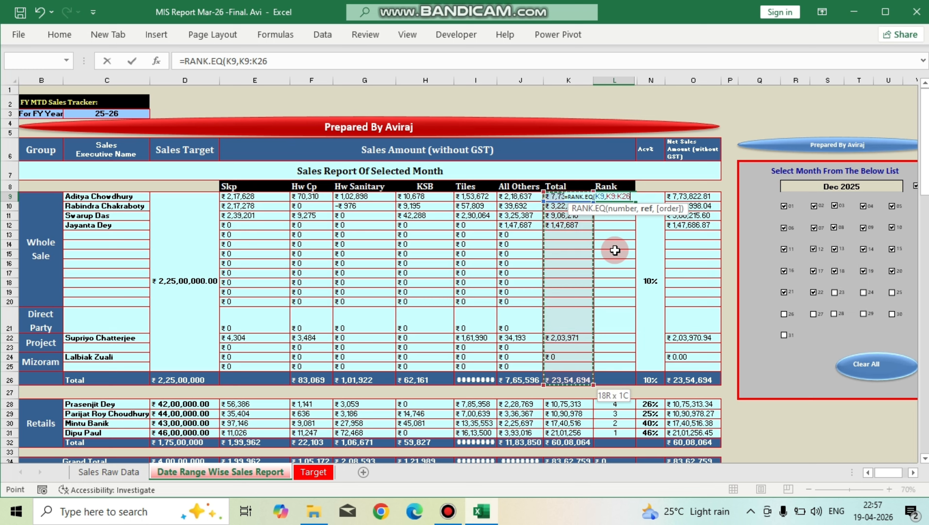
key("shift+Up")
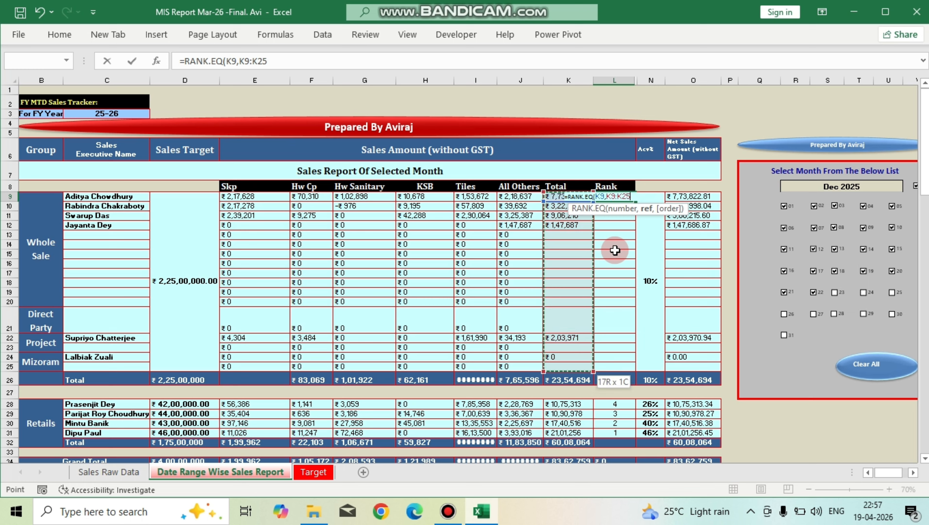
key("F4")
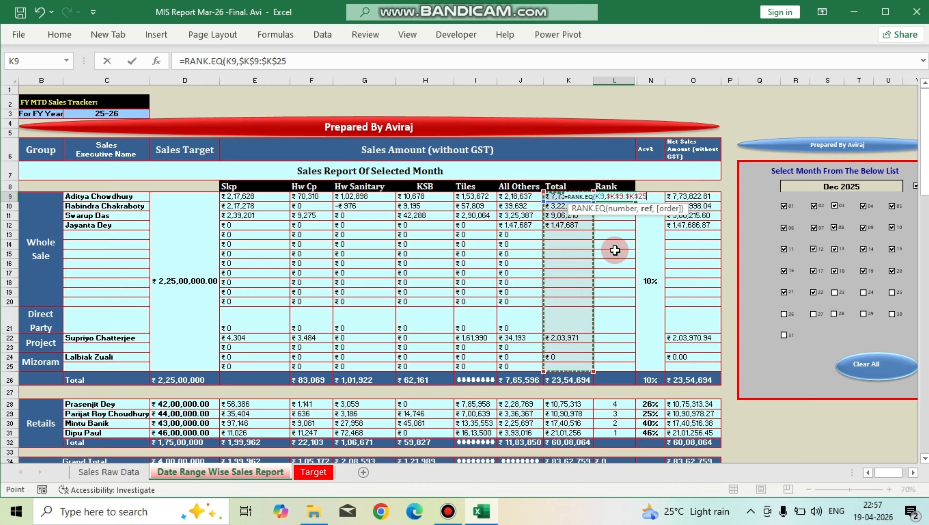
type(")")
key("ctrl+Return")
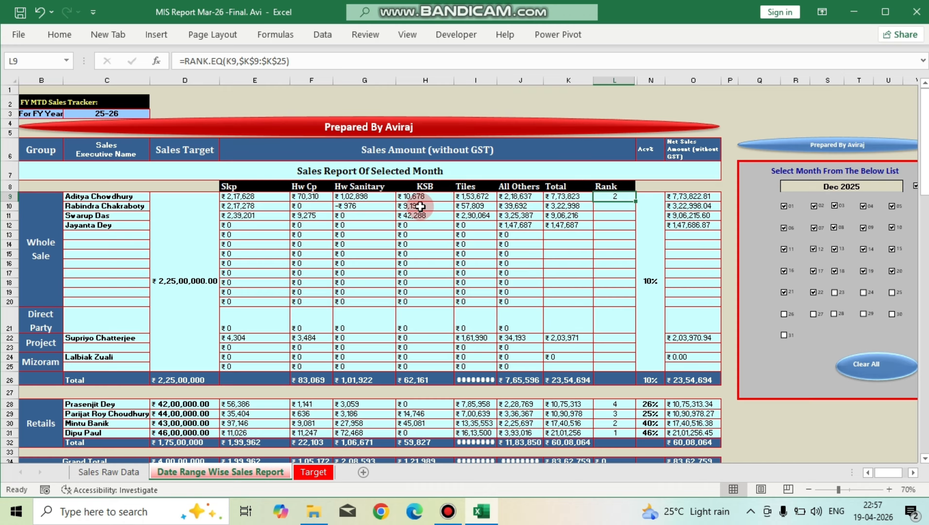
Wrap the L9 rank formula in IFS with a first test K9<=0 that returns an empty text "".
left_click_drag(84, 244, 96, 302)
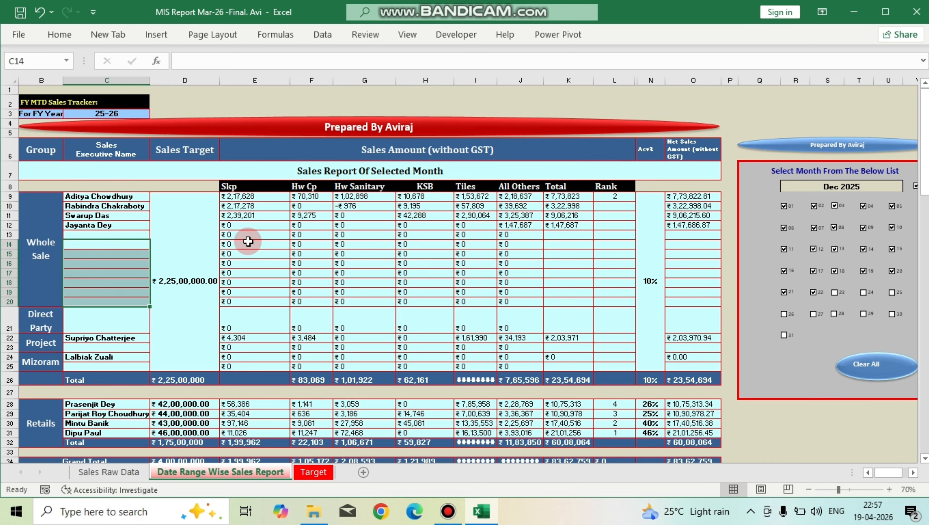
left_click_drag(249, 243, 586, 299)
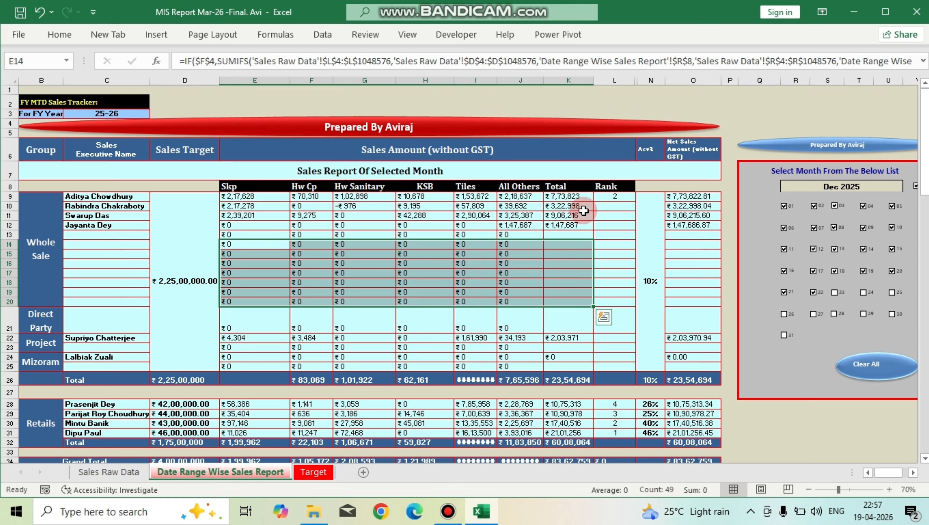
left_click(621, 196)
left_click(185, 61)
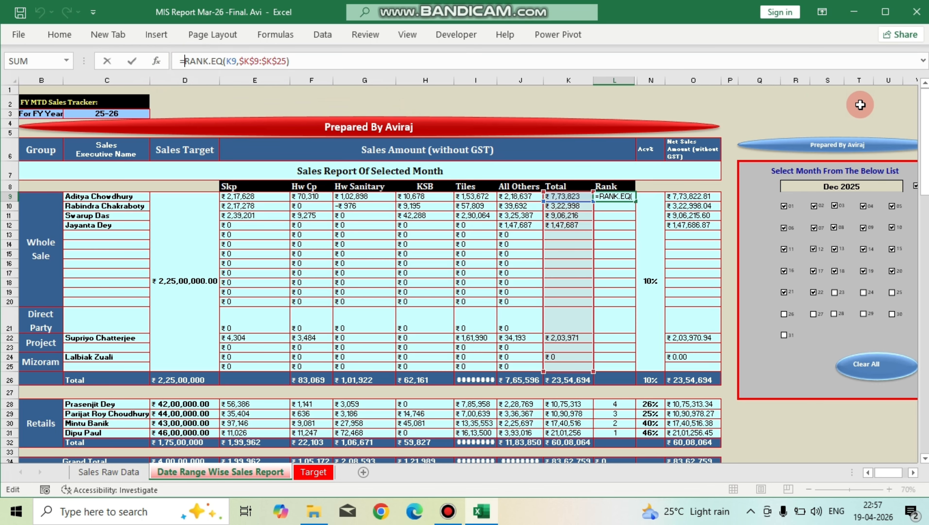
type("IFS(")
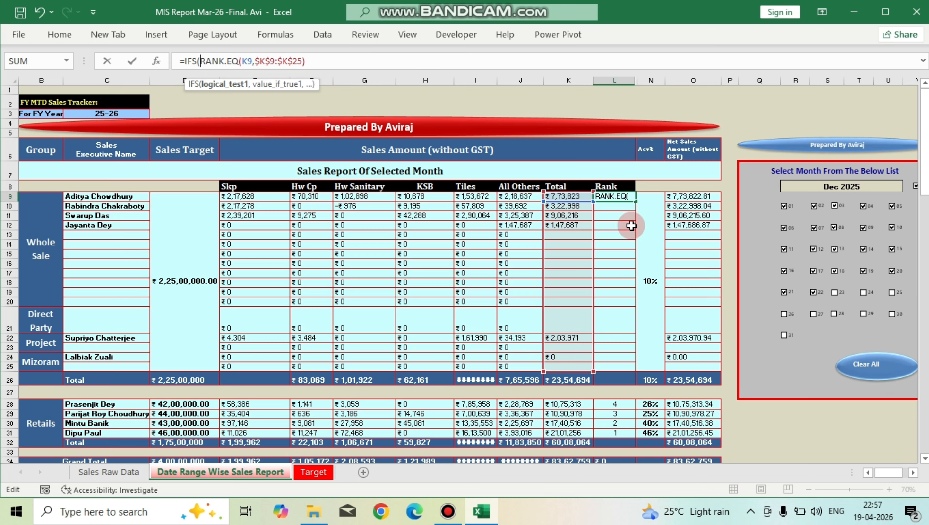
left_click(559, 197)
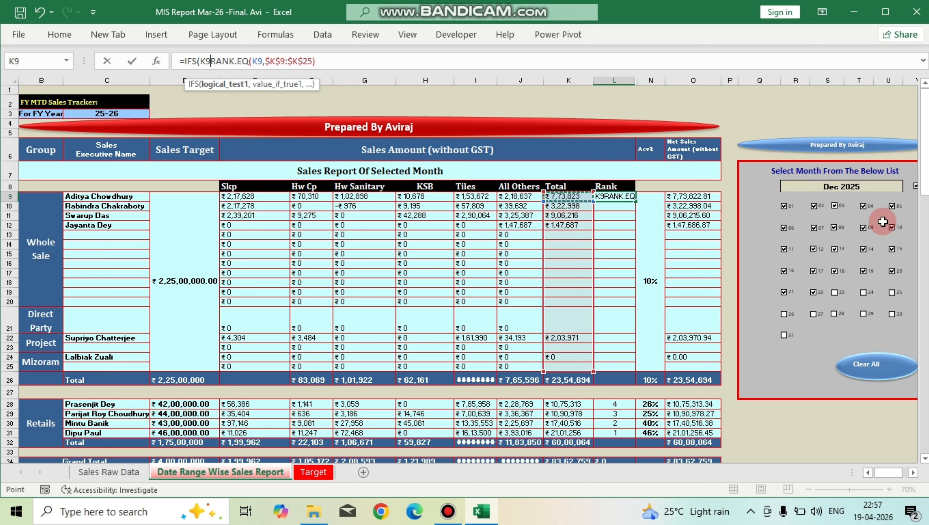
type("<=0")
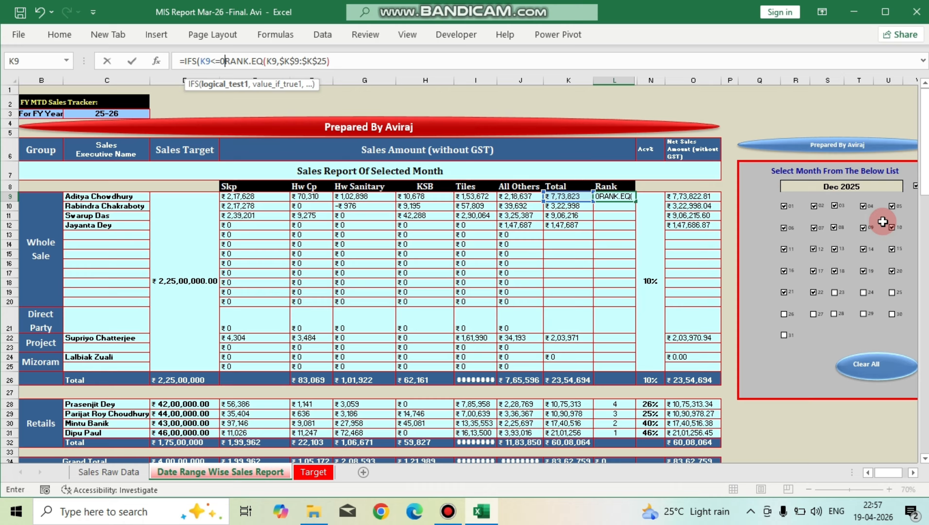
type(",")
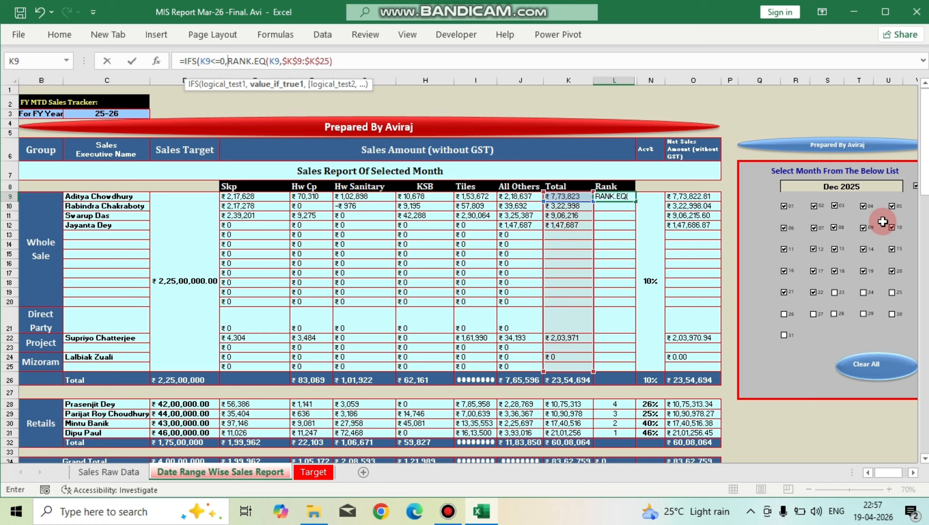
type("\"\"")
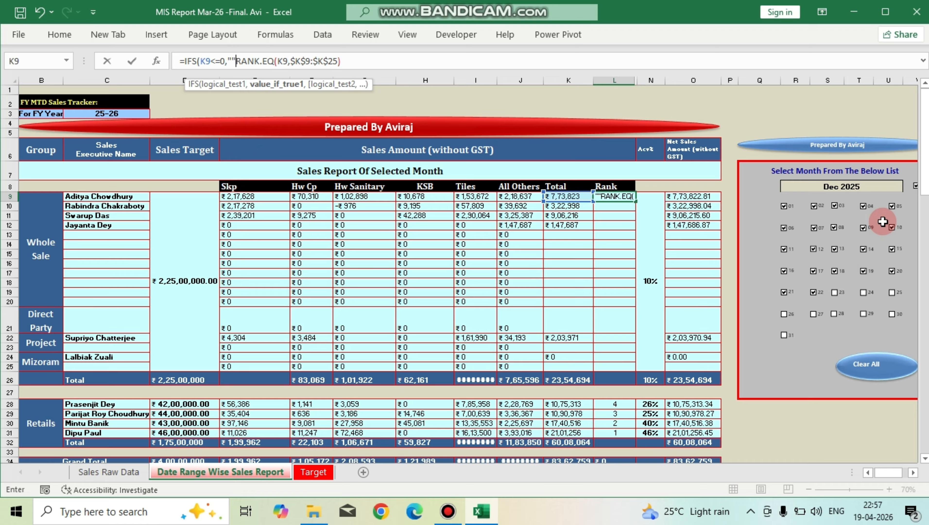
Add a second IFS test K9="" that also returns an empty text "" in the L9 formula.
type(",")
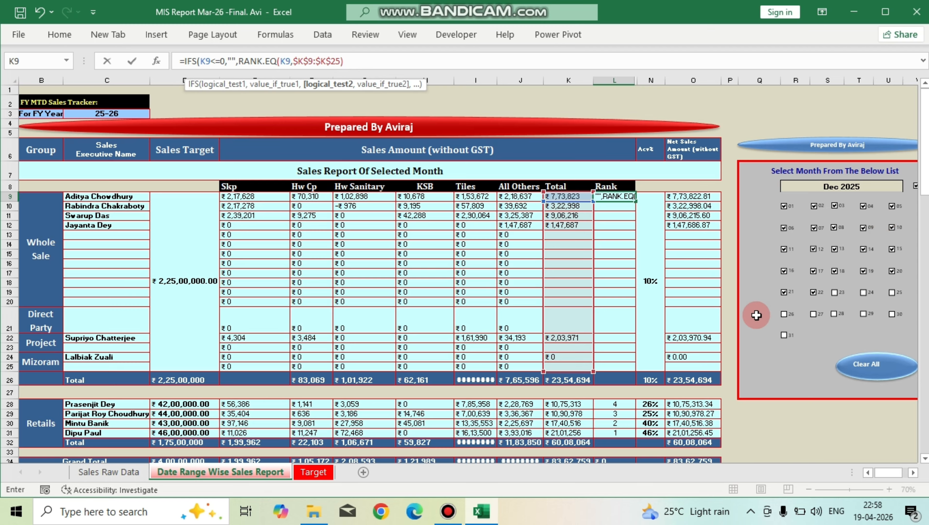
left_click(559, 197)
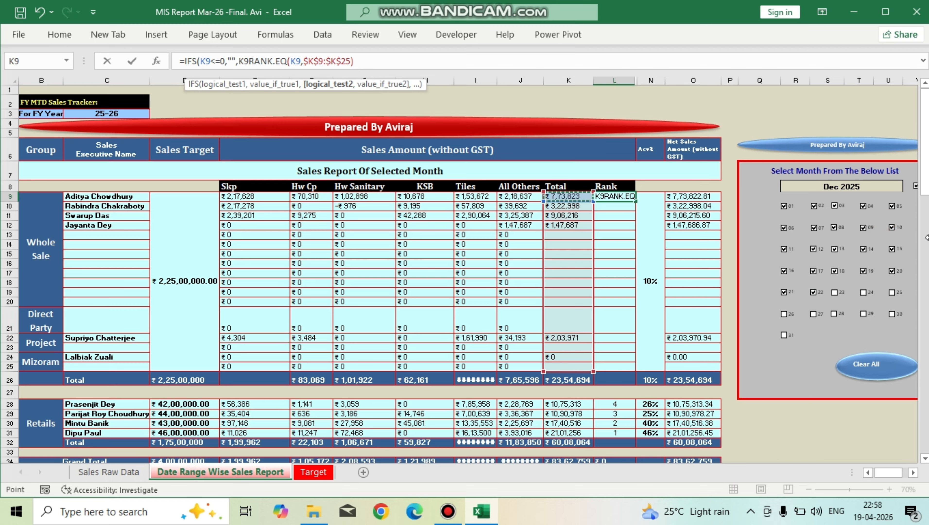
type("=\"\"")
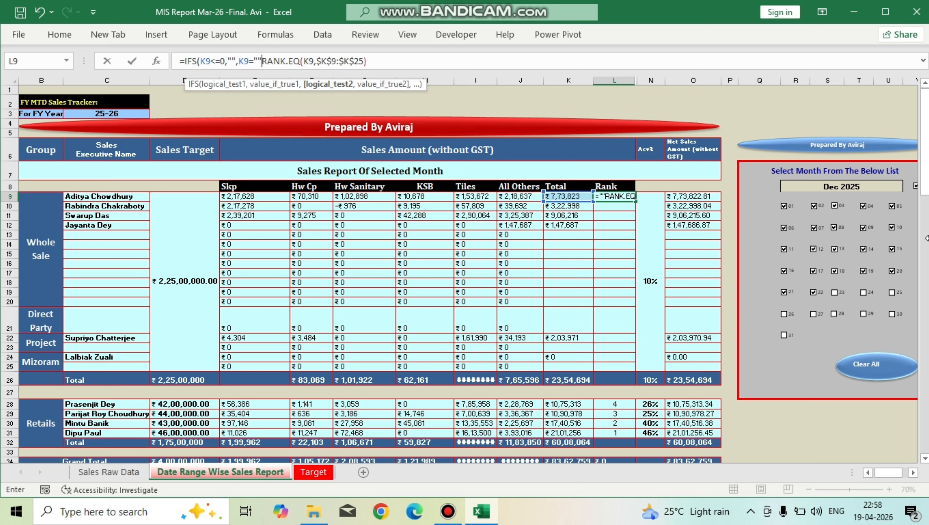
type(",\"\"")
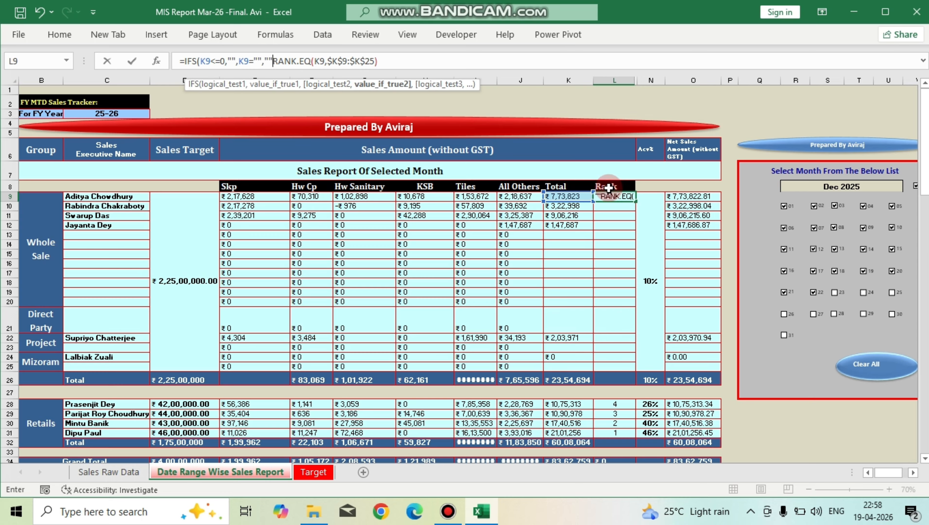
left_click(281, 59)
left_click(254, 61)
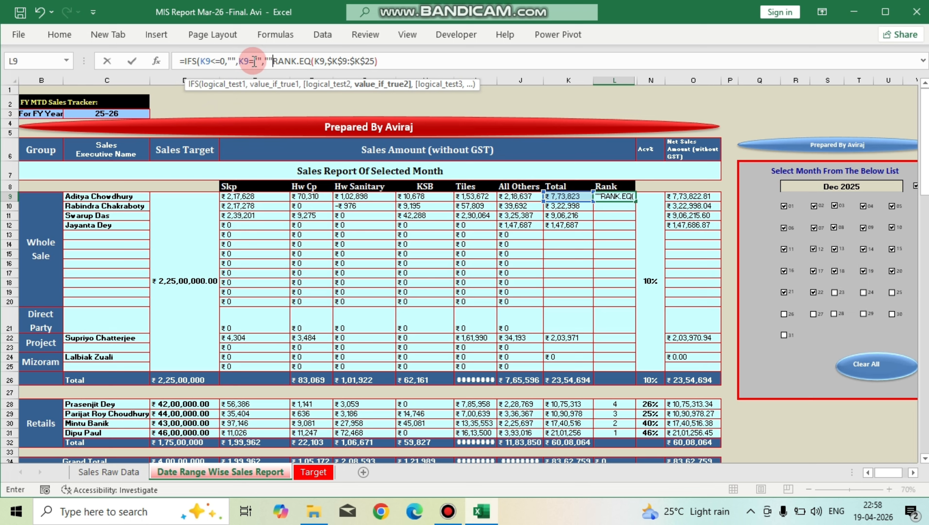
left_click(562, 198)
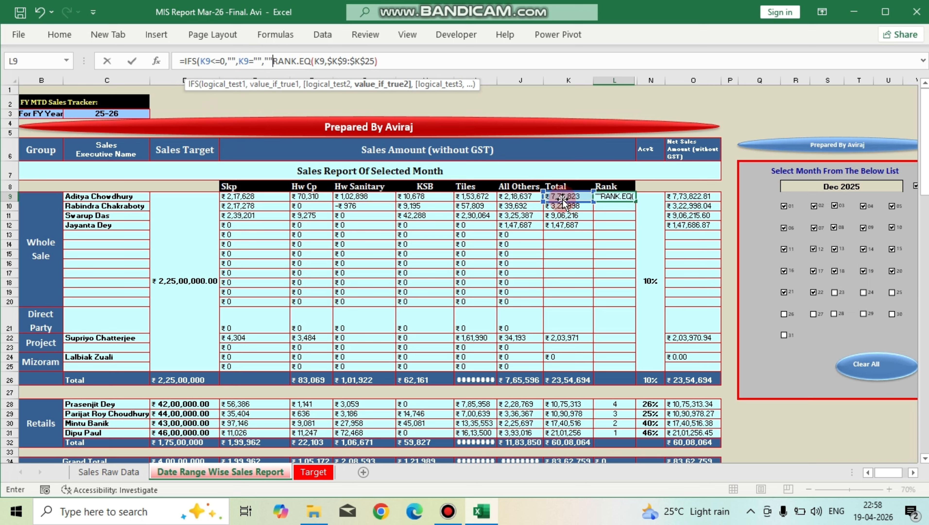
left_click(848, 210)
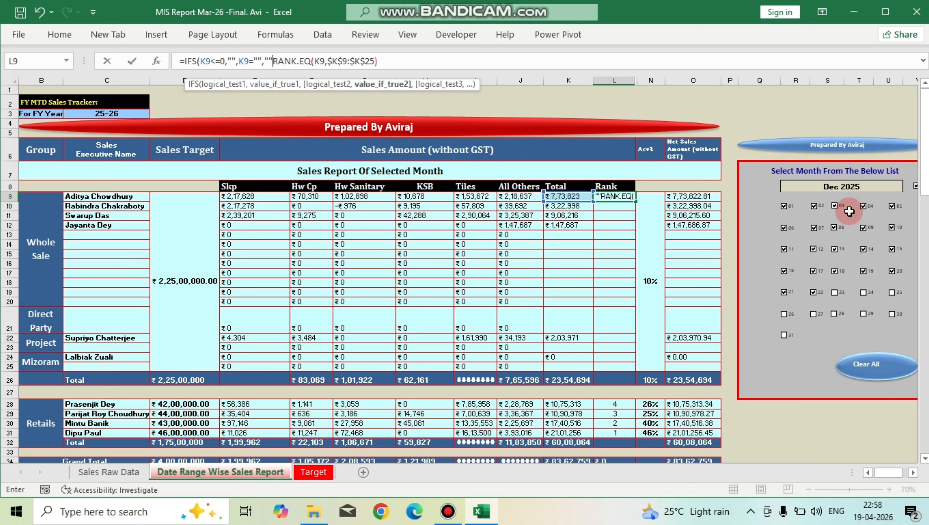
Add K9 as the third IFS test before the RANK.EQ result, close the IFS bracket and enter the L9 formula.
type(",")
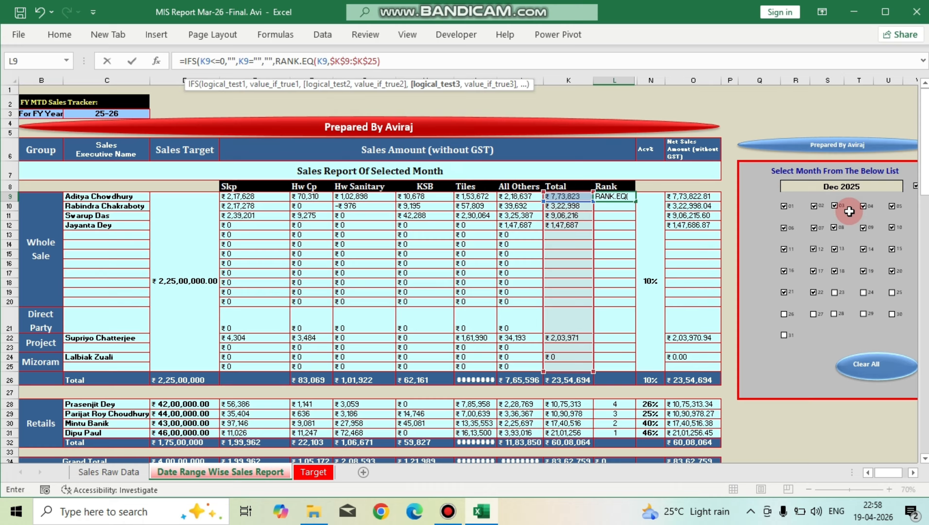
left_click(551, 197)
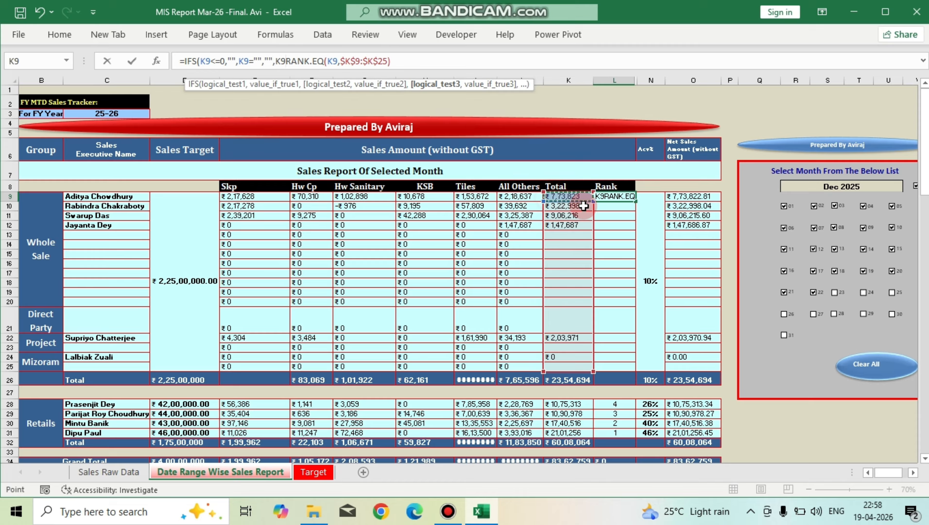
type(",")
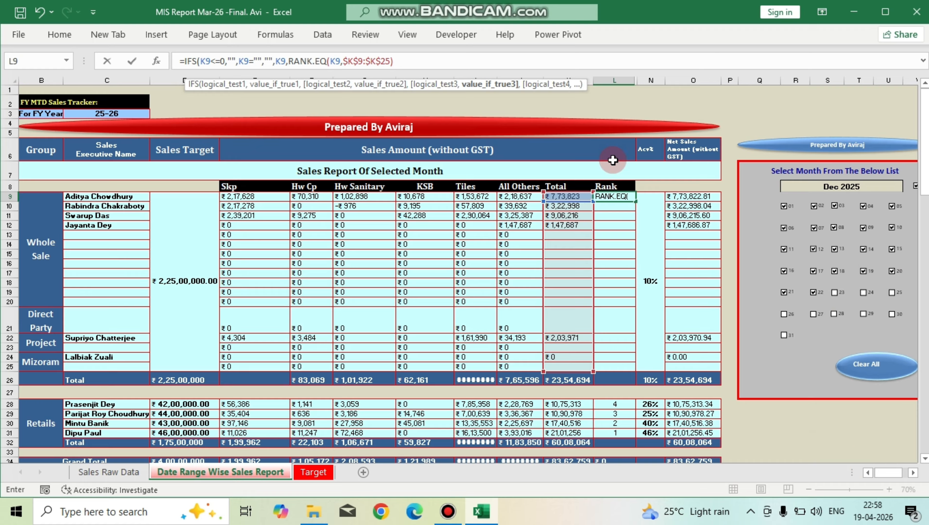
left_click(415, 66)
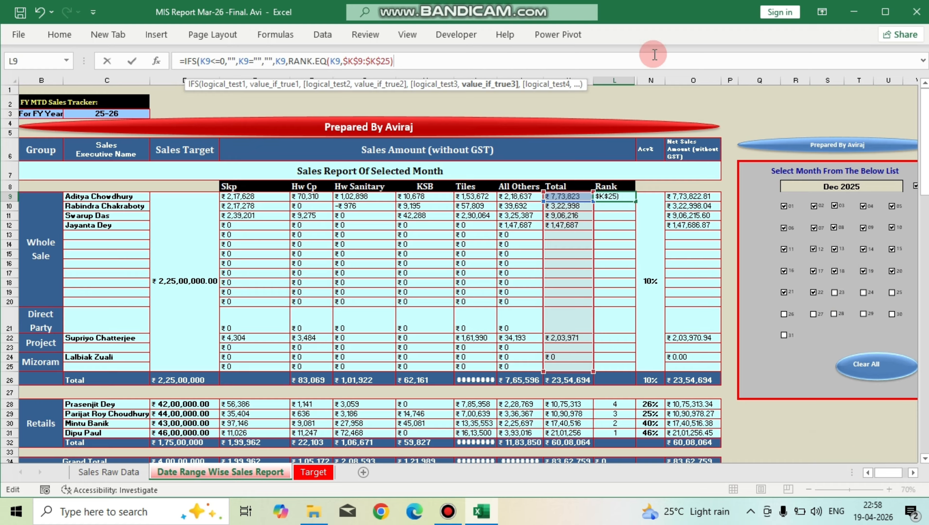
type(")")
key("ctrl+Return")
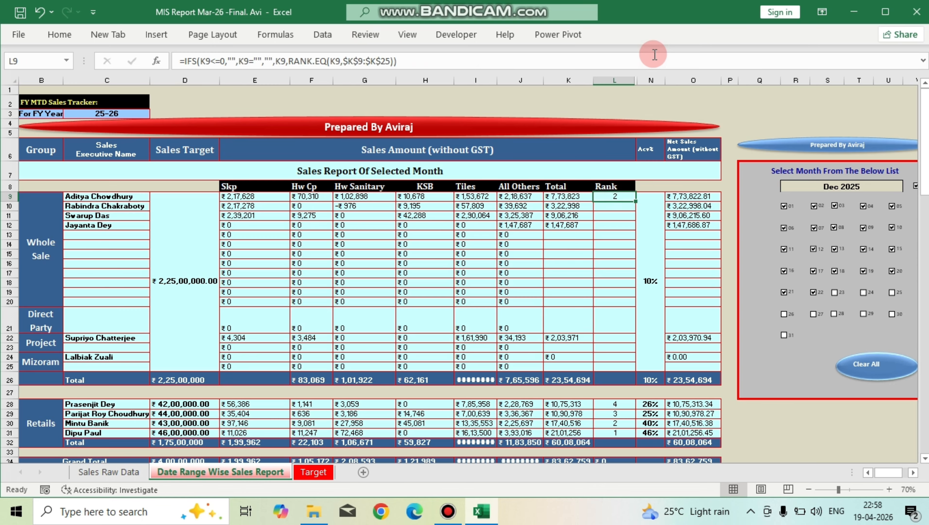
Copy the L9 rank formula down through L25 and check the Total formula in K13.
key("ctrl+c")
key("shift+Down")
key("shift+Down")
key("shift+Down")
key("shift+Down")
key("shift+Down")
key("shift+Down")
key("shift+Down")
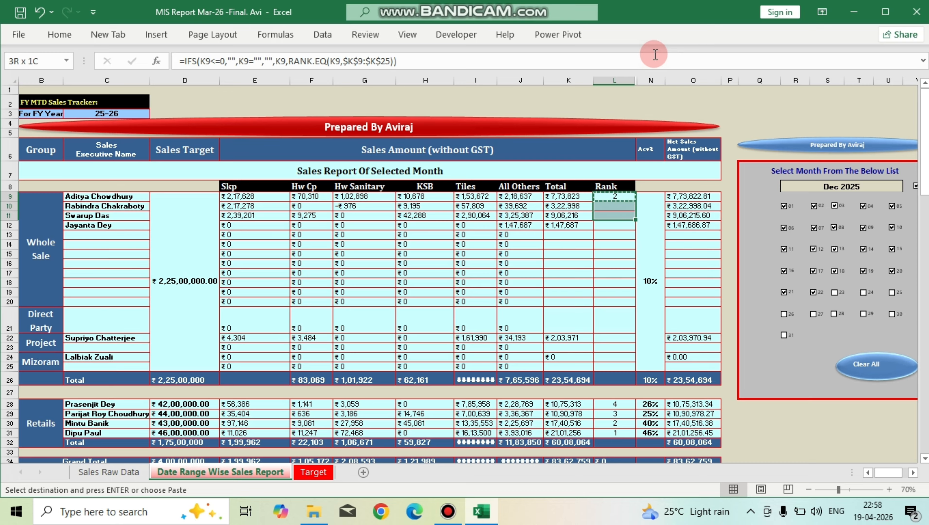
key("shift+Down")
key("shift+Down")
key("shift+Down")
key("shift+Down")
key("shift+Down")
key("shift+Down")
key("shift+Down")
key("shift+Down")
key("shift+Down")
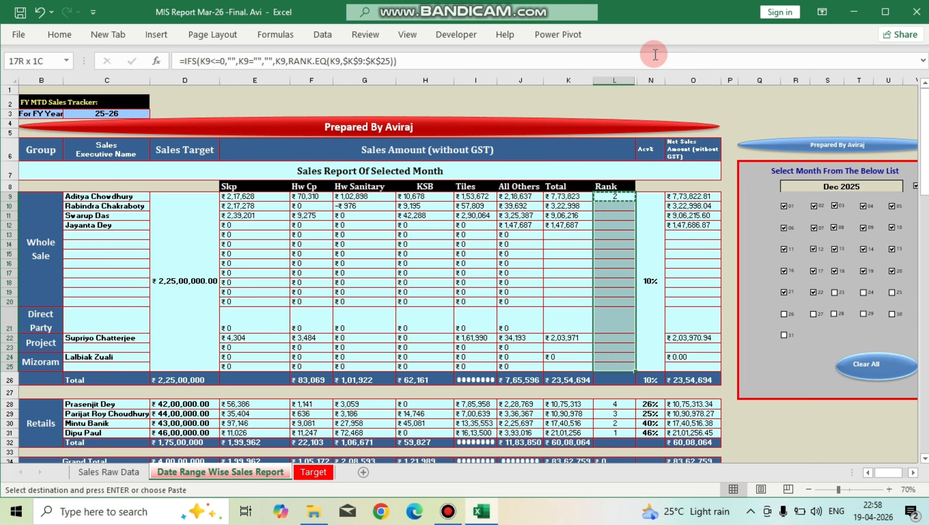
key("ctrl+v")
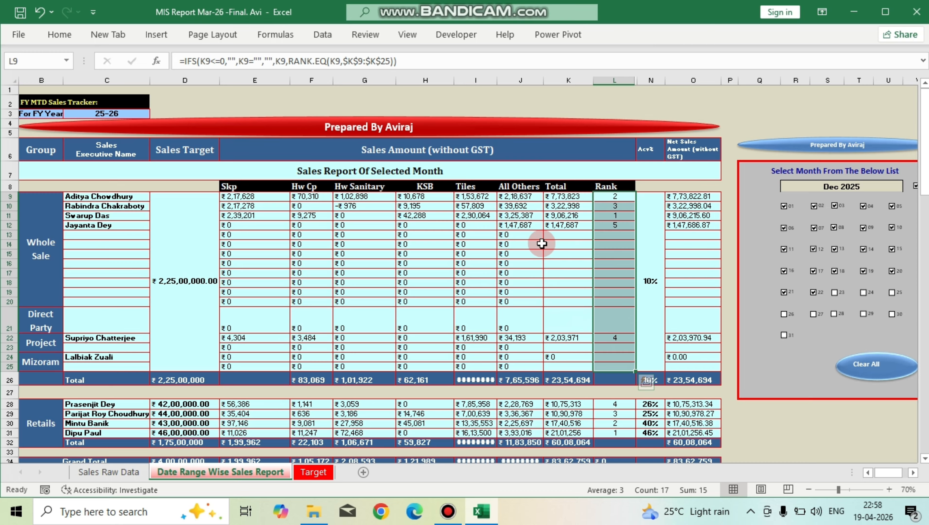
left_click(529, 241)
left_click(560, 234)
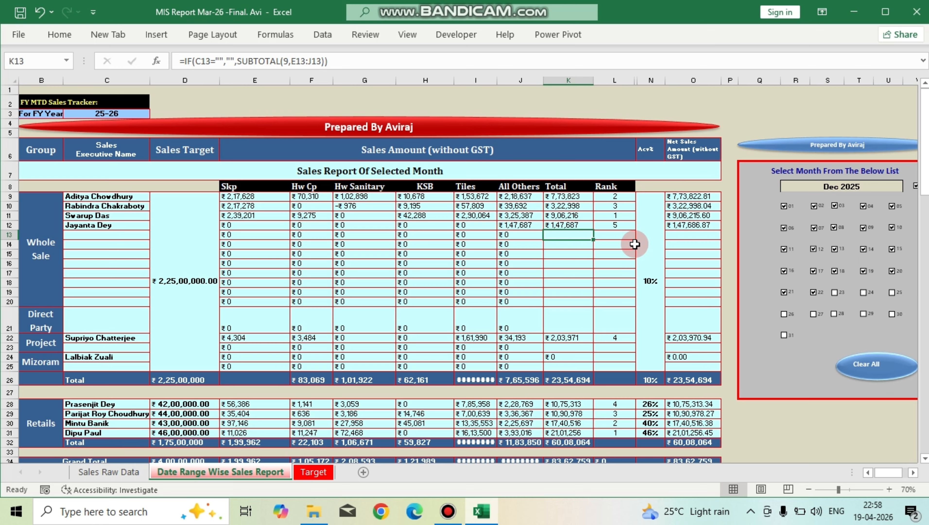
Review the copied rank formulas in the Rank column from L9 to L22, including the blank rows.
left_click_drag(613, 231, 612, 329)
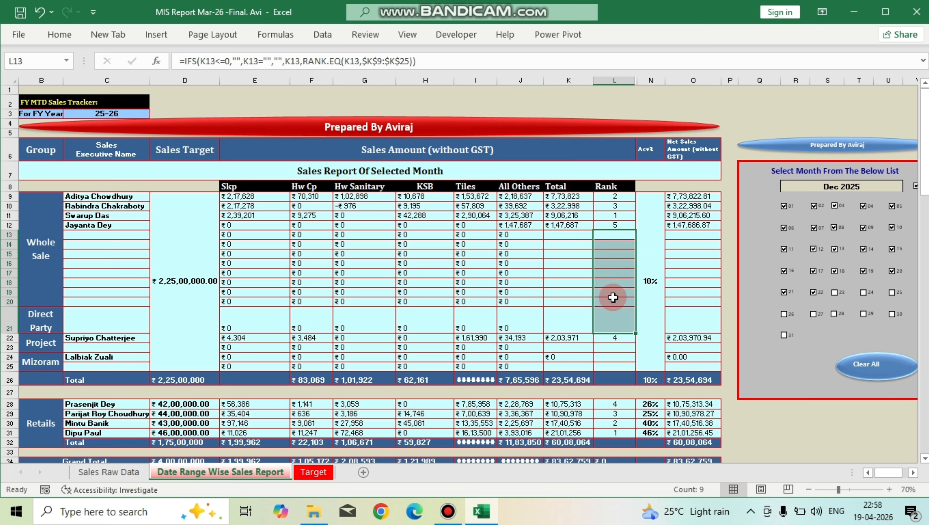
left_click_drag(612, 196, 627, 336)
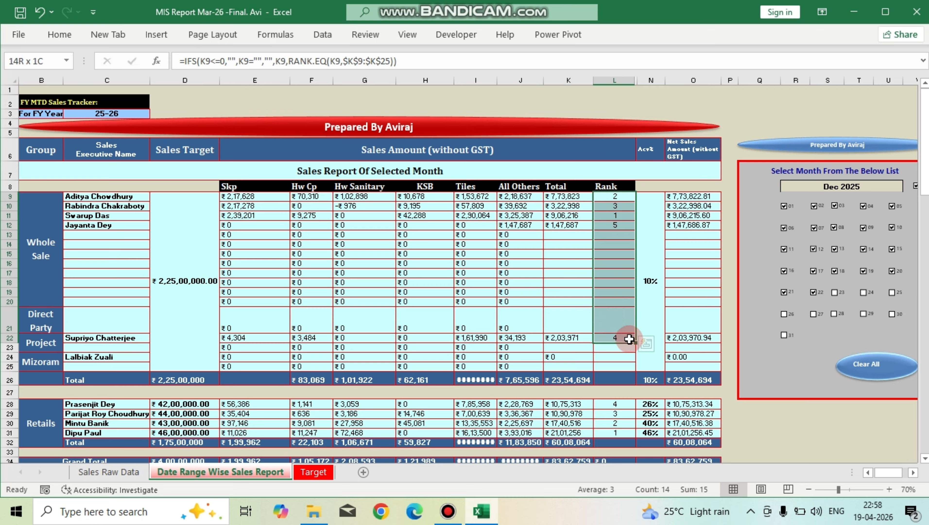
left_click(623, 254)
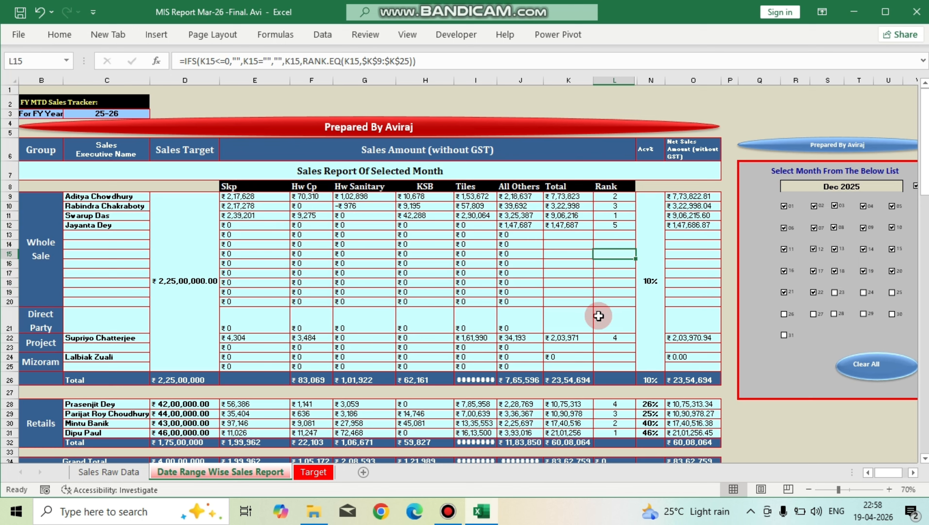
Replace the achievement percentage formula in N9 with =K26/D26, dividing the wholesale total by its sales target.
left_click(649, 265)
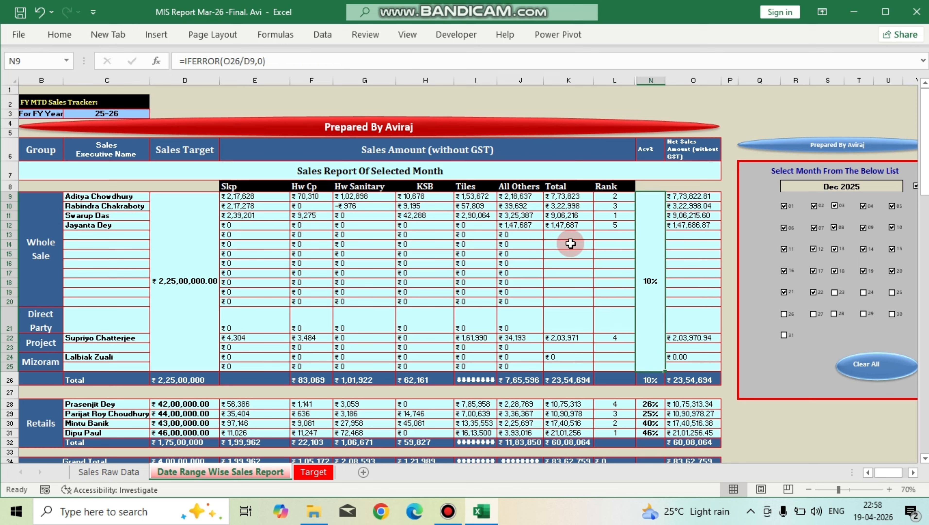
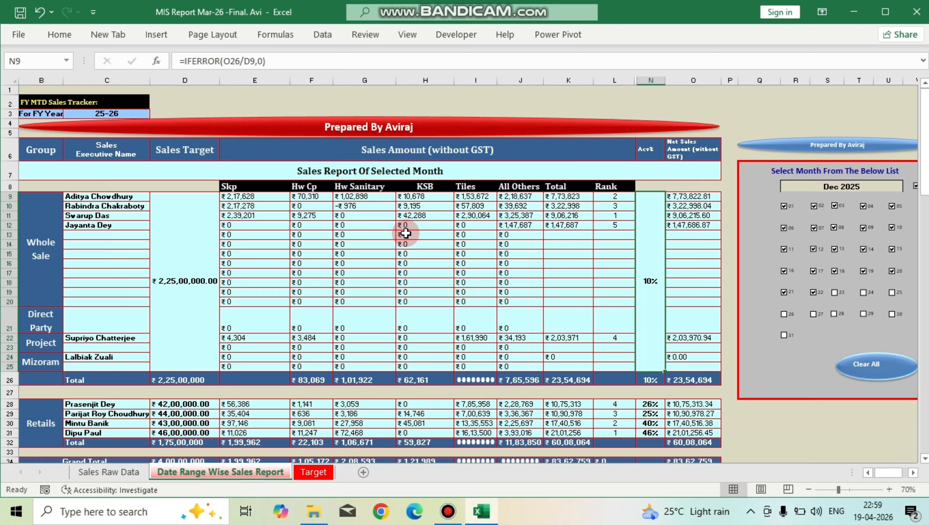
type("=")
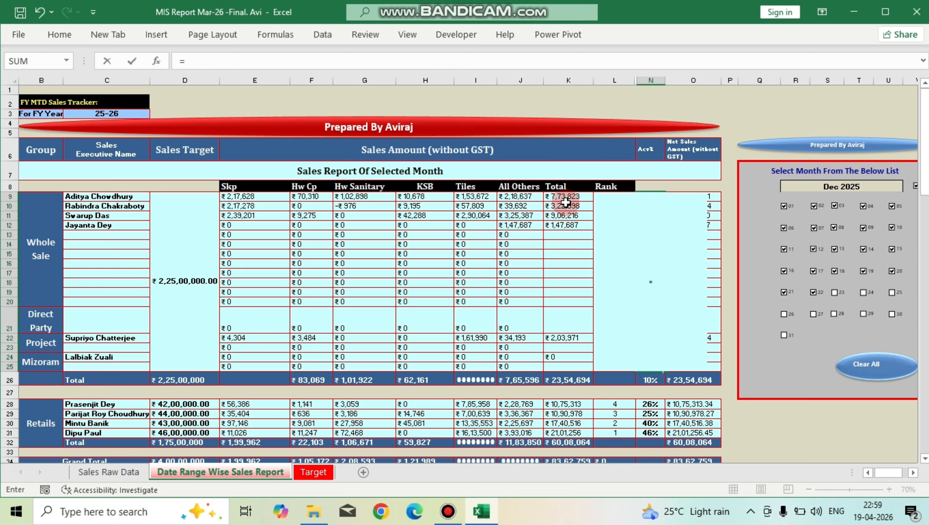
left_click(566, 379)
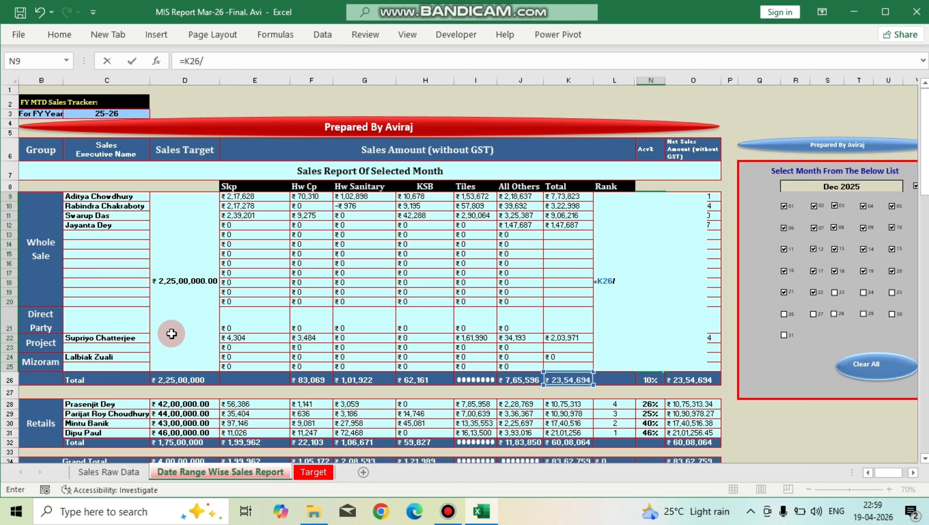
left_click(182, 381)
key("ctrl+Return")
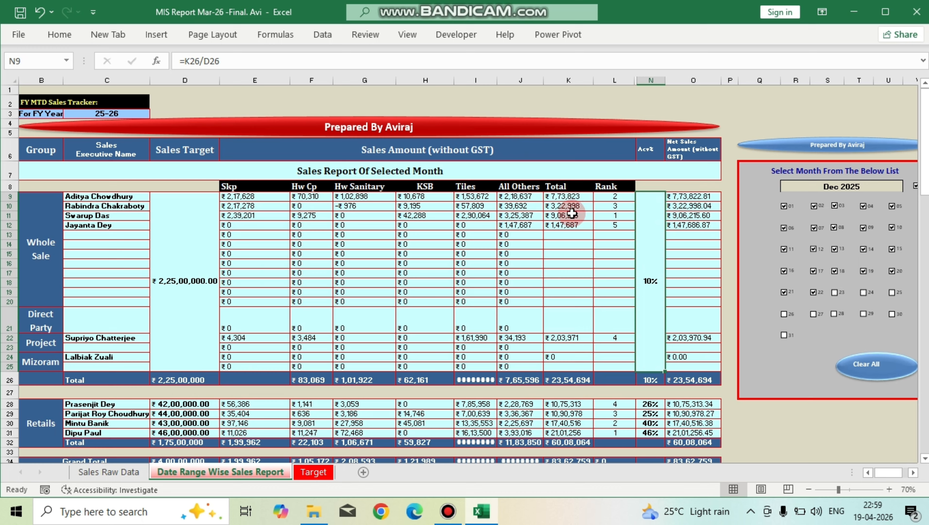
Wrap the N9 achievement formula in IFERROR with 0 as the error value, giving =IFERROR(K26/D26,0).
left_click(185, 61)
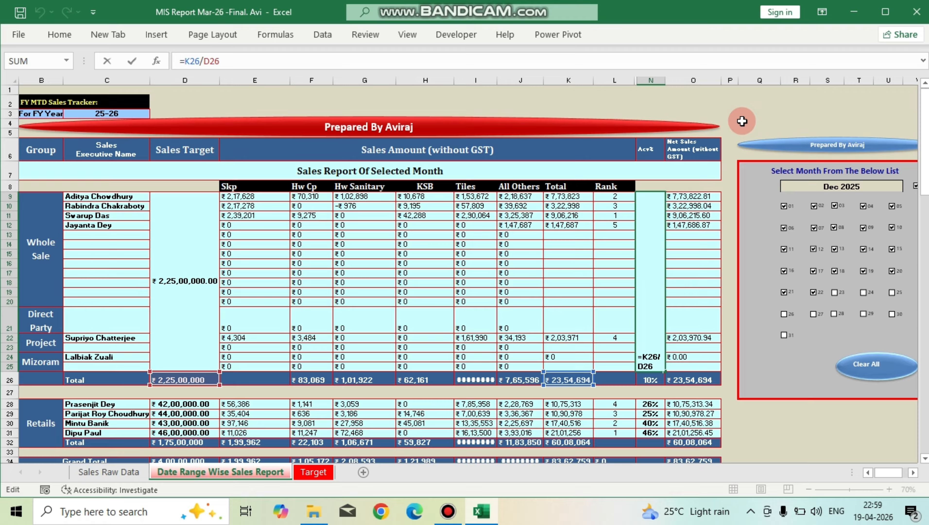
type("iferr")
key("Tab")
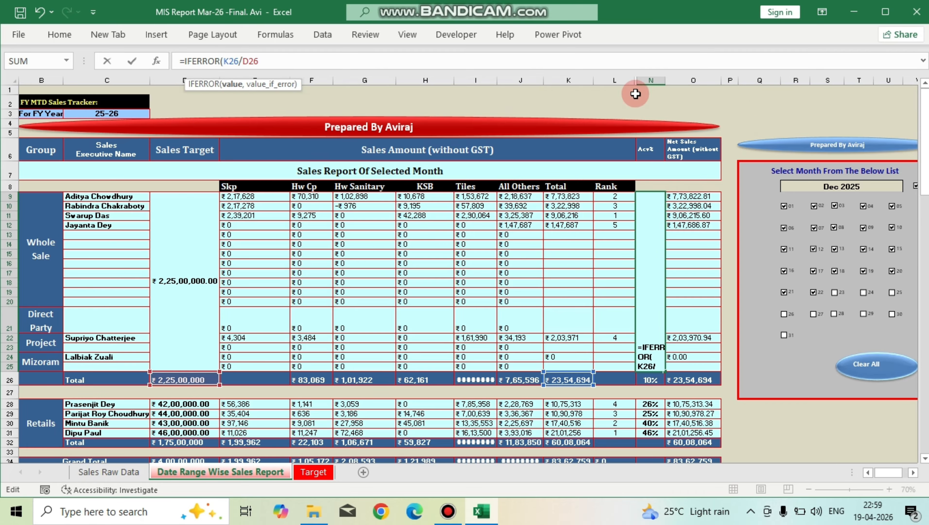
left_click(279, 63)
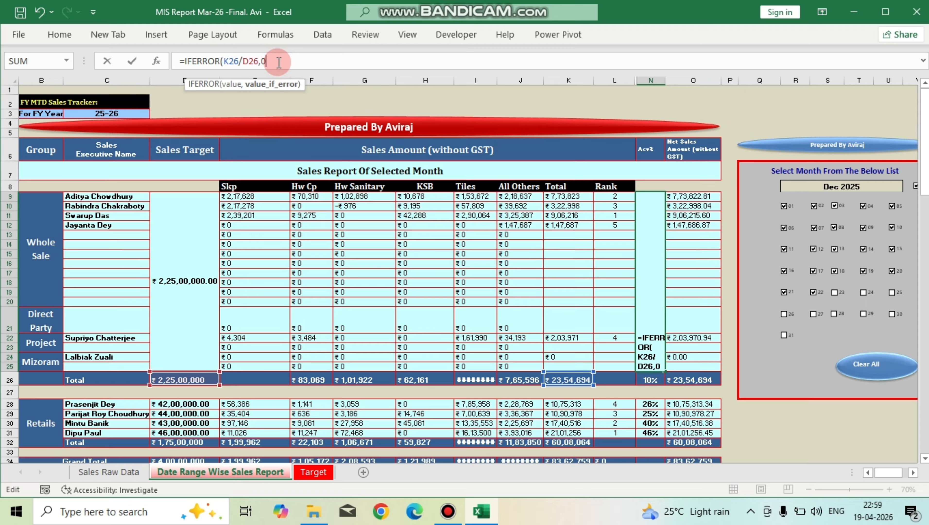
type(",0)")
key("Return")
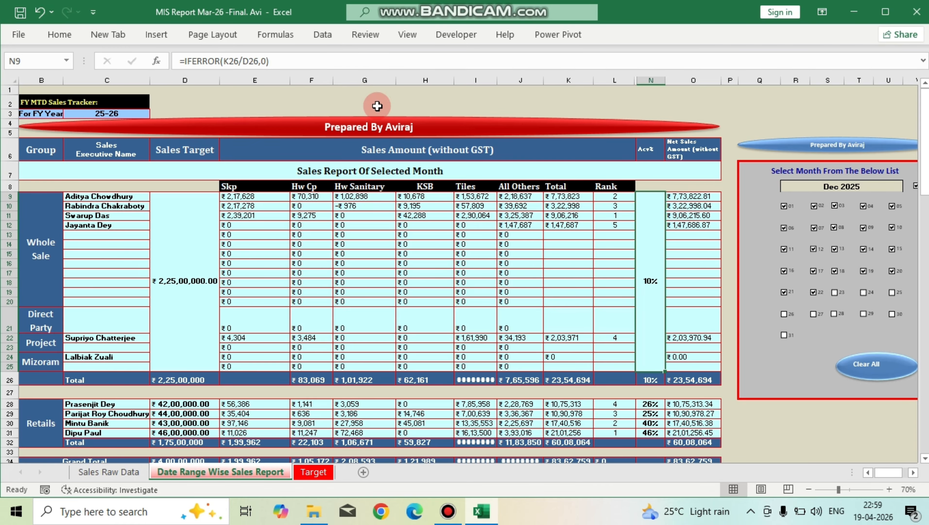
left_click(262, 62)
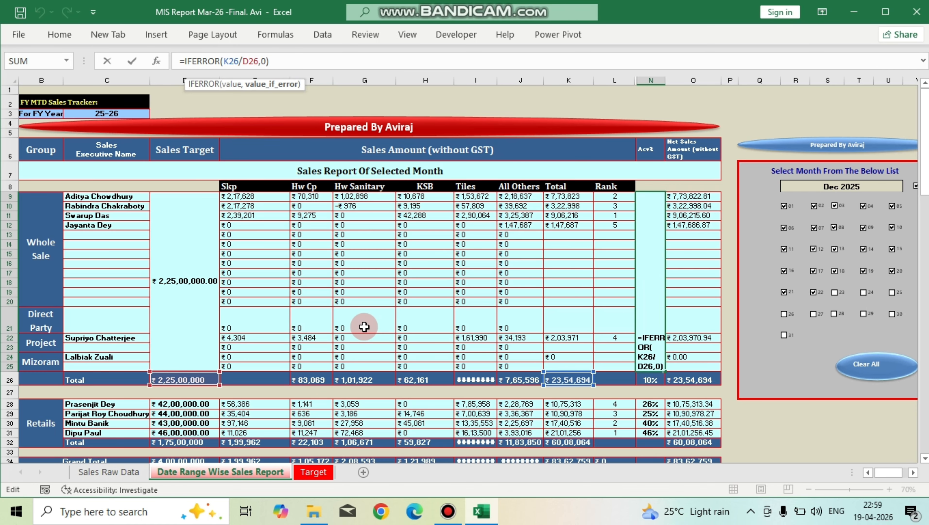
key("Escape")
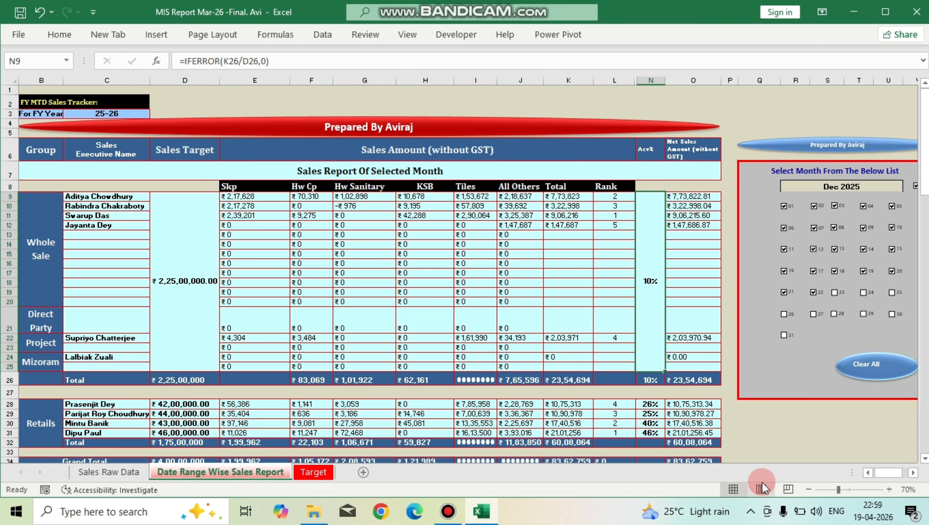
Look over the report down to the Grand Total, the Tiles amounts in I10:I28 and the month and date selector.
scroll(507, 402, "down", 1)
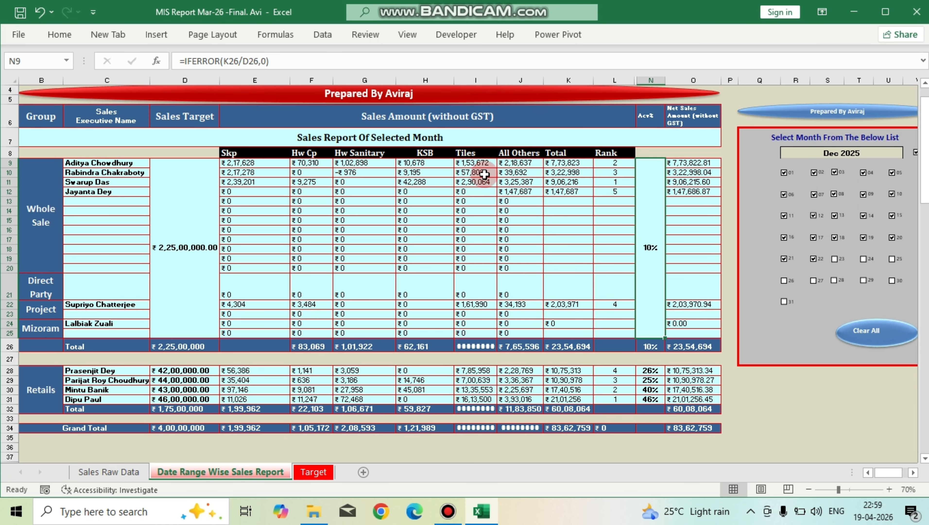
left_click_drag(480, 172, 488, 359)
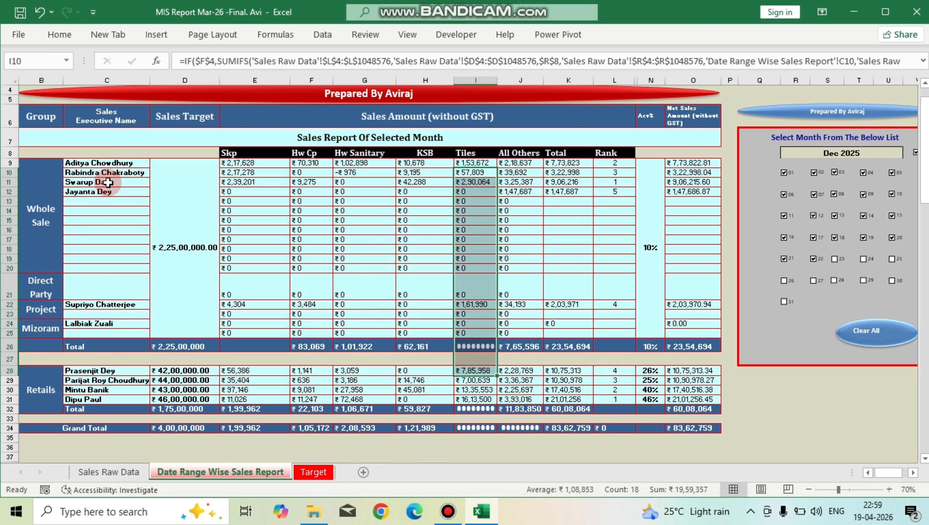
scroll(456, 369, "up", 1)
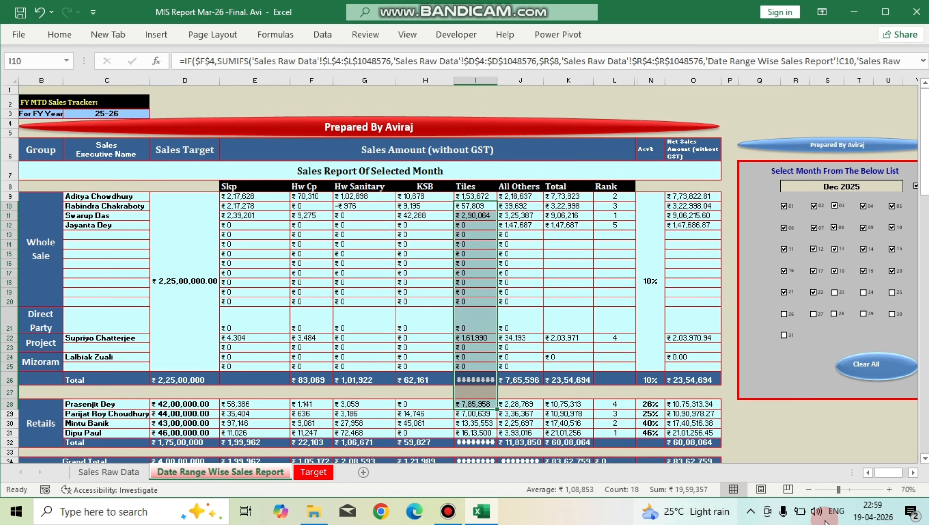
left_click(913, 472)
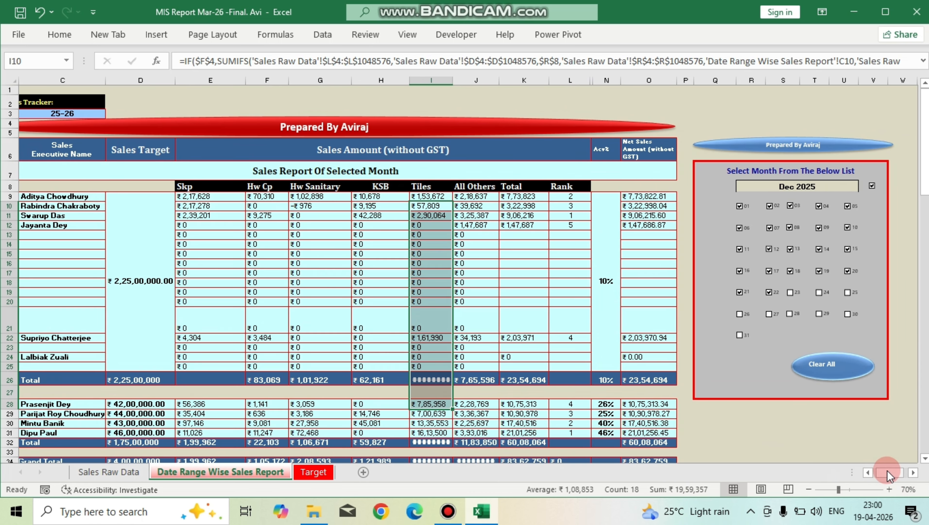
left_click(867, 471)
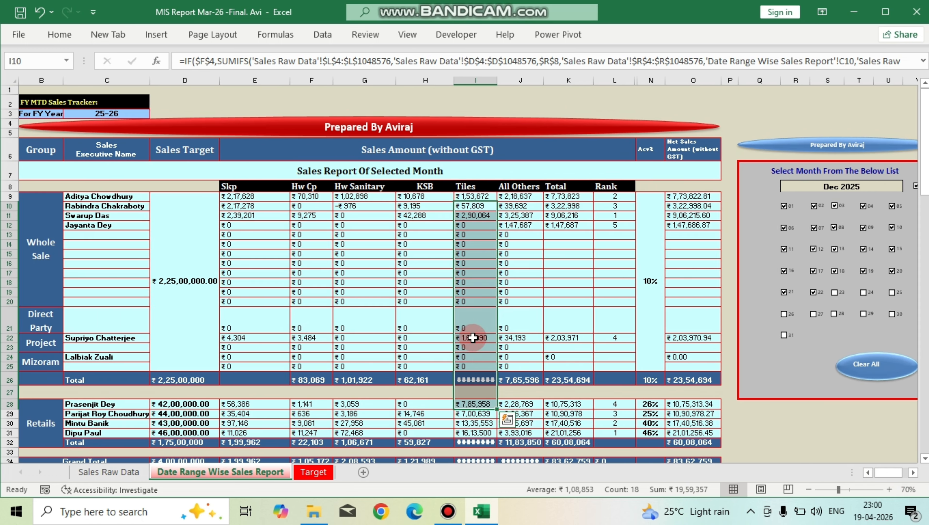